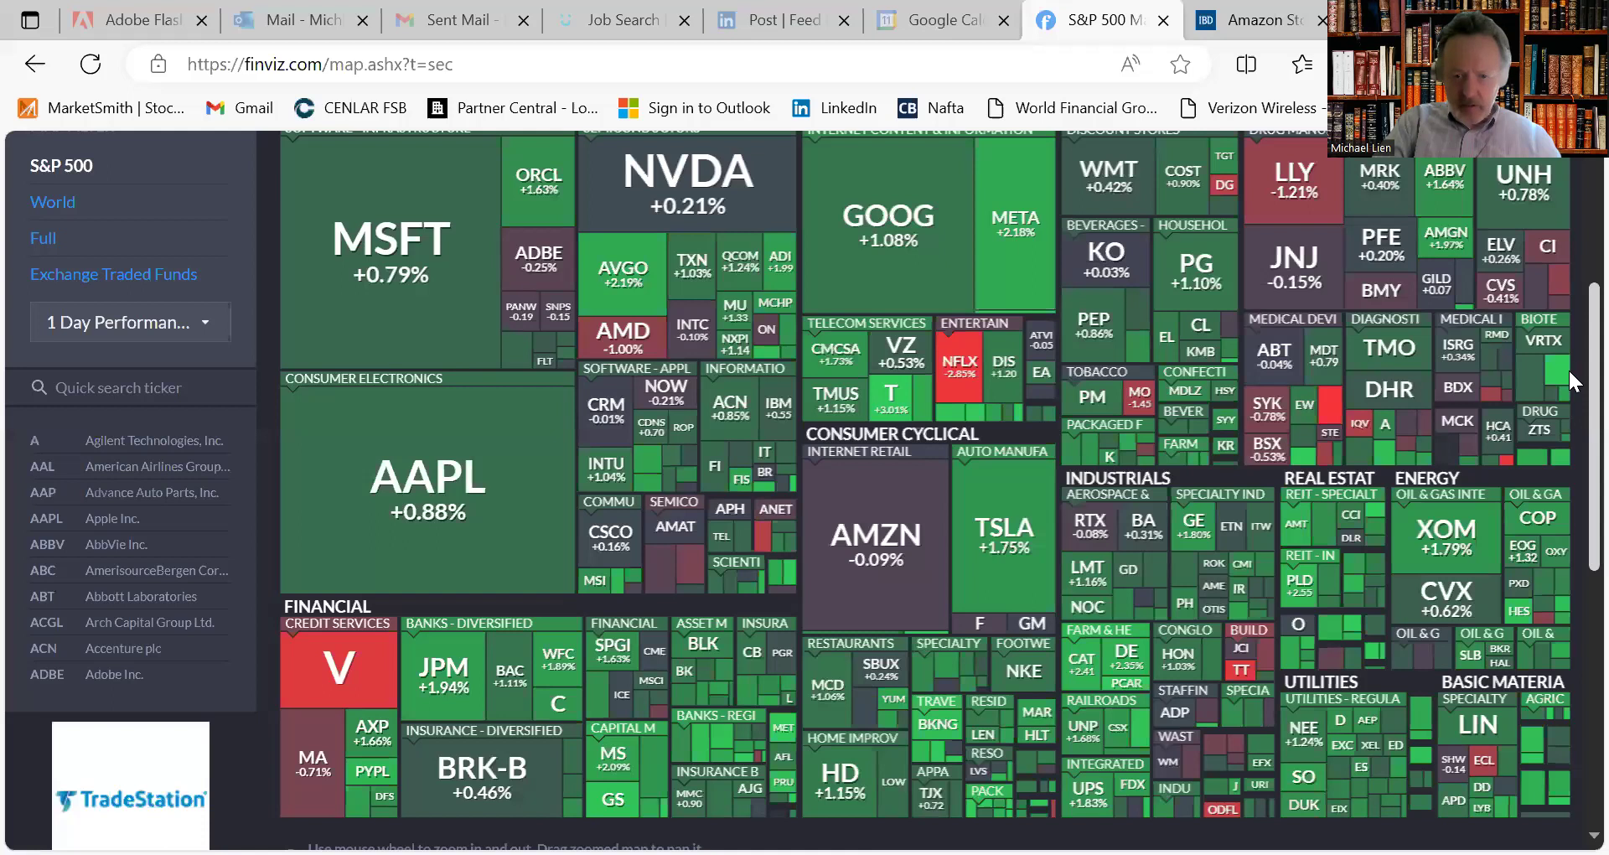
Step: Examine the S&P 500 map's one-day performance across all sectors, from technology to utilities and basic materials
scroll(1569, 369, up, 1)
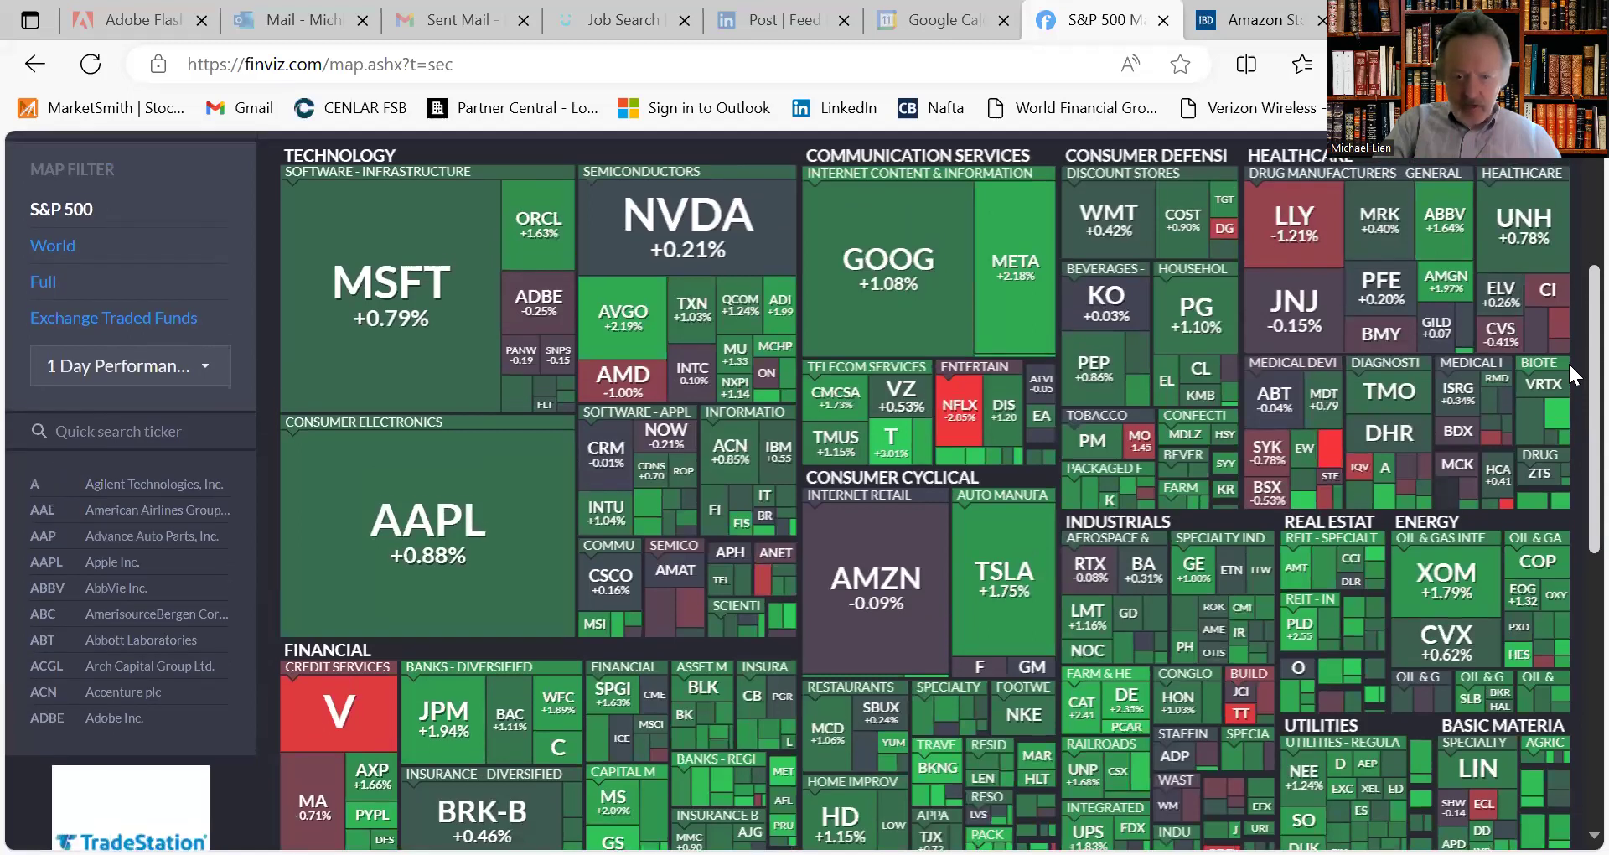
scroll(1568, 380, down, 3)
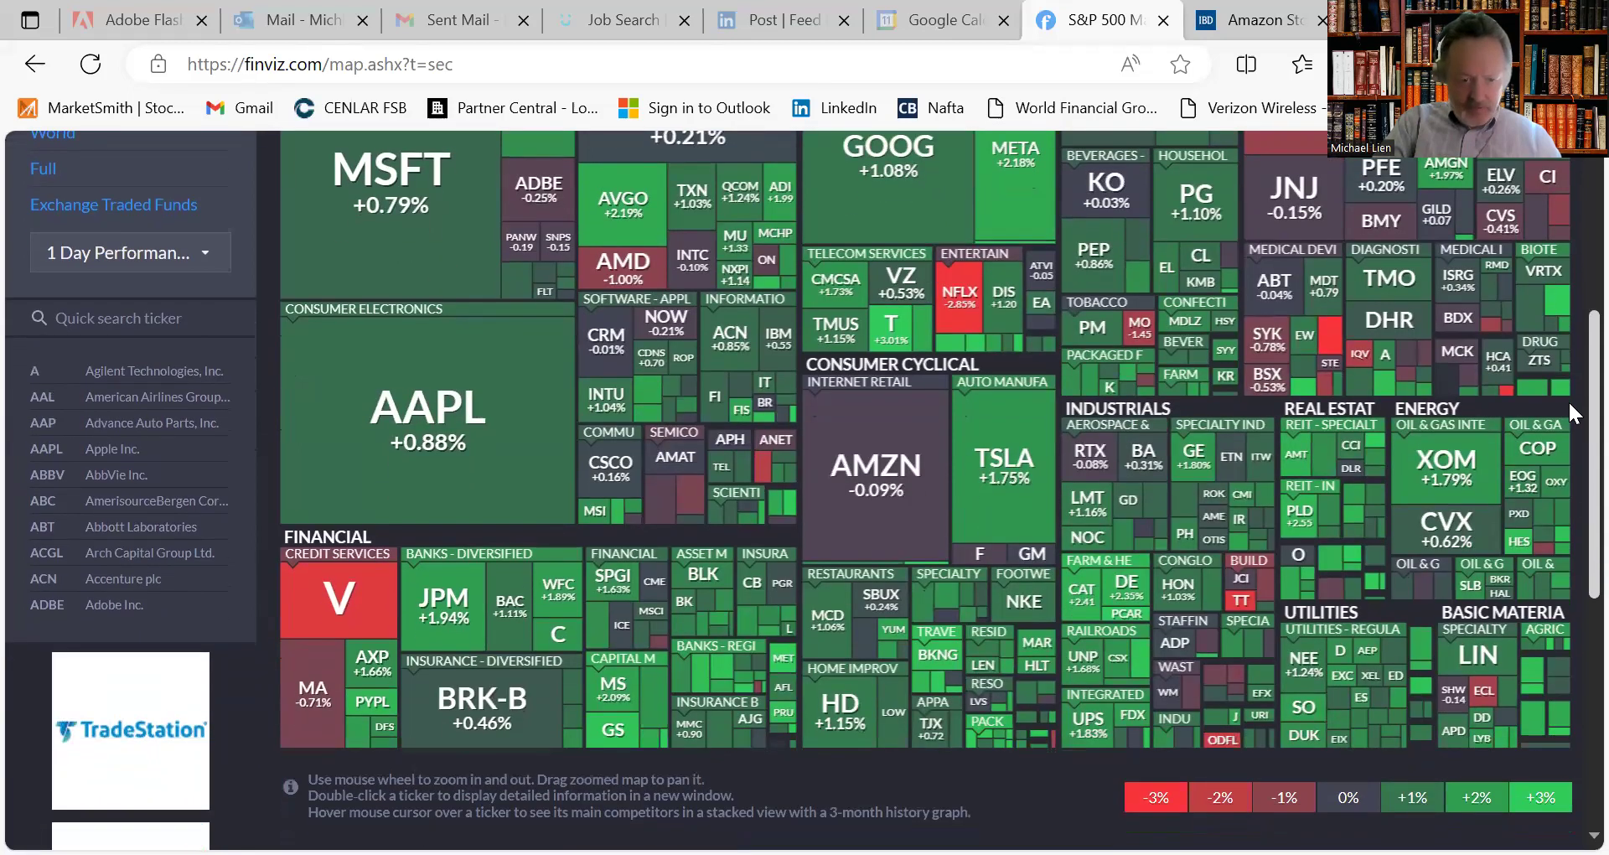
scroll(1567, 402, down, 1)
scroll(1567, 415, down, 1)
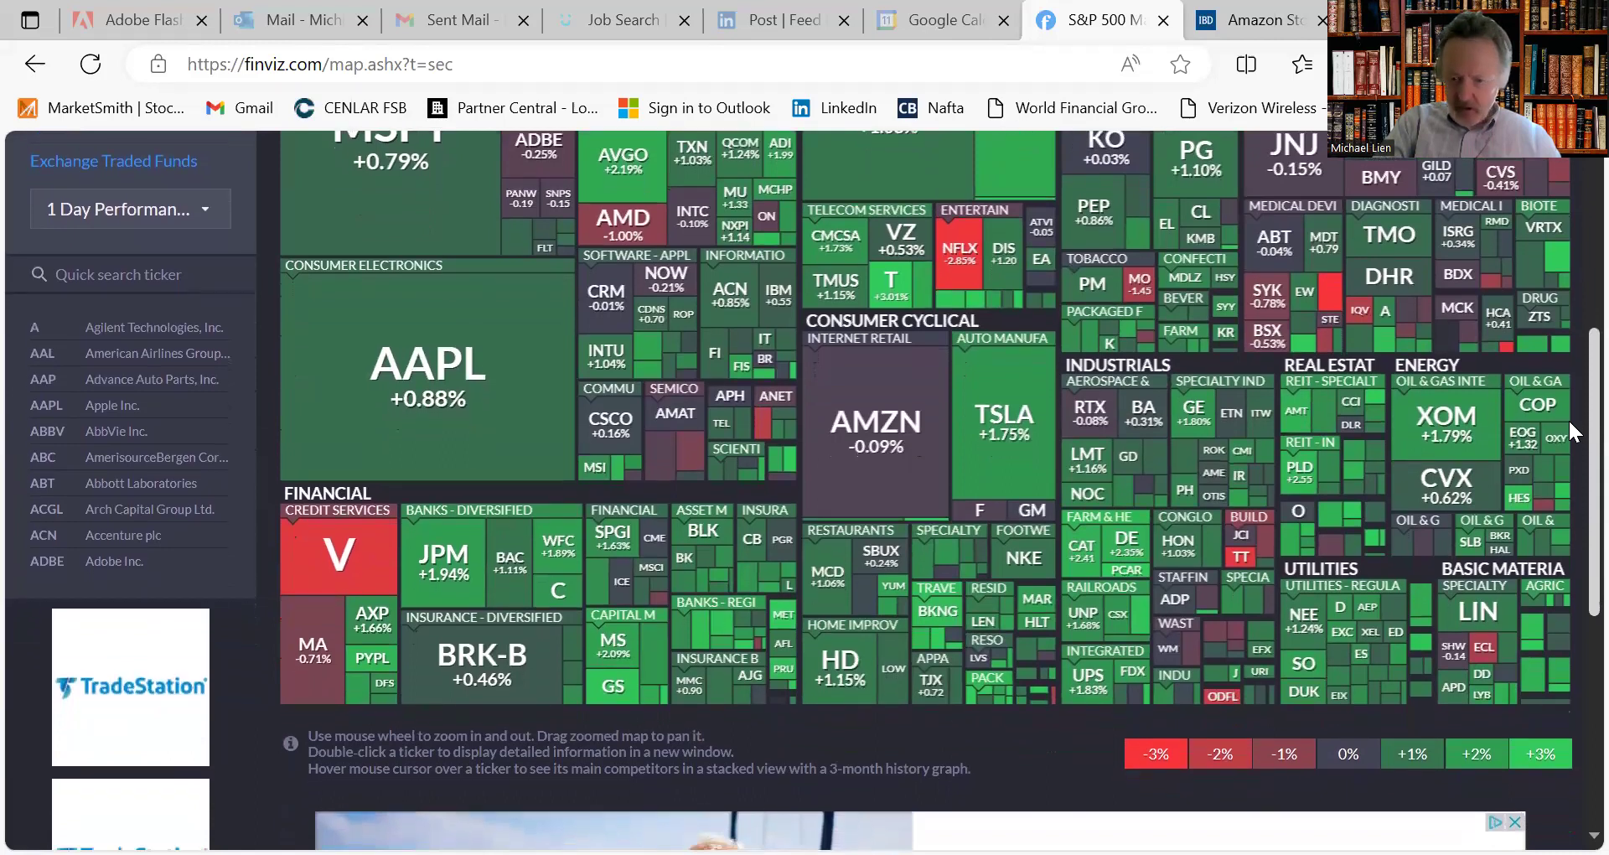
scroll(1567, 416, up, 2)
scroll(1568, 385, up, 4)
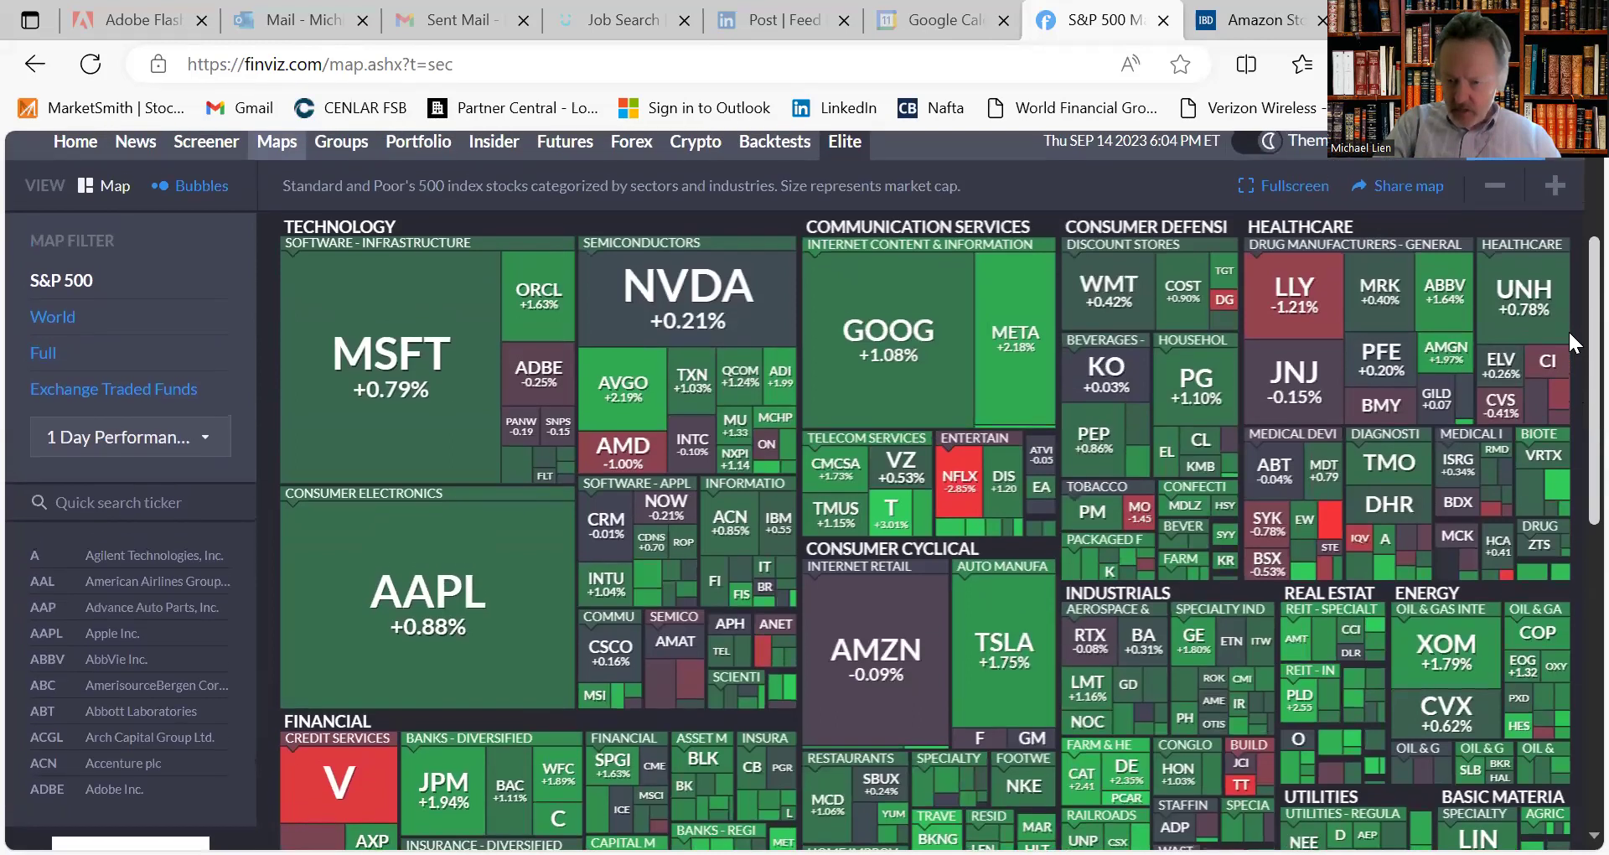
scroll(1567, 318, up, 4)
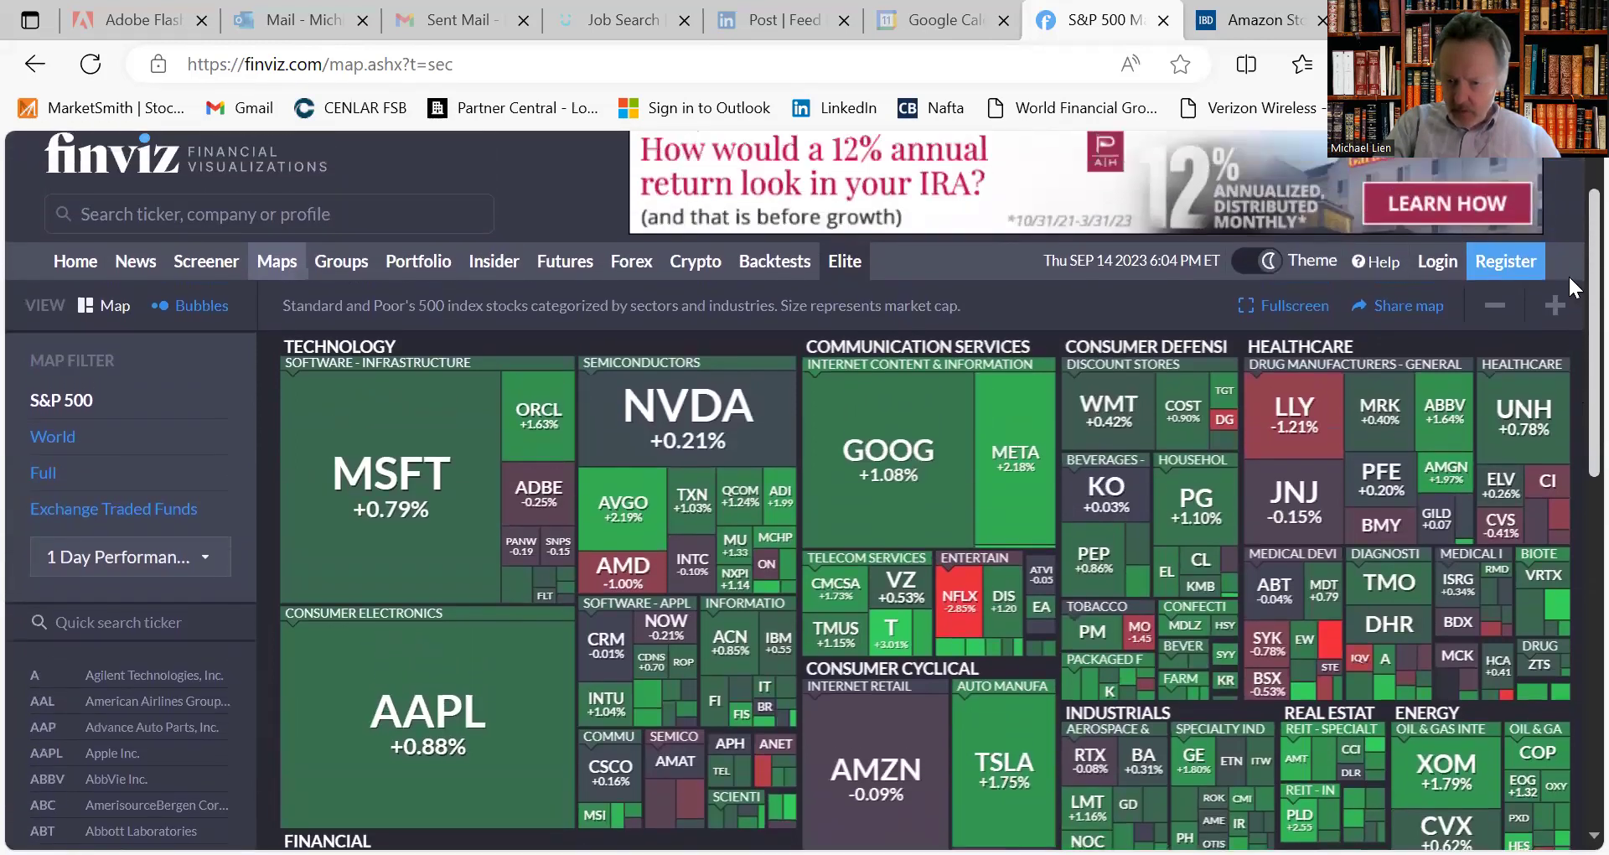
scroll(1567, 310, down, 3)
scroll(1567, 352, down, 3)
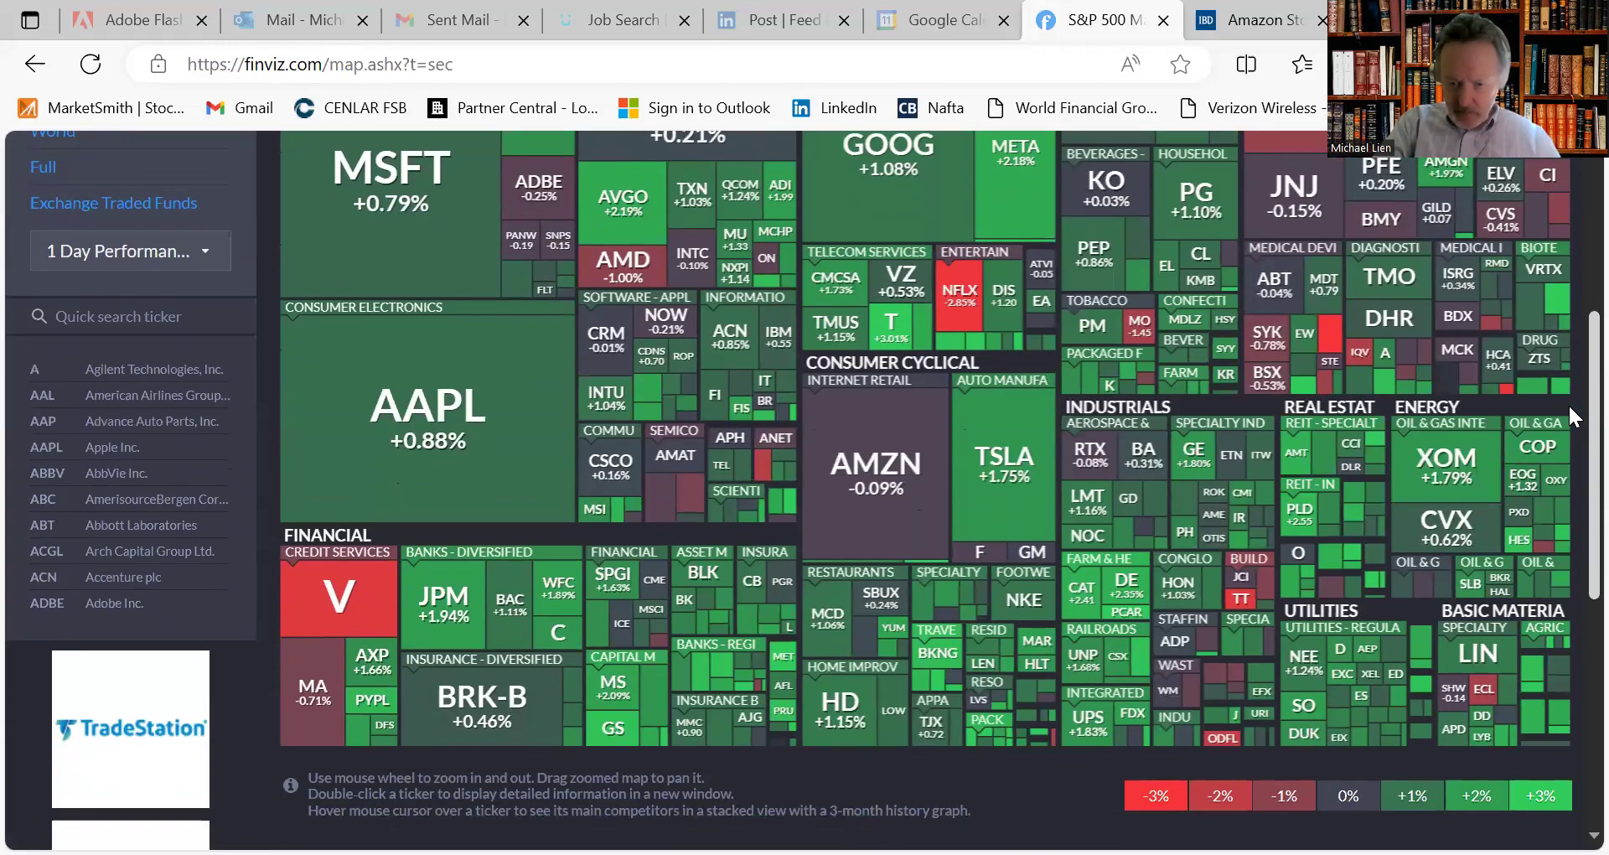
scroll(1568, 404, up, 5)
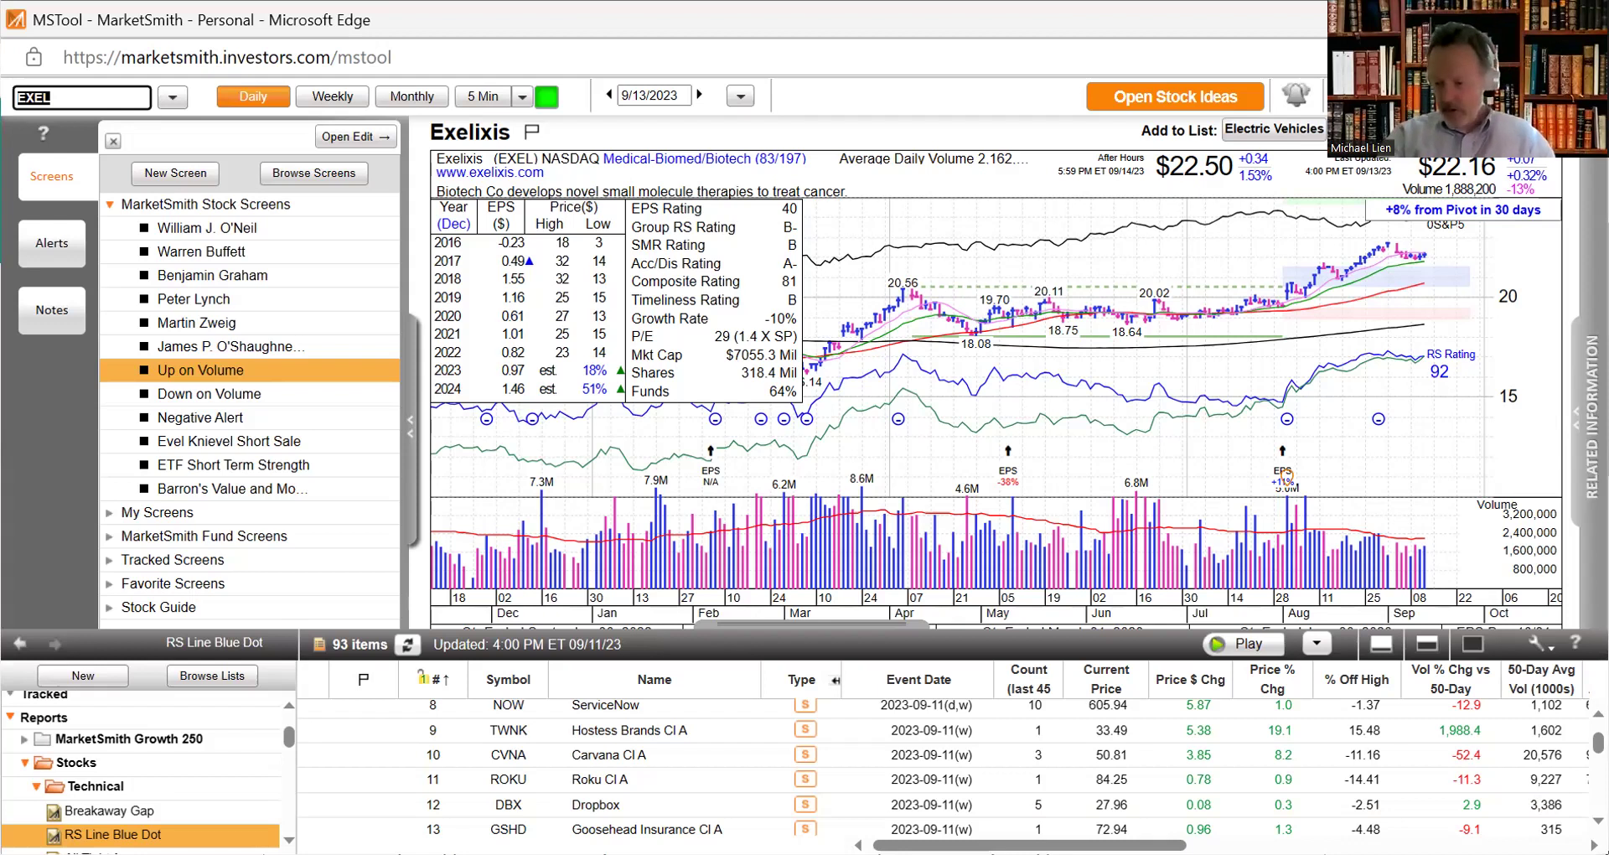
Step: In MarketSmith, bring up the daily chart for Li Auto (LI), followed by the one for XPeng (XPEV)
text(L)
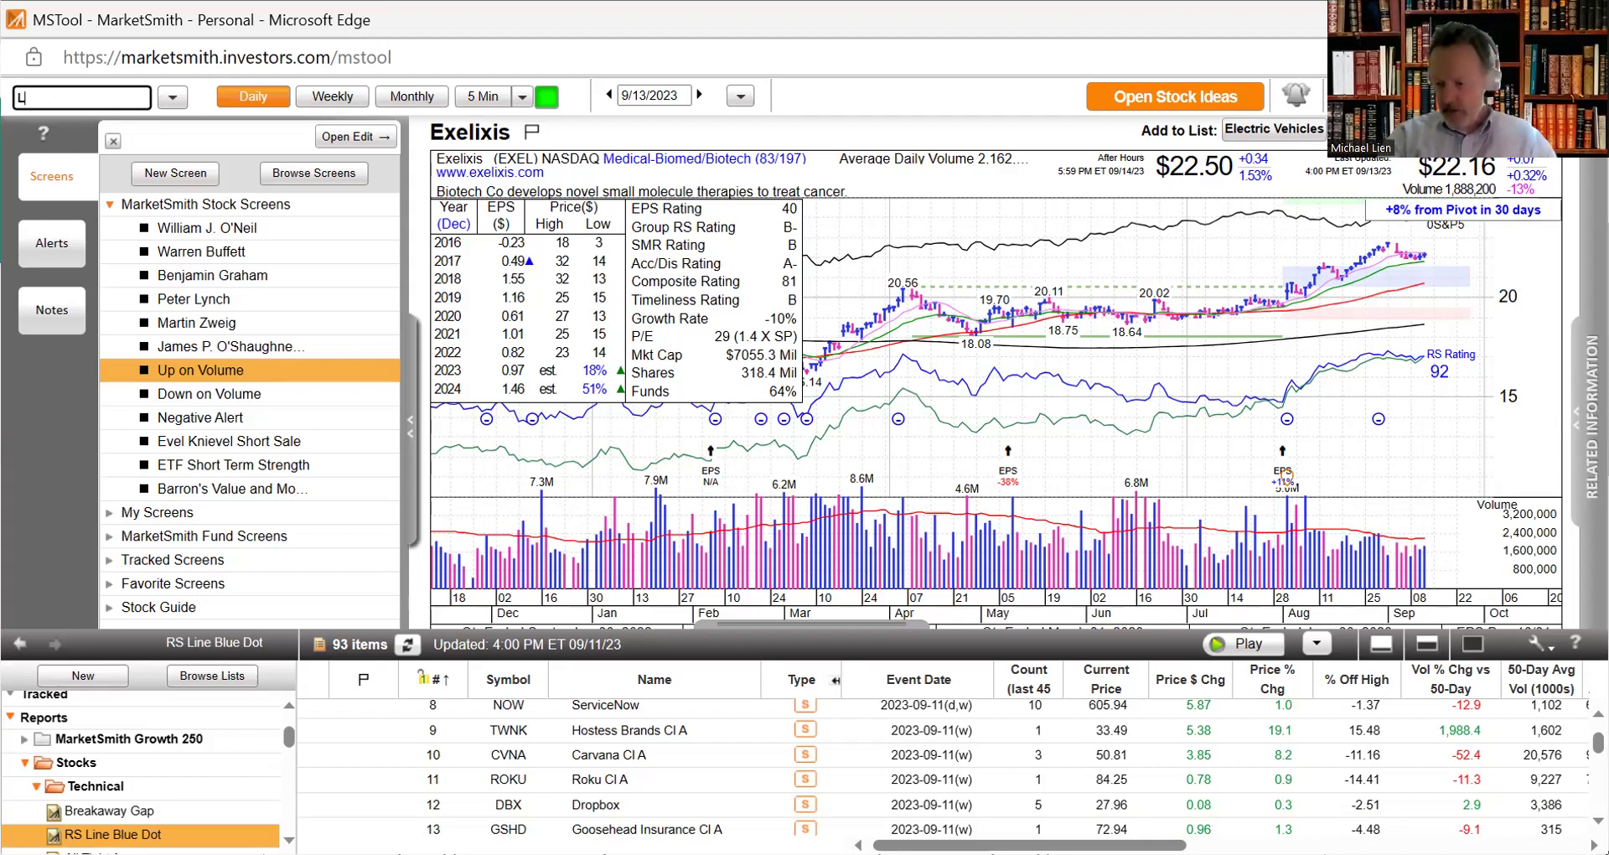
key(Return)
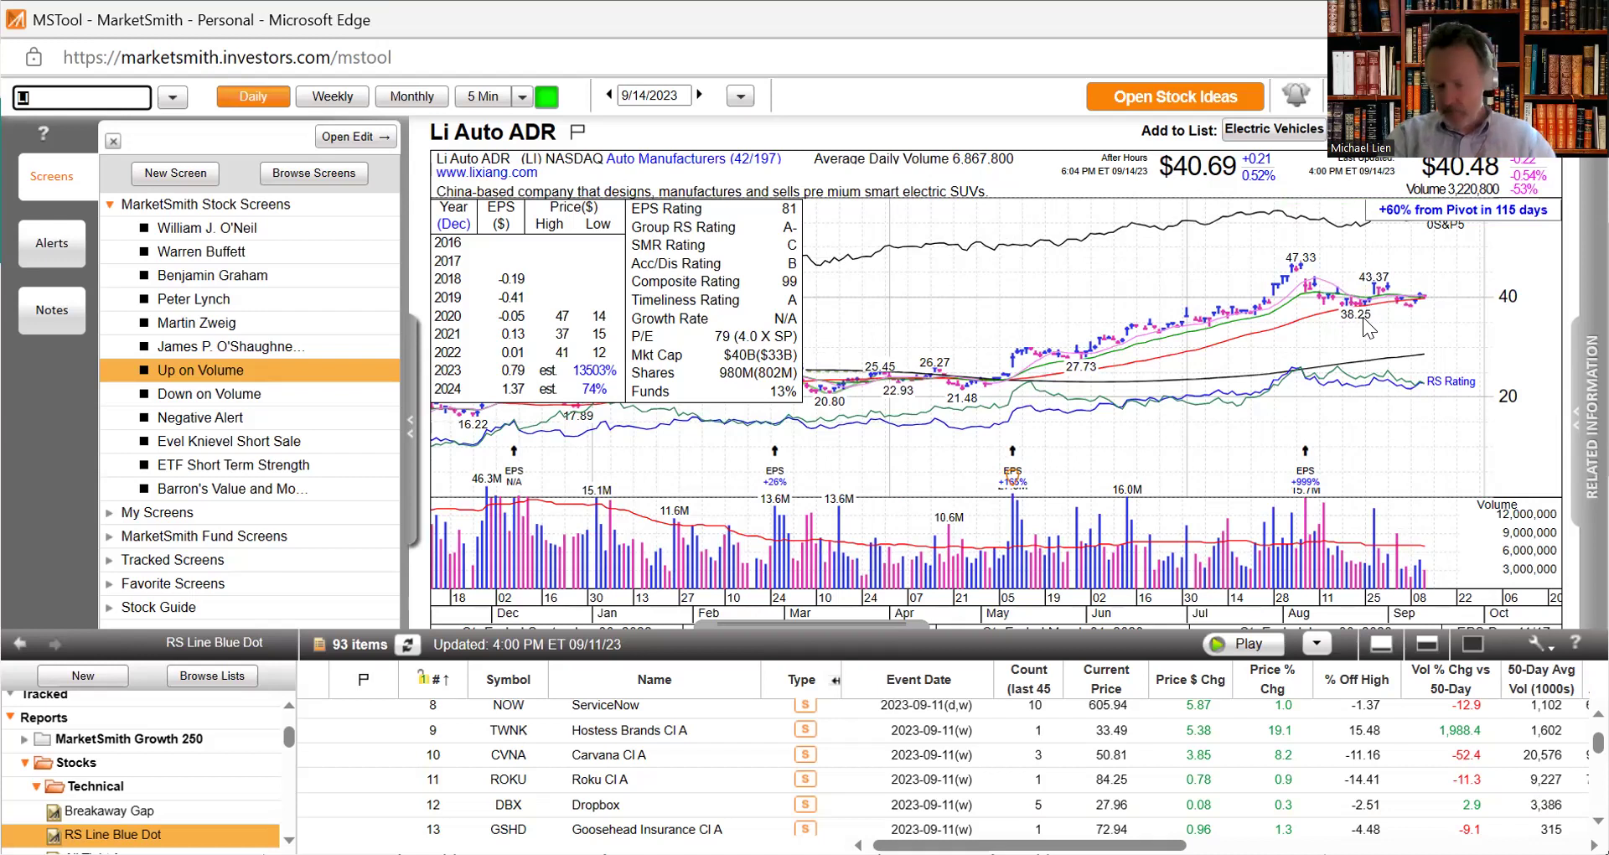
text(X)
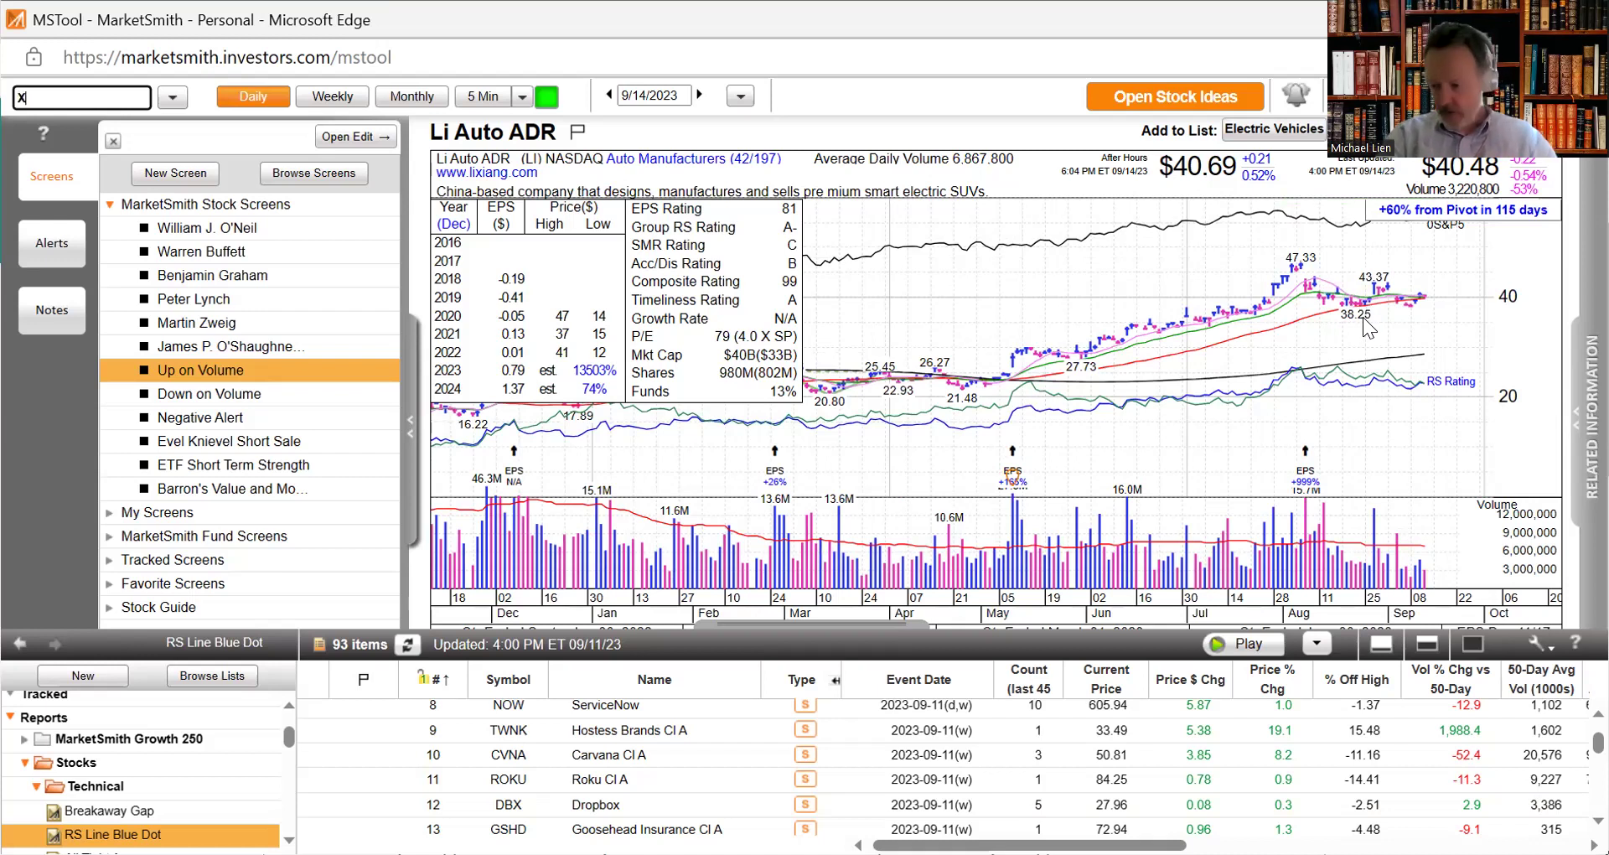
text(PEV)
key(Return)
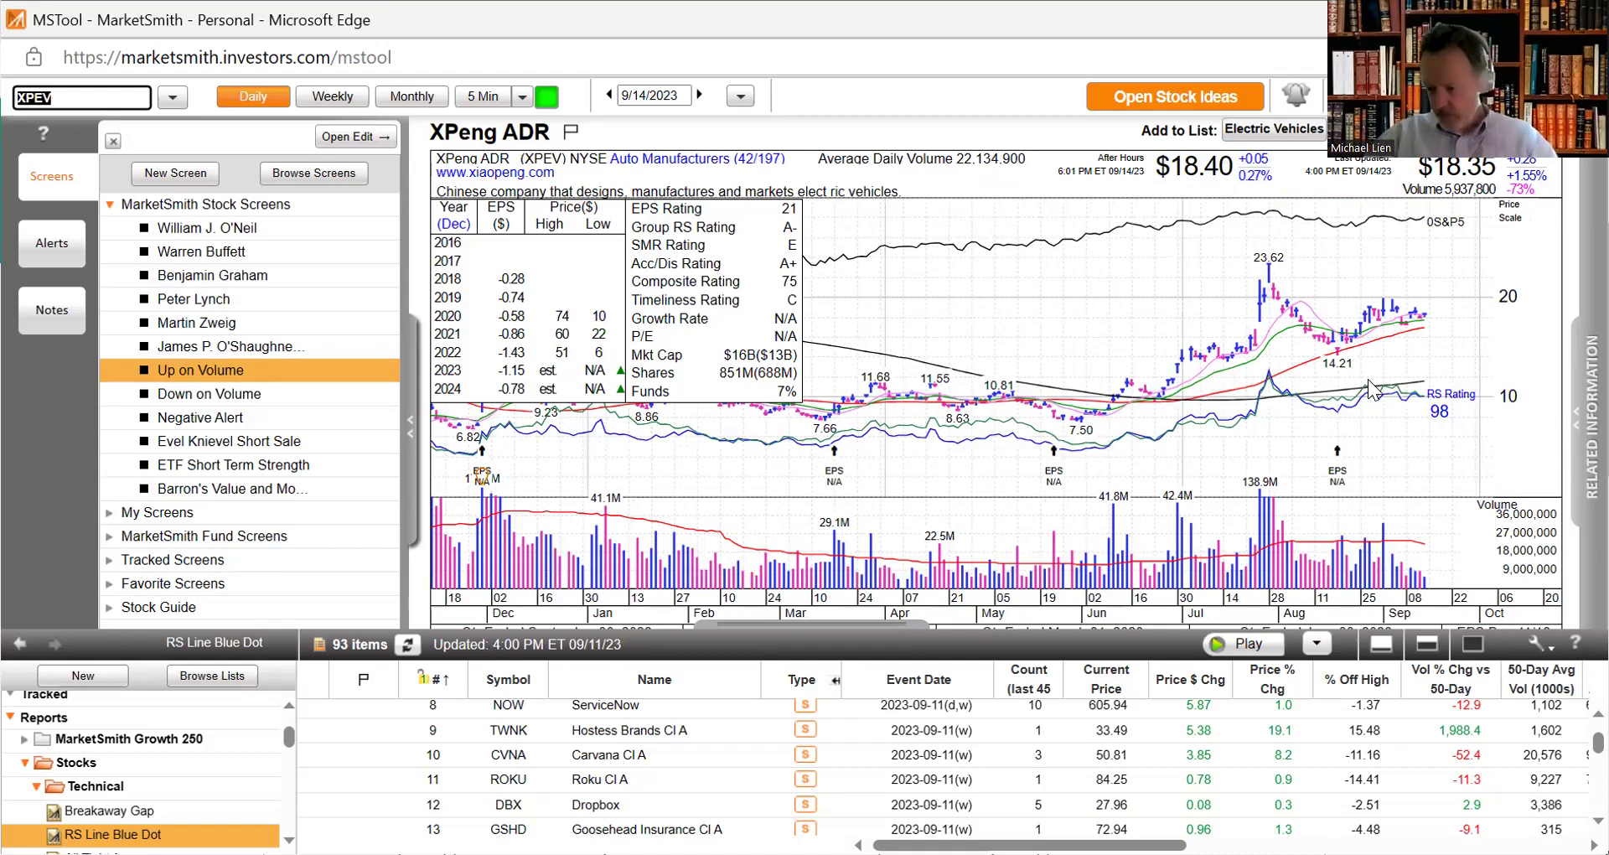
Step: Bring up the daily chart for NIO, followed by the one for Ford Motor (F)
text(NIO)
key(Return)
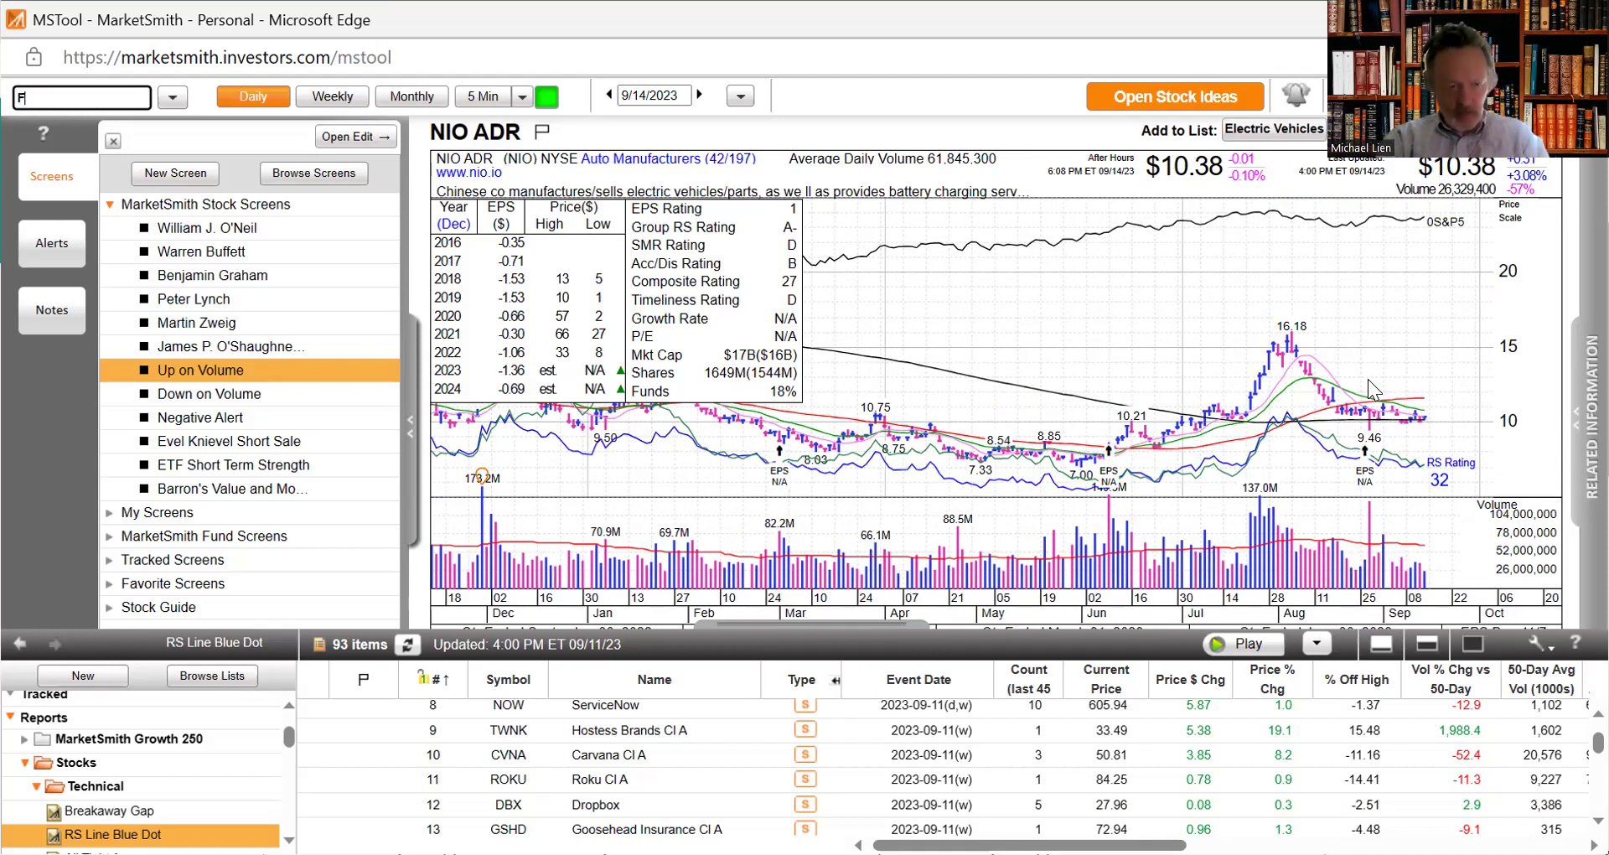
text(F)
key(Return)
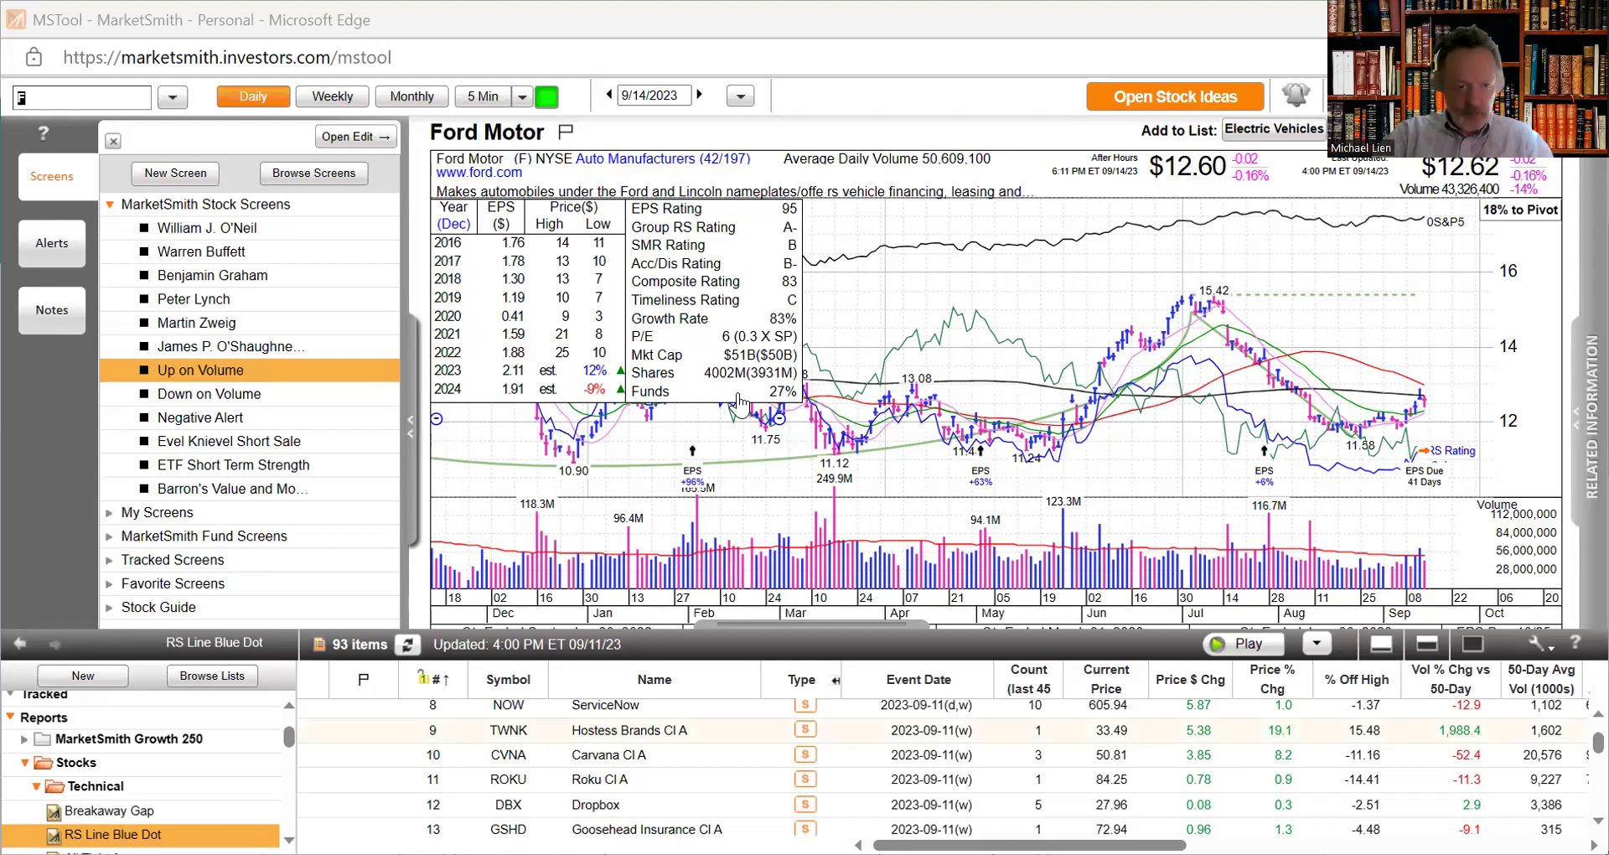
Step: Bring up the daily chart for Spirit Airlines (SAVE), followed by the one for Restaurant Brands (QSR)
click(60, 97)
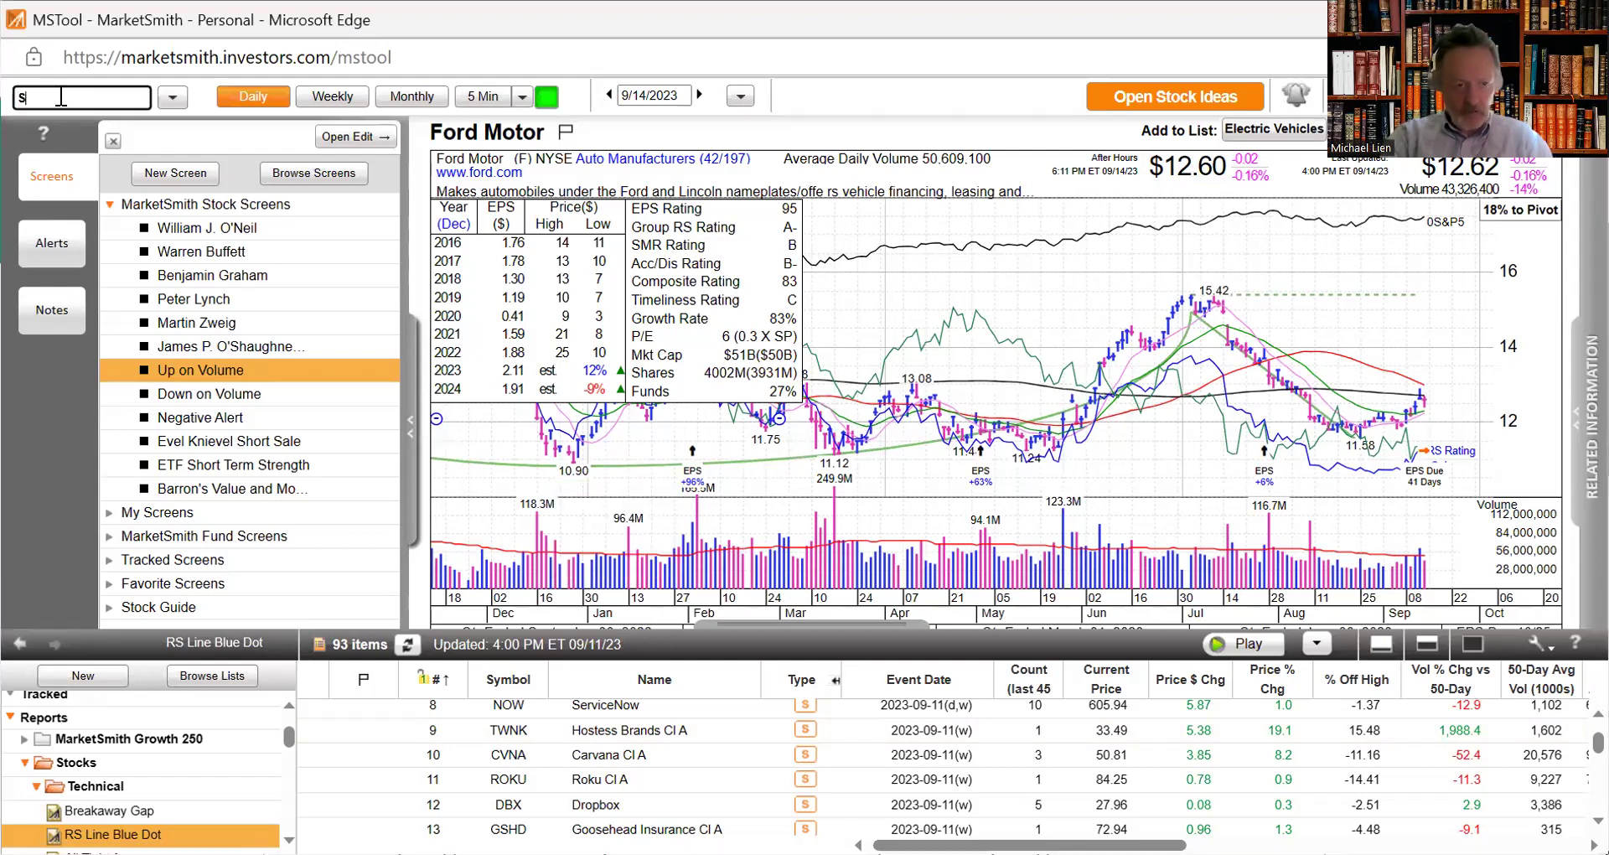
text(SAVE)
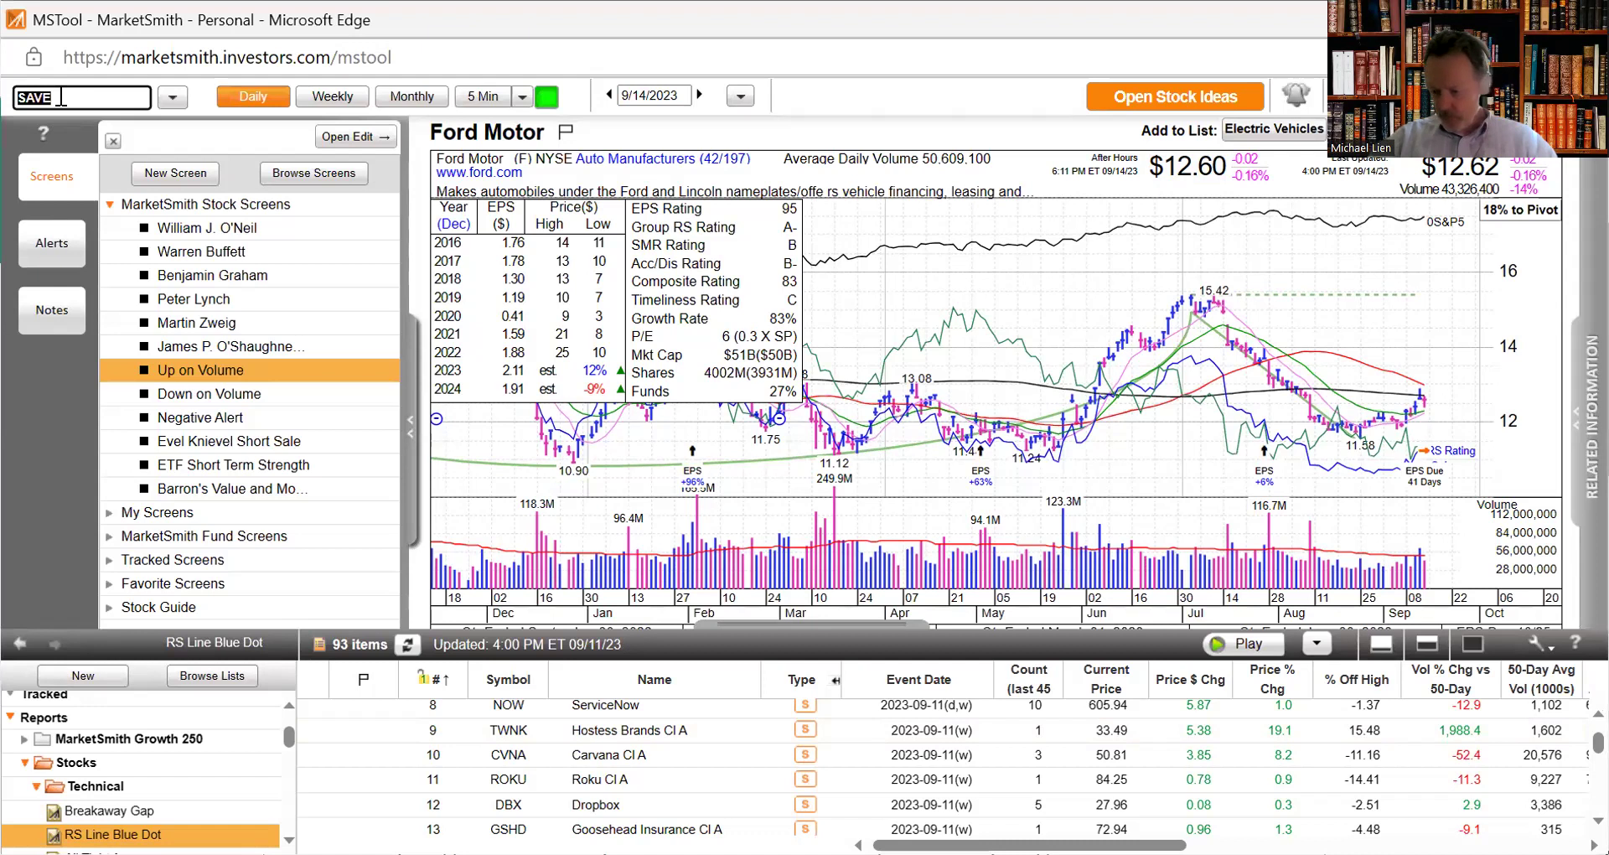
key(Return)
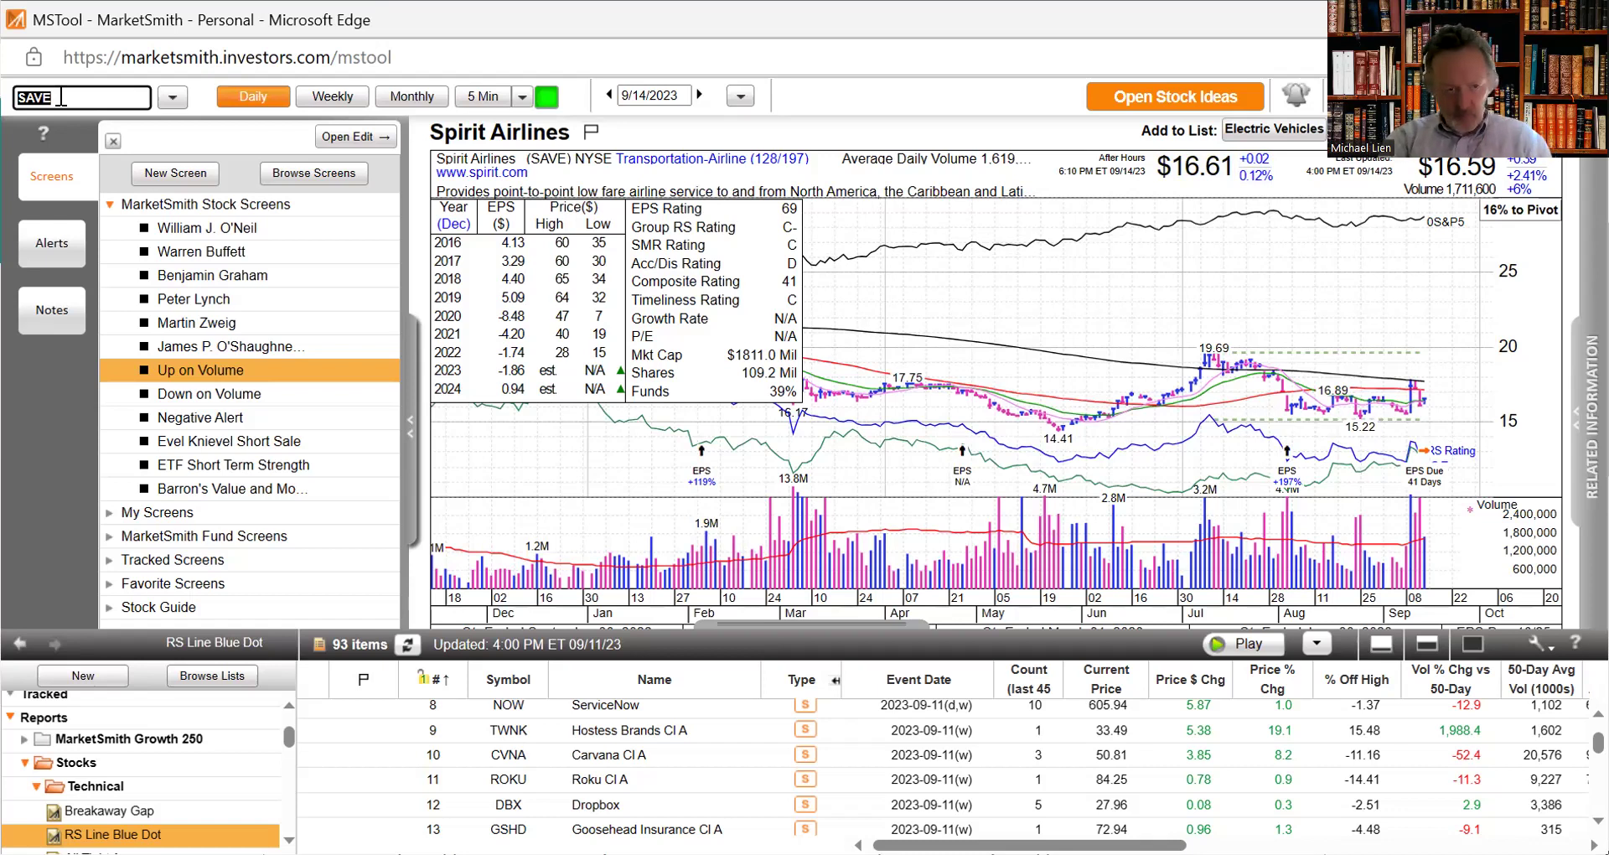
text(Q)
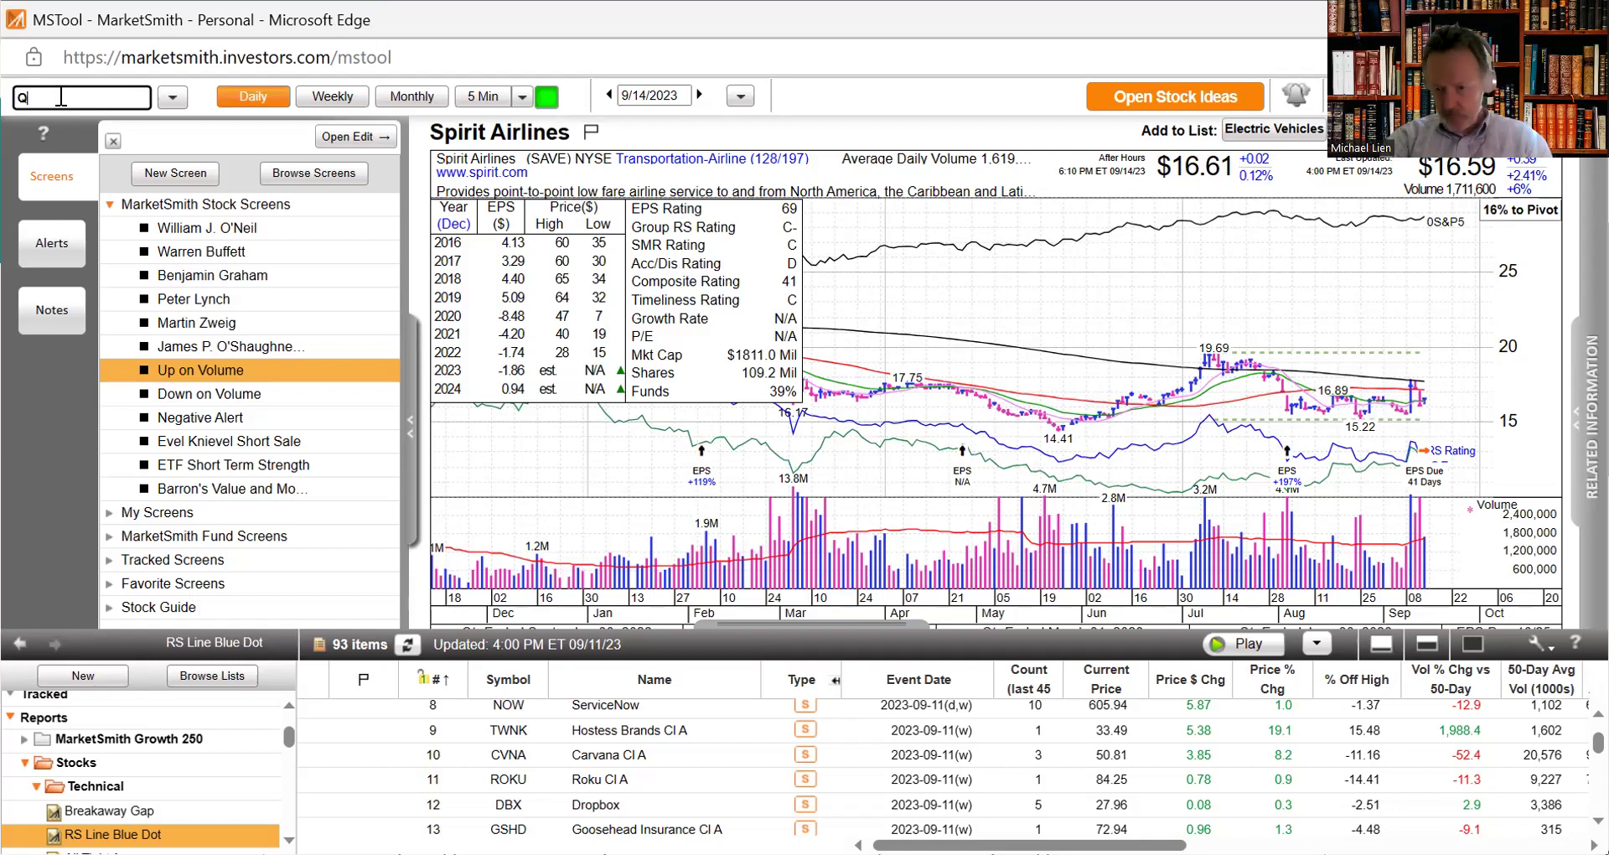
text(SR)
key(Return)
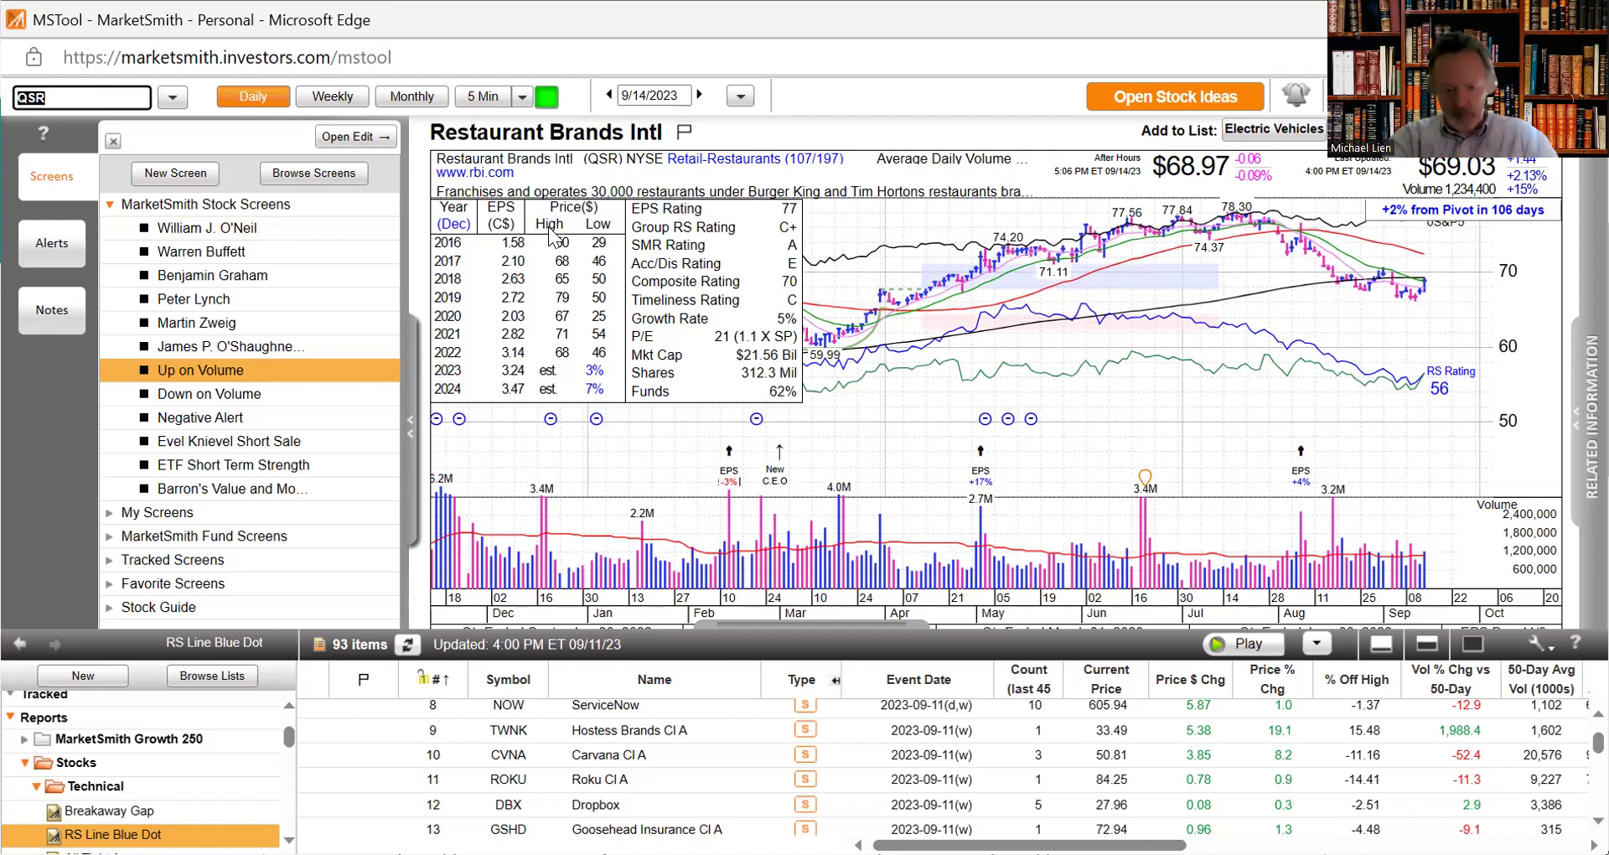
Step: Bring up the daily chart for the U.S. Oil Fund (USO), followed by the one for Calumet (CLMT)
text(U)
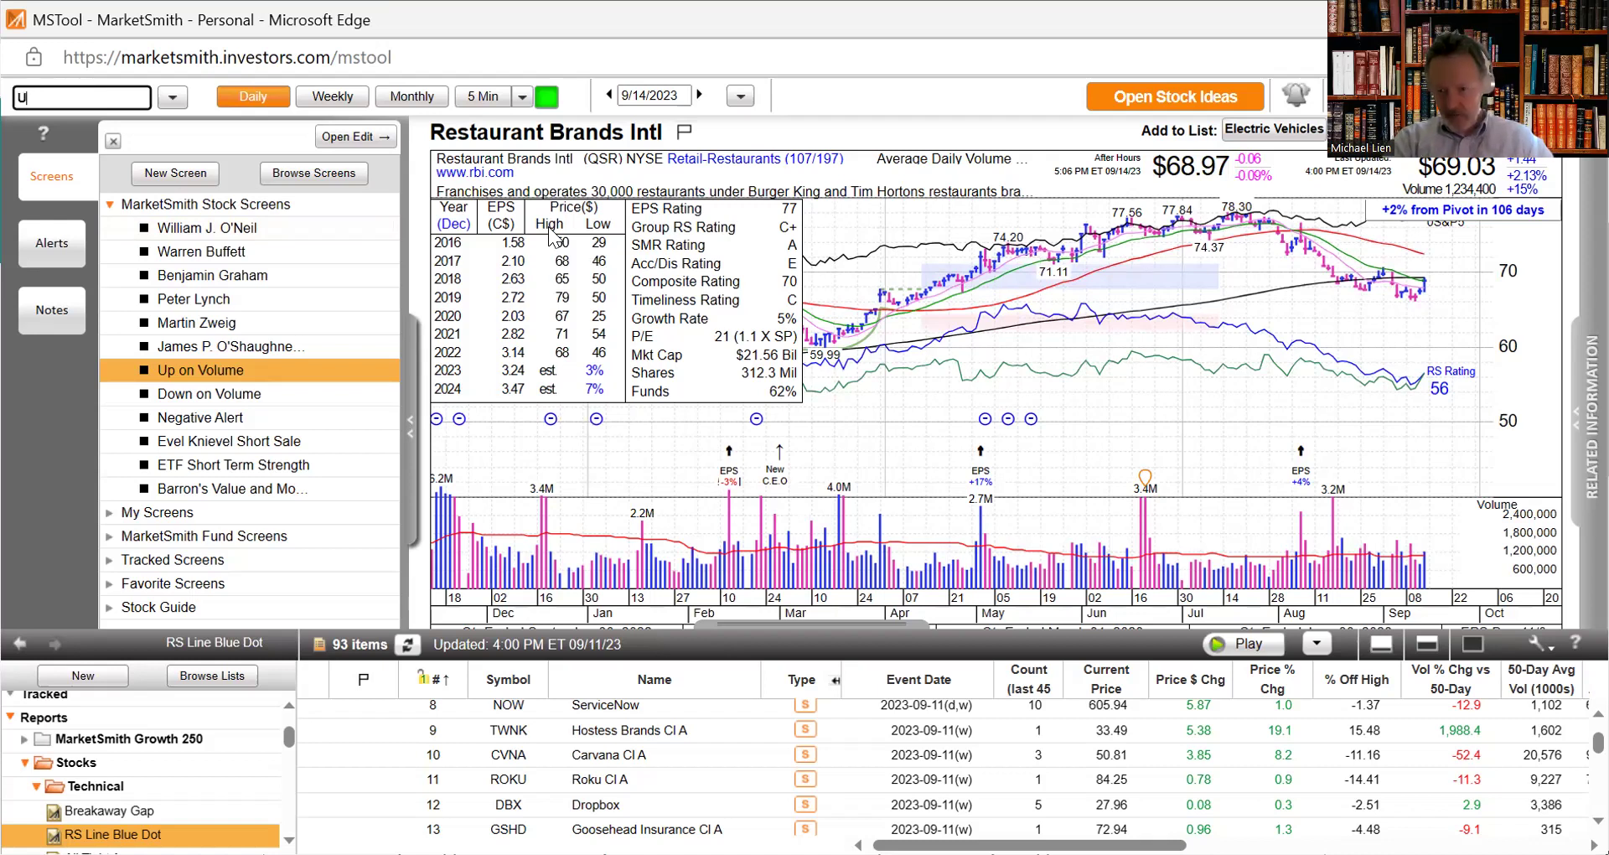
text(SO)
key(Return)
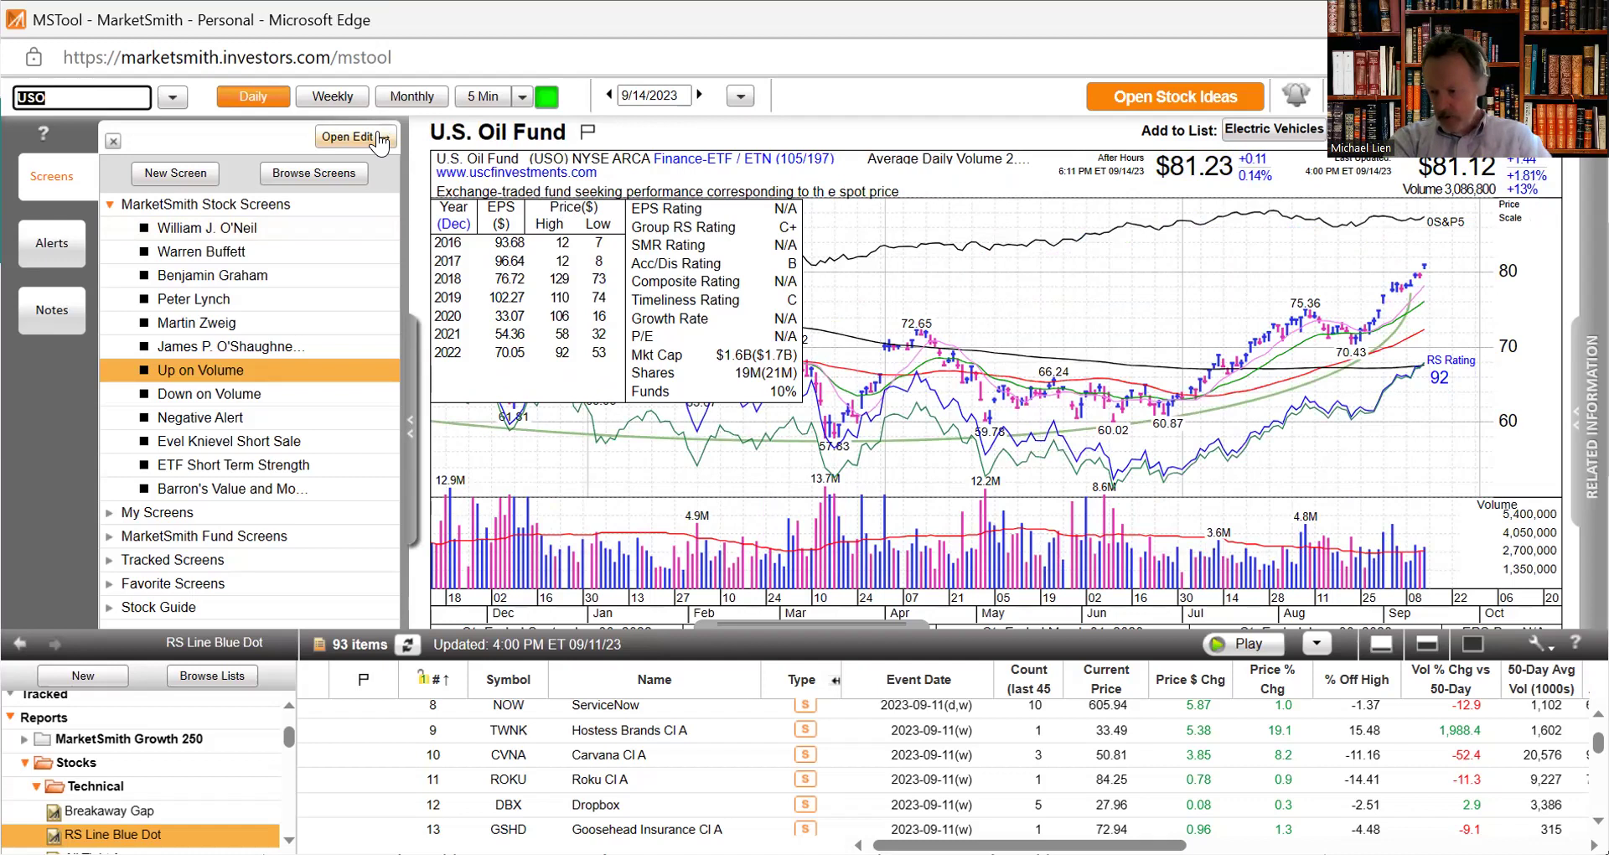
text(CL)
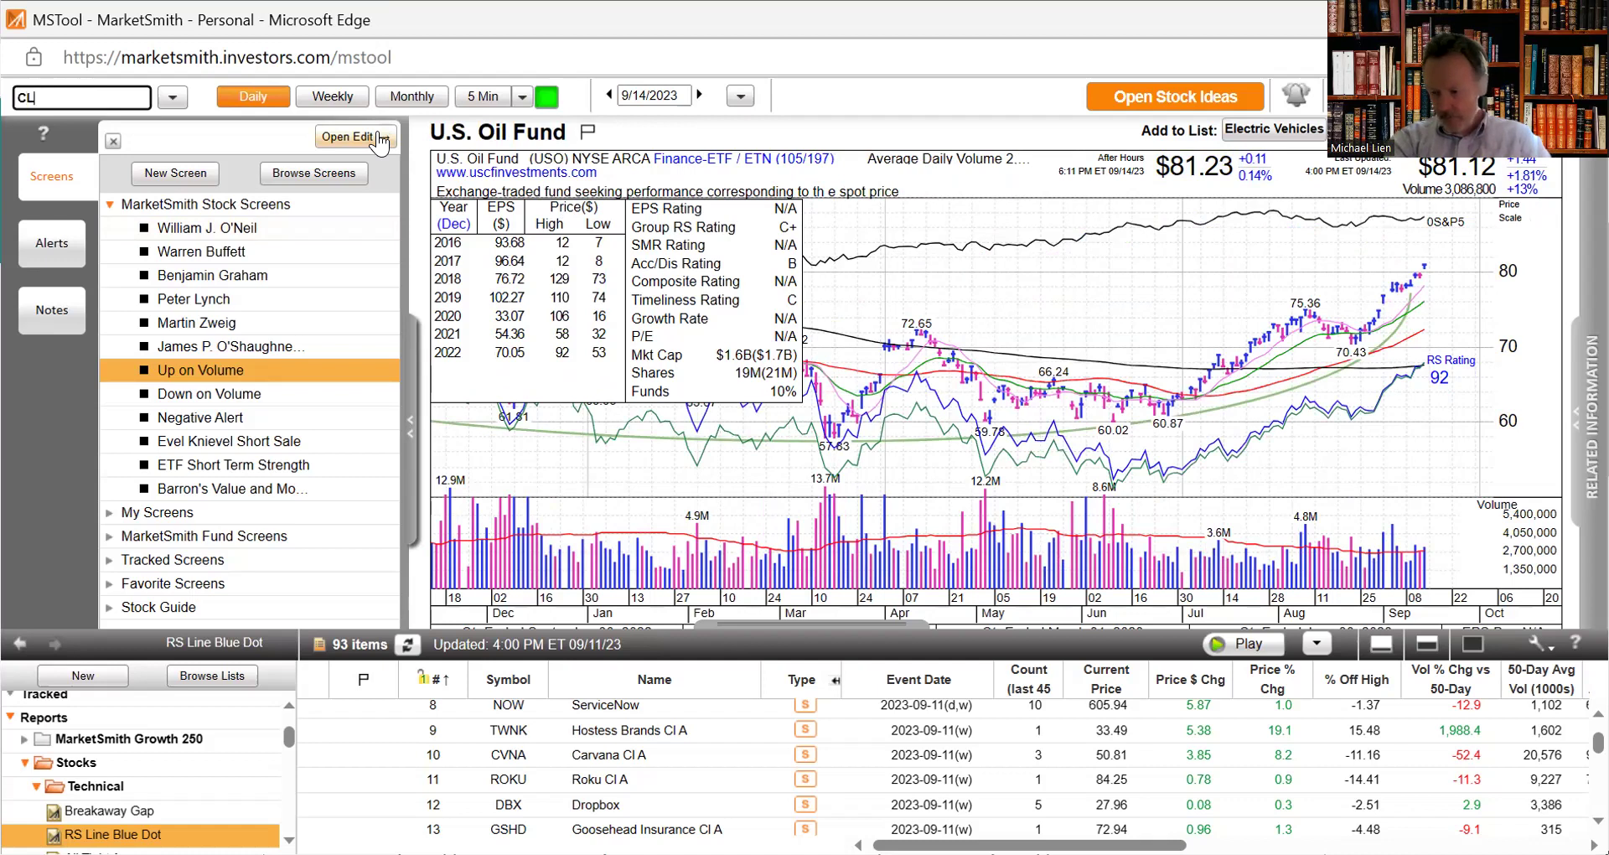
text(MT)
key(Return)
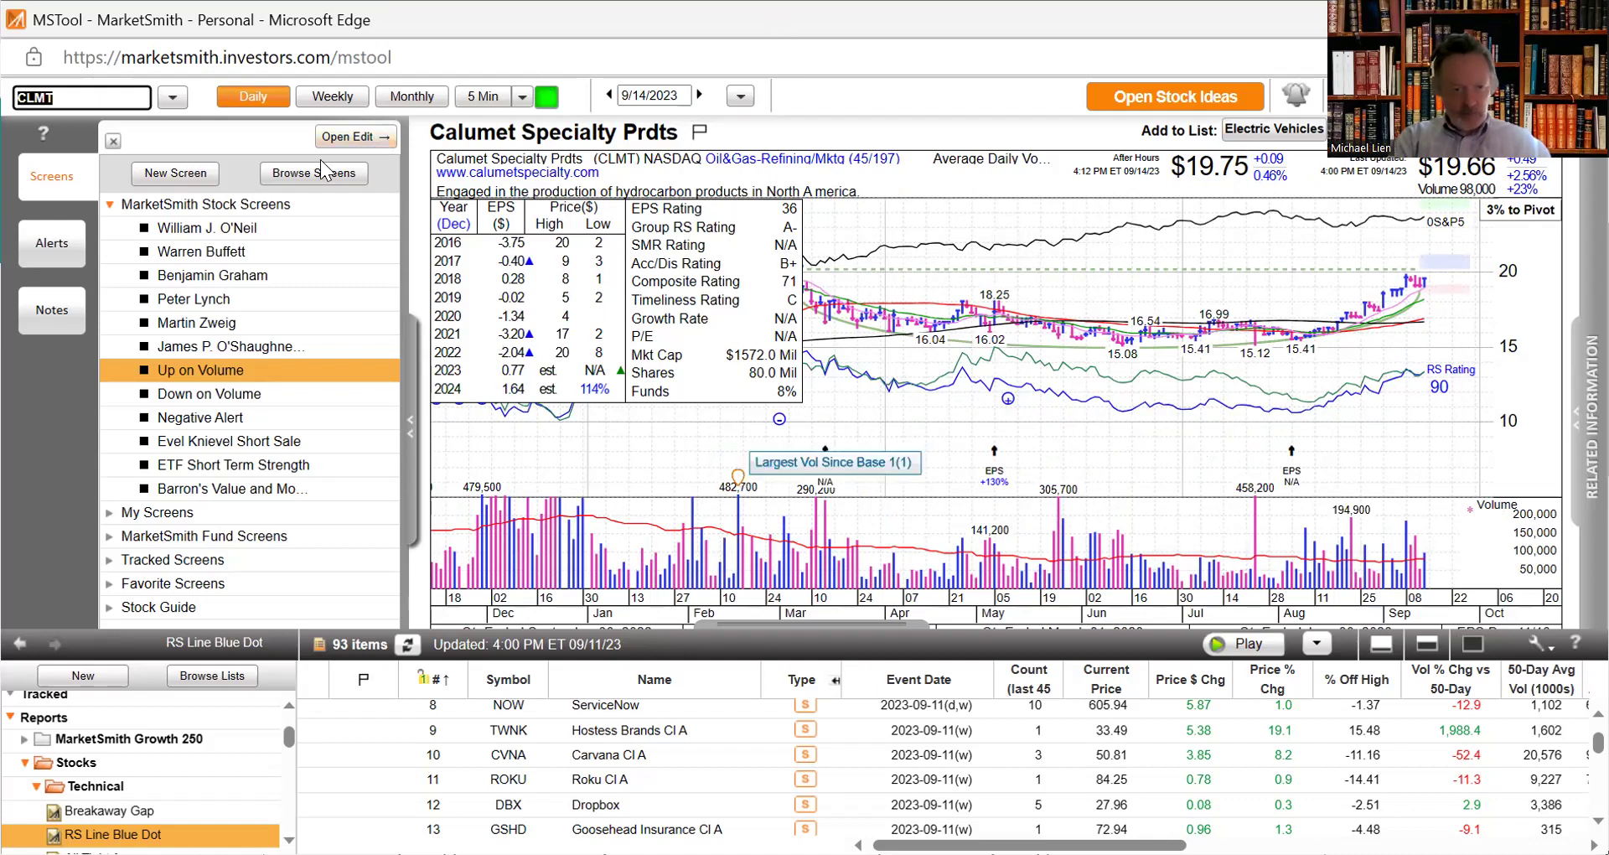
Step: View Calumet's weekly chart, inspect the price data around the 03/10/2023 bar, and return to the daily chart
click(332, 96)
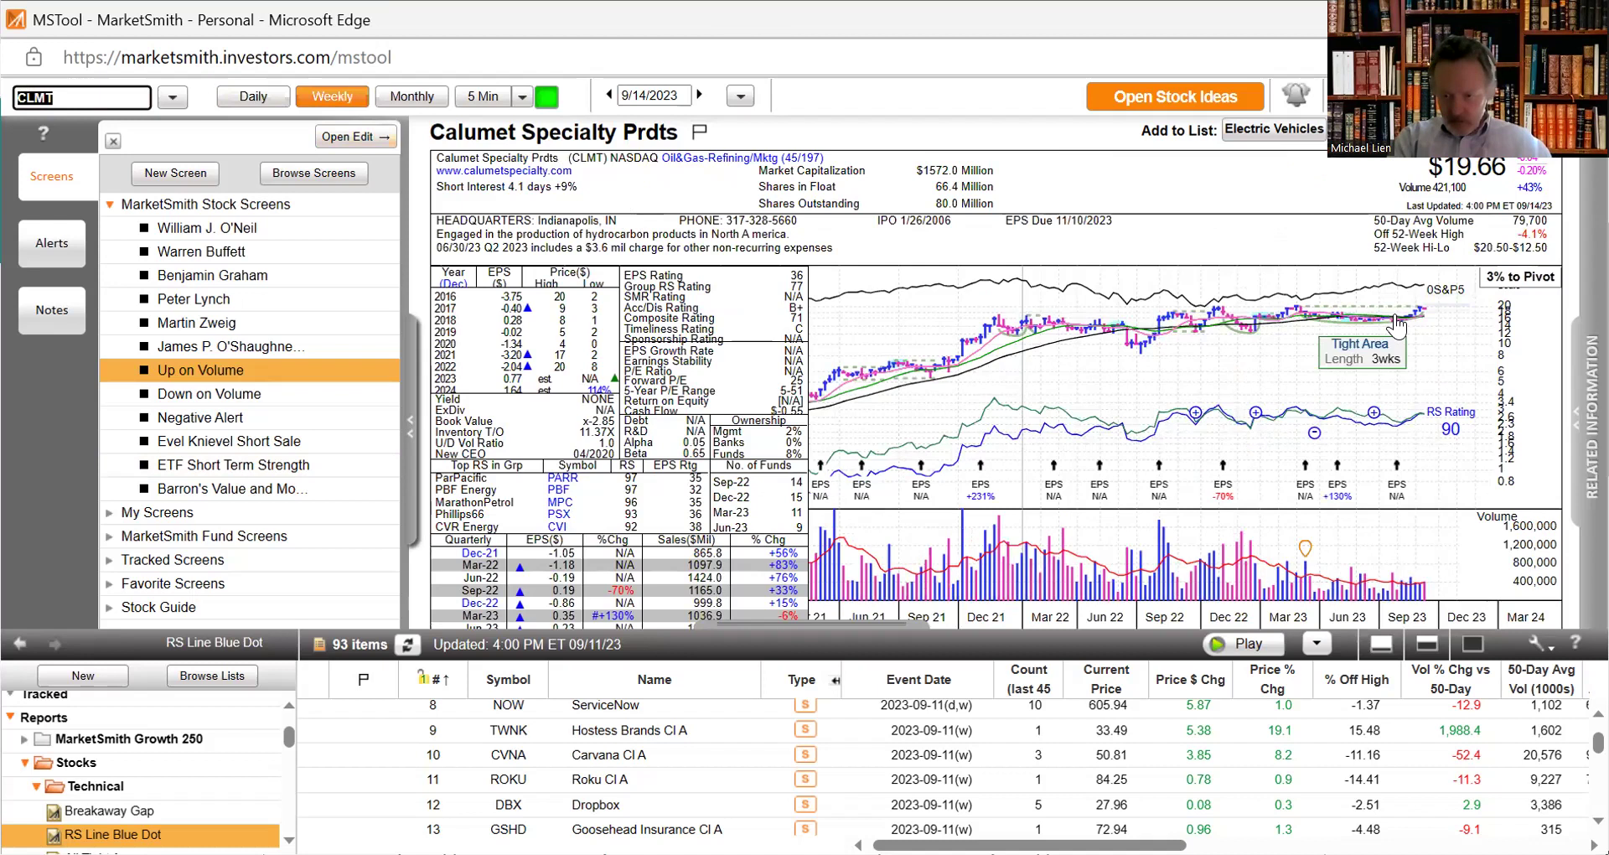
click(1298, 317)
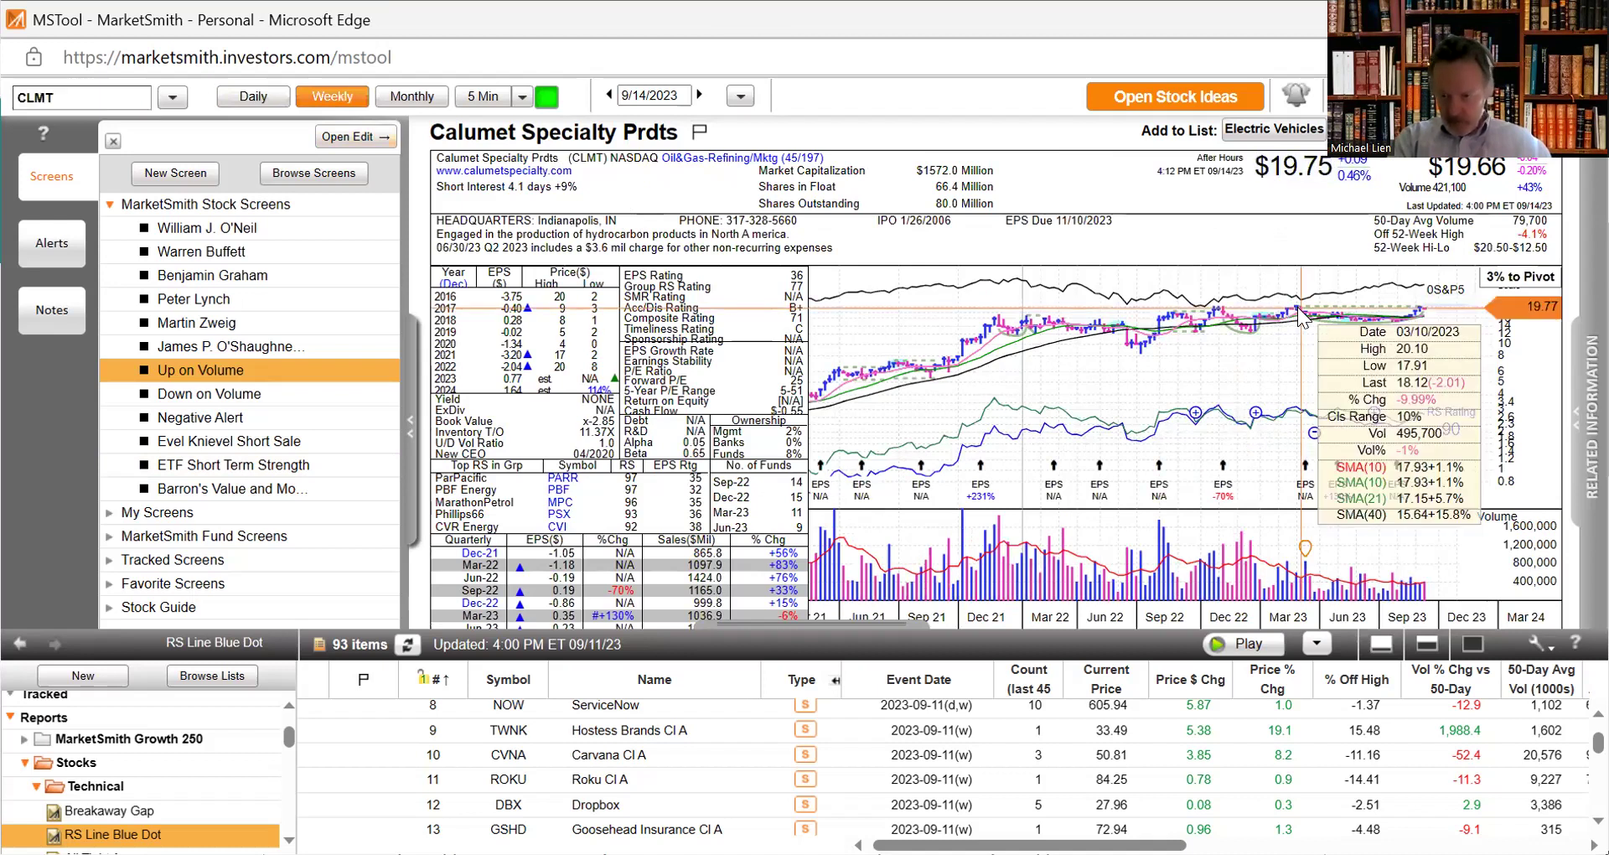
click(1303, 308)
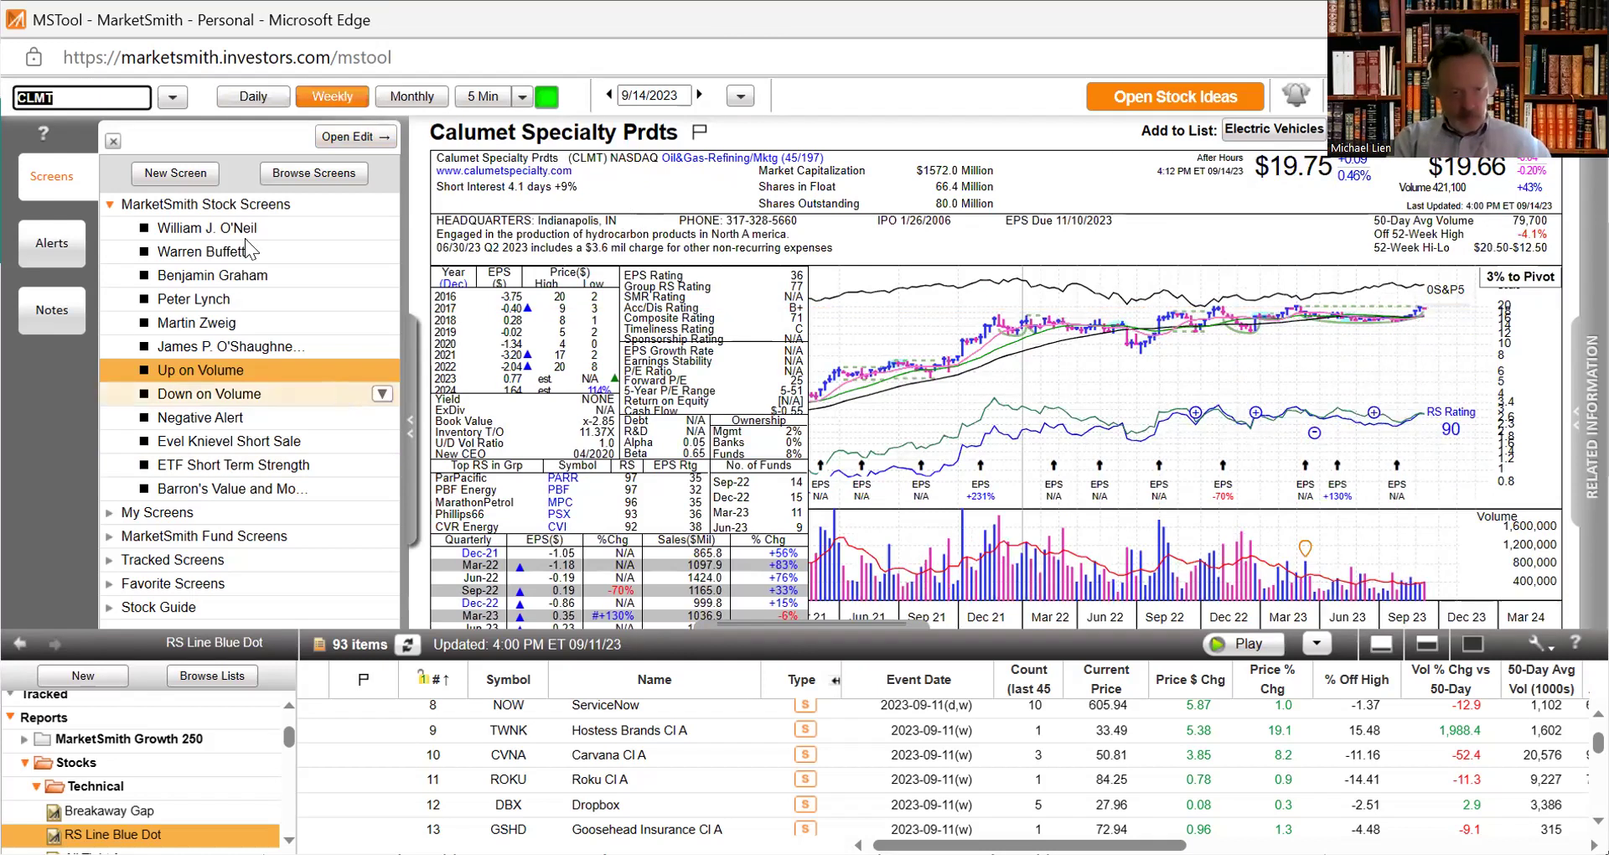
click(274, 105)
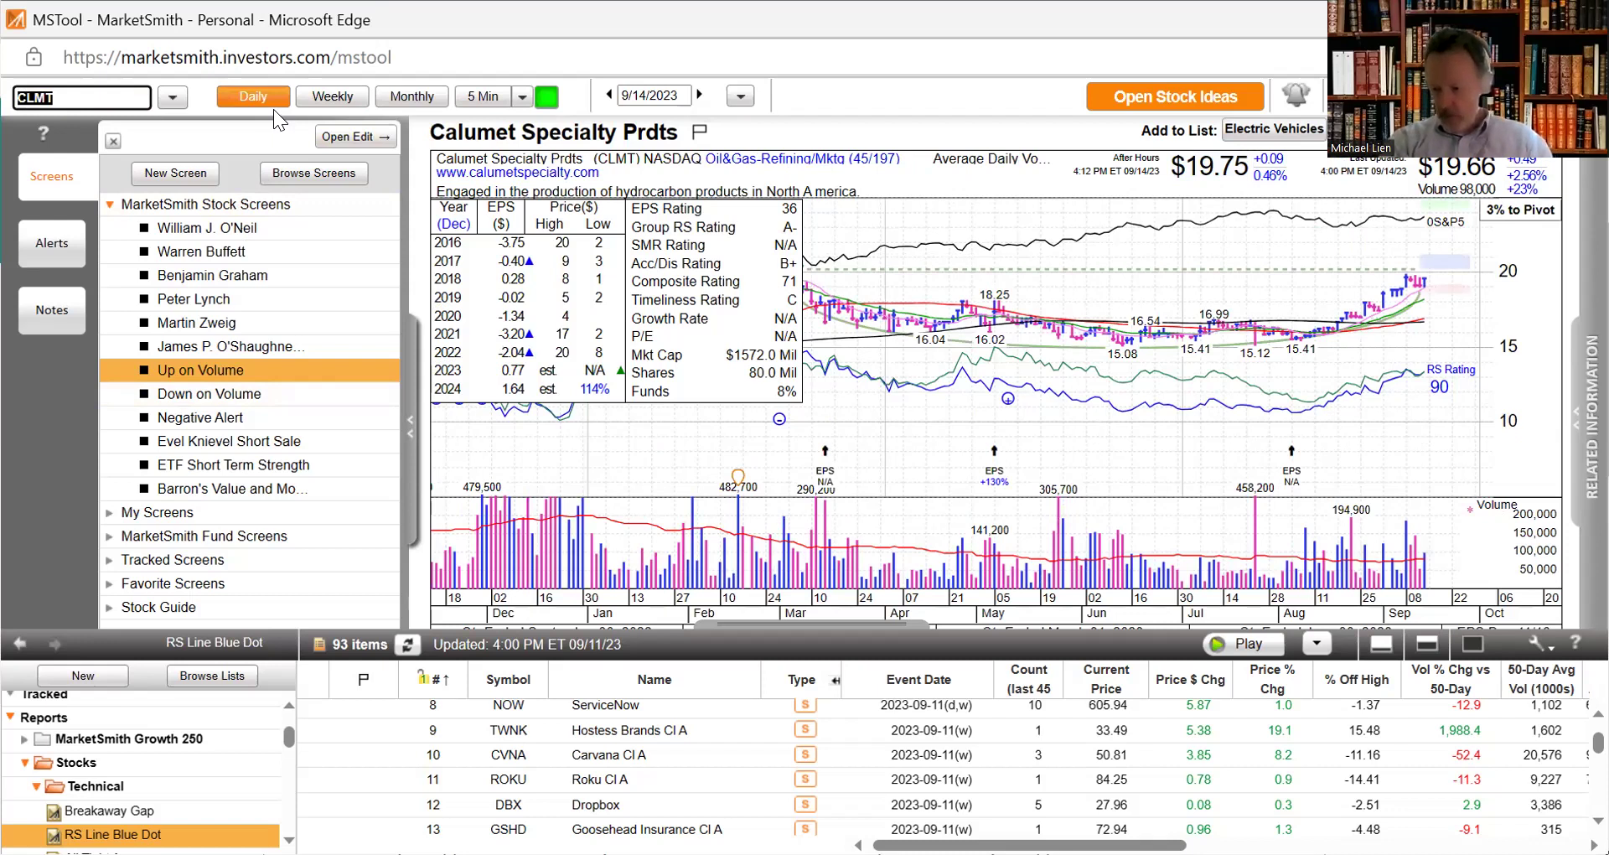
Step: Bring up the daily chart for Granite Ridge Resources (GRNT), followed by the one for Workhorse Group (WKHS)
text(GRNT)
key(Return)
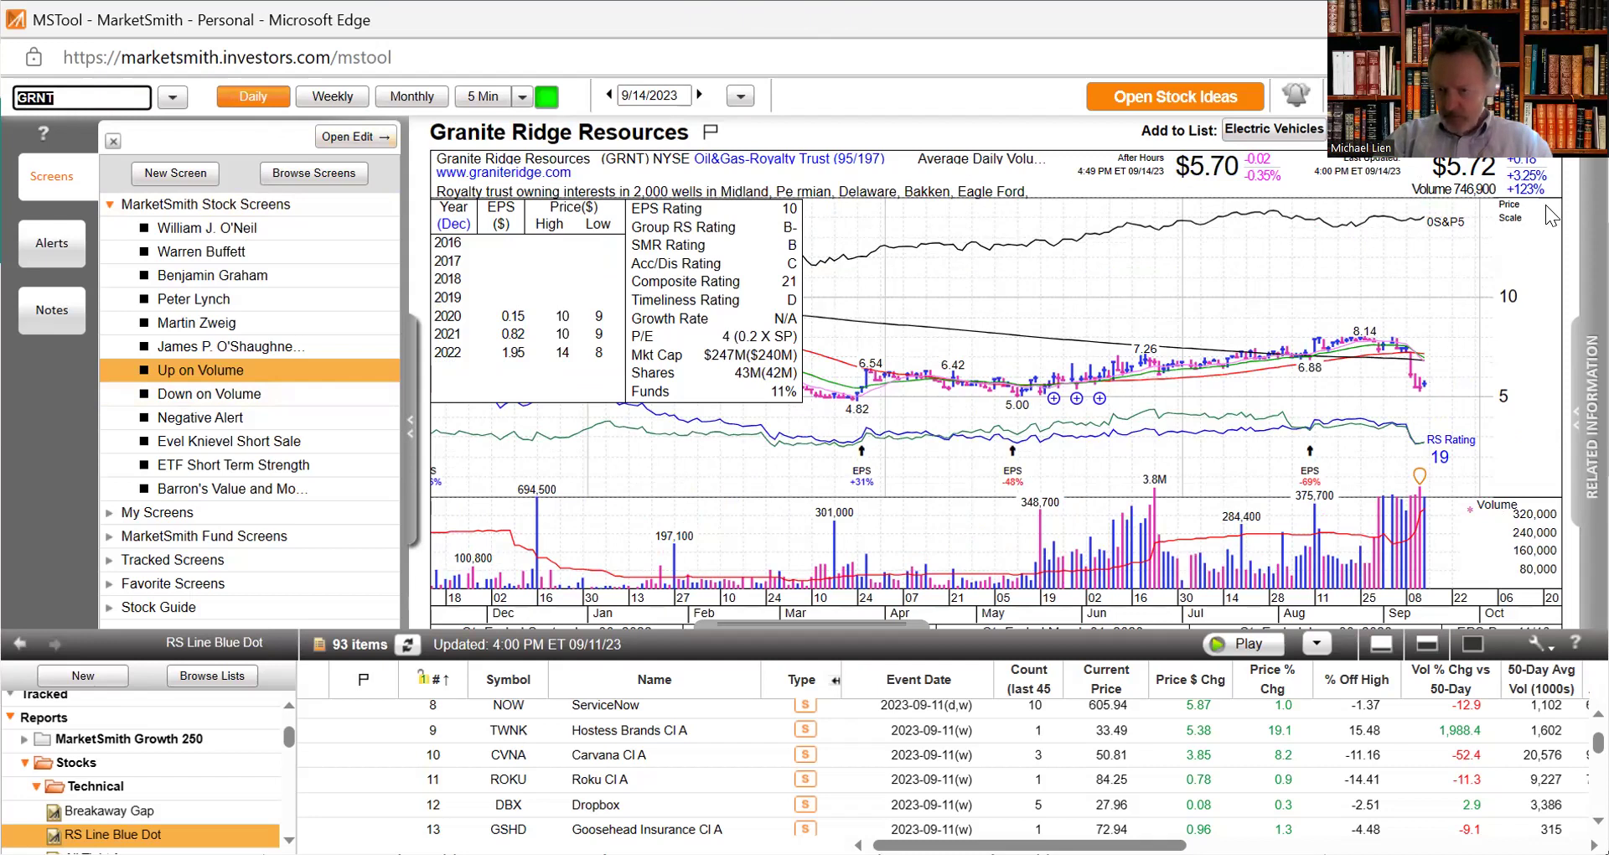
text(WKHS)
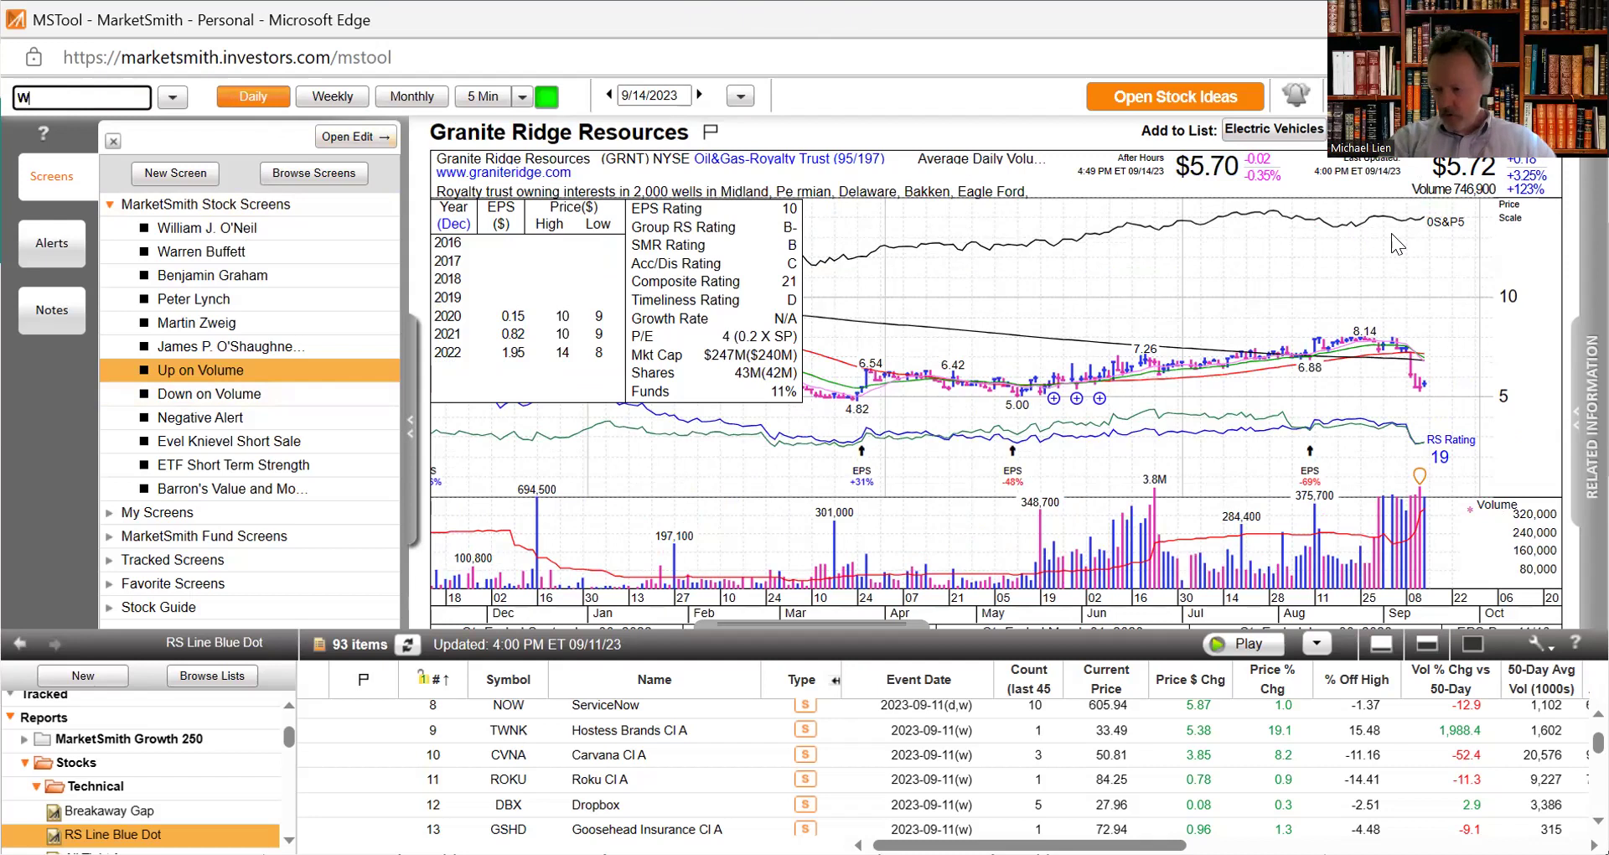
key(Return)
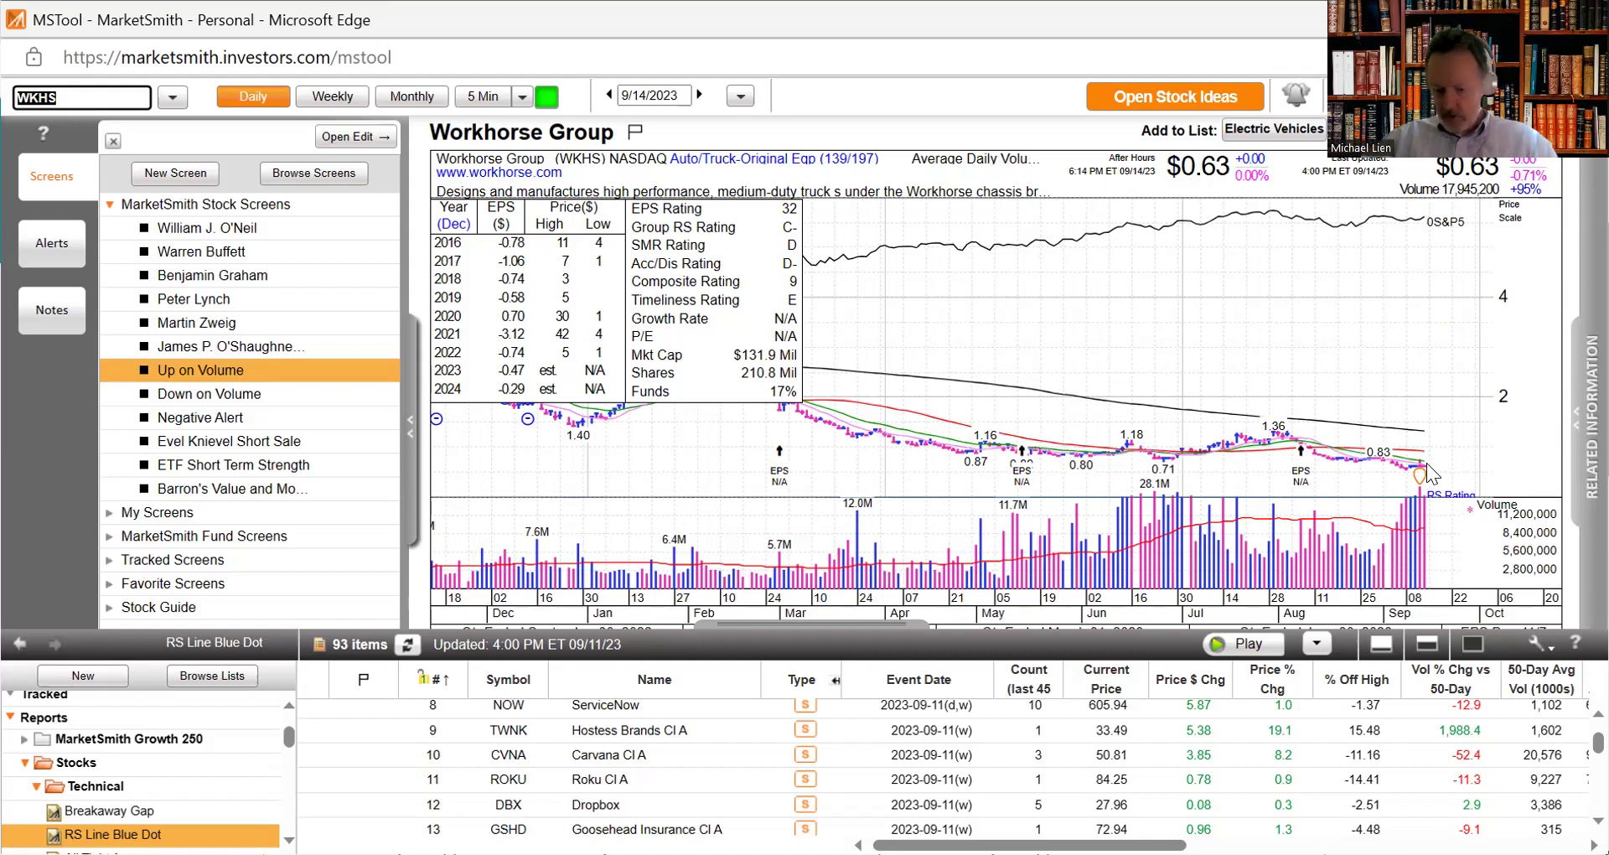
Step: Bring up the daily chart for the financial sector ETF XLF
text(X)
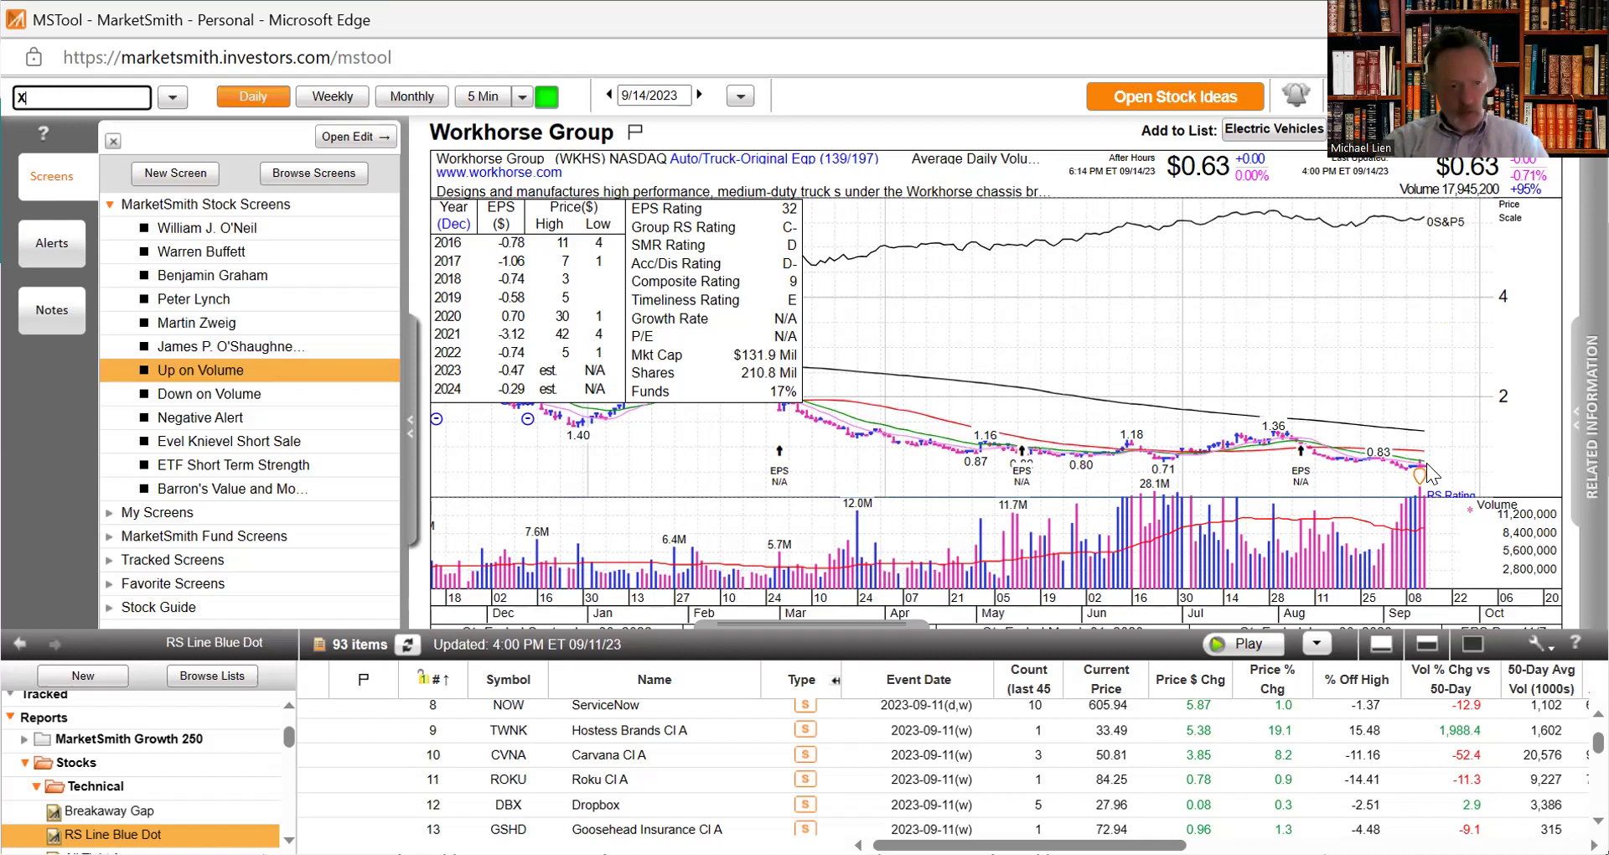
text(LF)
key(Return)
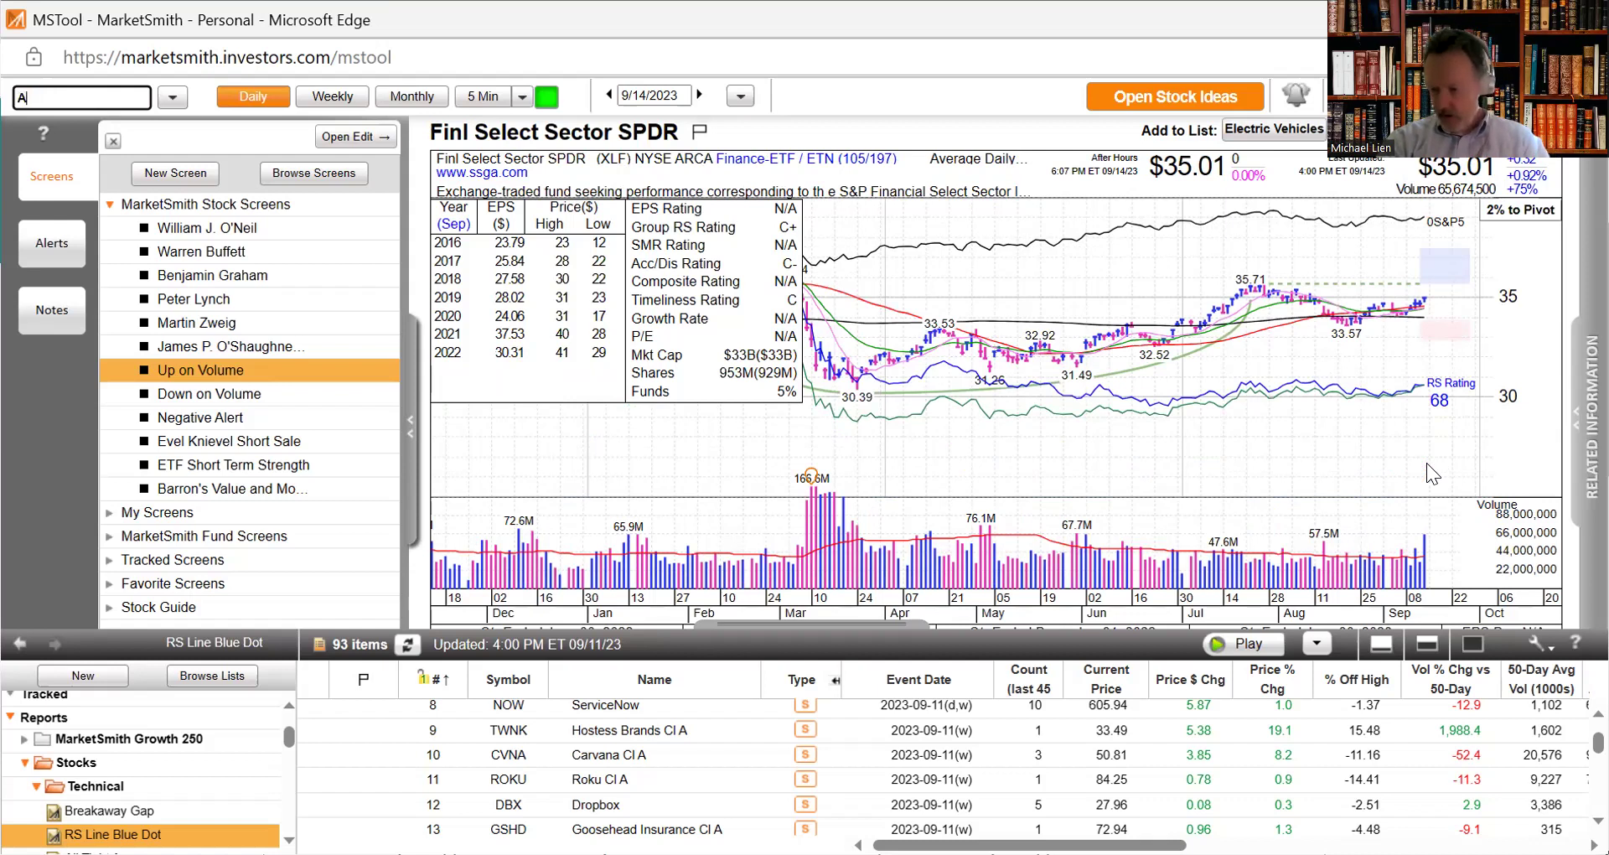
Step: Bring up the daily chart for AllianceBernstein (AB) and inspect the price data of the 09/06/2023 and 09/05/2023 bars
text(AB)
key(Return)
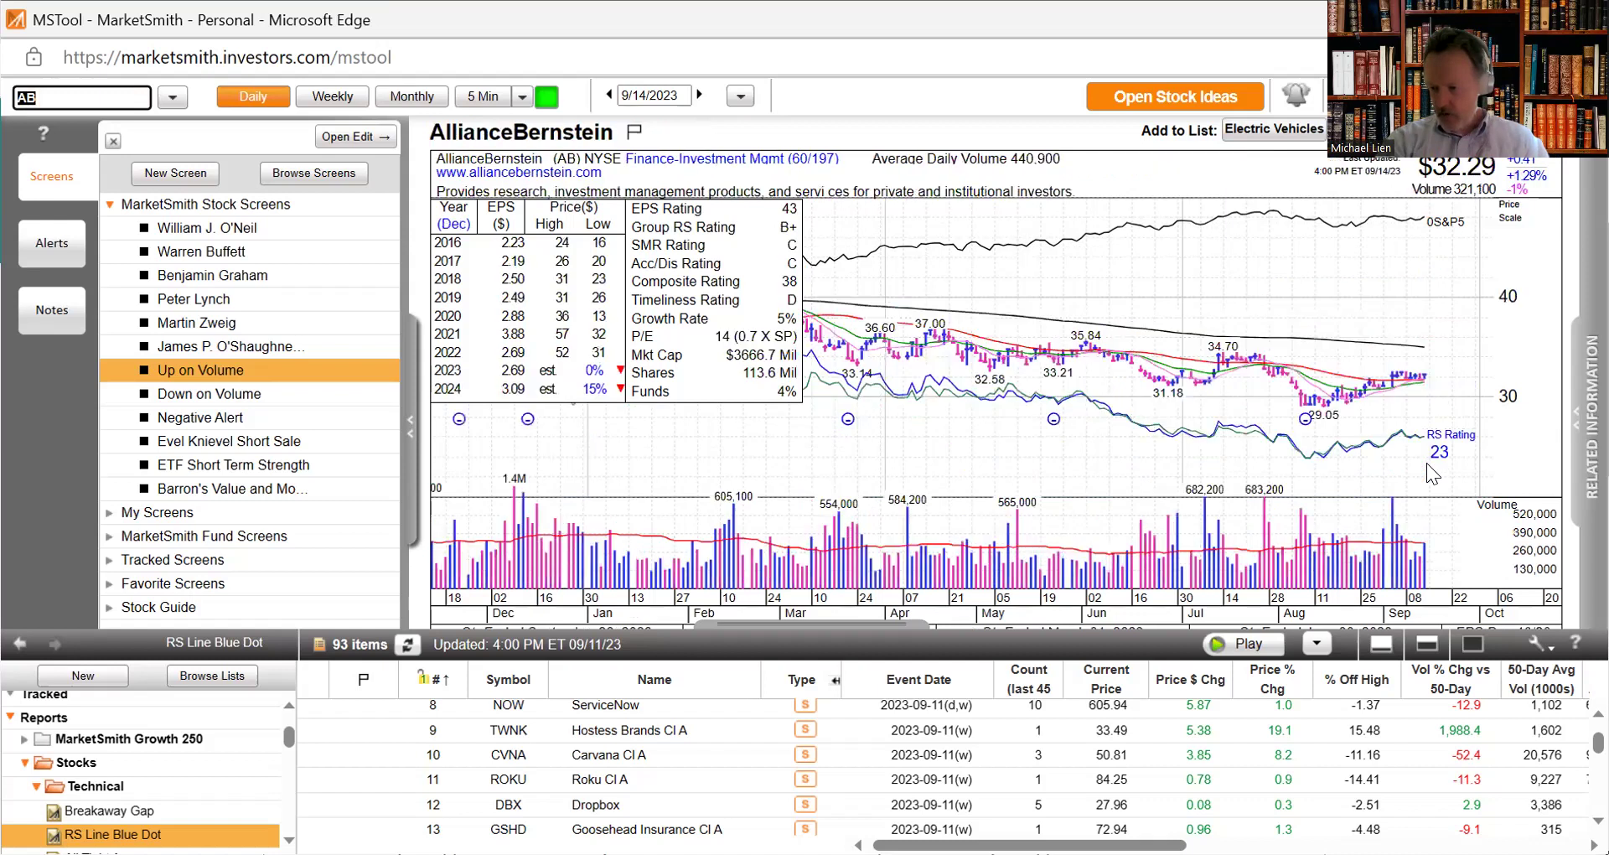
mouse_move(1427, 474)
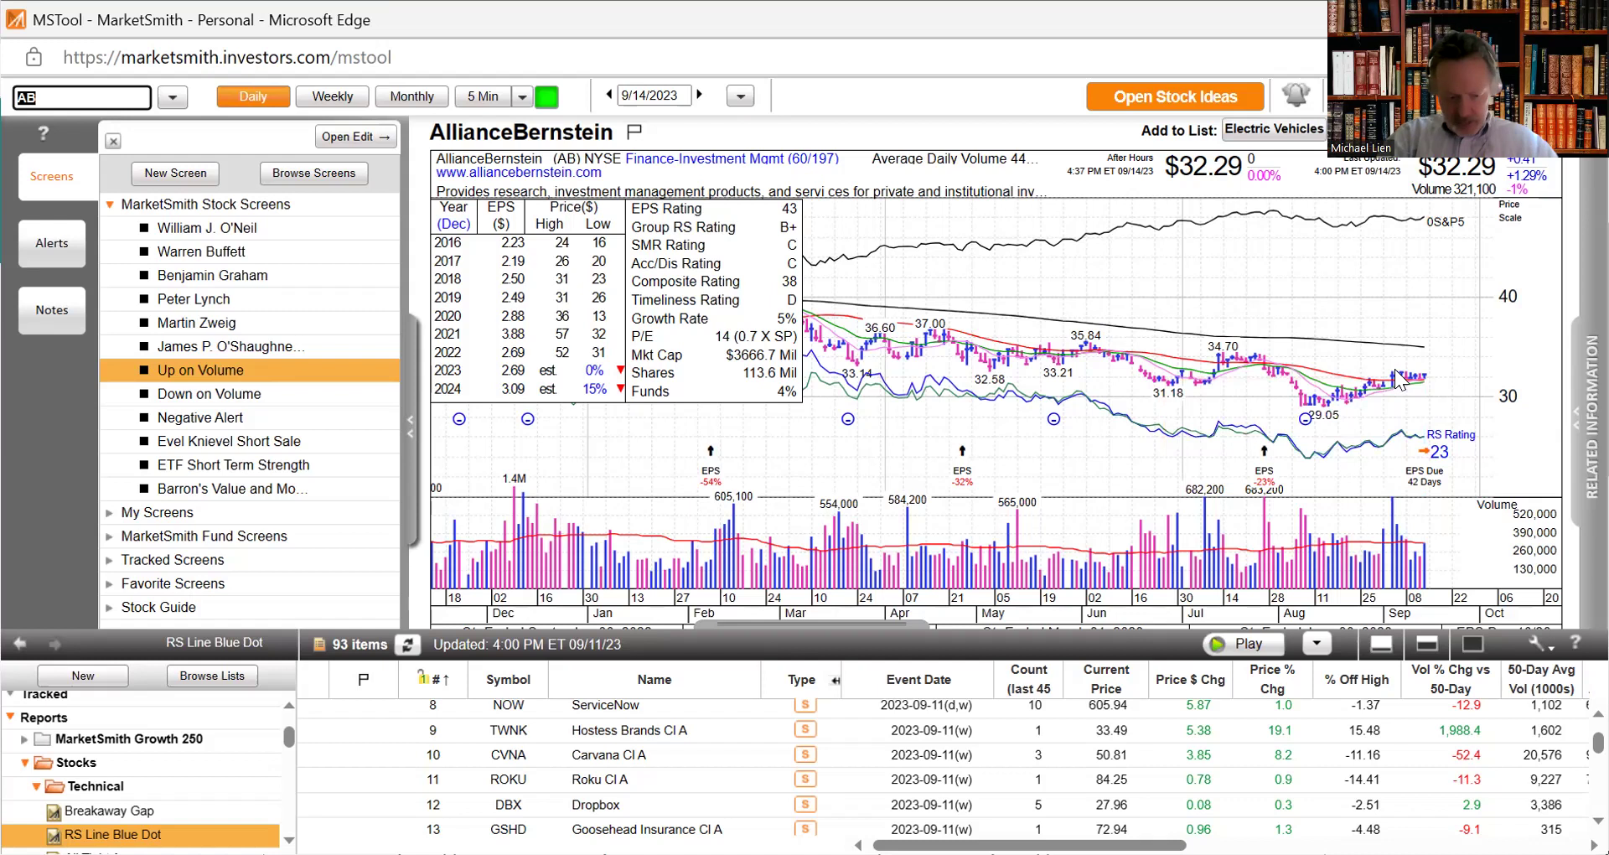
mouse_move(1393, 369)
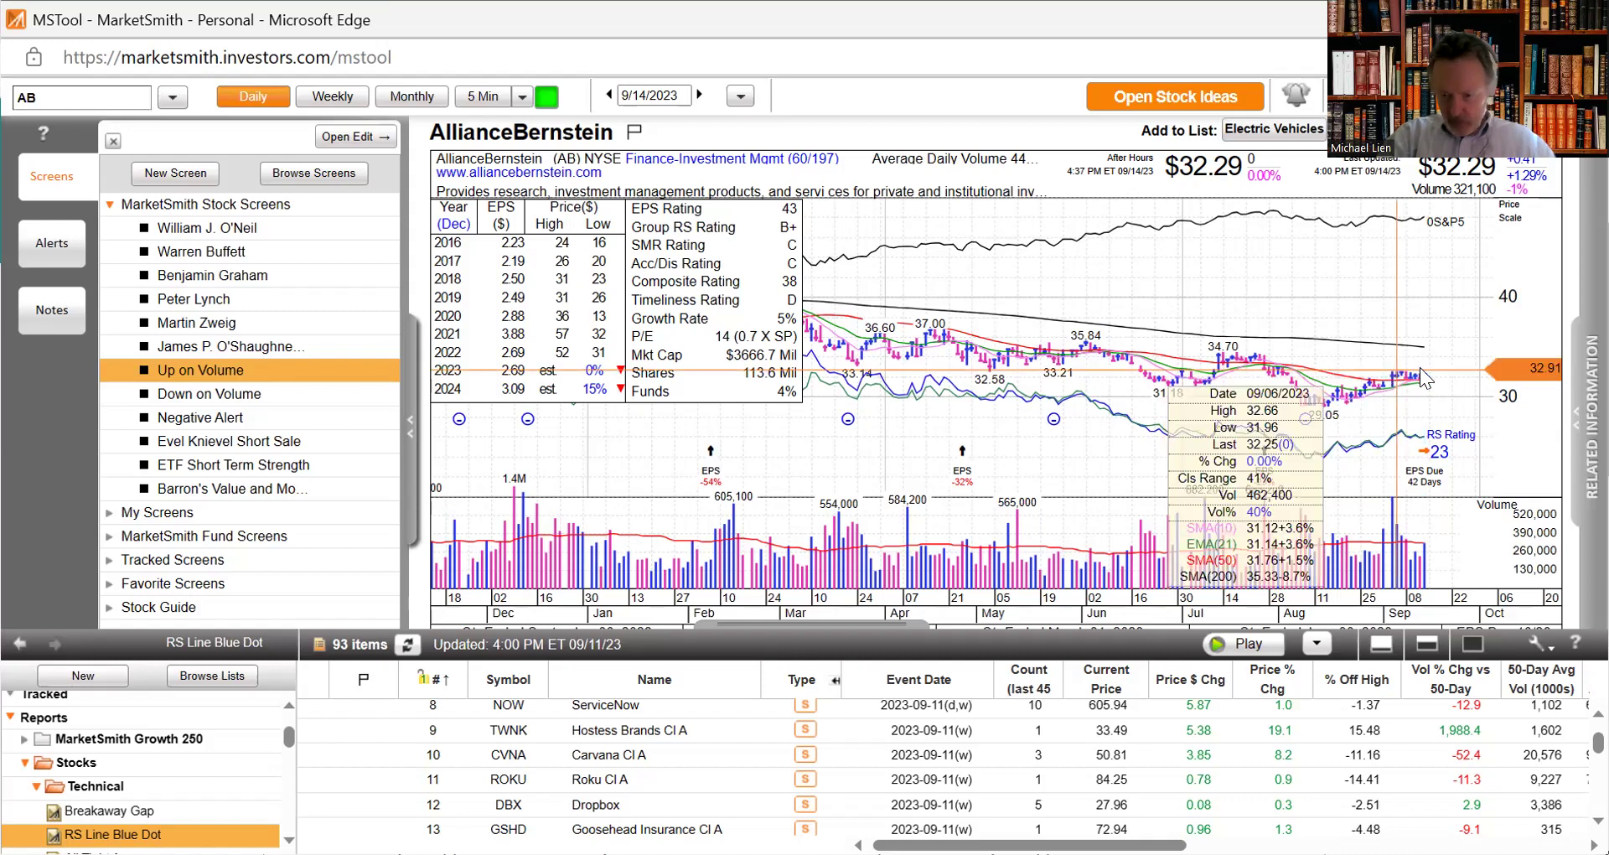
click(1394, 379)
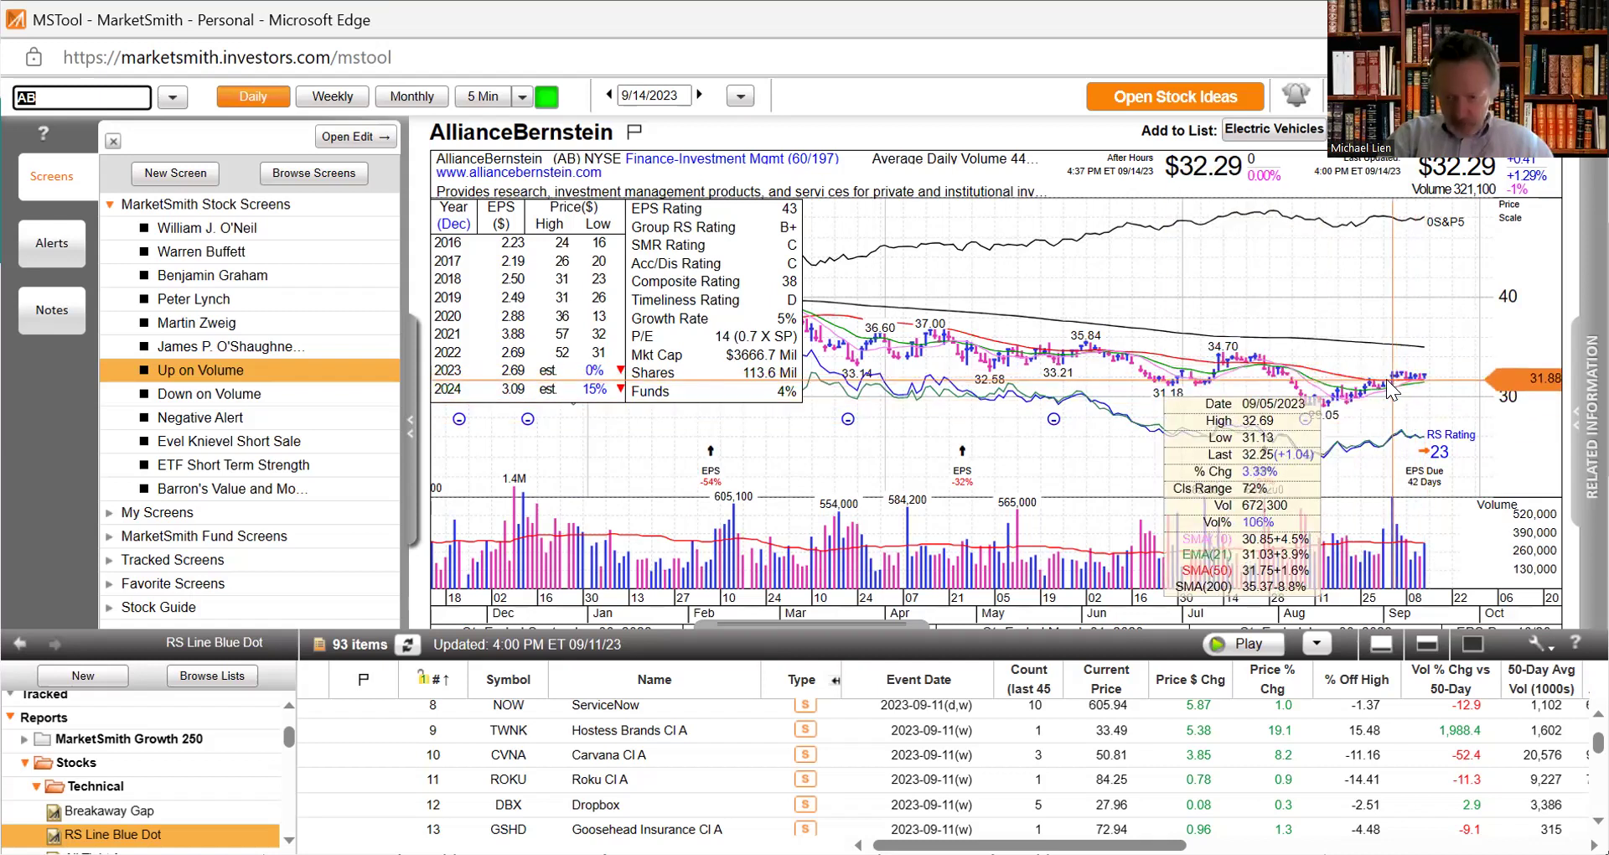
Step: Draw two short trend lines on AllianceBernstein's September price bars, the lower starting at about 31.88 and the upper at about 33.14
click(1394, 379)
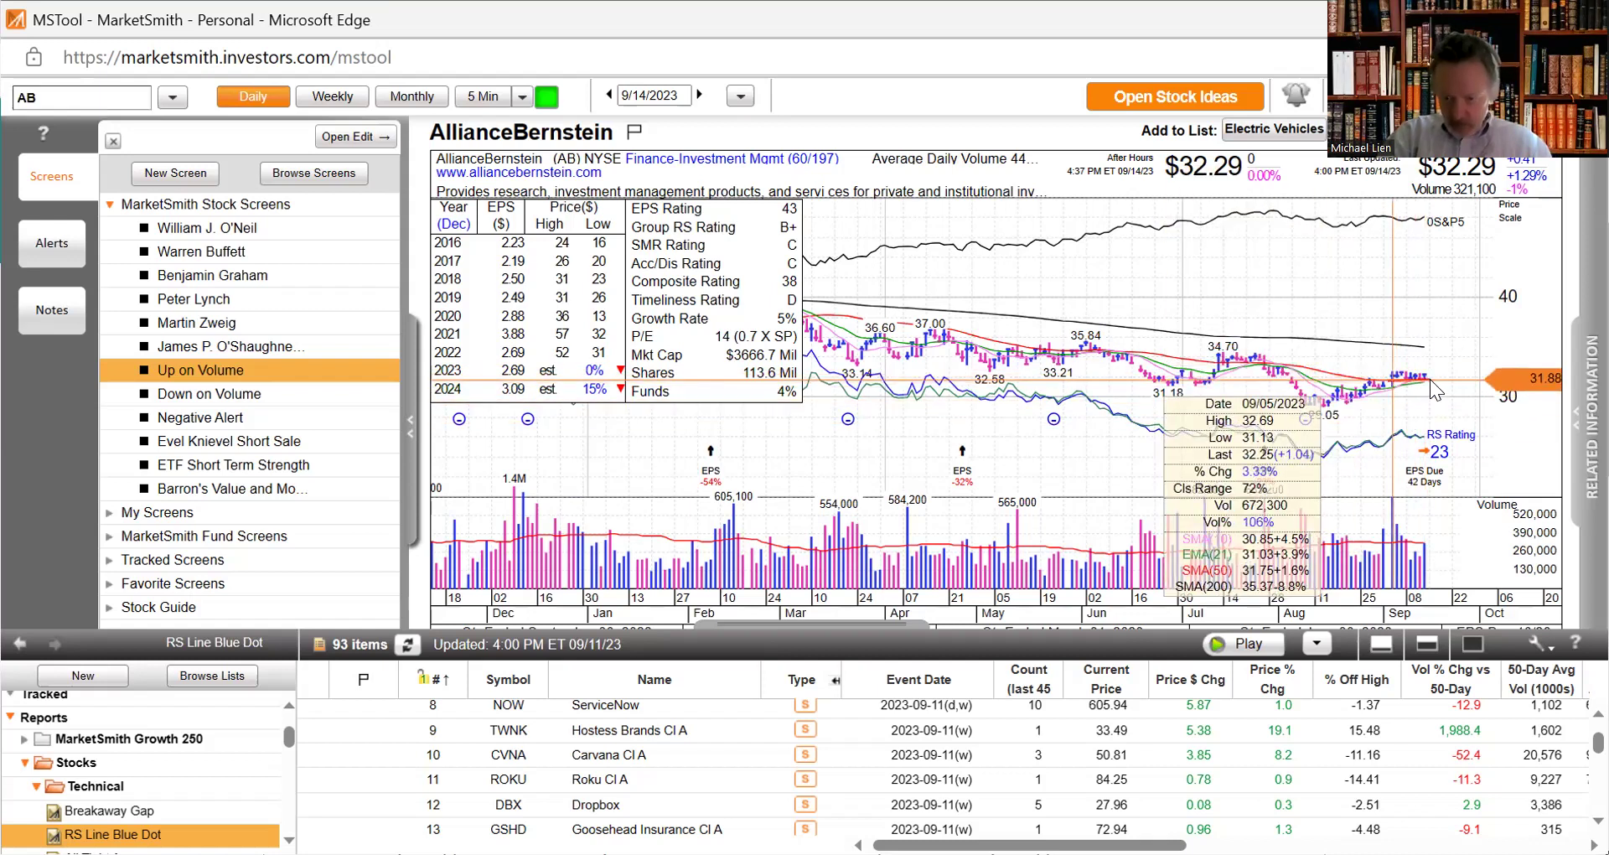
click(1430, 381)
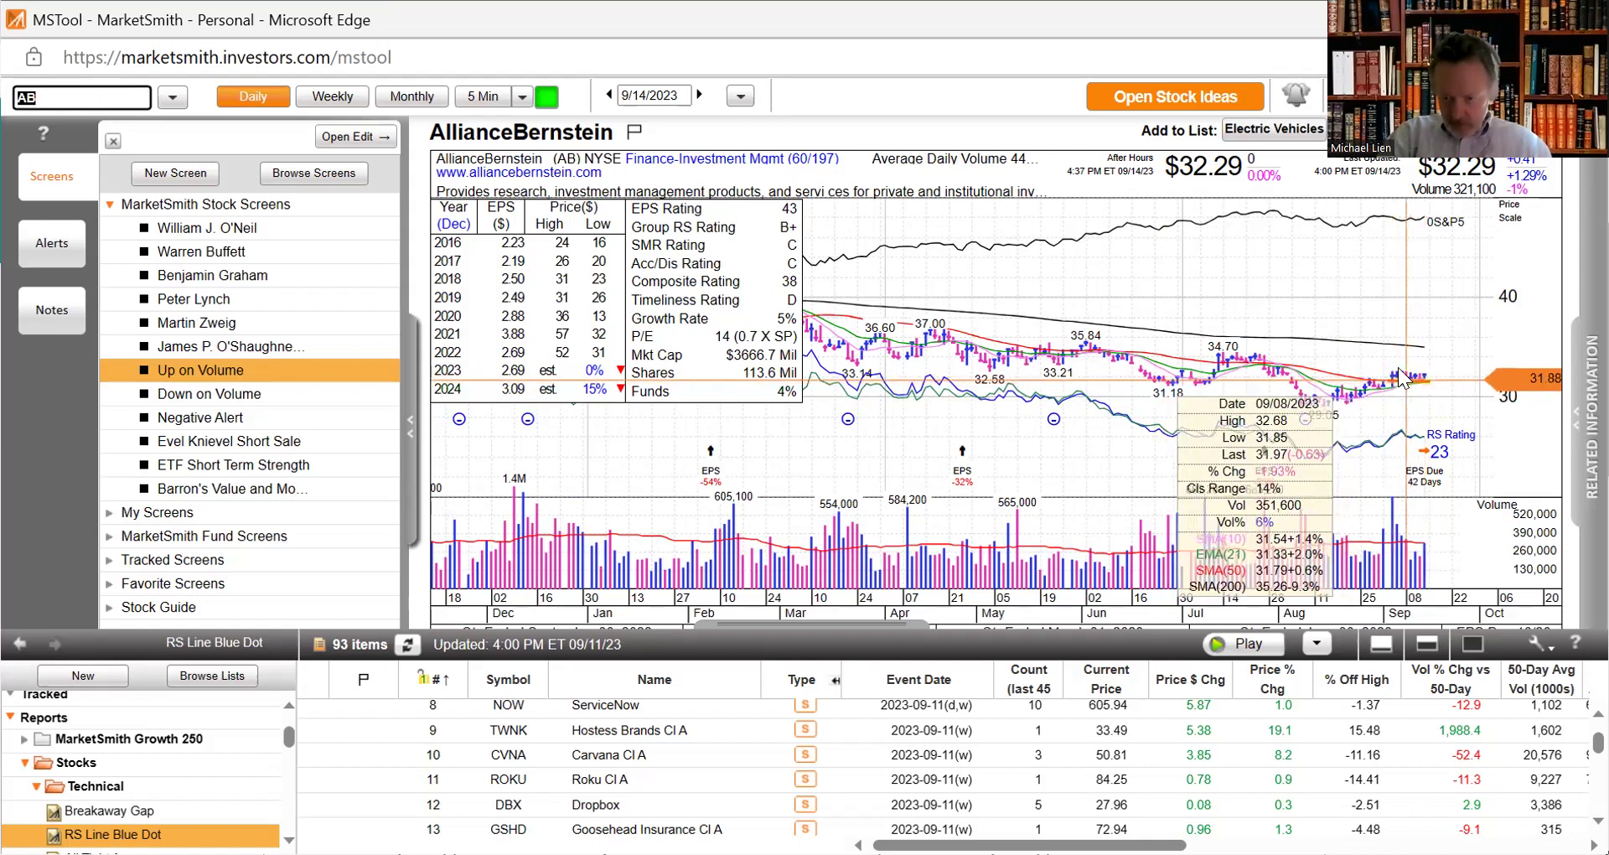
click(1415, 380)
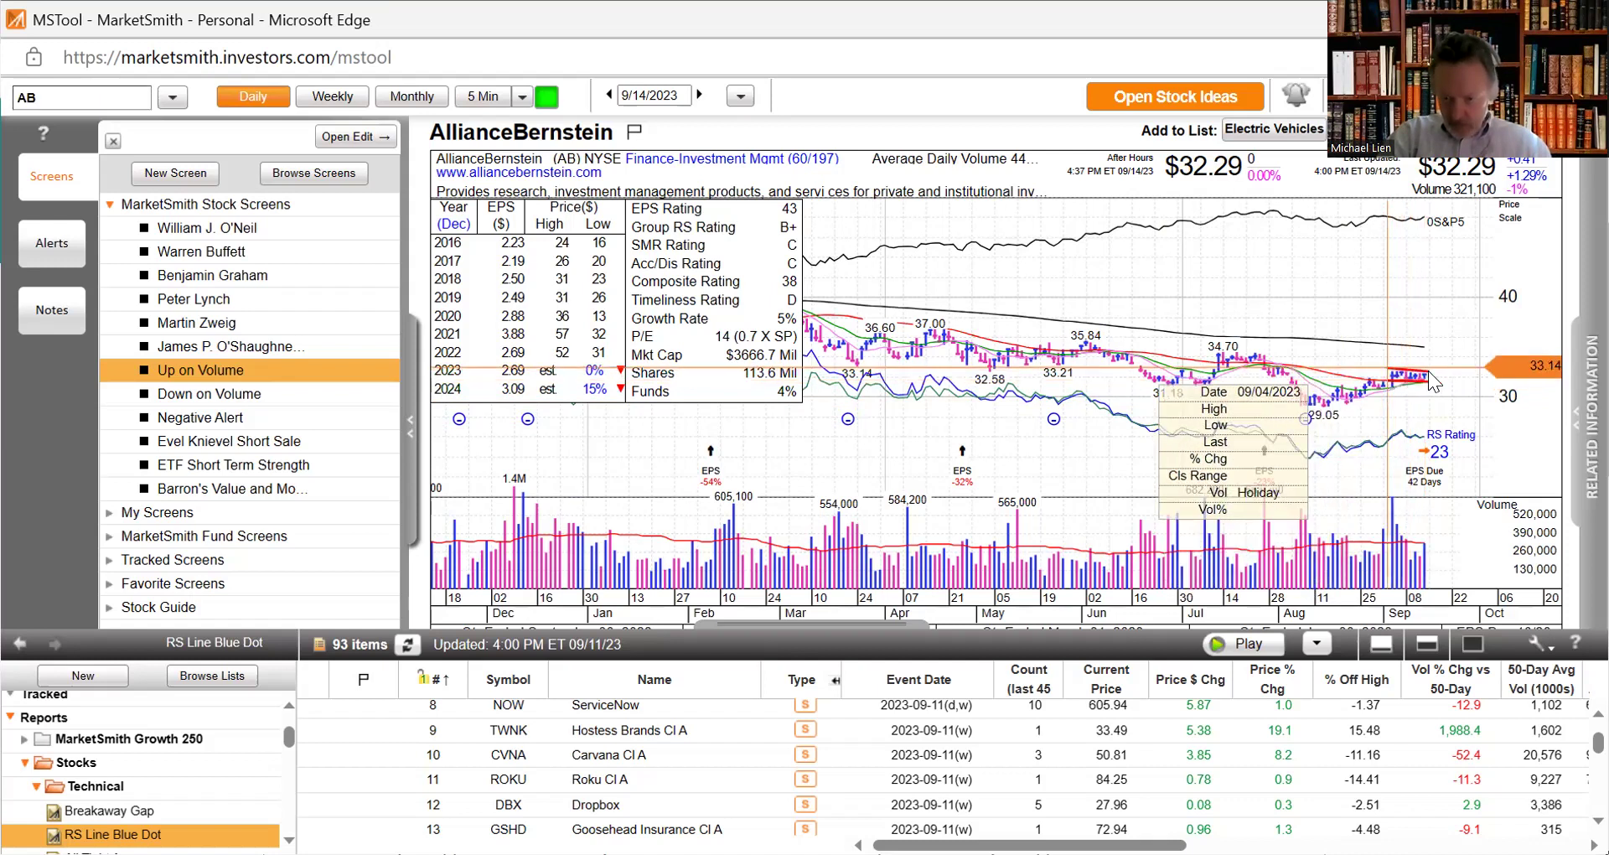
click(1429, 374)
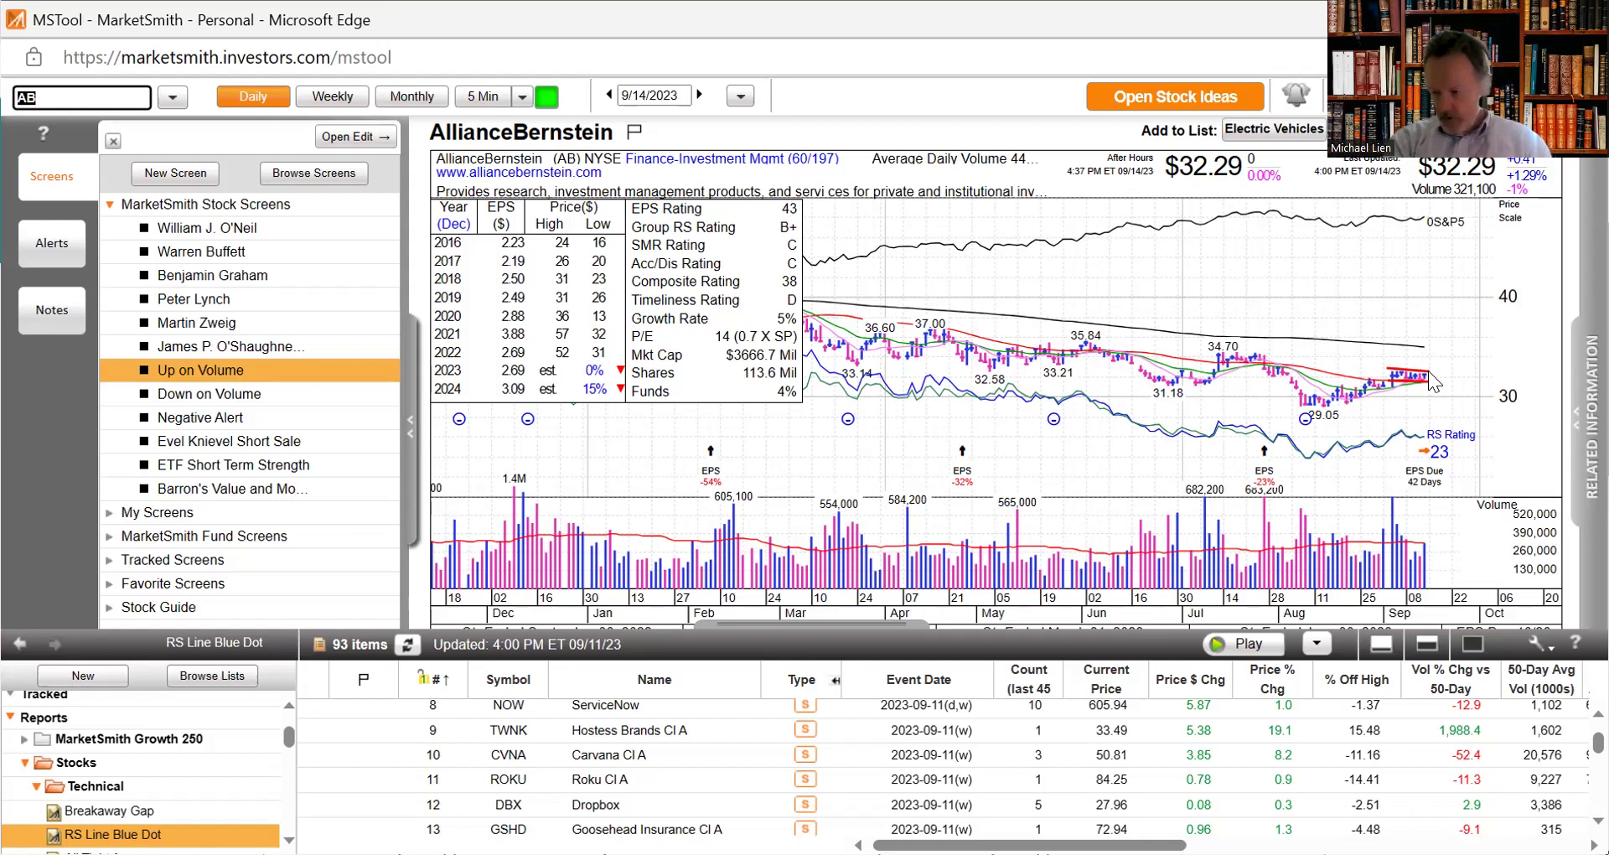
Step: Bring up the daily chart for Artisan Partners Asset Management (APAM), followed by the one for Franklin Resources (BEN)
text(Z)
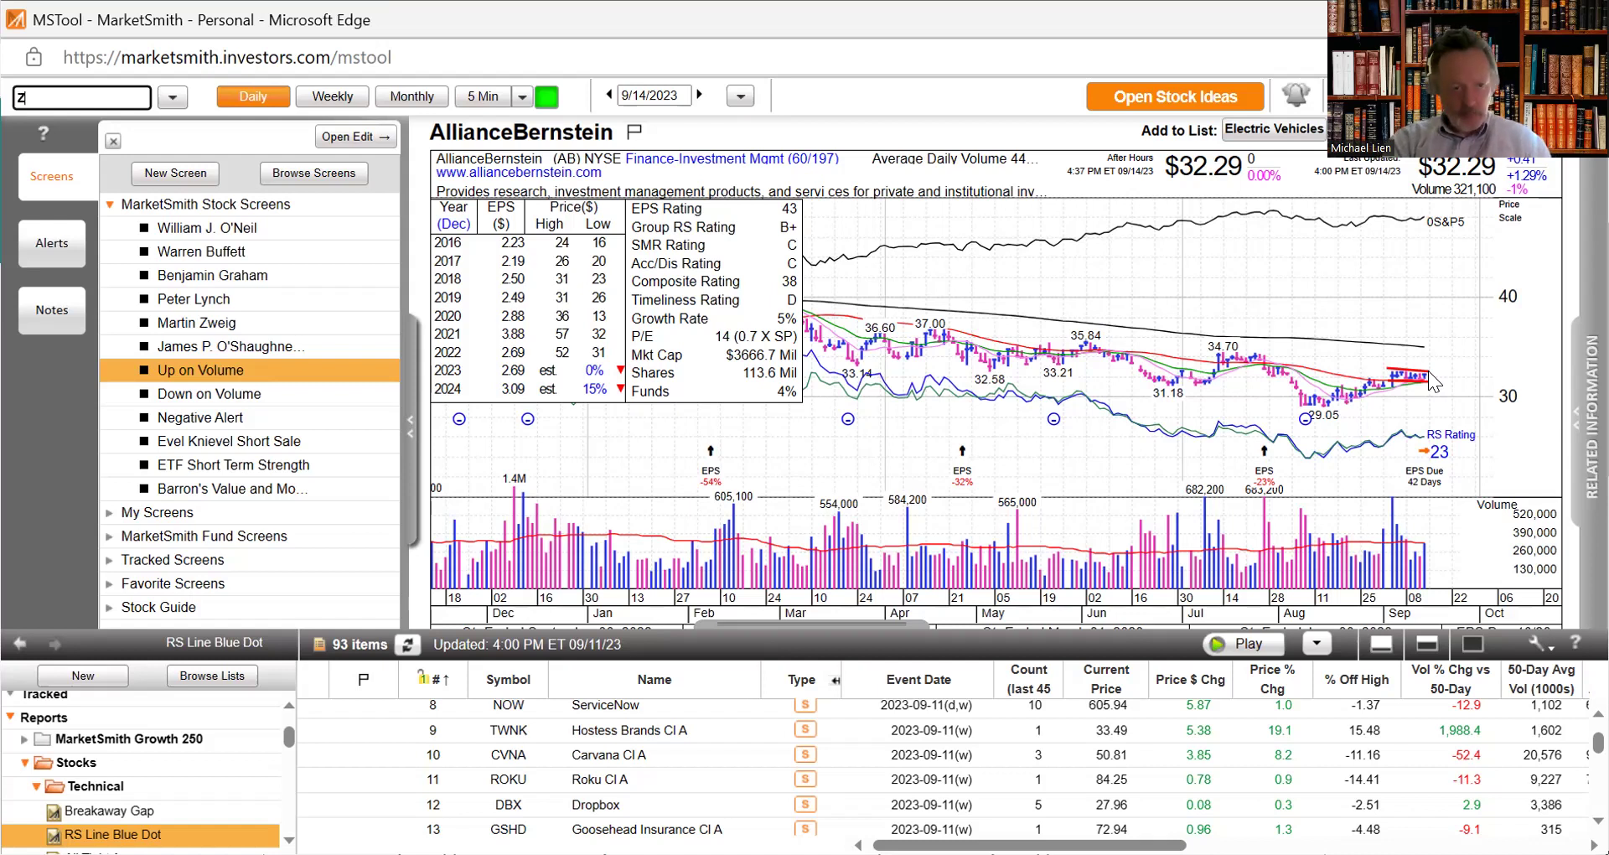
key(BackSpace)
text(A)
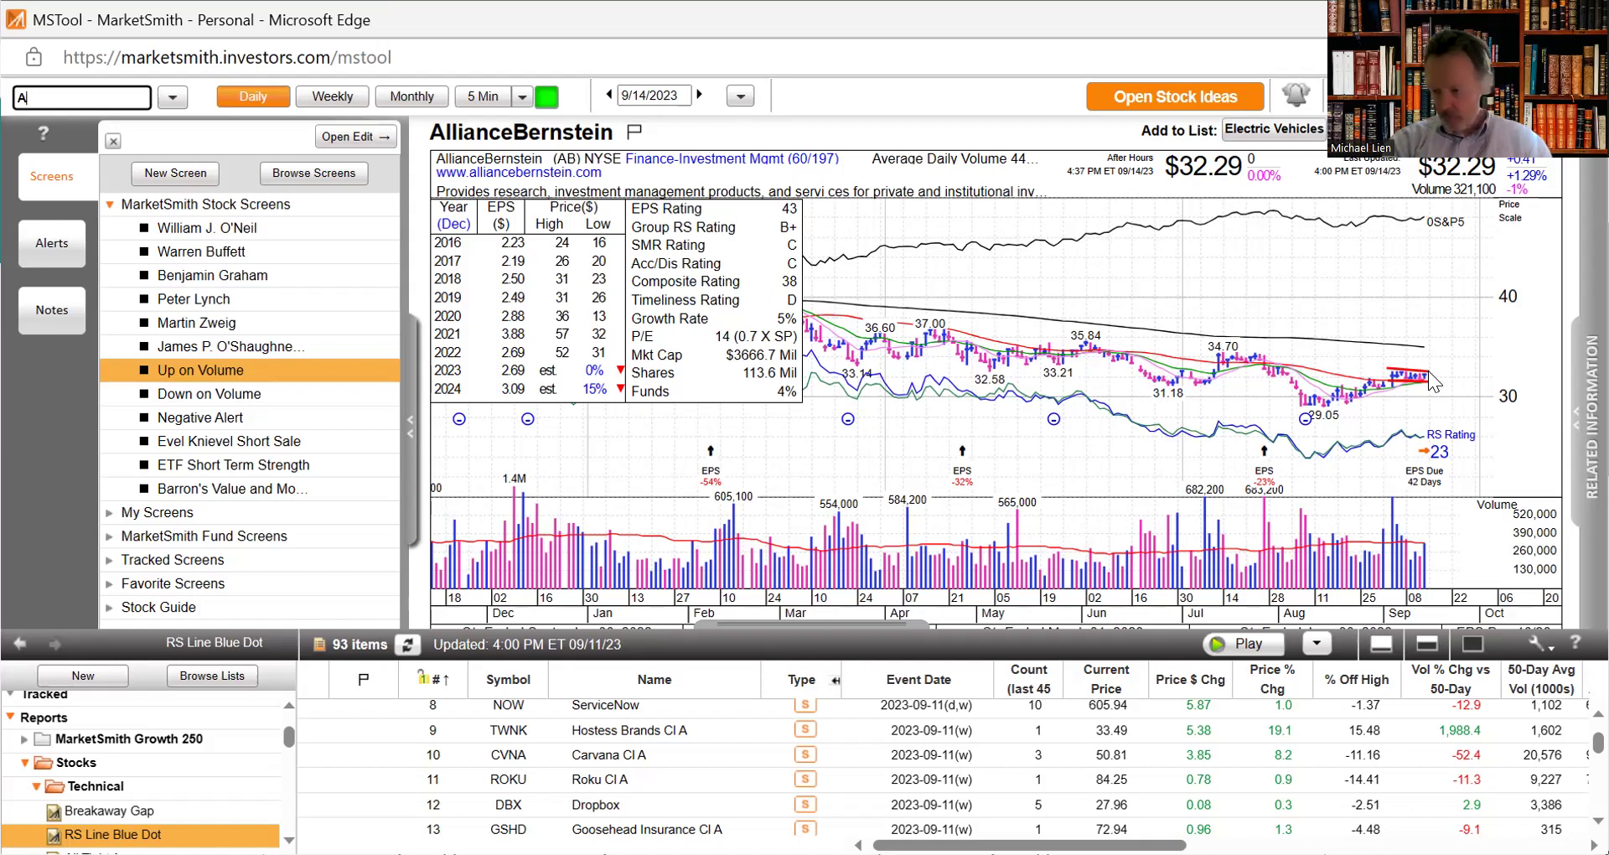
text(PAM)
key(Return)
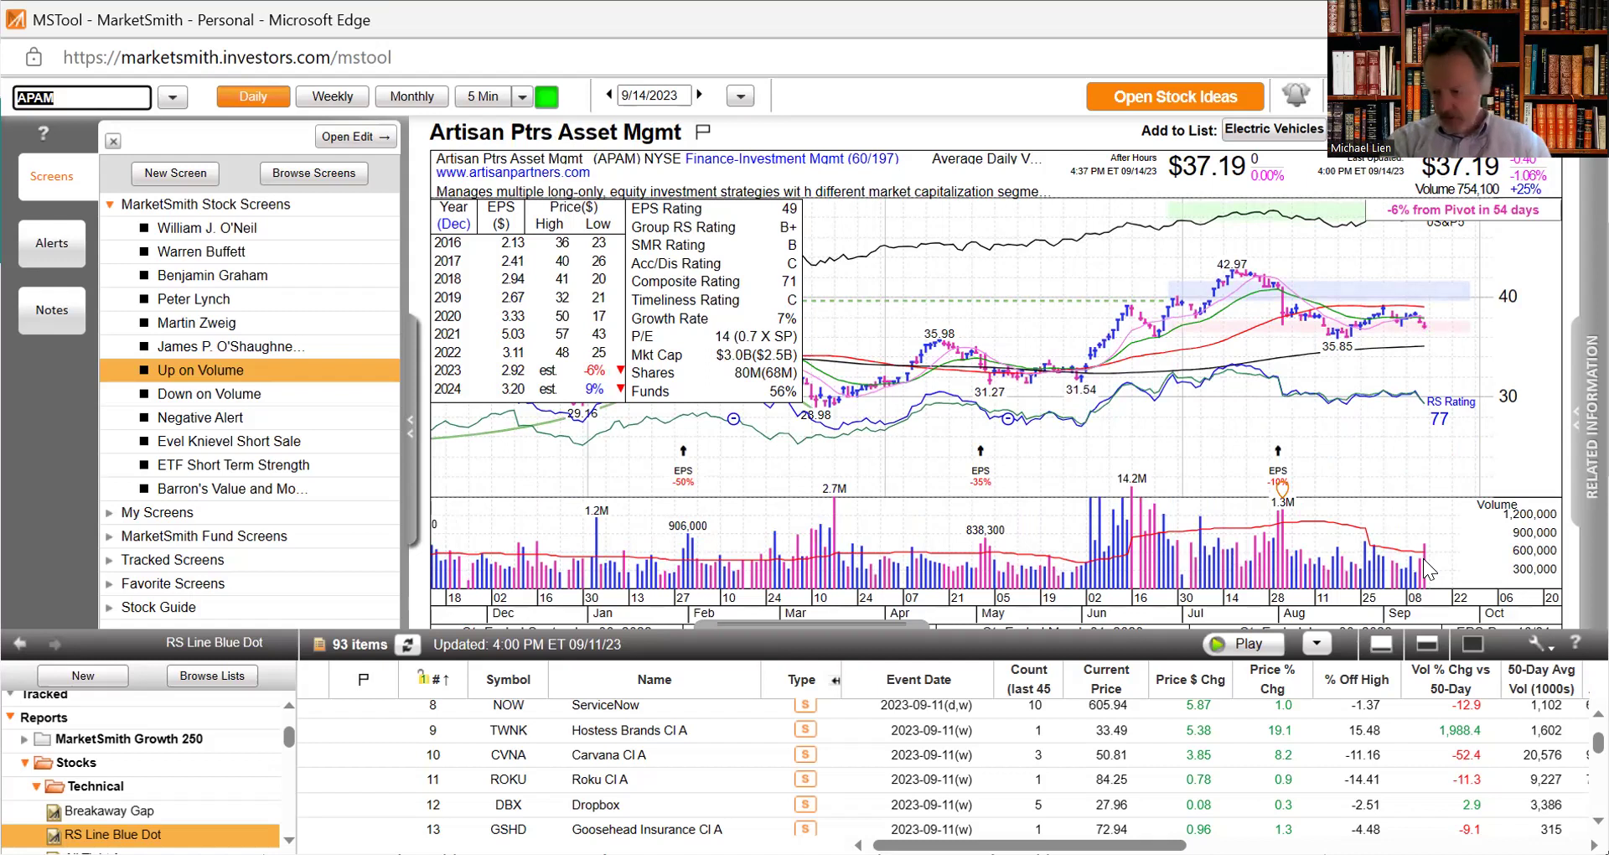
text(B)
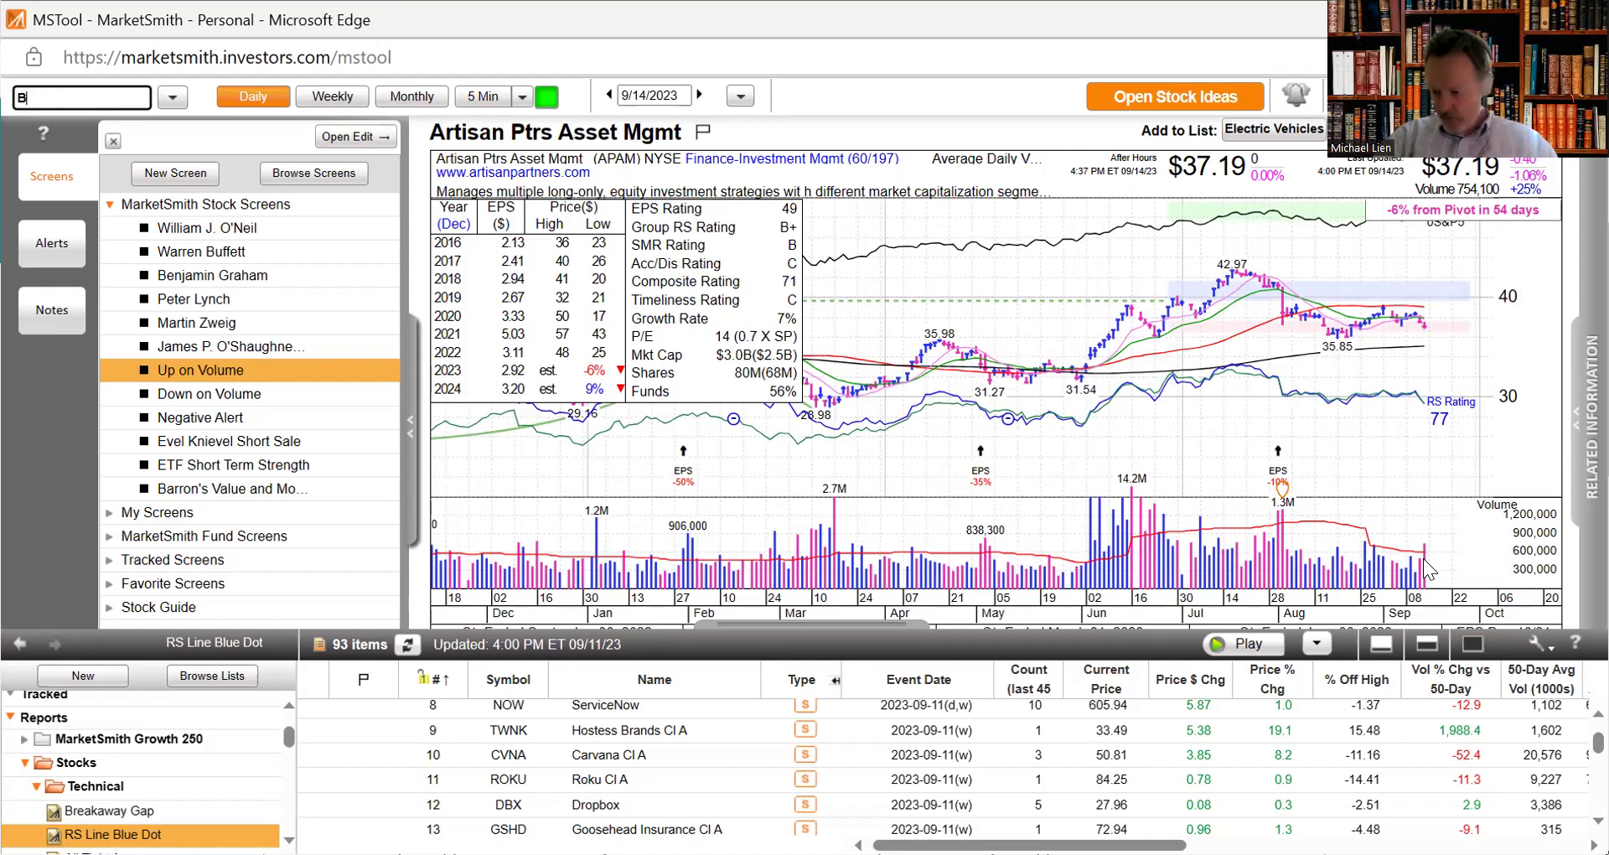
text(EN)
key(Return)
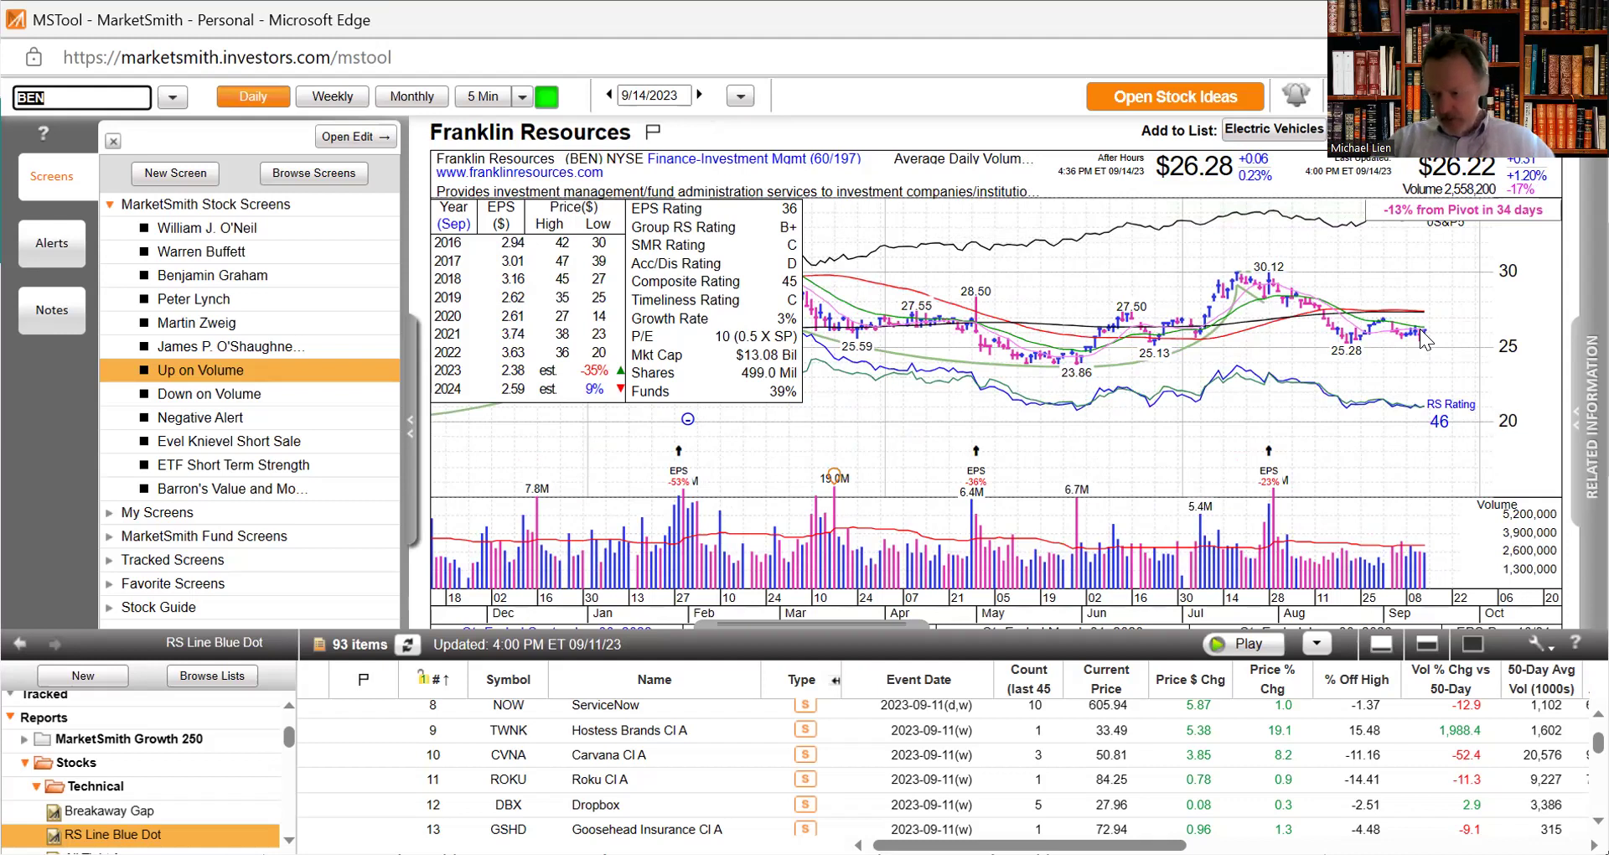
Step: Bring up the daily chart for Invesco (IVZ), followed by the one for Virtus Investment Partners (VRTS)
key(BackSpace)
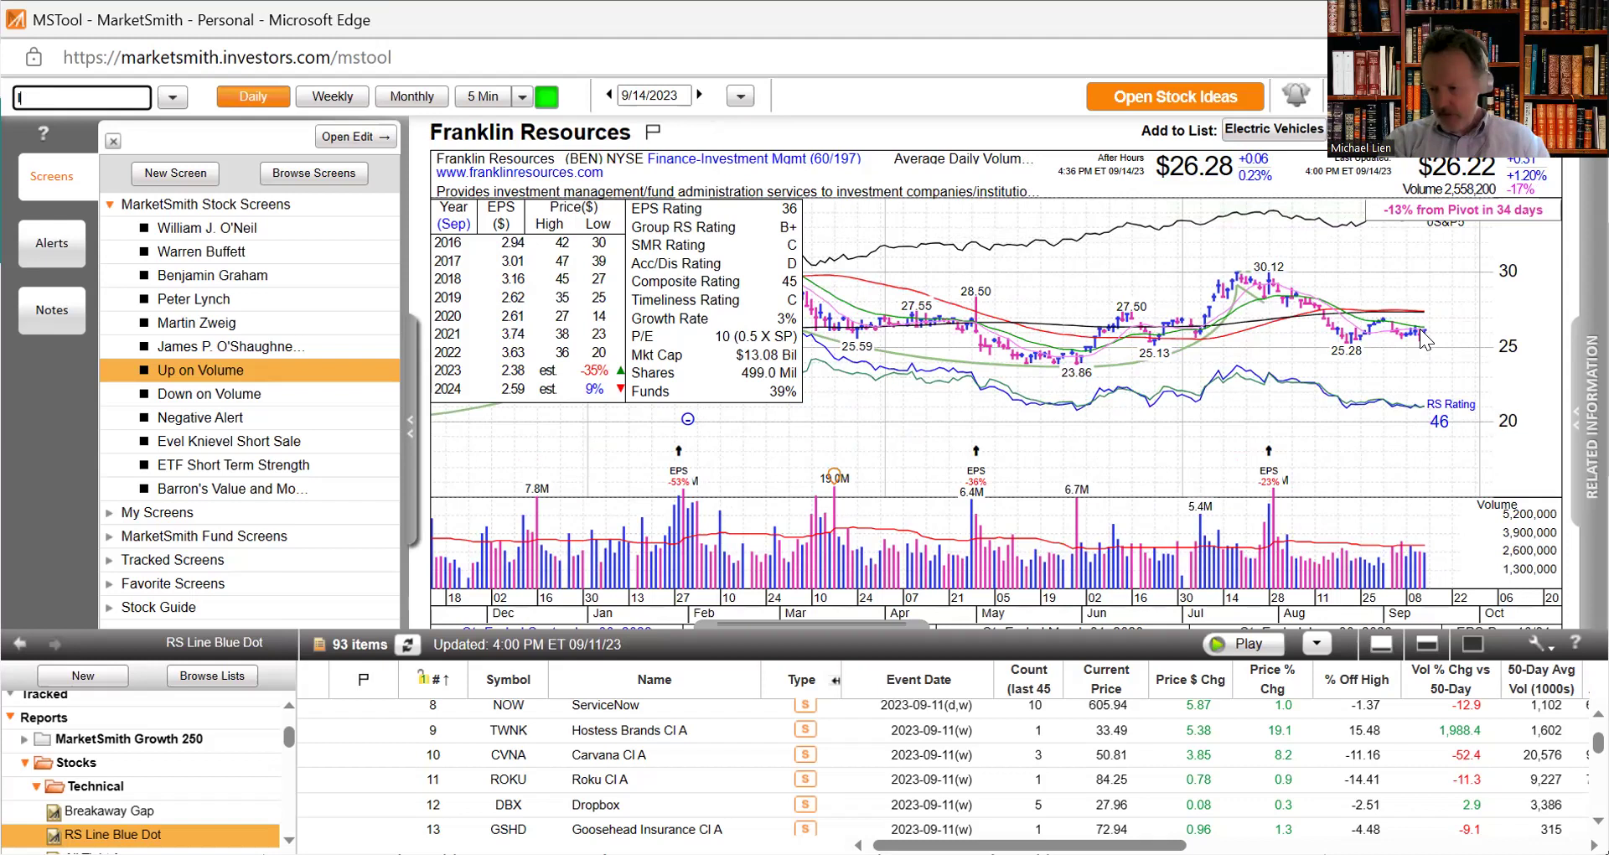
text(IVZ)
key(Return)
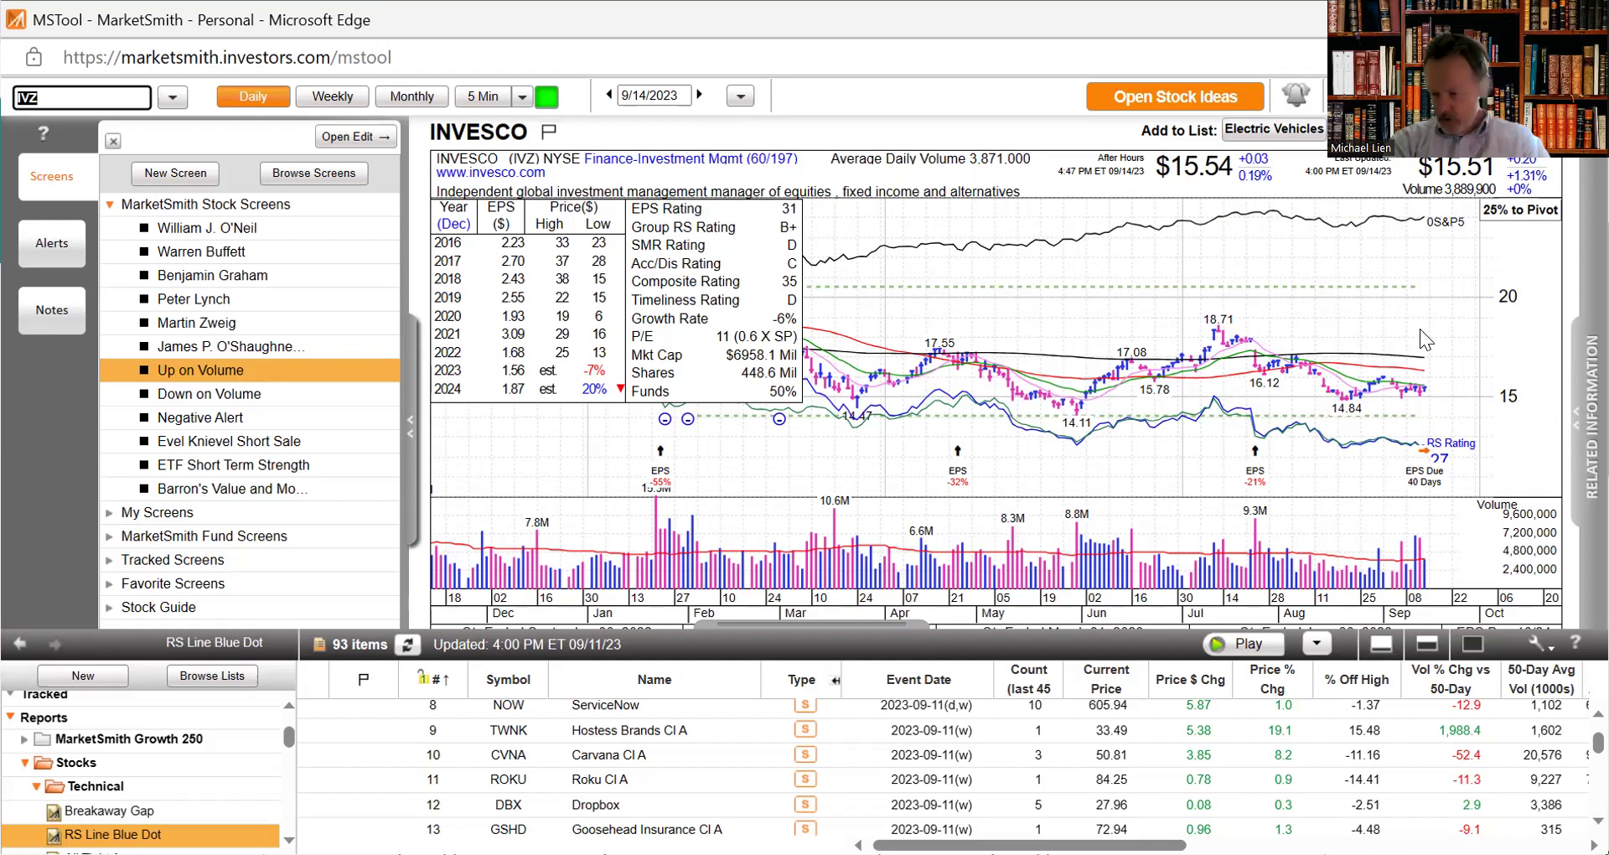
text(V)
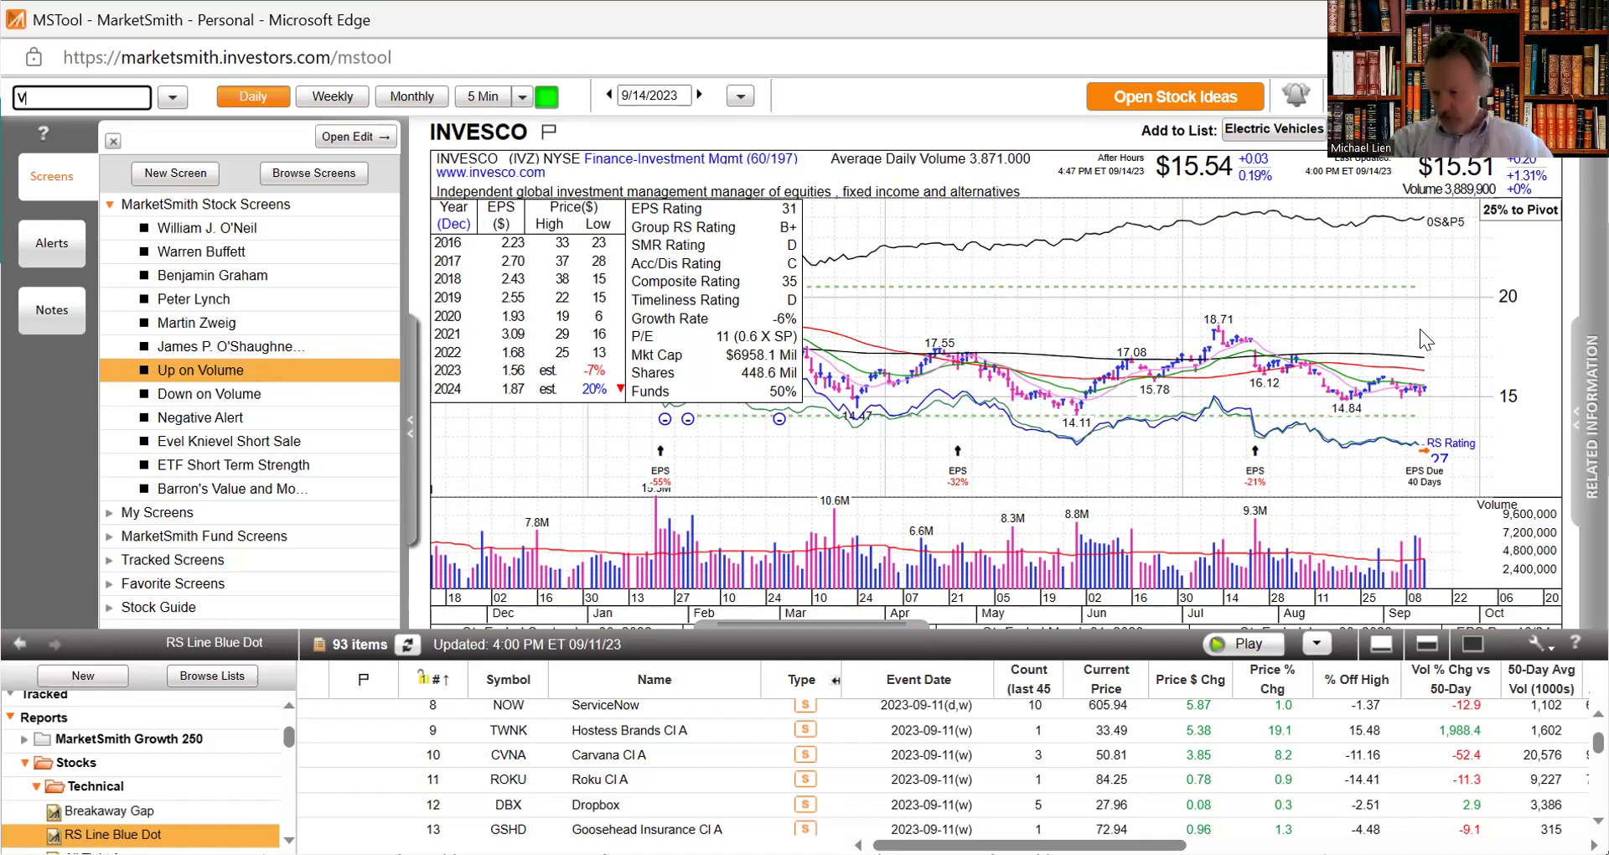
text(RTS)
key(Return)
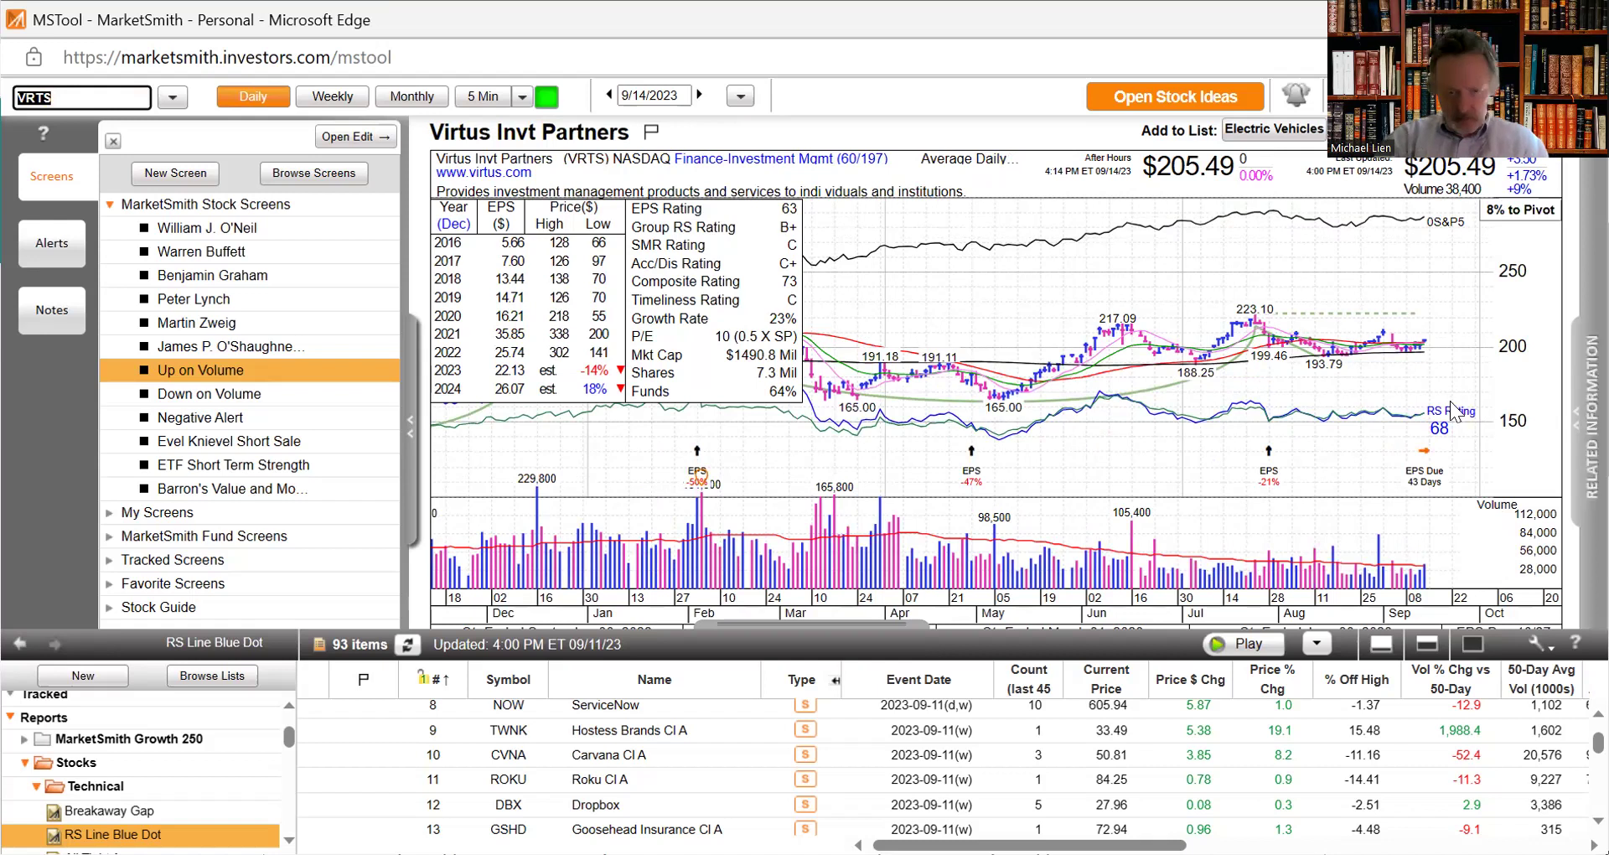
mouse_move(1406, 377)
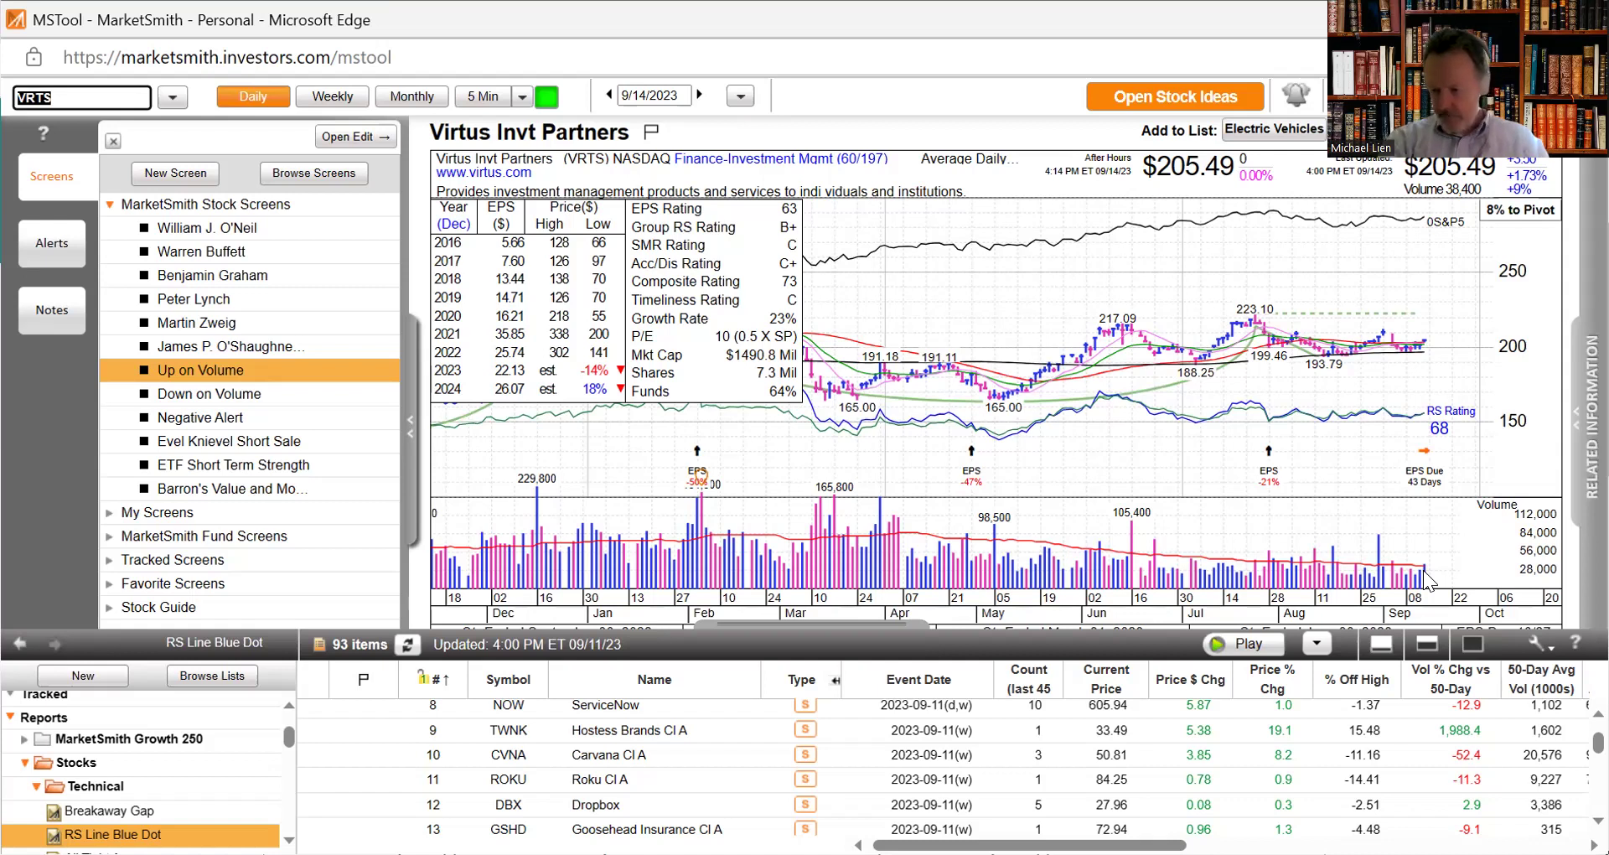
Step: Bring up the daily chart for Victory Capital (VCTR), followed by the one for Novo Nordisk (NVO)
text(V)
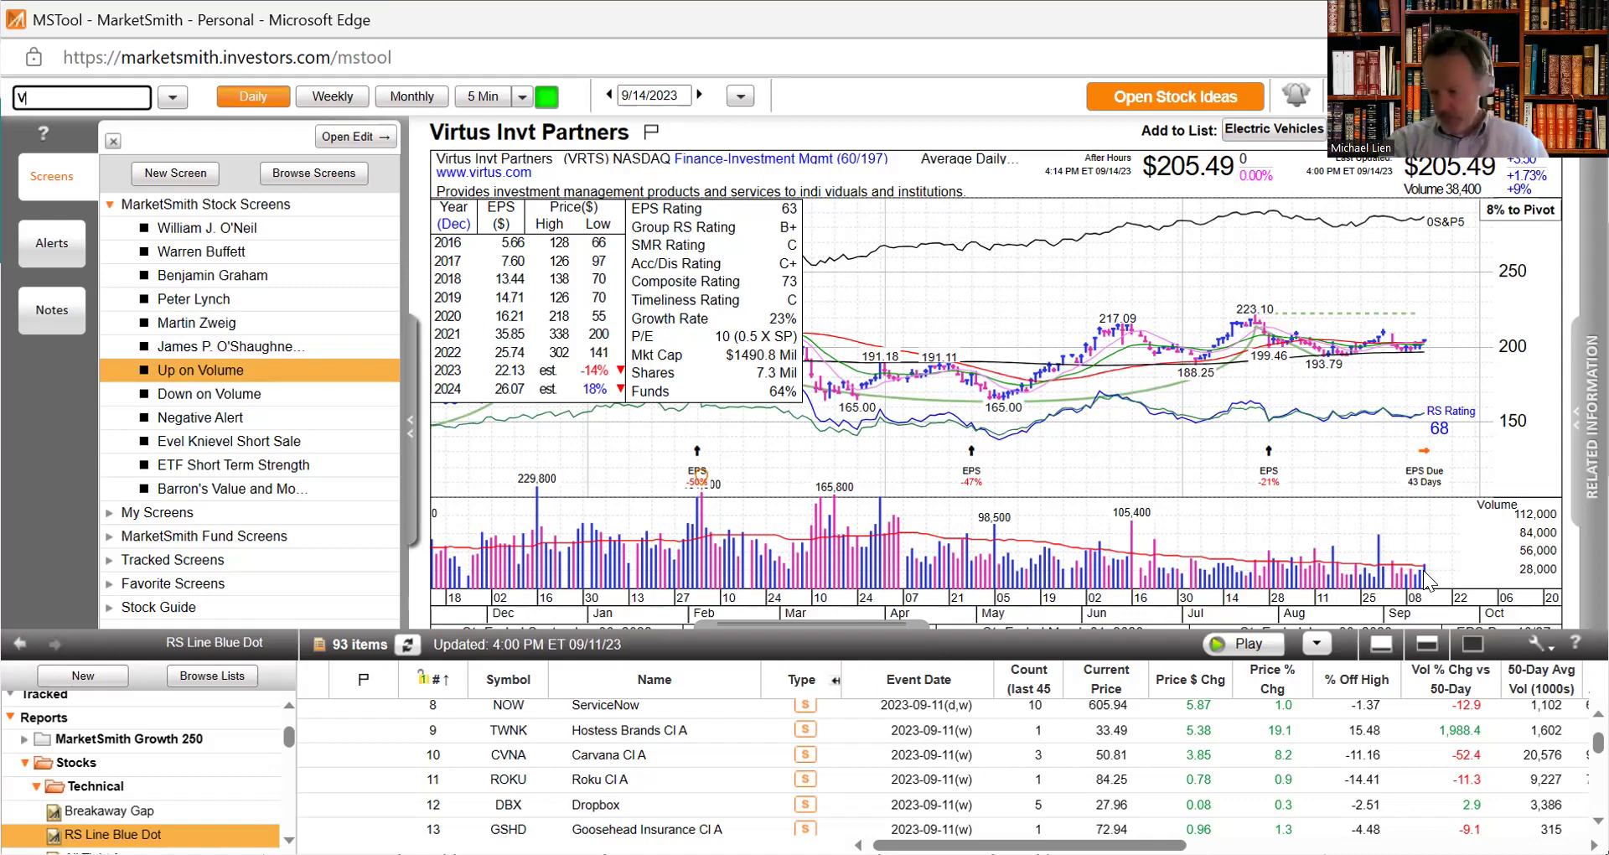
text(CTR)
key(Return)
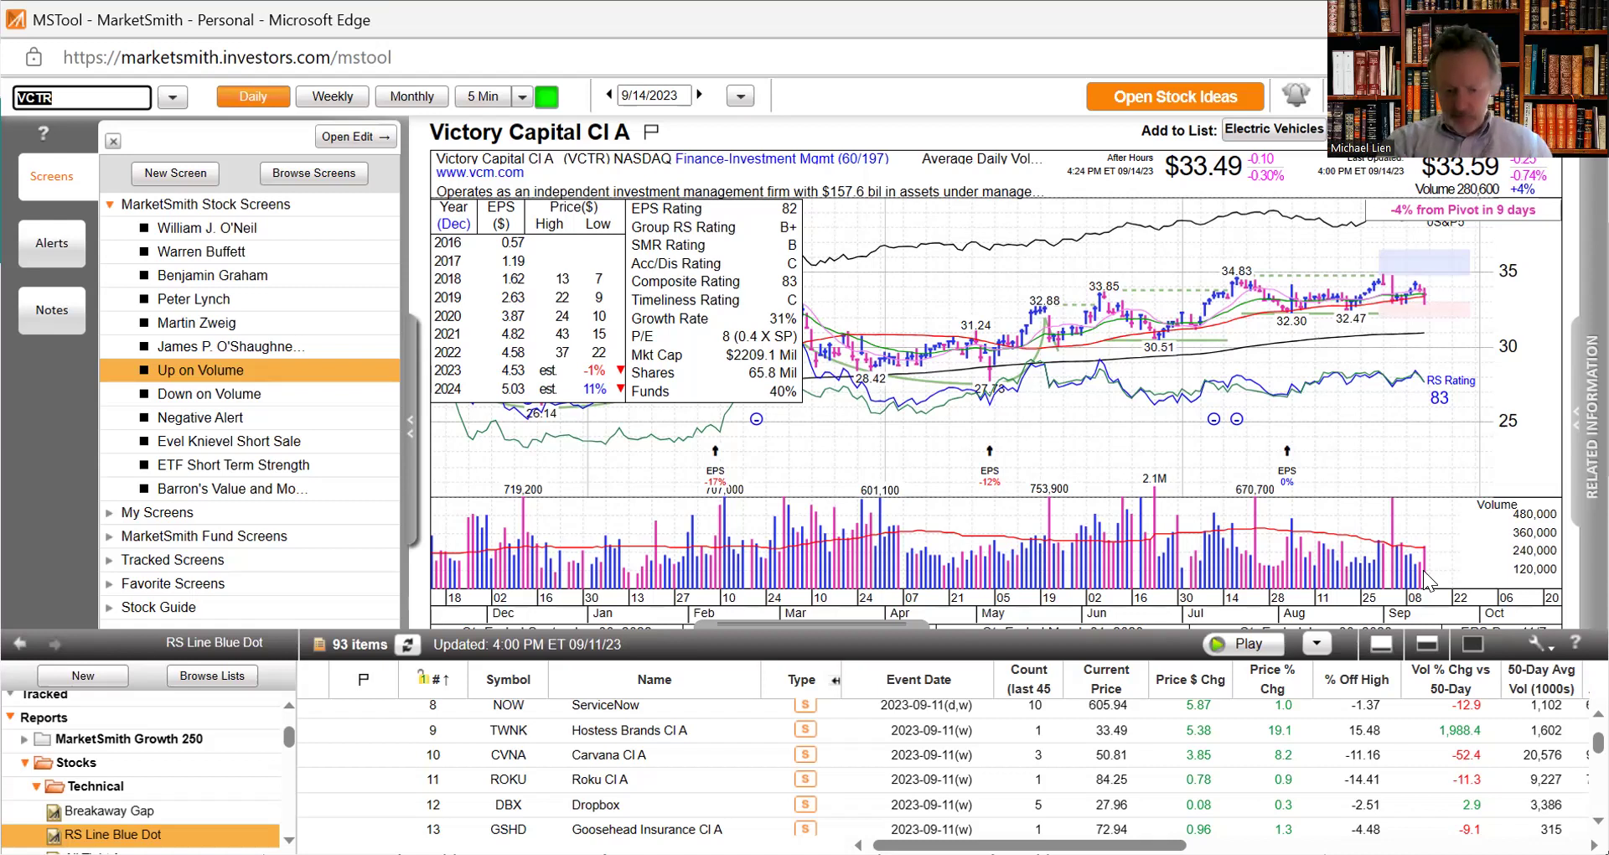
text(N)
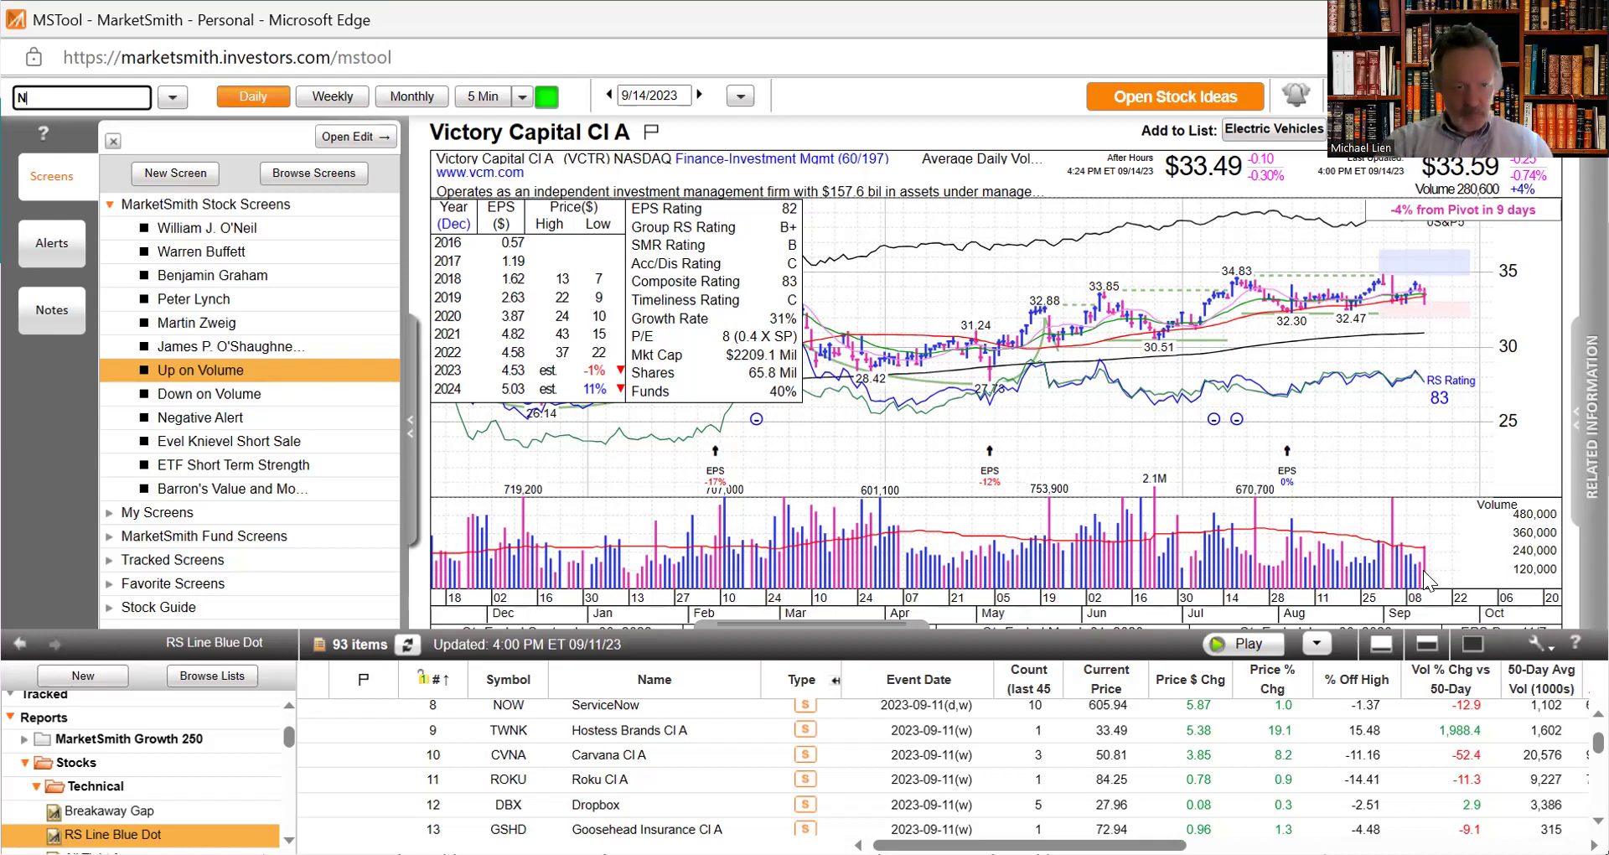
text(VO)
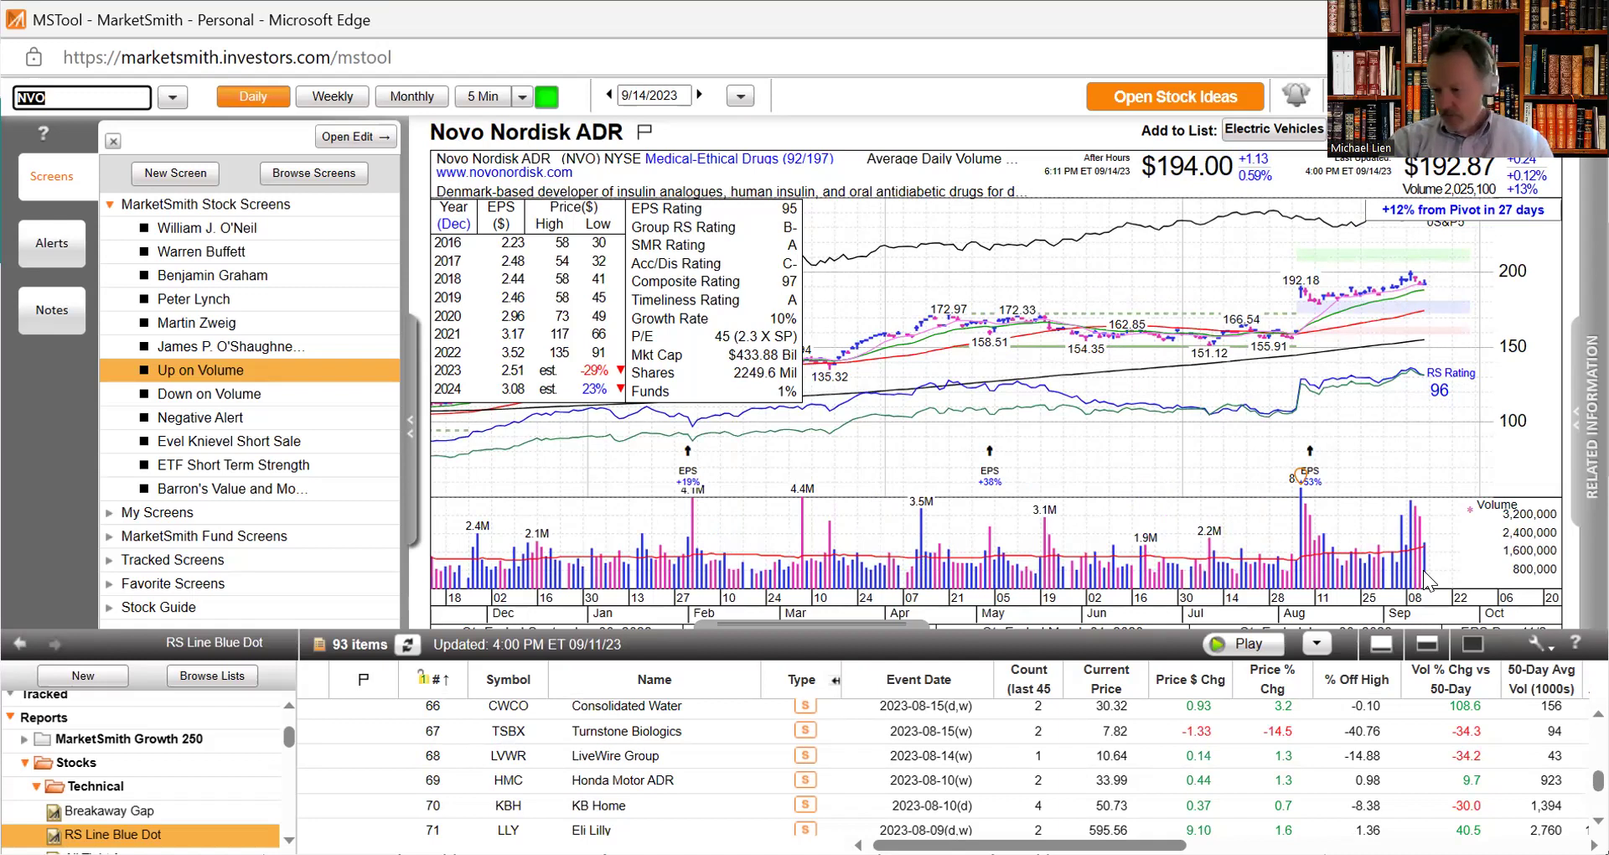
Step: Bring up the daily chart for Eiger BioPharmaceuticals (EIGR), followed by the one for MorphoSys (MOR)
text(E)
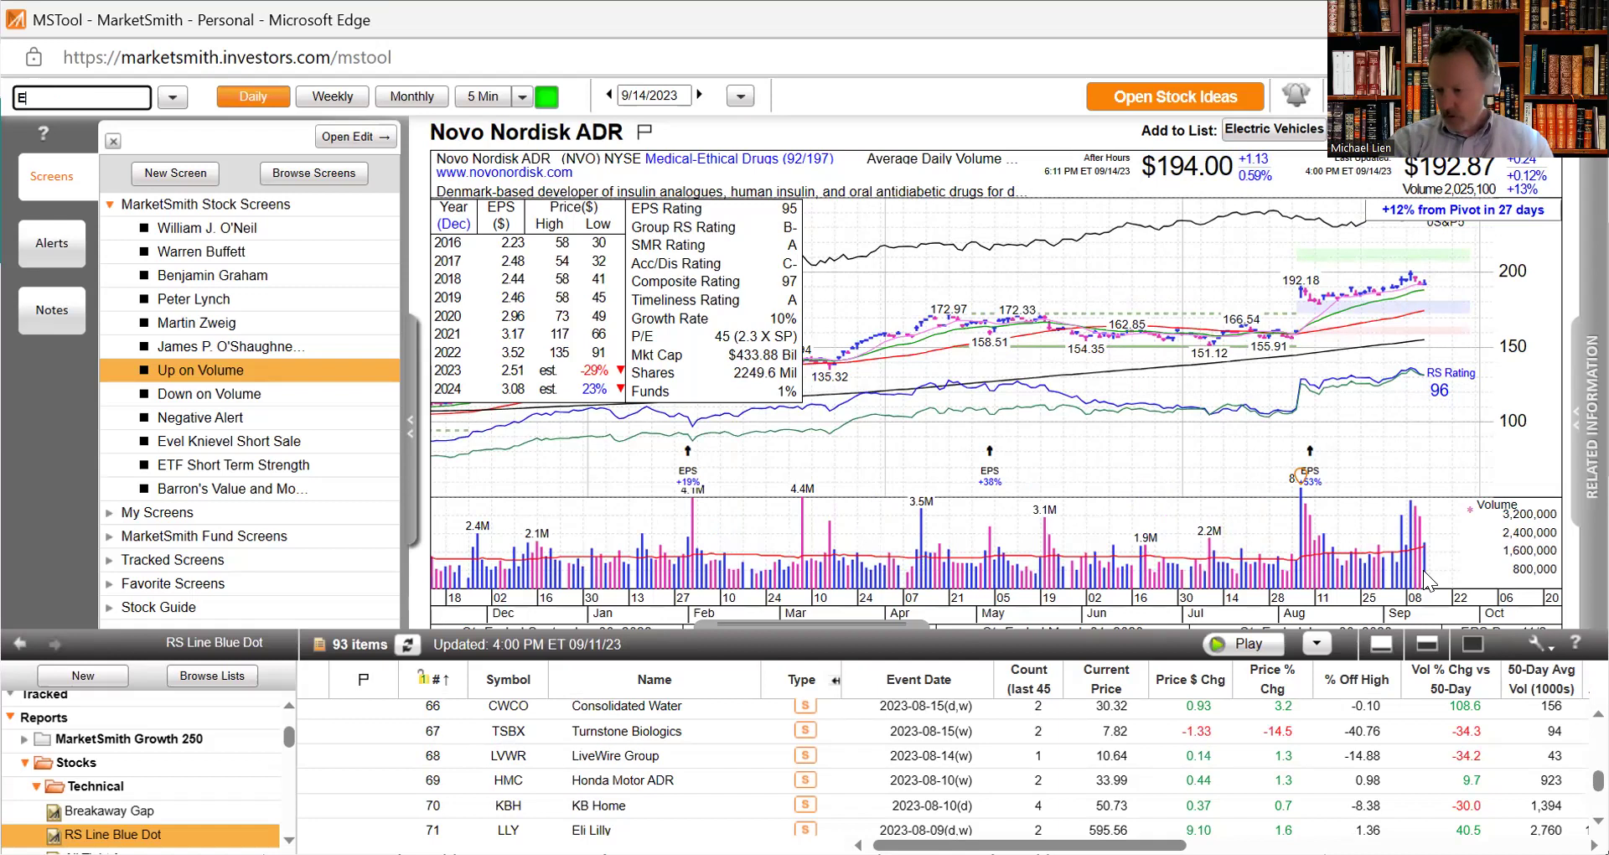
text(IGR)
key(Return)
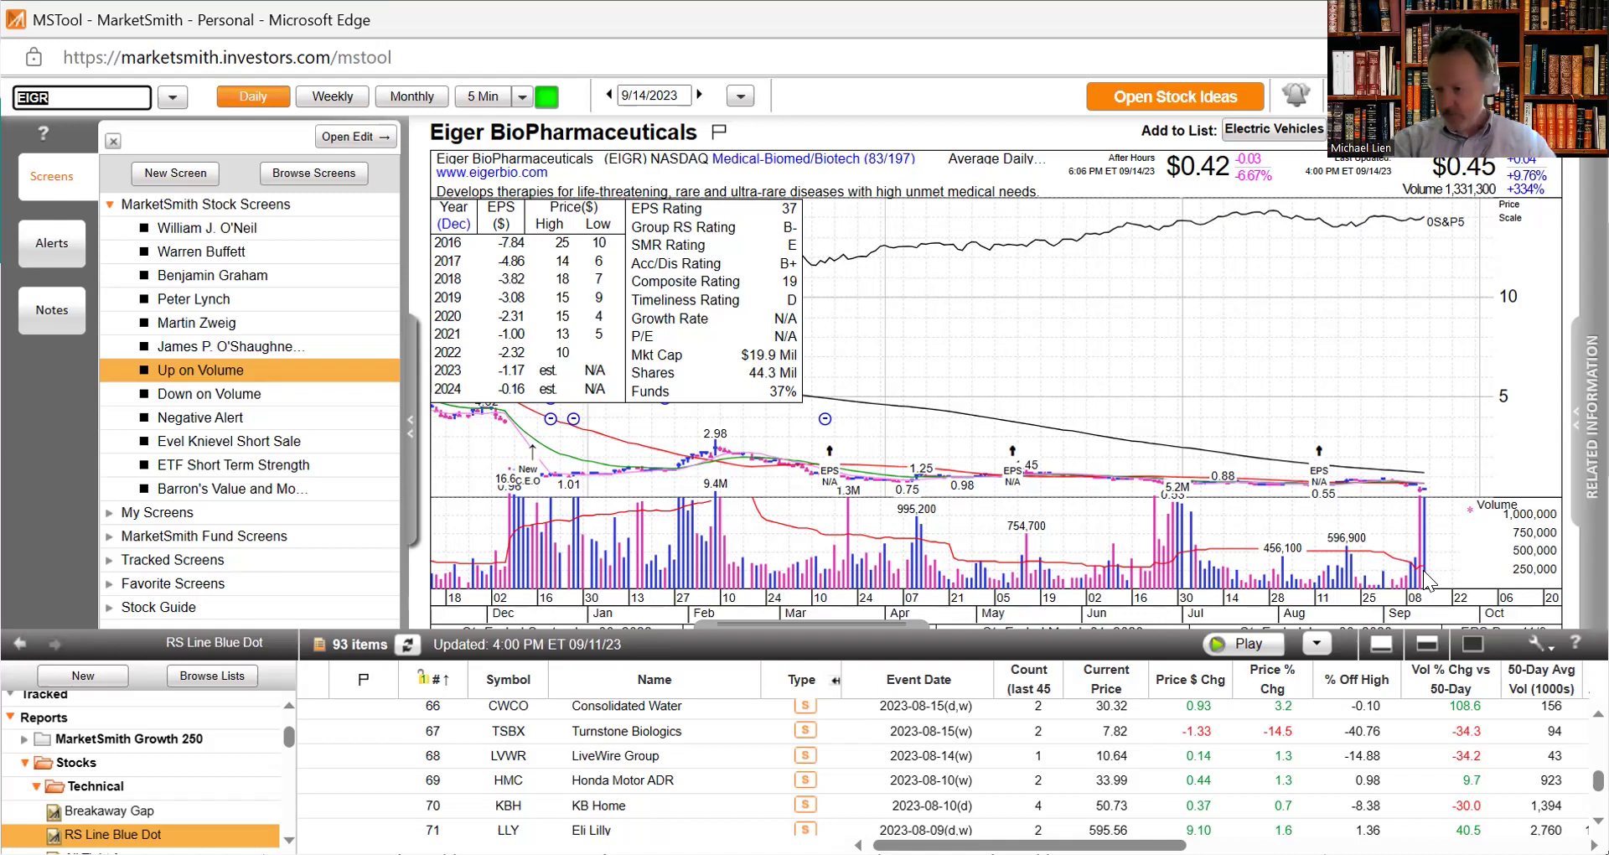
text(MOR)
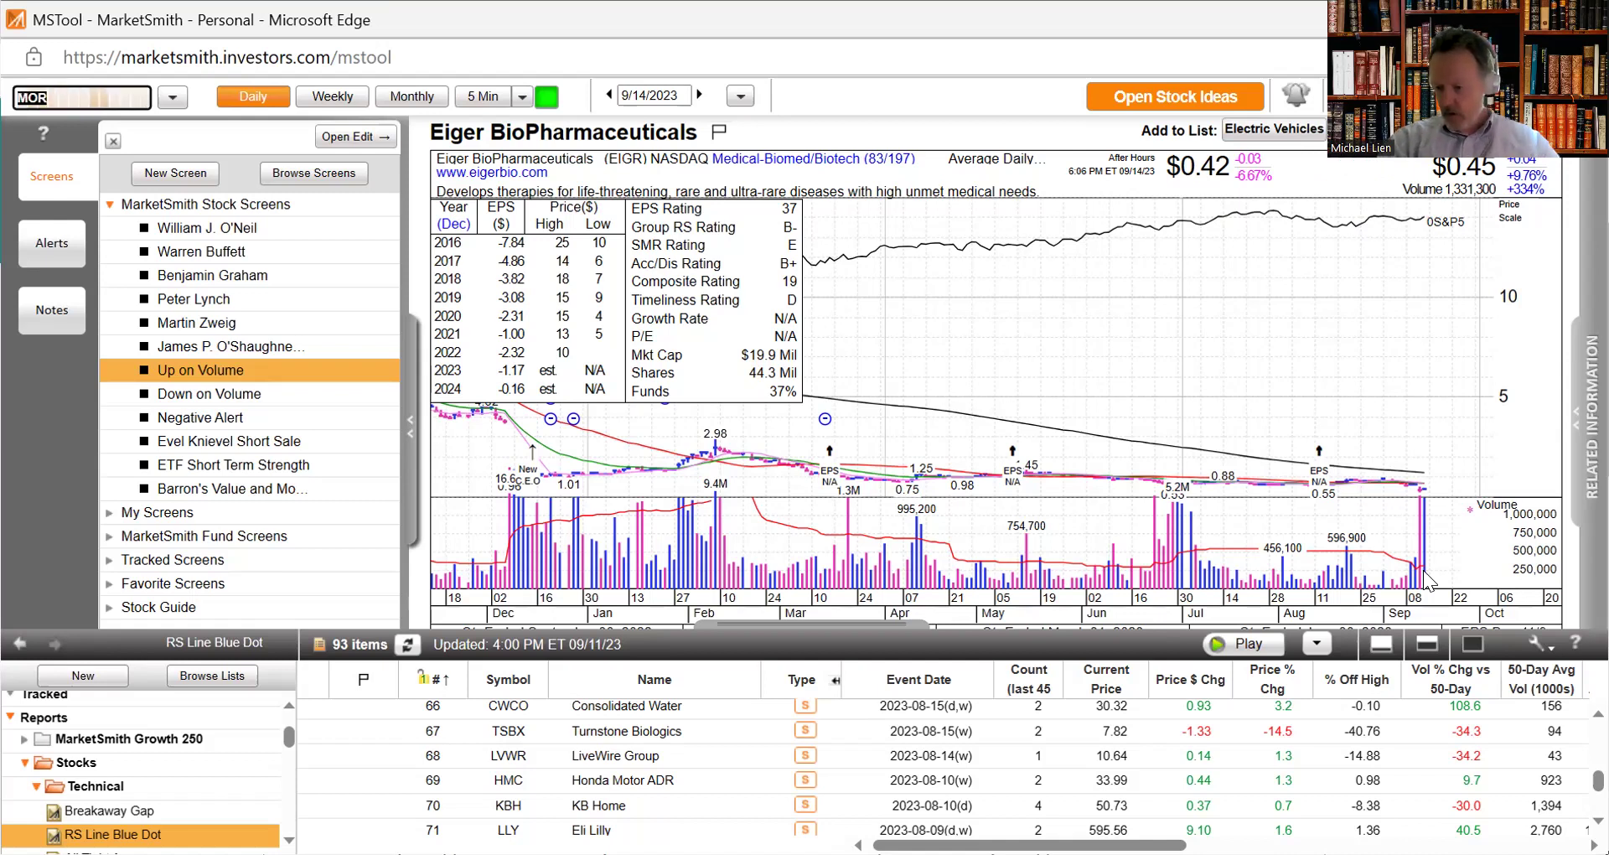
key(Return)
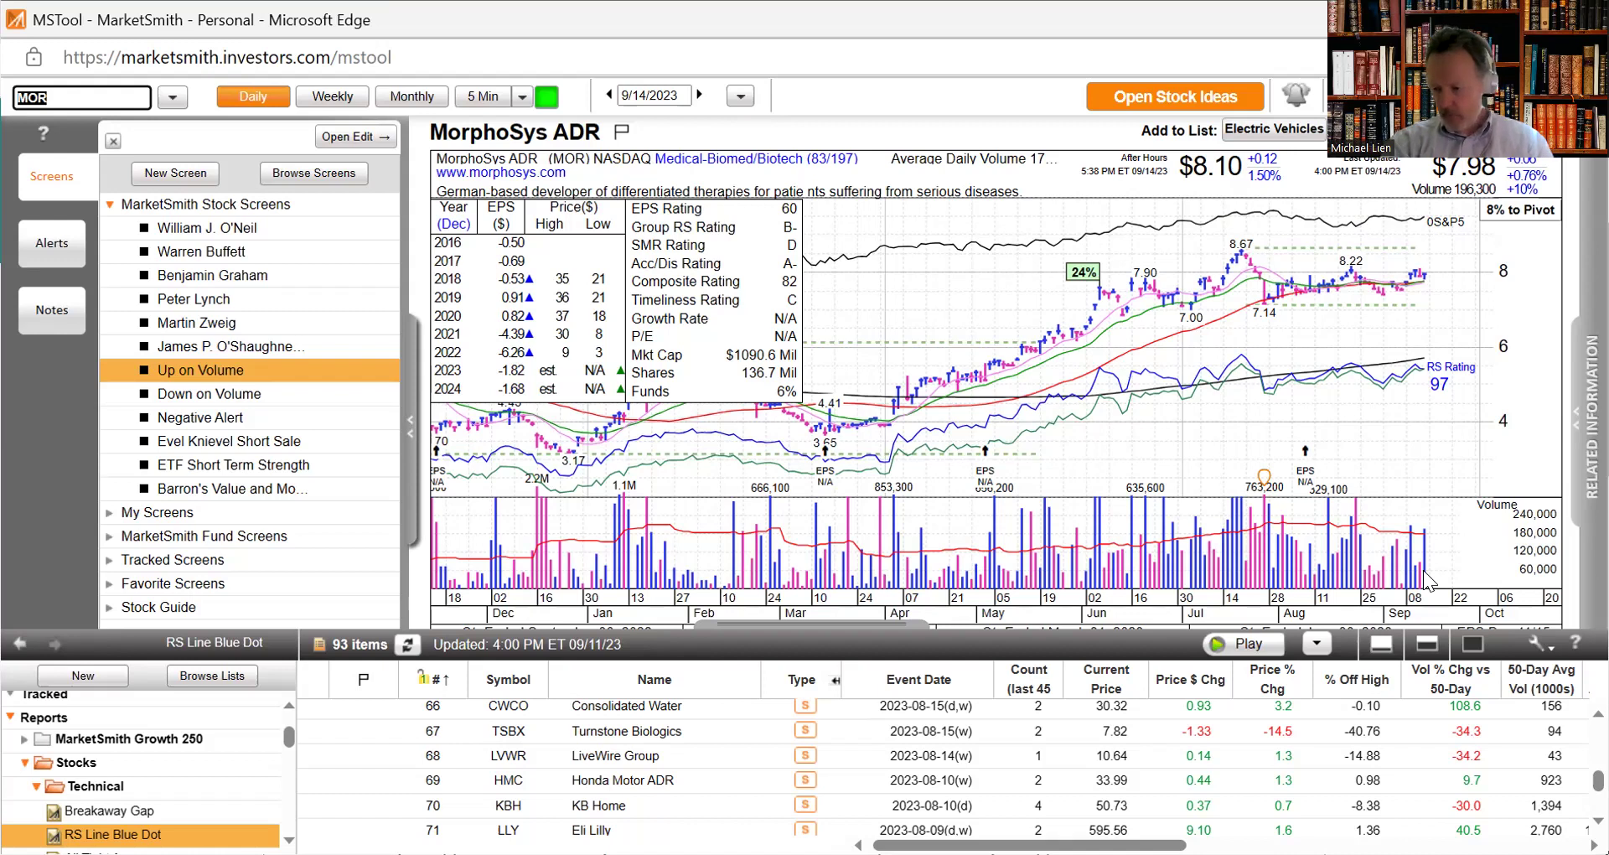
Step: Bring up the daily chart for PROCEPT BioRobotics (PRCT), followed by the one for Rocket Pharmaceuticals (RCKT)
text(PRCT)
key(Return)
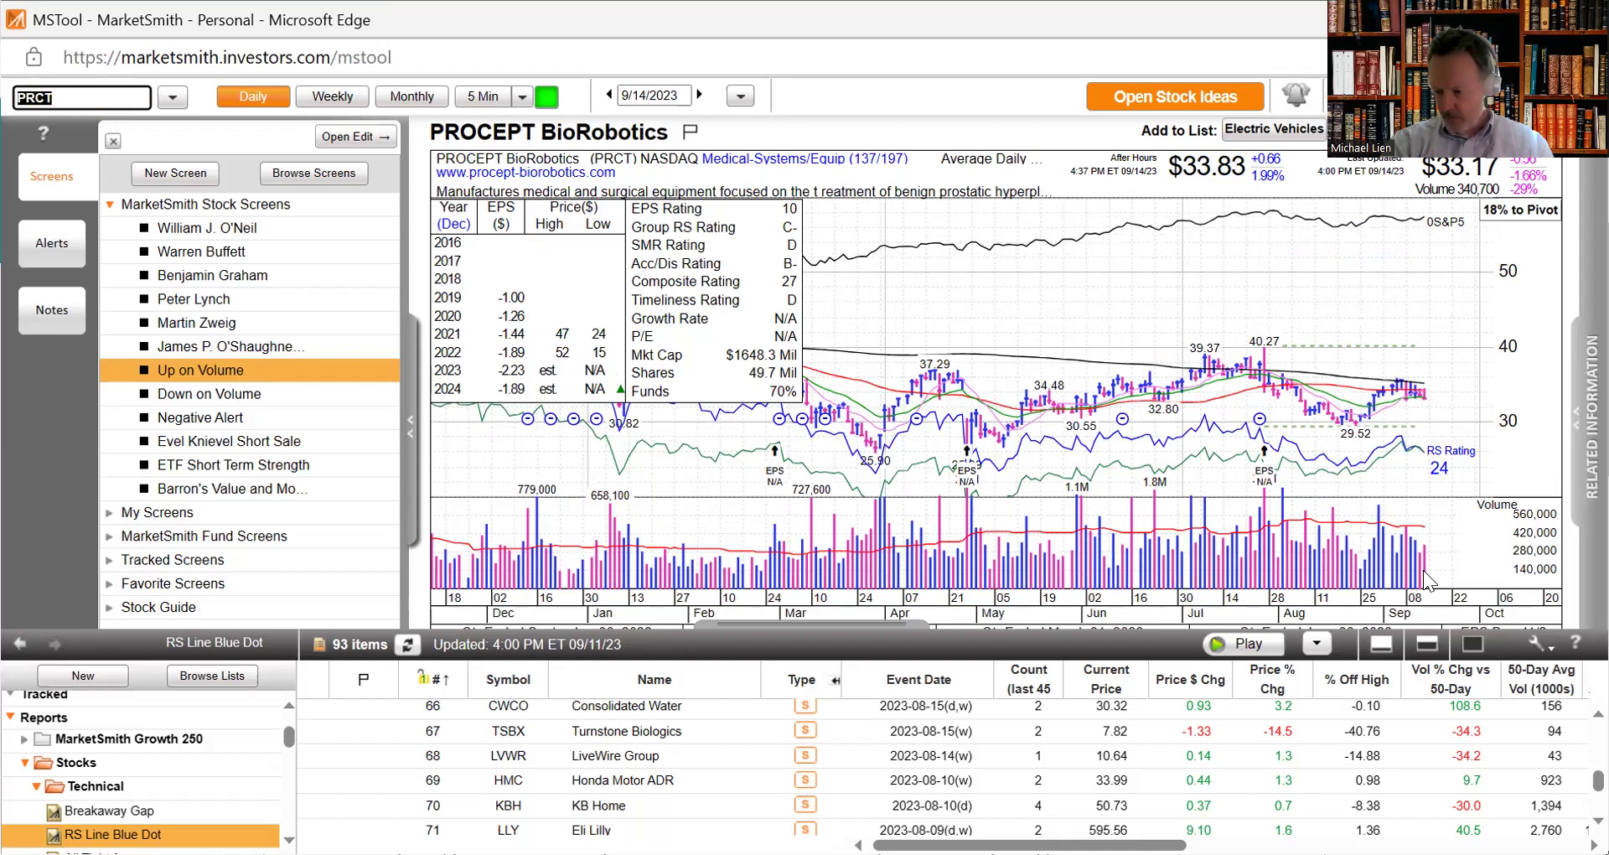
text(RCKT)
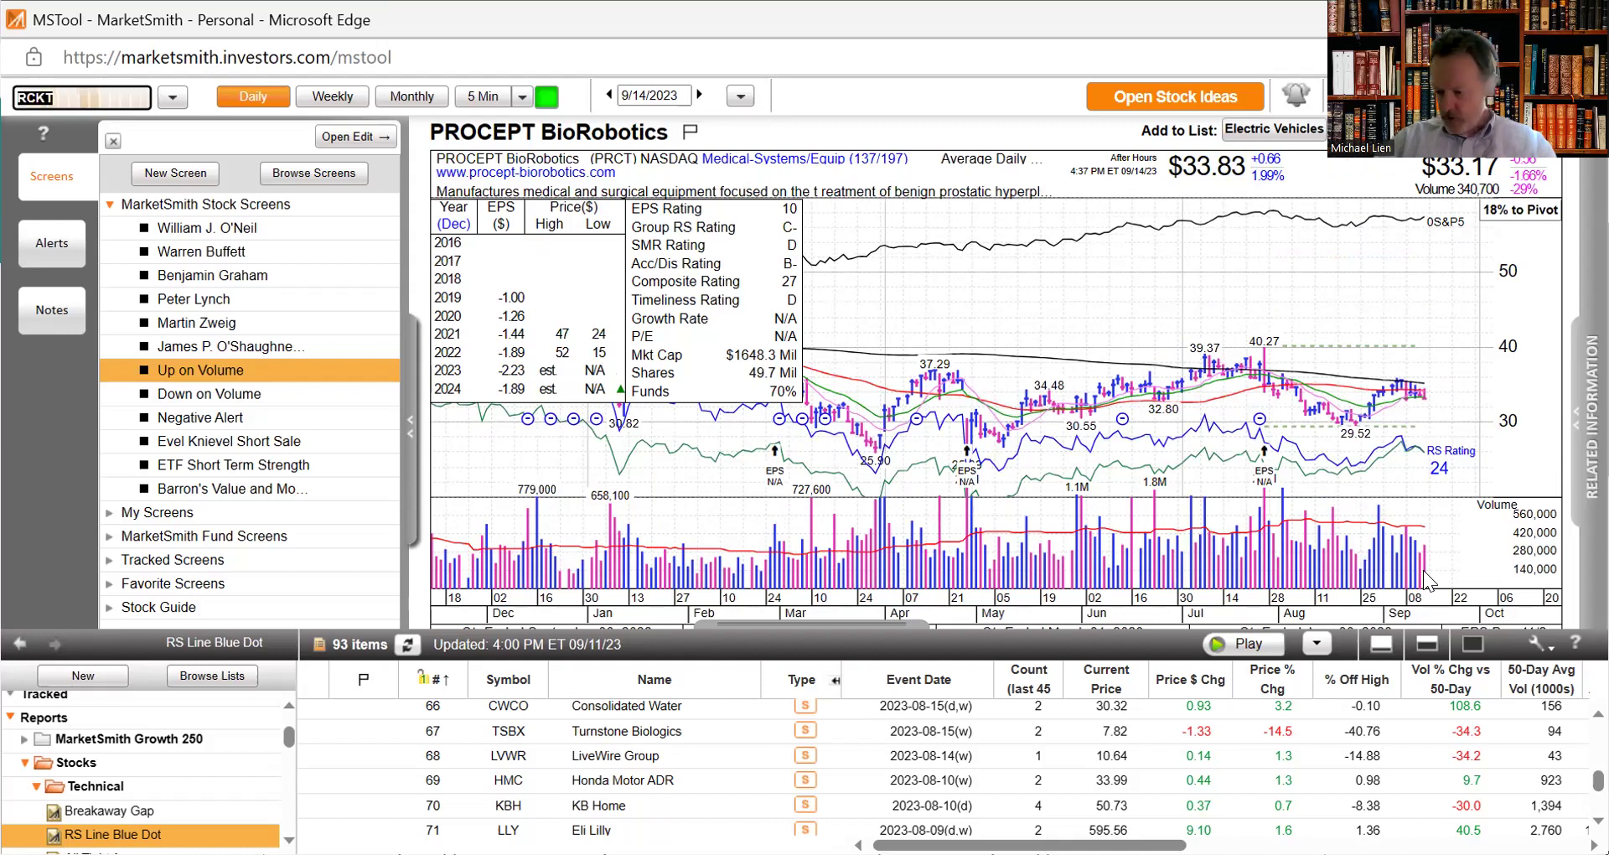
key(Return)
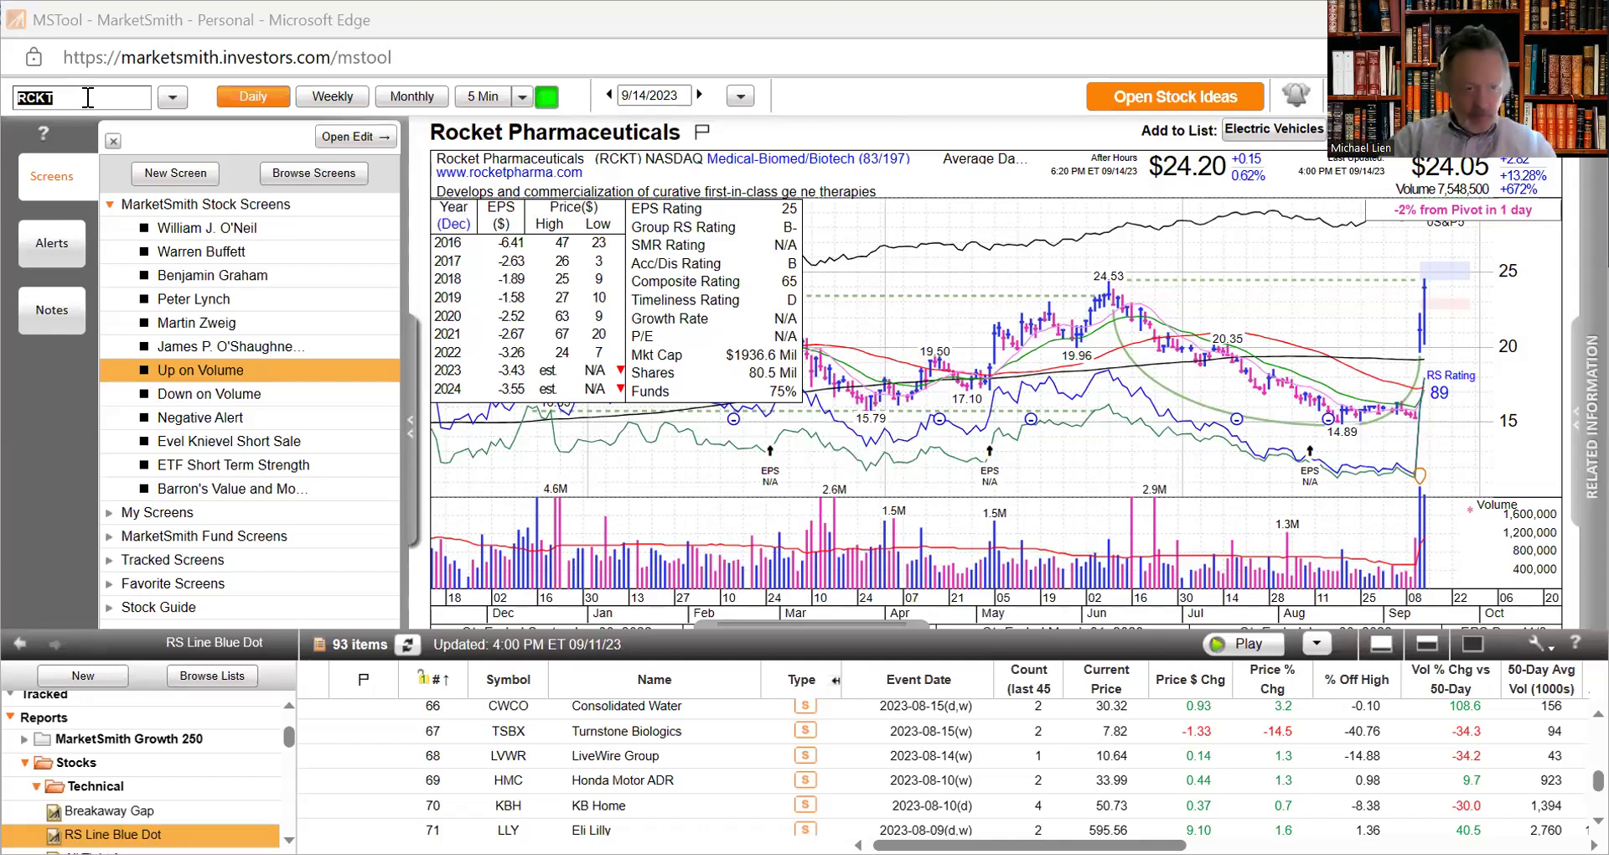
Step: Bring up the daily chart for Apple (AAPL)
text(RCK)
key(BackSpace)
key(BackSpace)
key(BackSpace)
text(A)
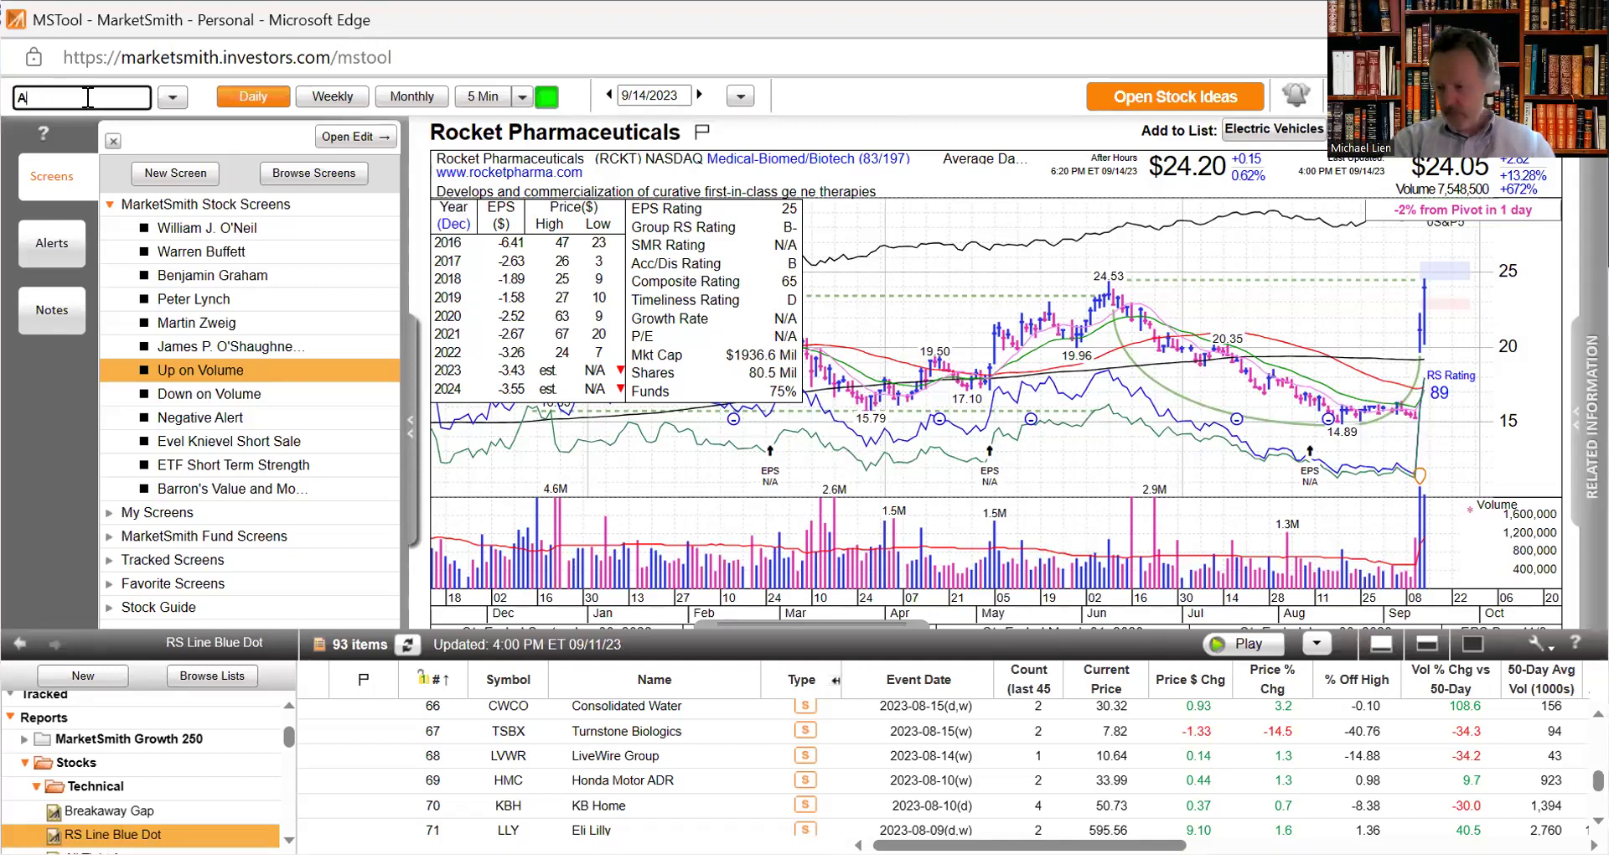
text(APL)
key(Return)
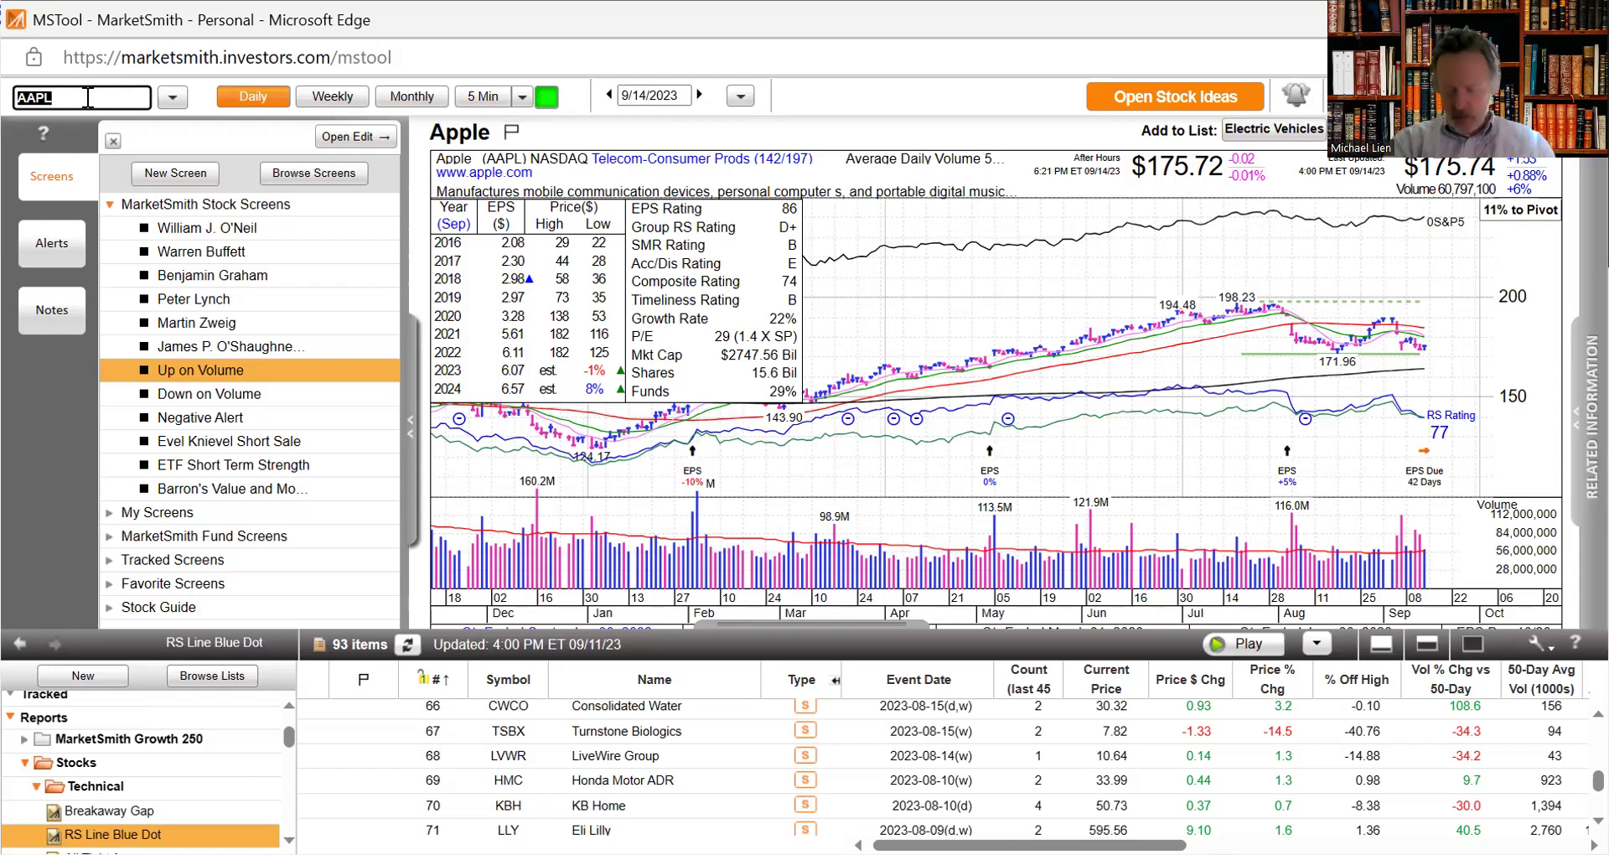
Step: Bring up the daily chart for Squarespace (SQSP) and the one for T-Mobile US (TMUS), examining T-Mobile's recent price and volume bars
text(SQSP)
key(Return)
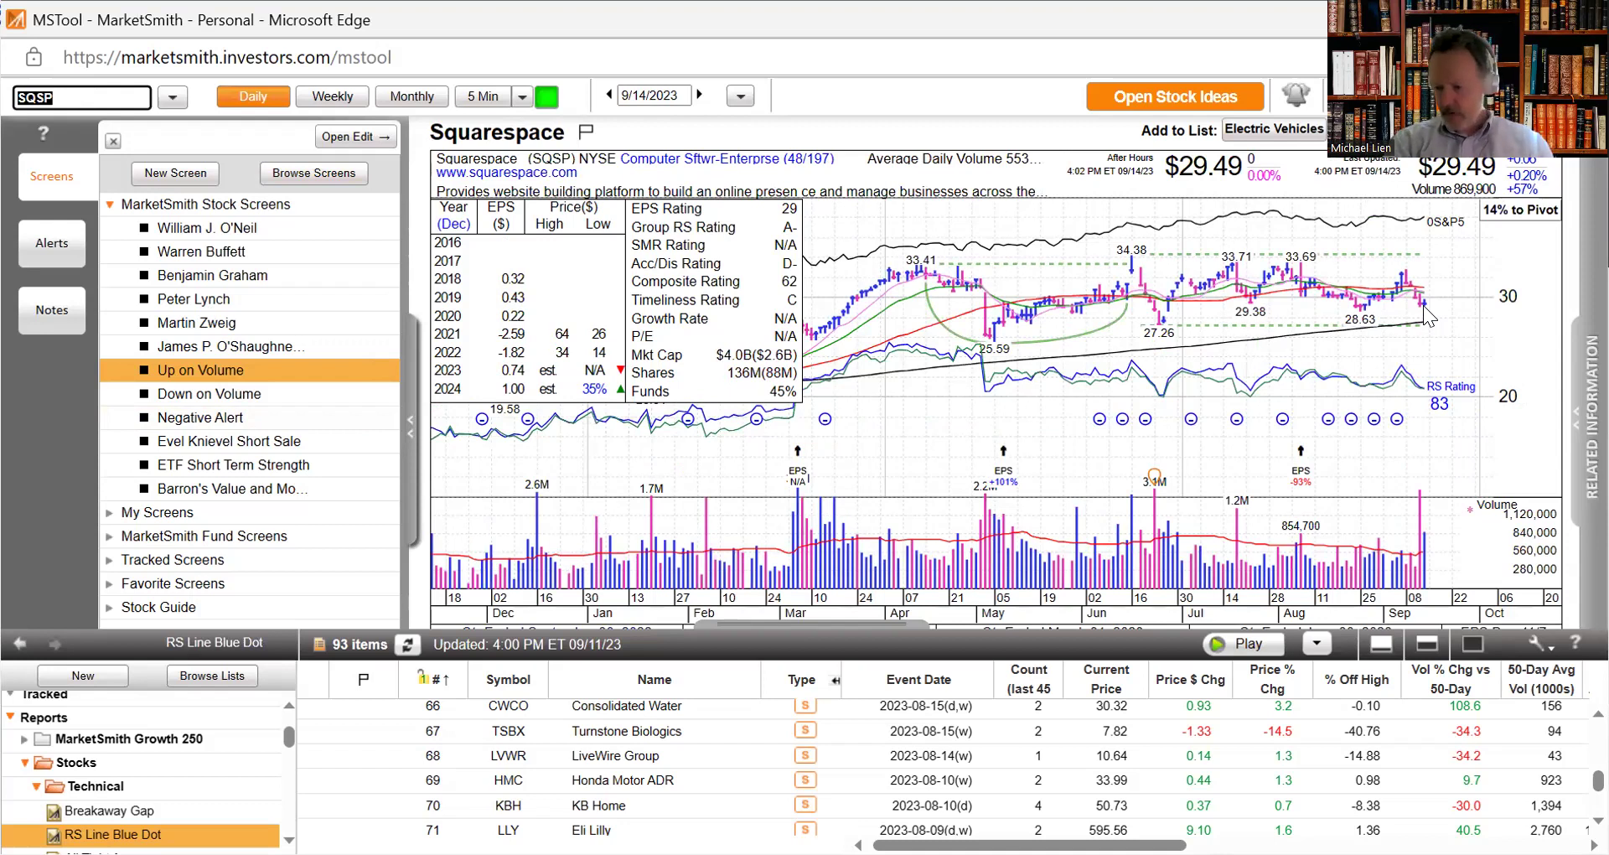
text(TMUS)
key(Return)
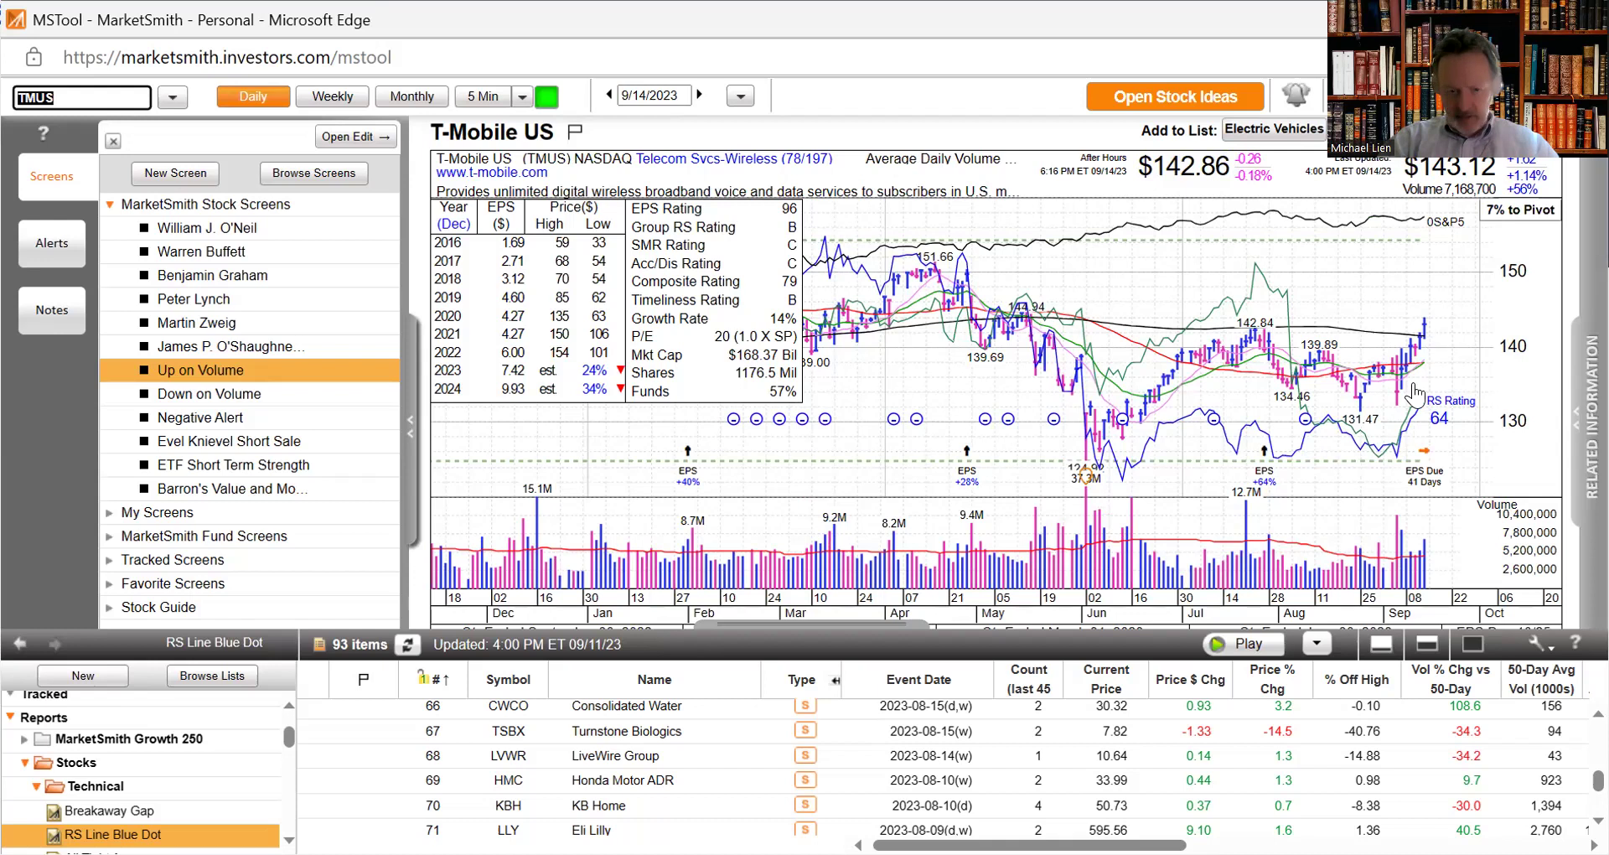
mouse_move(1425, 352)
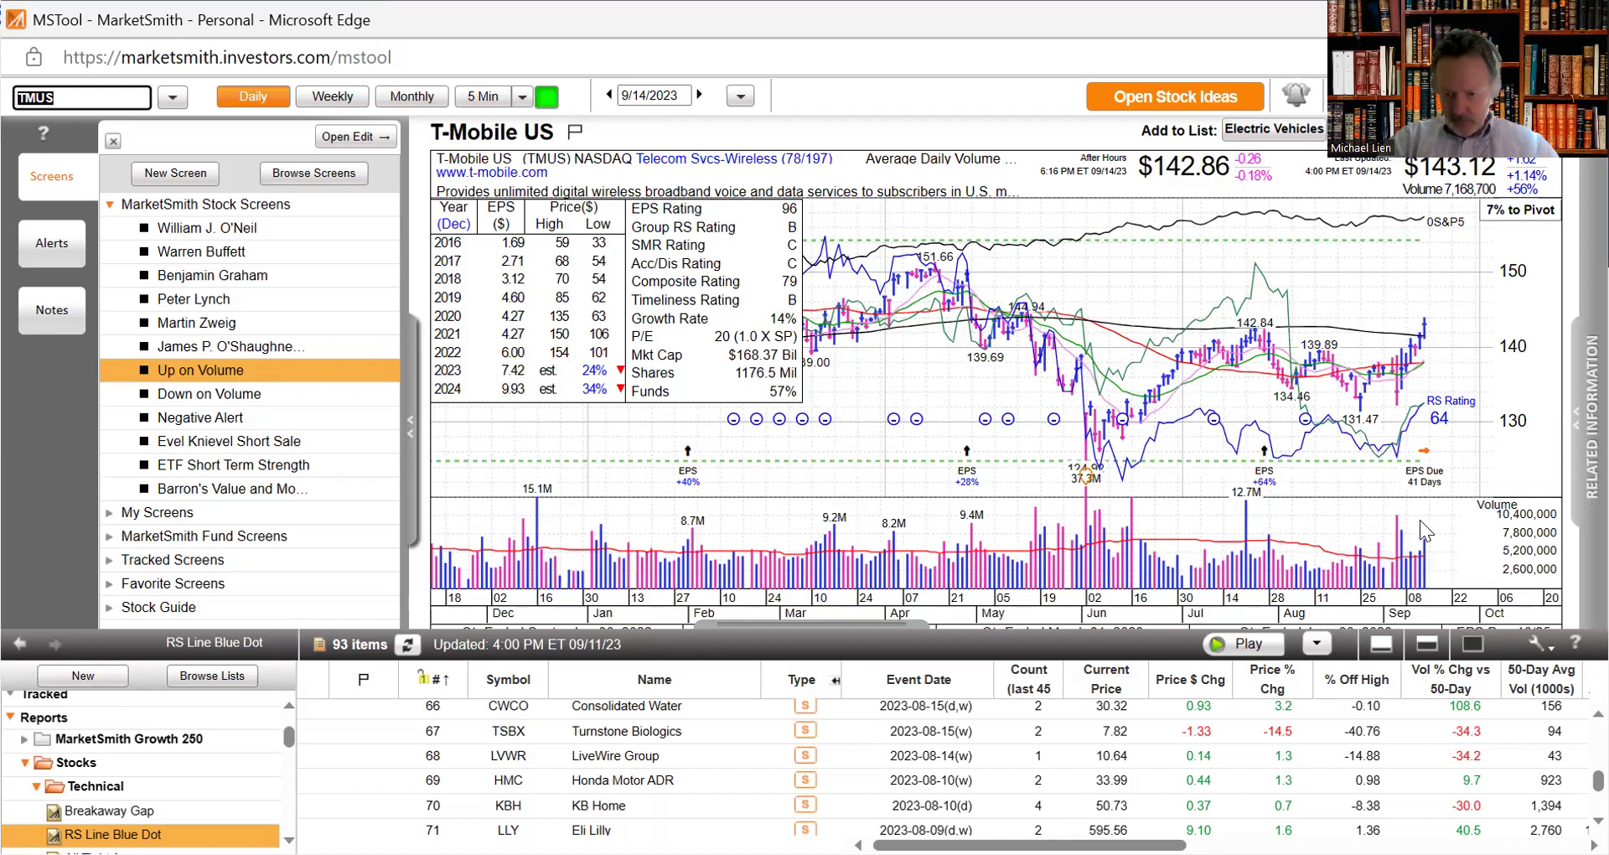
mouse_move(1395, 537)
mouse_move(1418, 419)
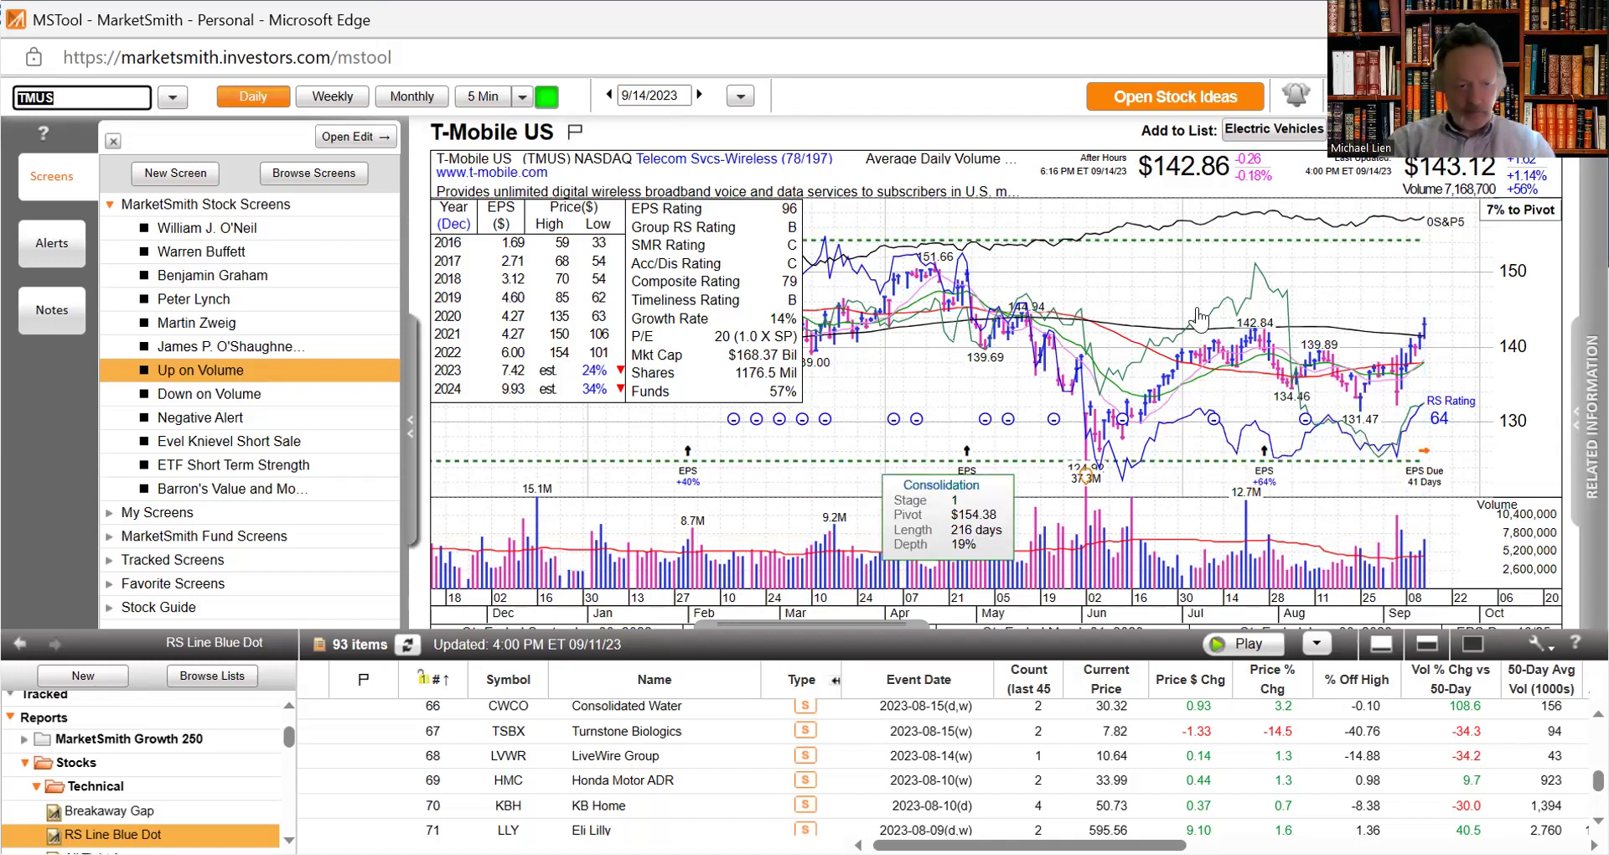
Step: Search for Comcast with "COMC" and bring up the daily chart for Comcast Cl A (CMCSA)
text(C)
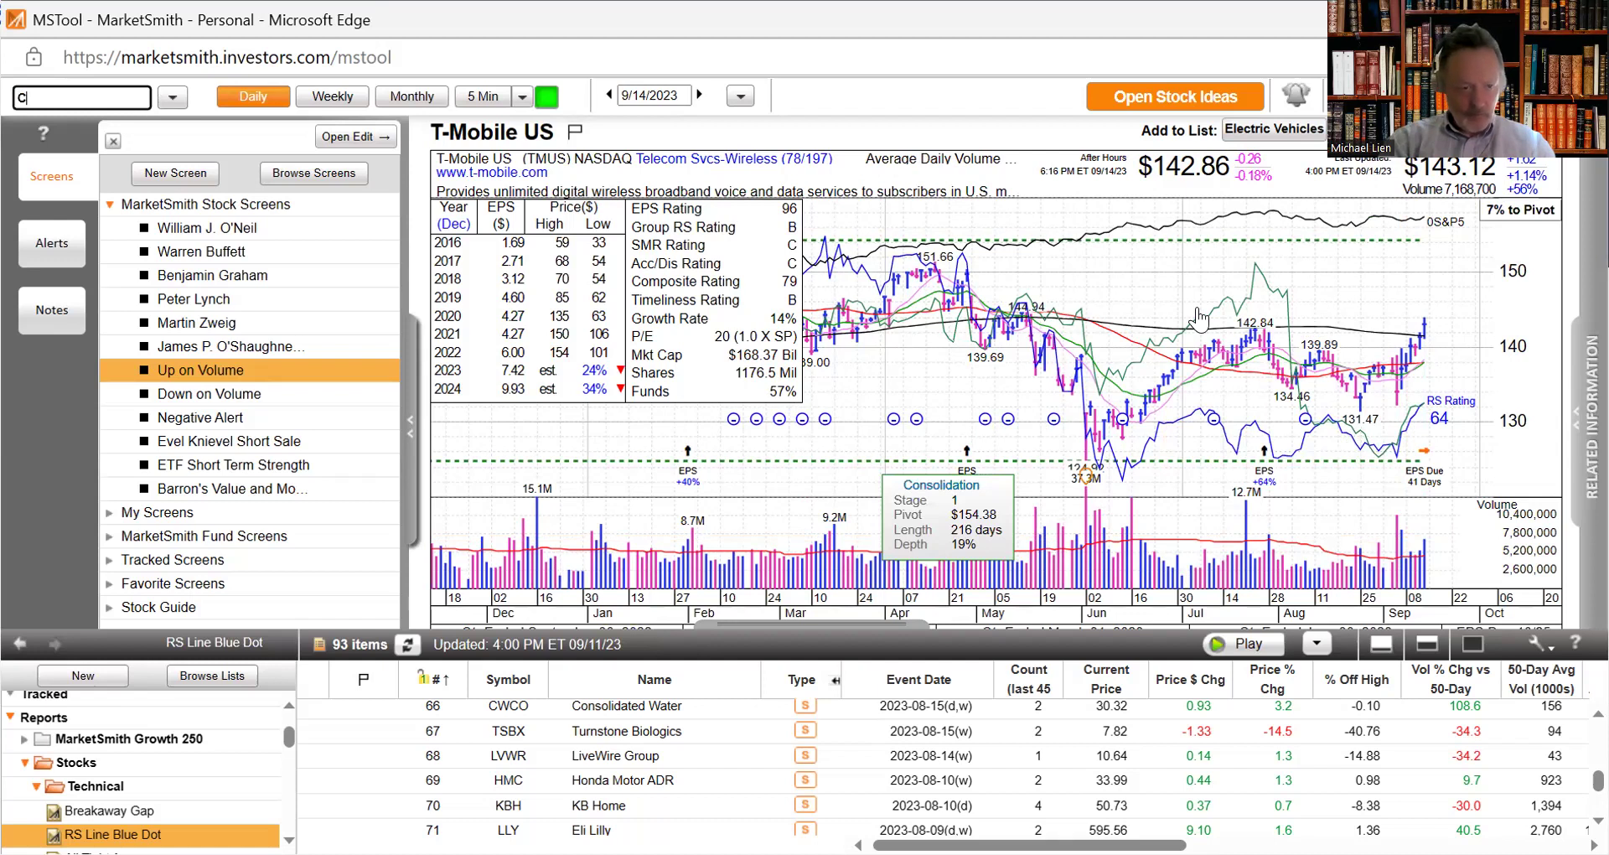
text(OMC)
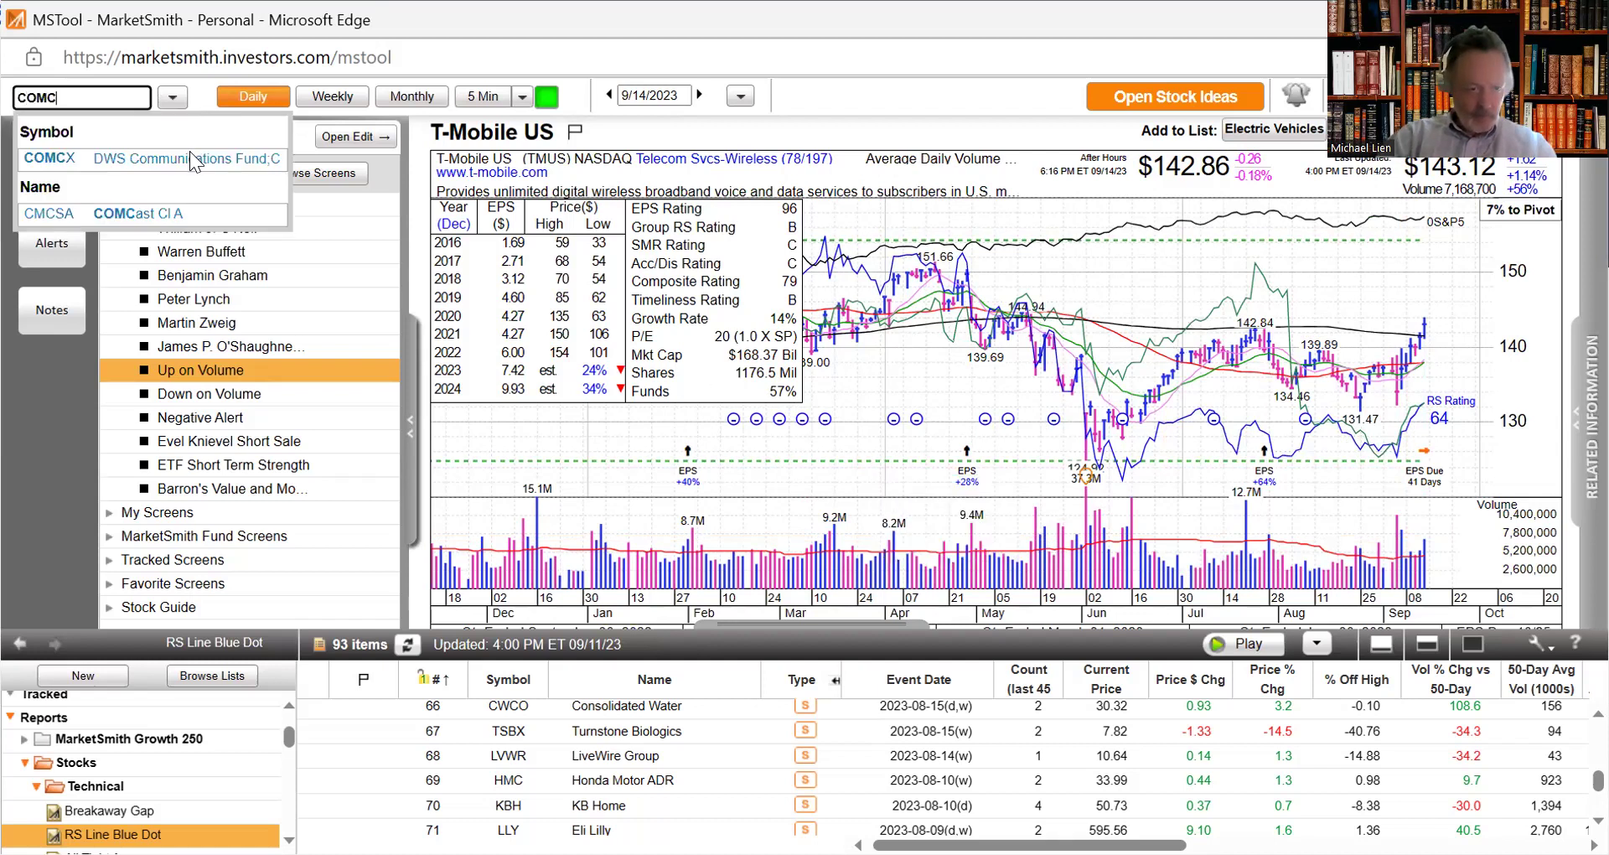
click(171, 215)
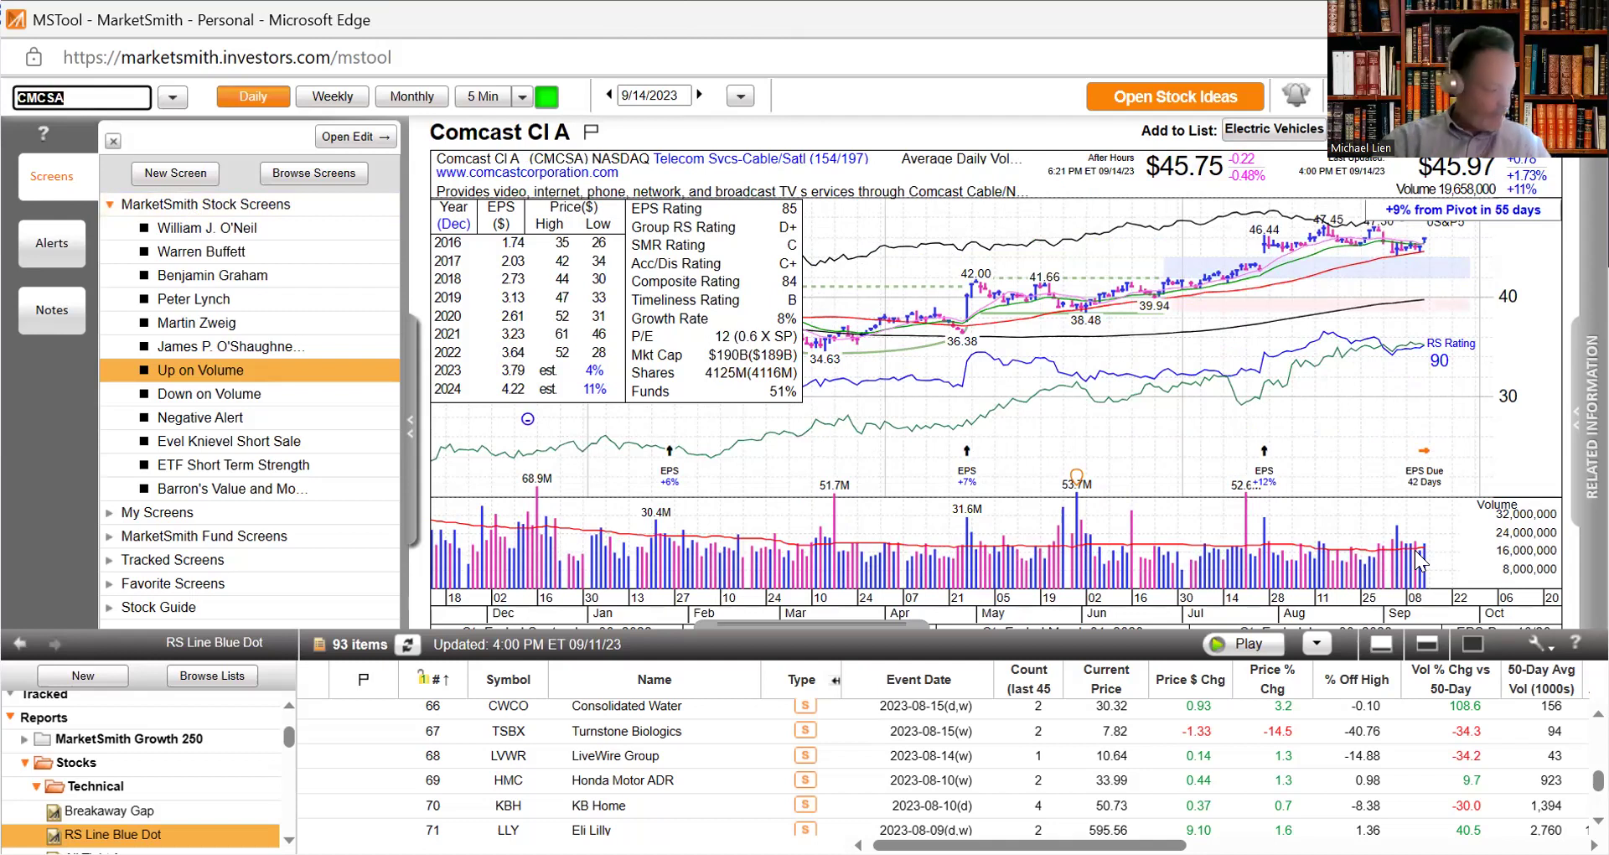
Step: Bring up the daily chart for the Energy Select Sector SPDR (XLE), followed by the one for U.S. Oil Fund (USO)
text(X)
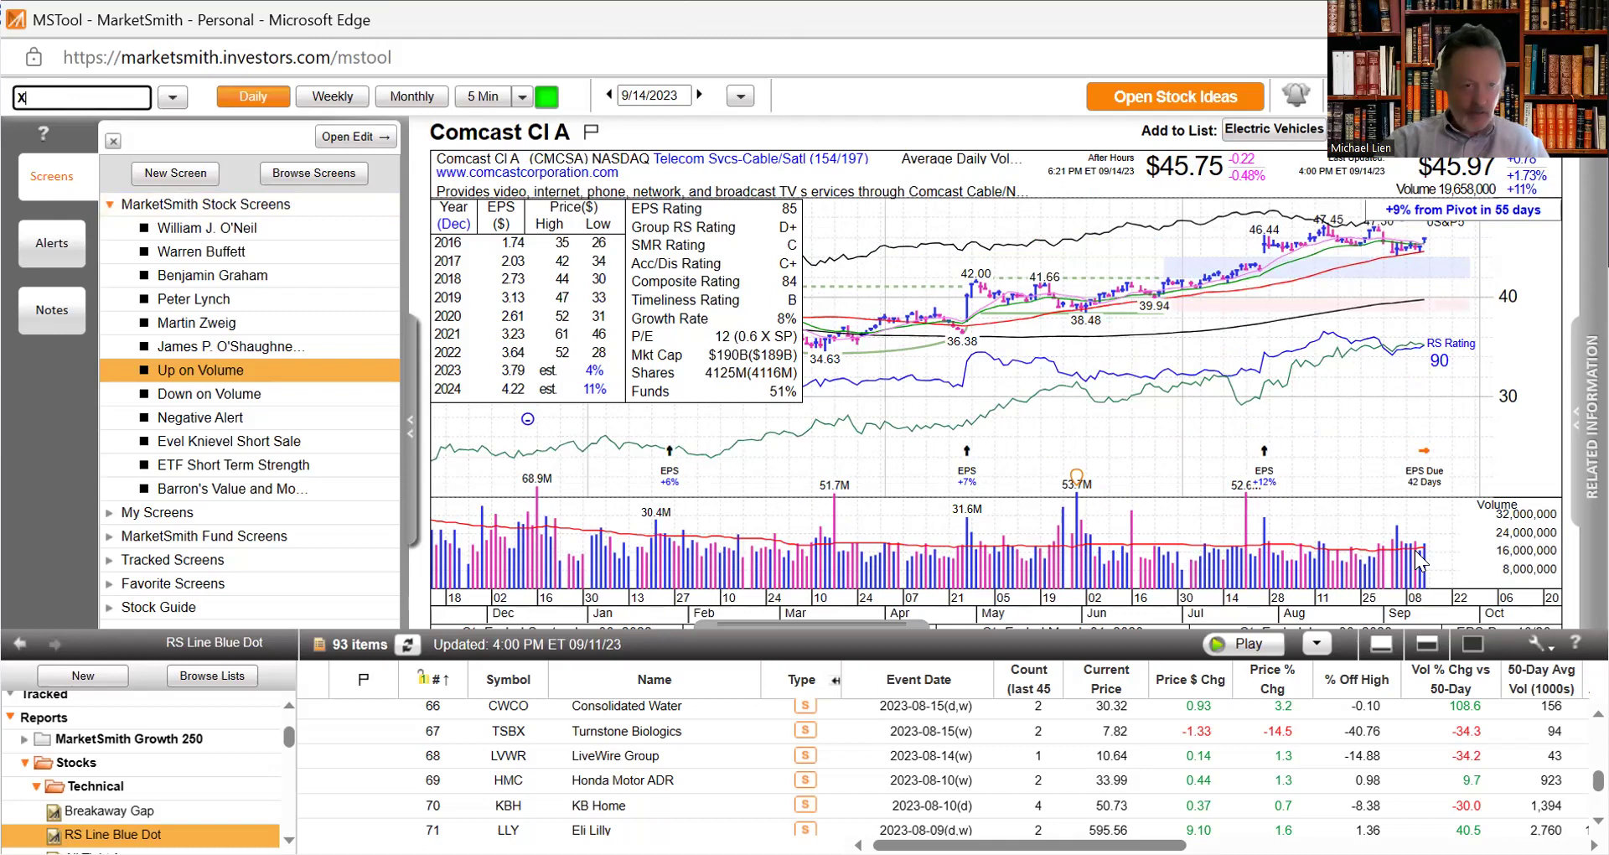
text(LE)
key(Return)
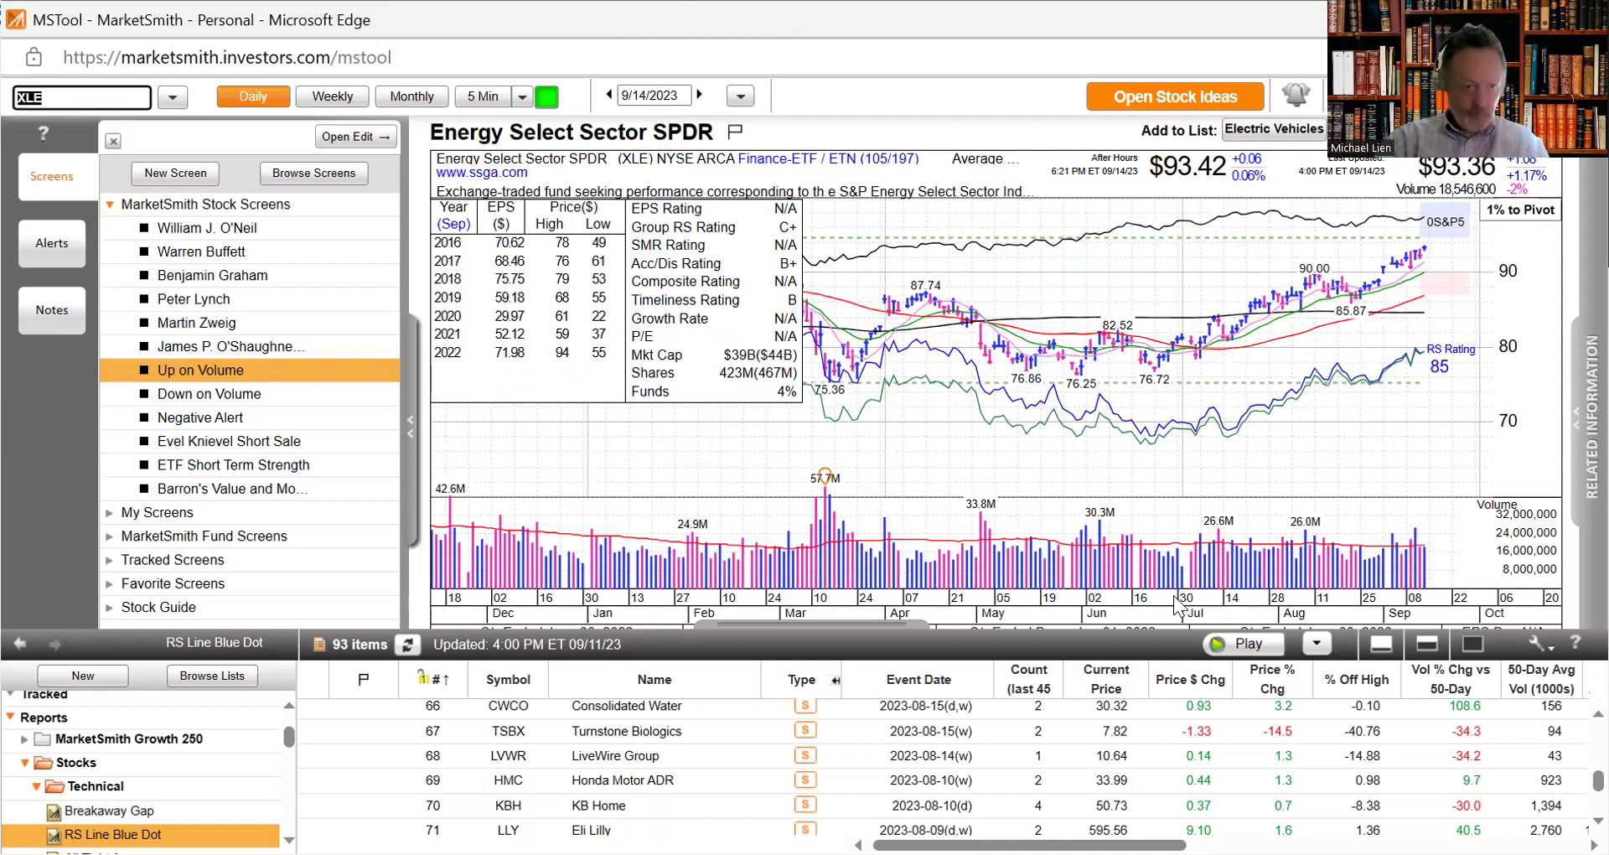
text(USO)
key(Return)
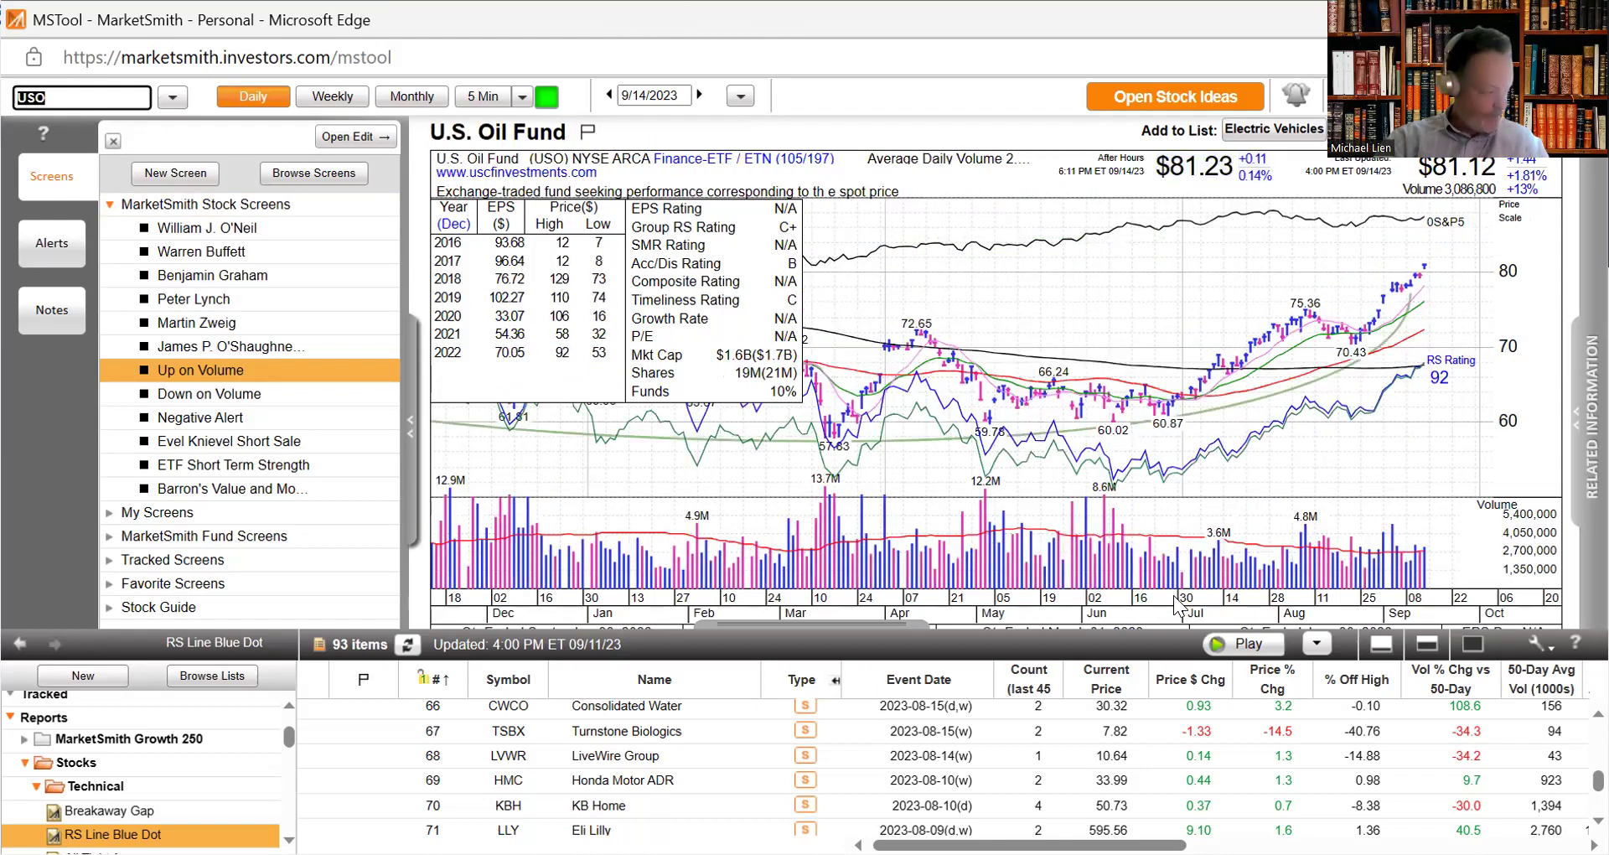
Step: Bring up the daily chart for the Communication Services Select SPDR (XLC) and examine its recent price and volume bars
text(XLC)
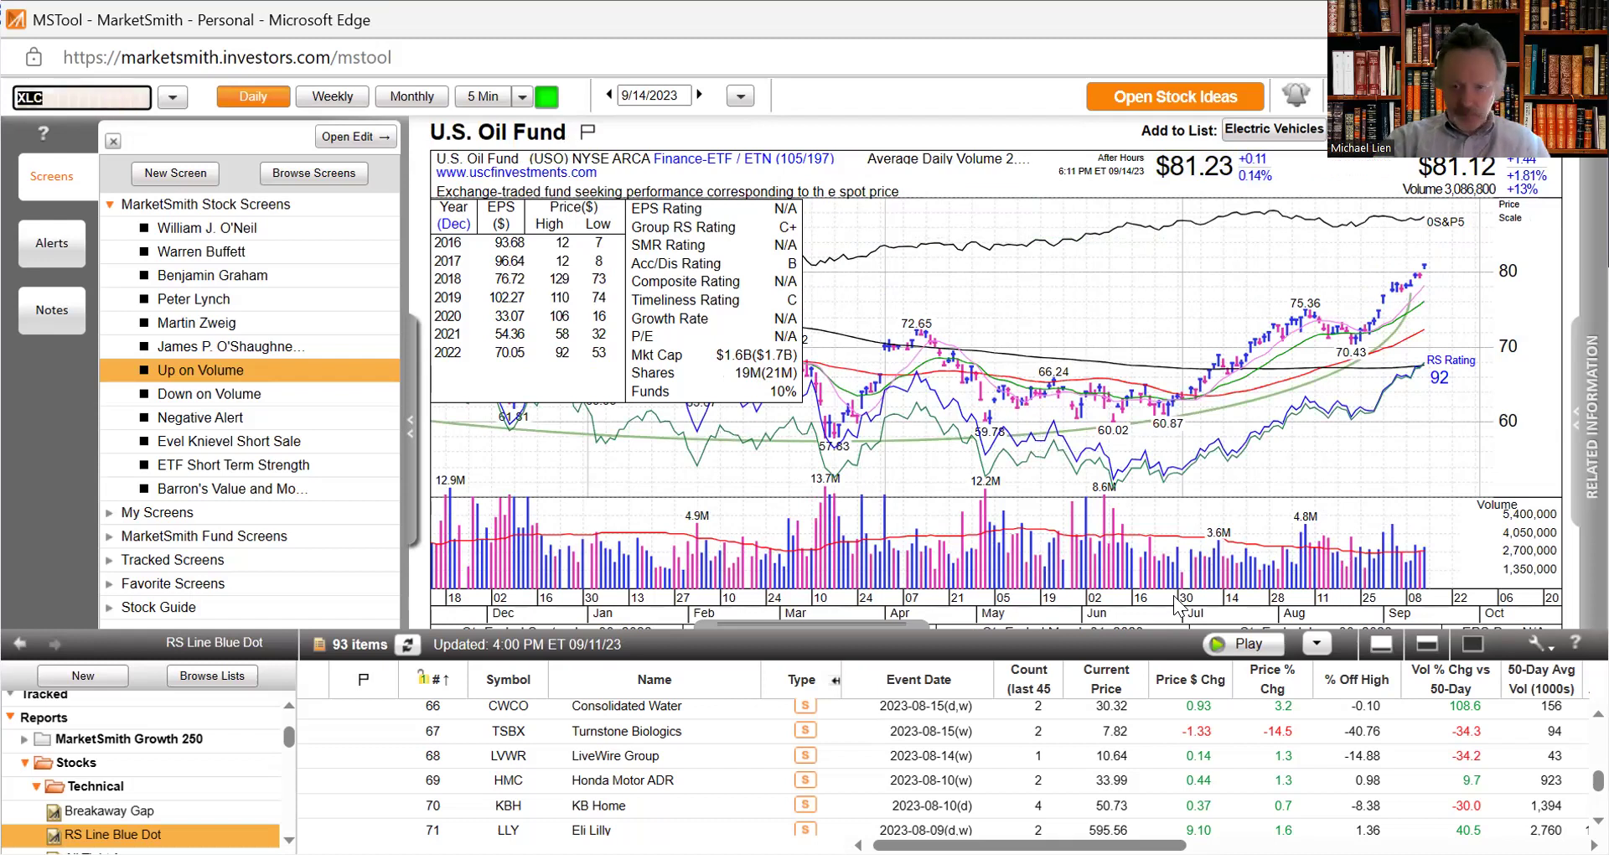
key(Return)
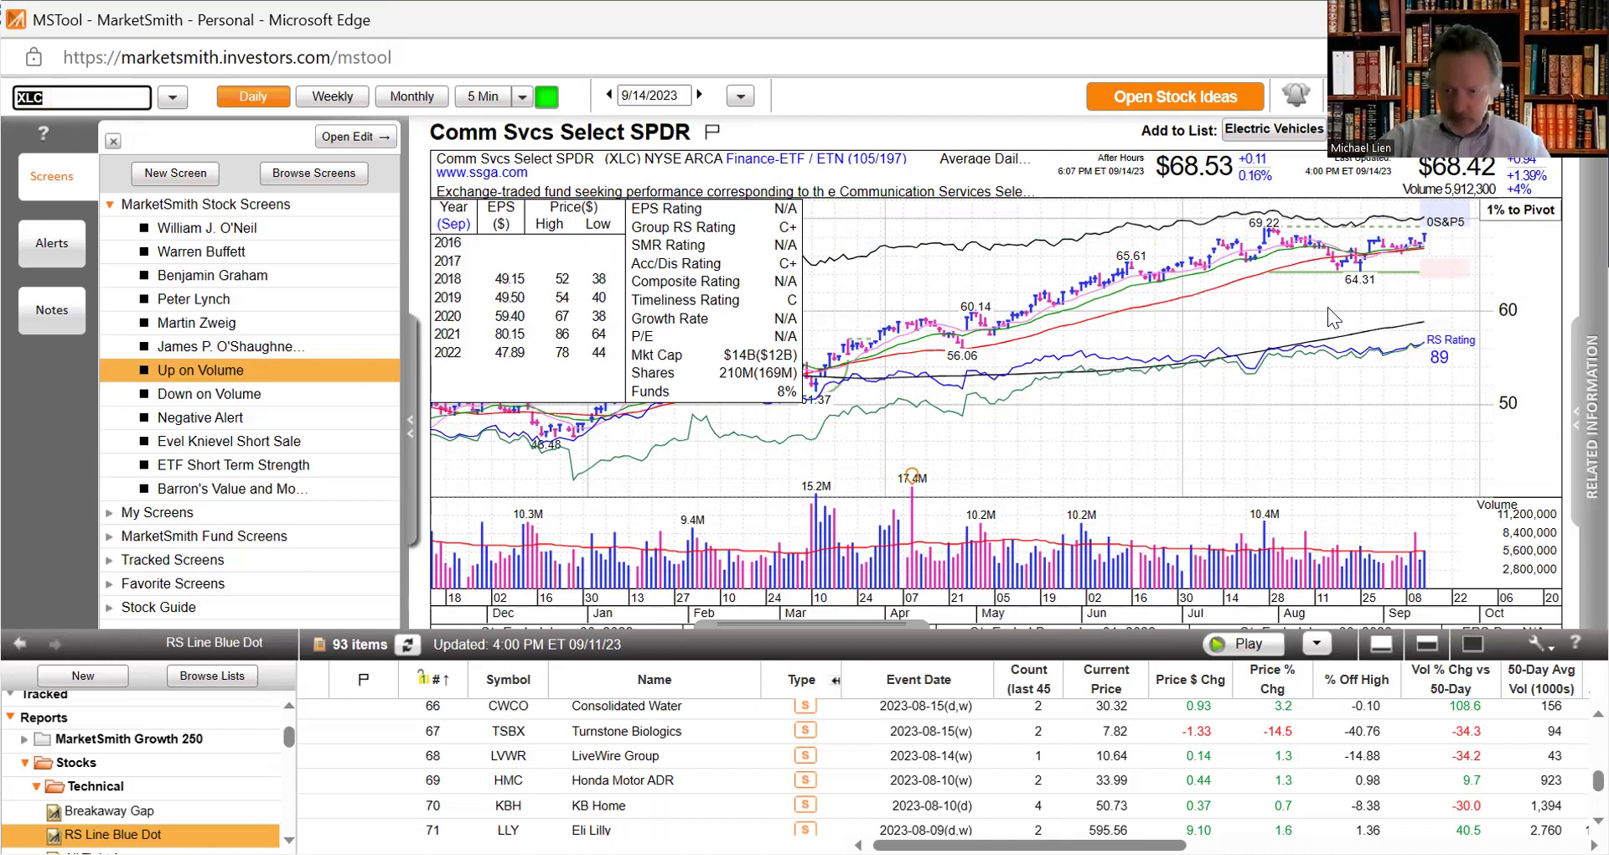
mouse_move(1306, 263)
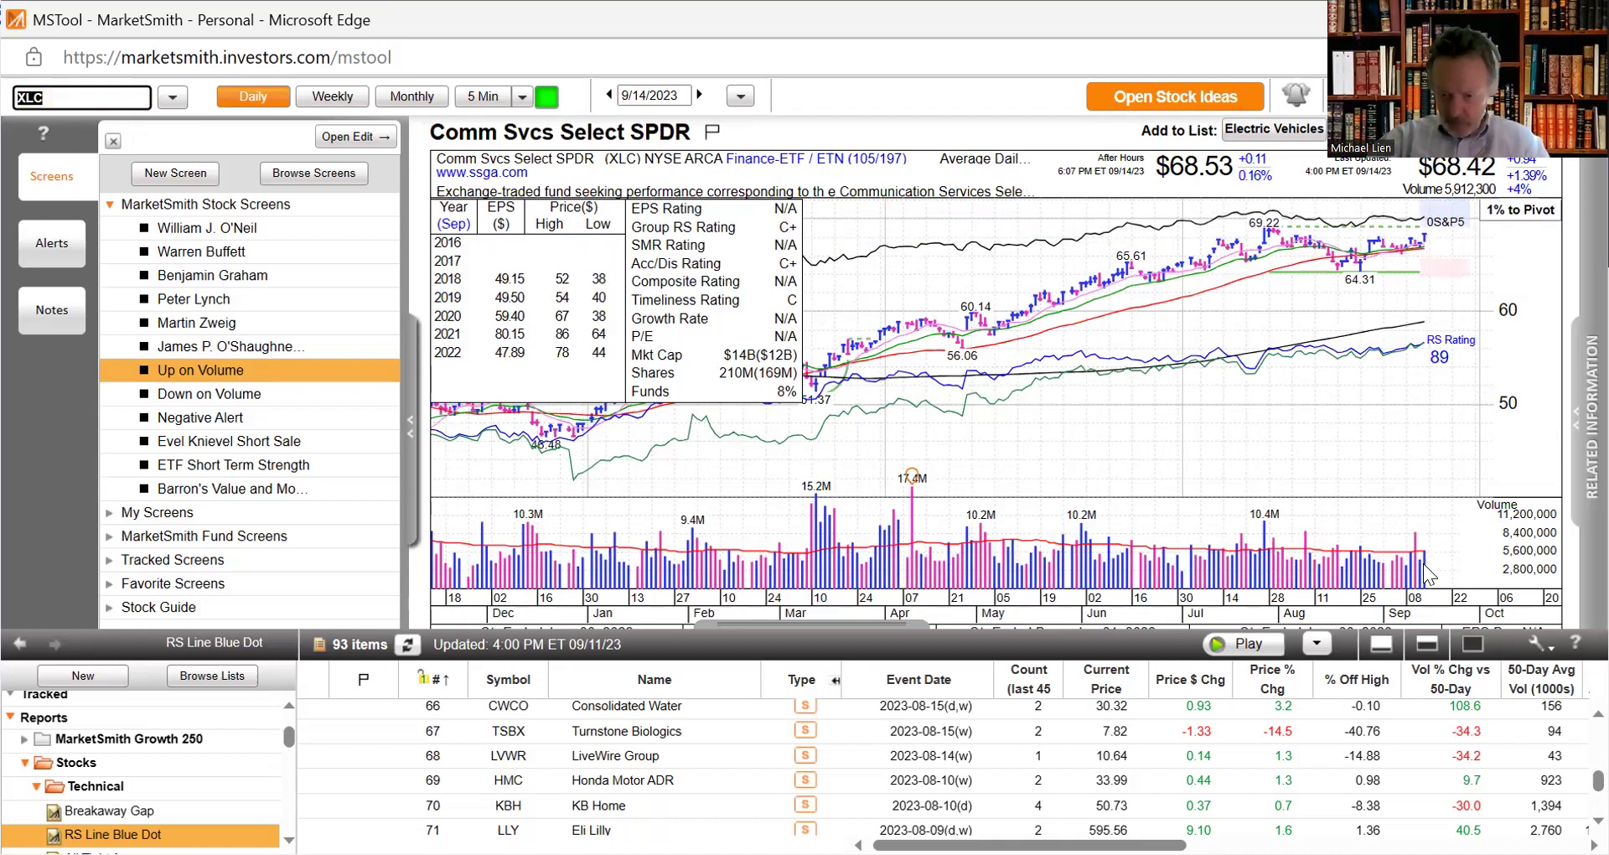
mouse_move(386, 369)
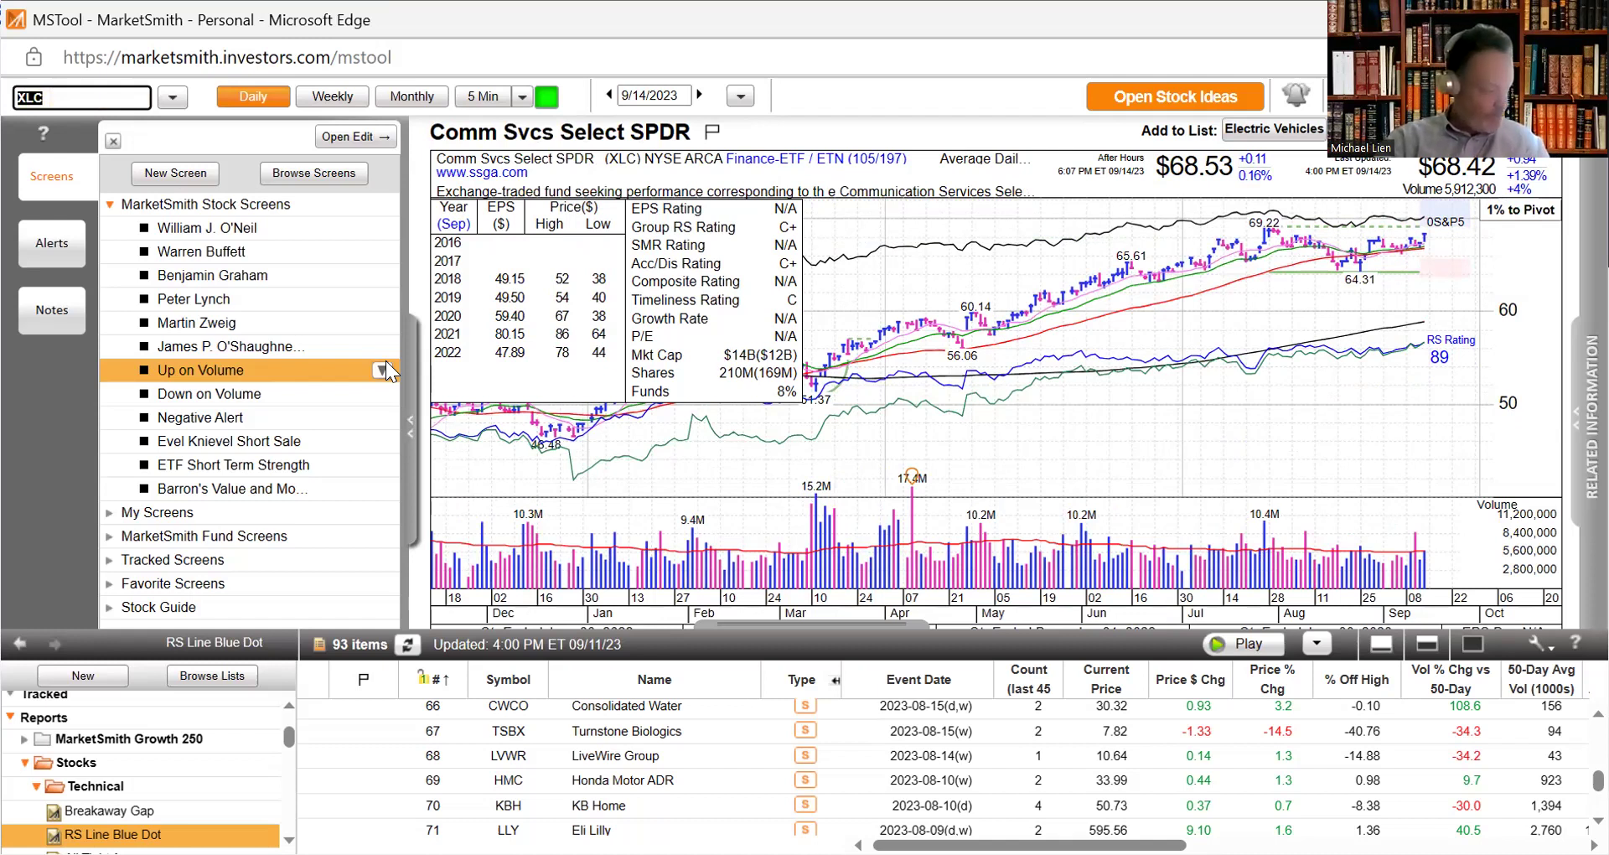
Step: Bring up the daily chart for the Utilities Select Sector SPDR (XLU), followed by the one for Otter Tail (OTTR)
text(X)
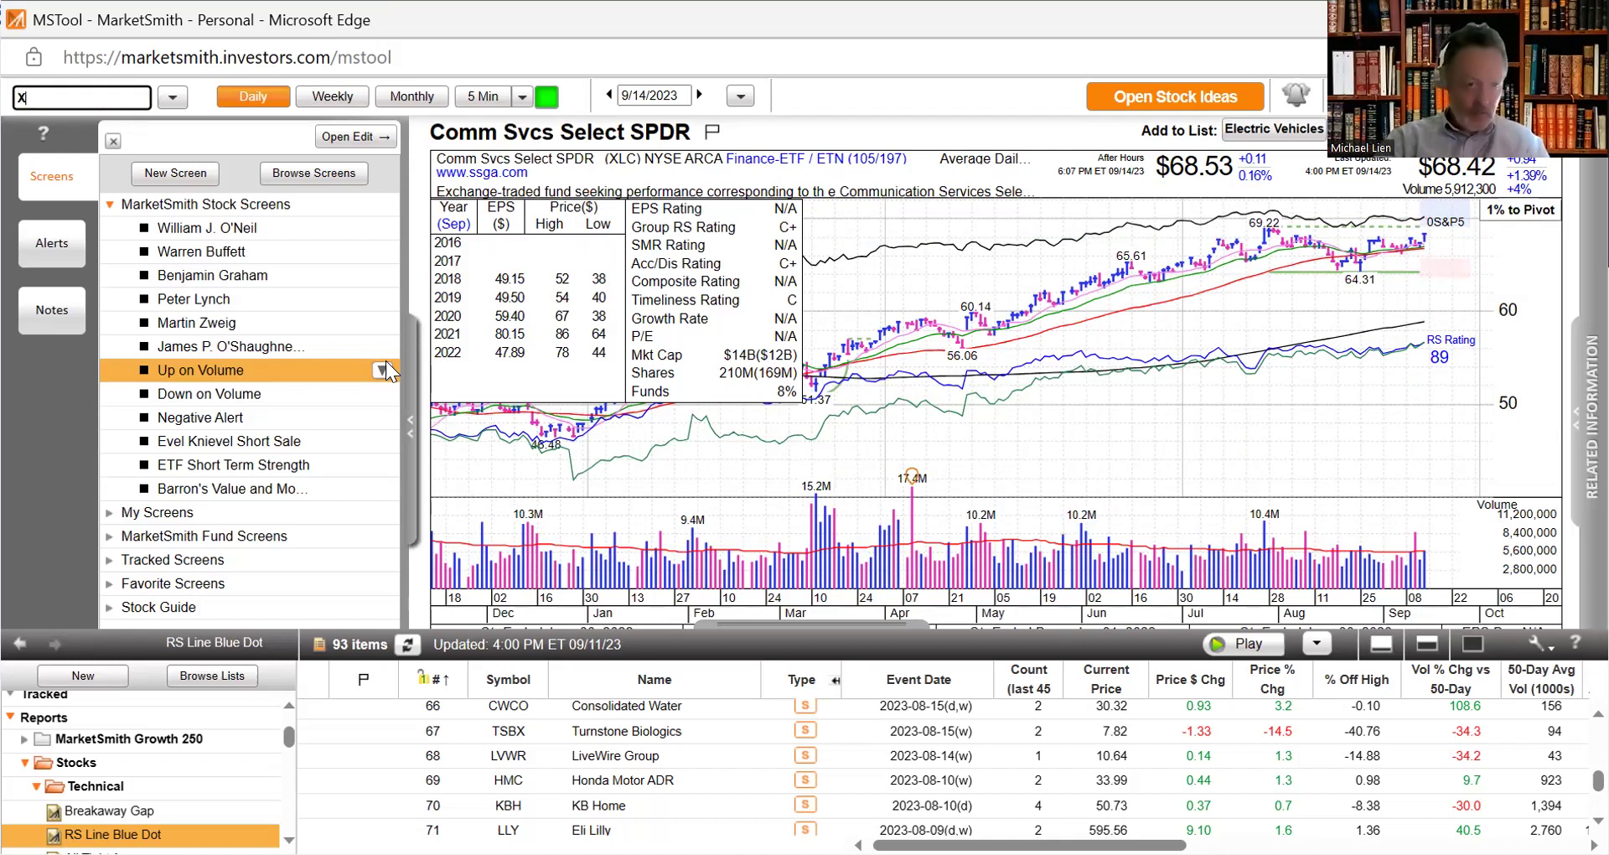
text(LU)
key(Return)
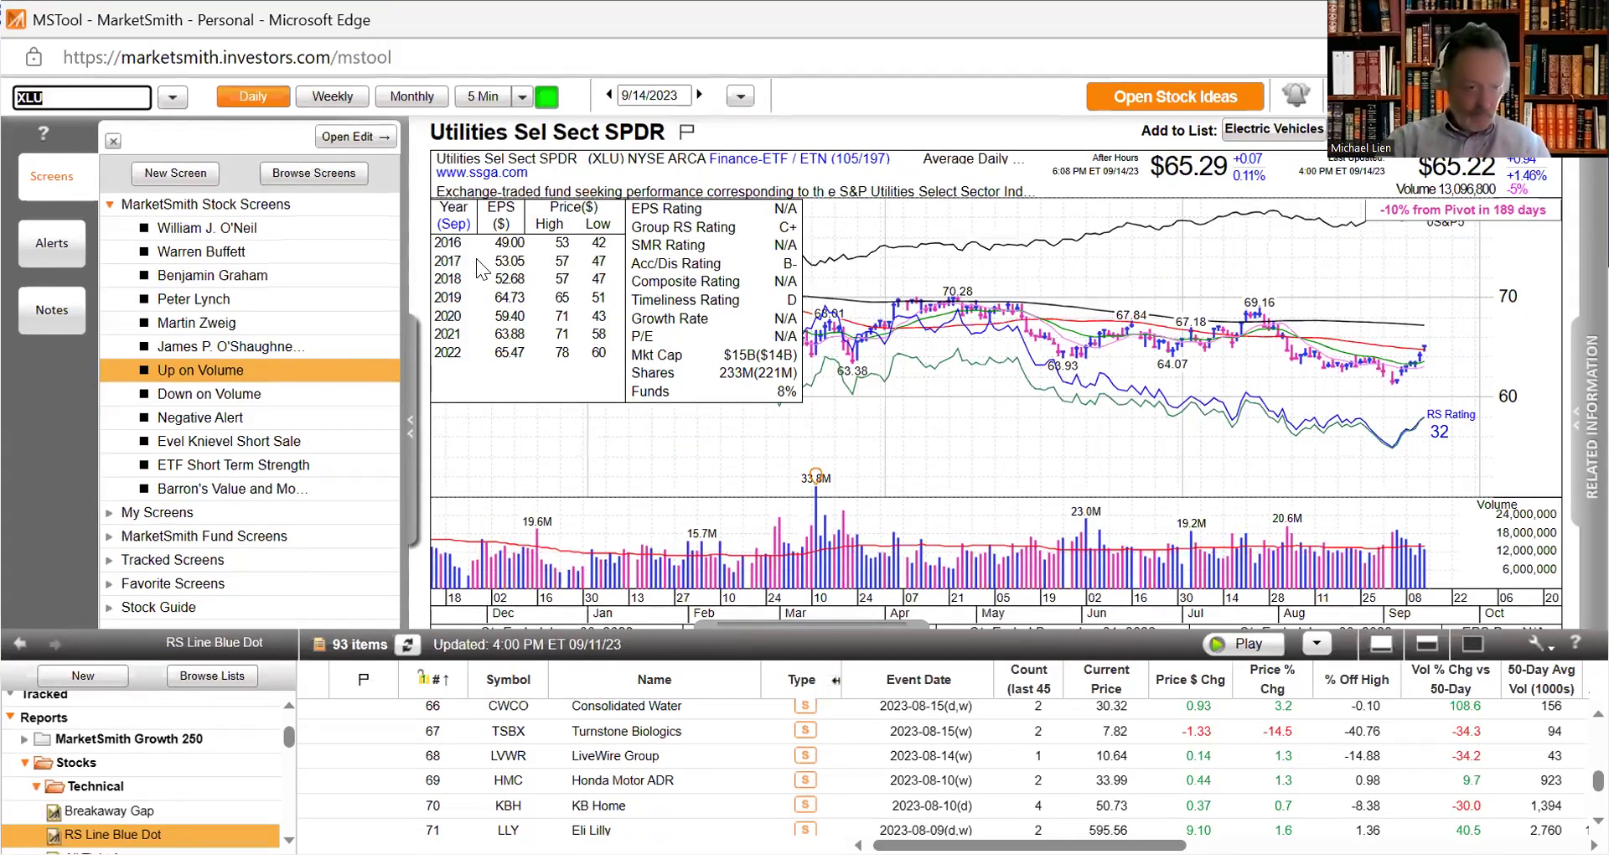
text(OTTR)
key(Return)
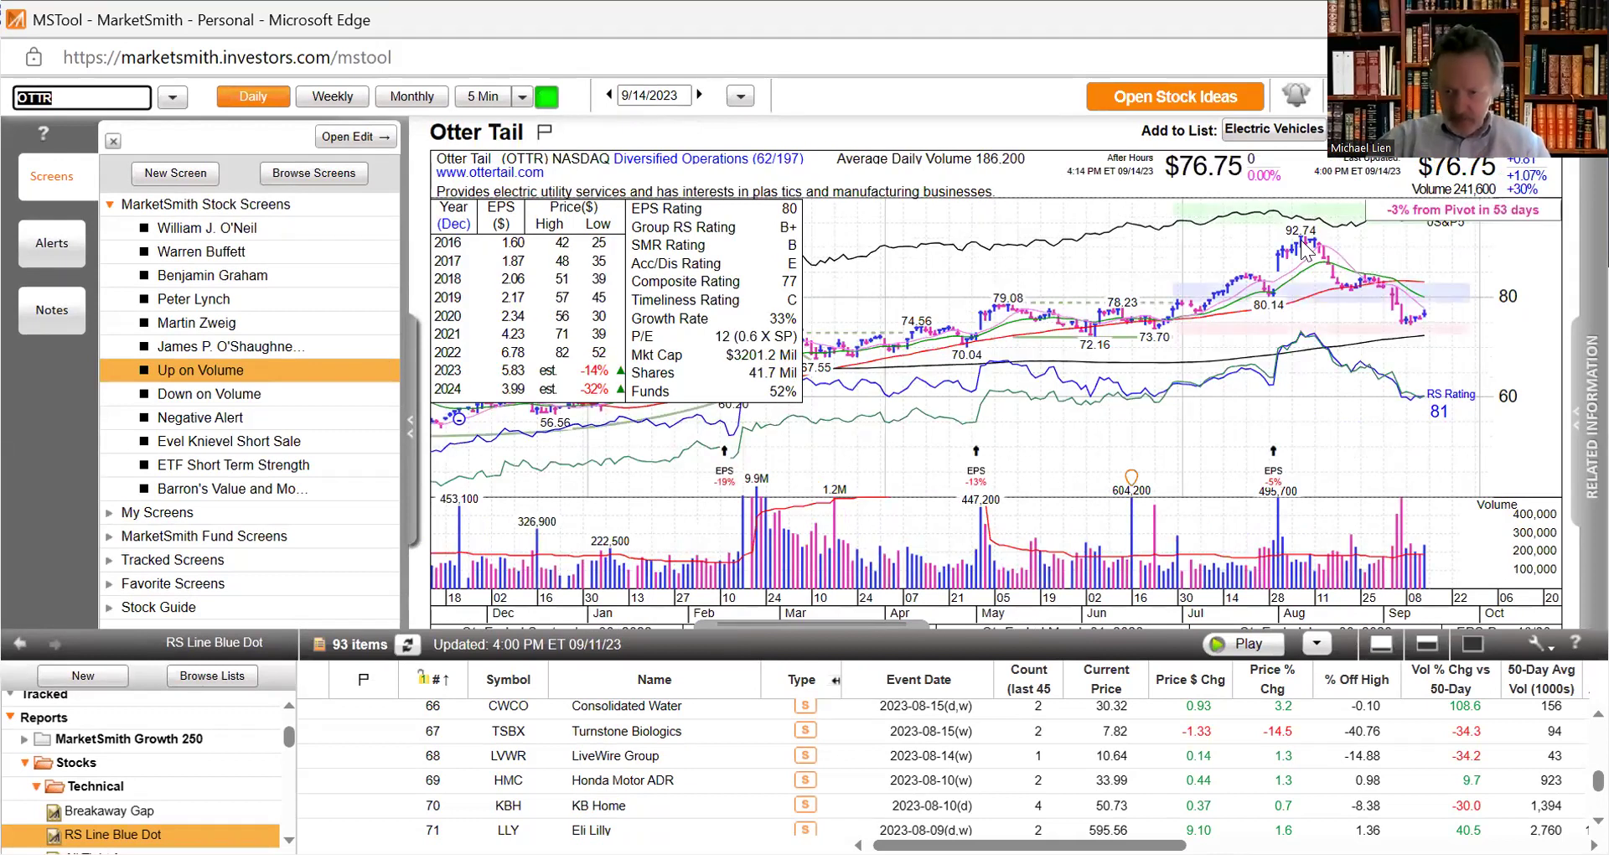
mouse_move(1425, 319)
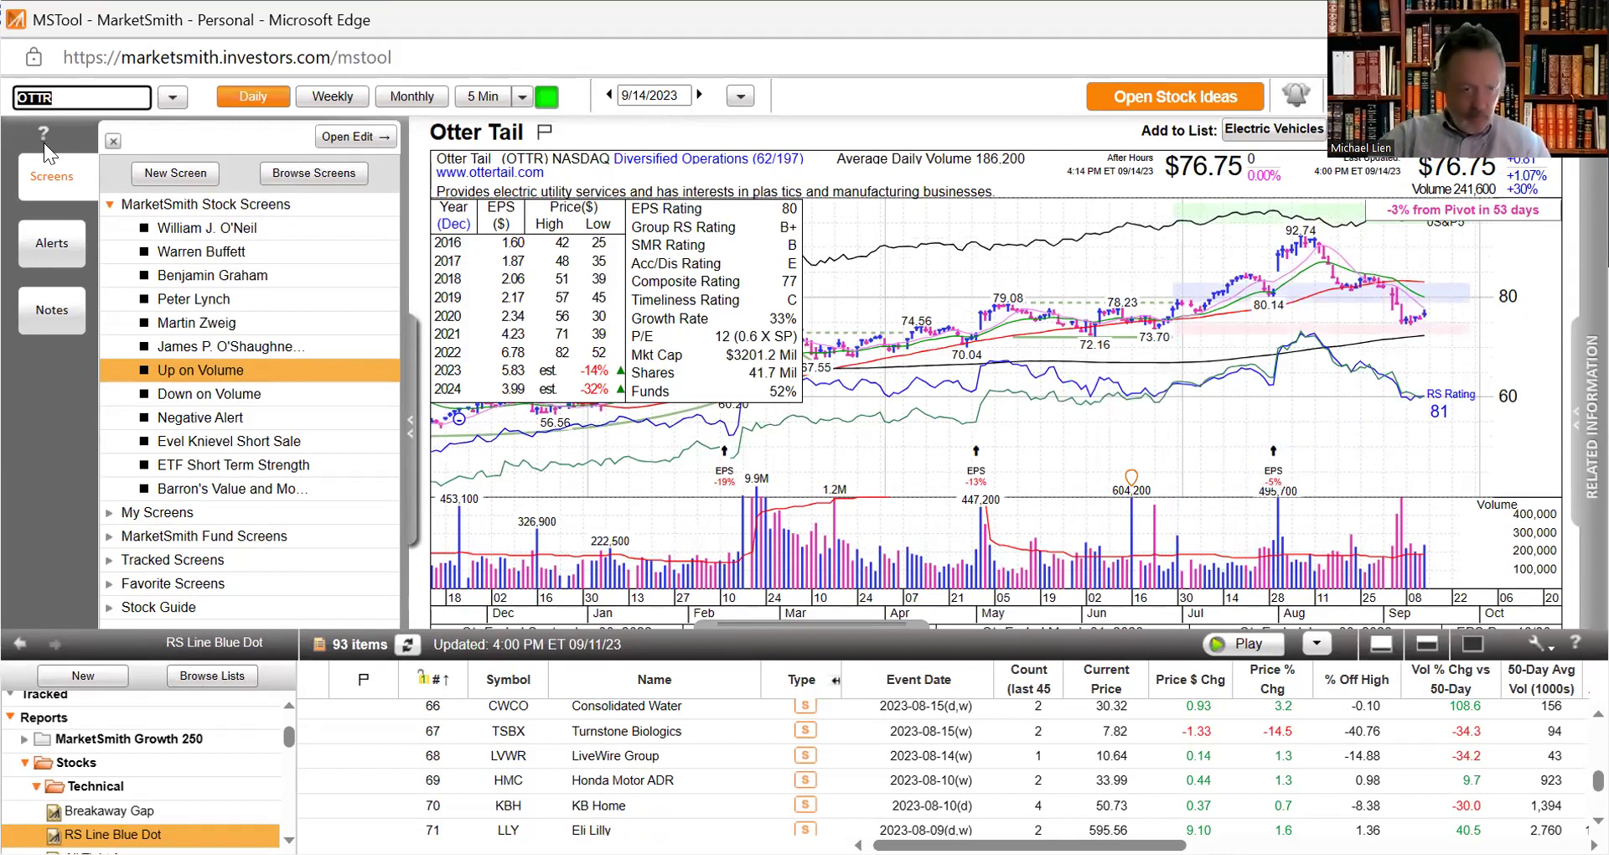
Step: Replace the ticker symbol with XLRE and bring up the daily chart for the Real Estate Sector SPDR
click(83, 101)
key(BackSpace)
key(BackSpace)
key(BackSpace)
key(BackSpace)
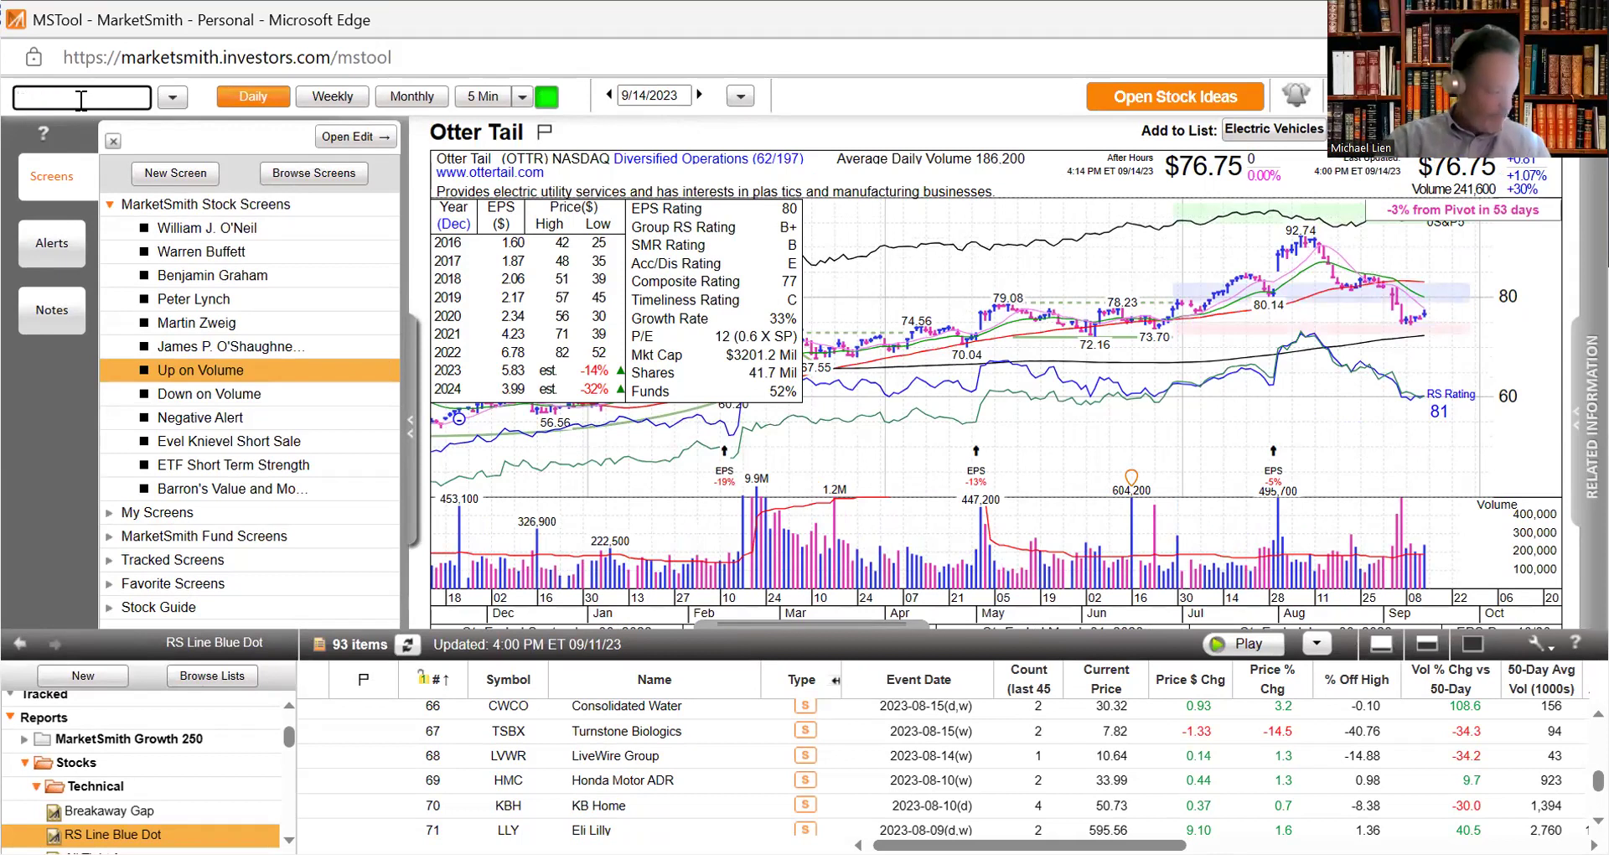
text(XLRE)
key(Return)
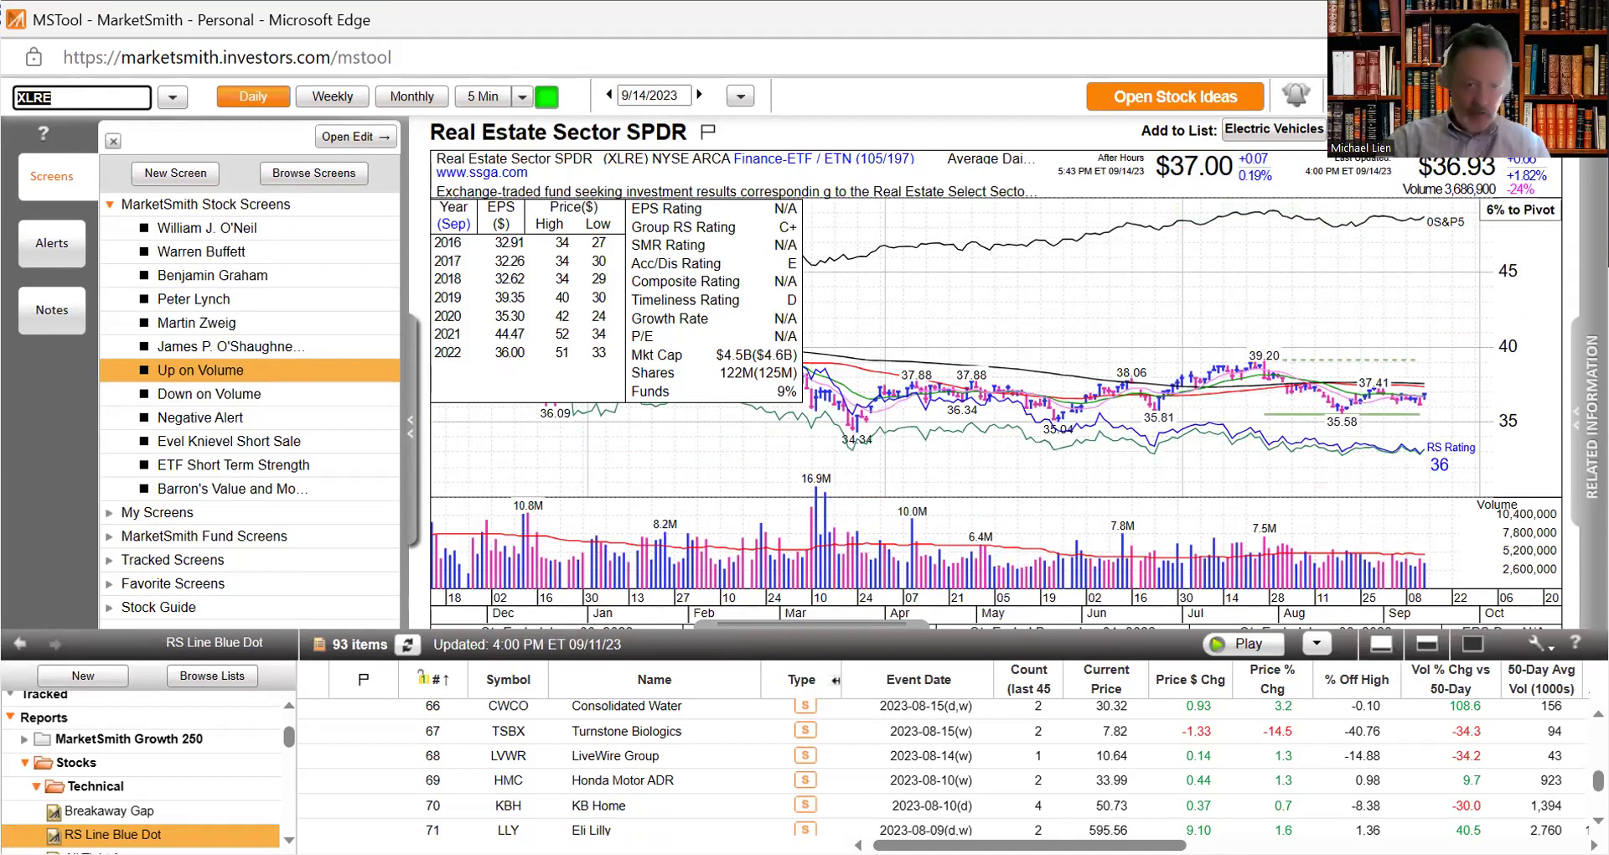
Step: Bring up the daily chart for Invesco DB USD Bullish (UUP), followed by the one for SPDR Gold Shares (GLD)
text(U)
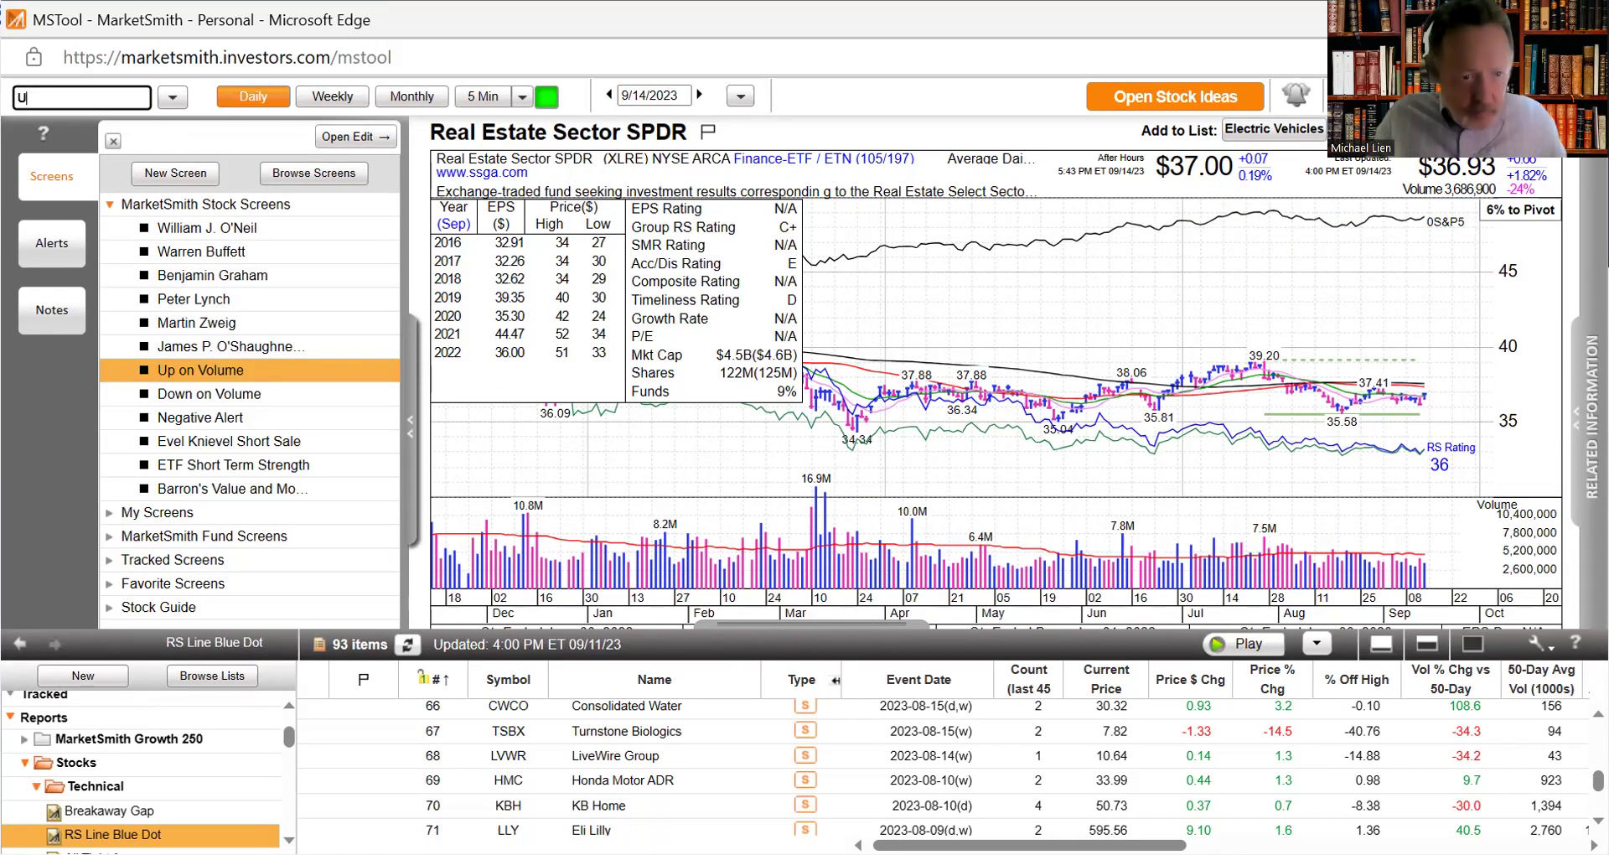
text(UP)
key(Return)
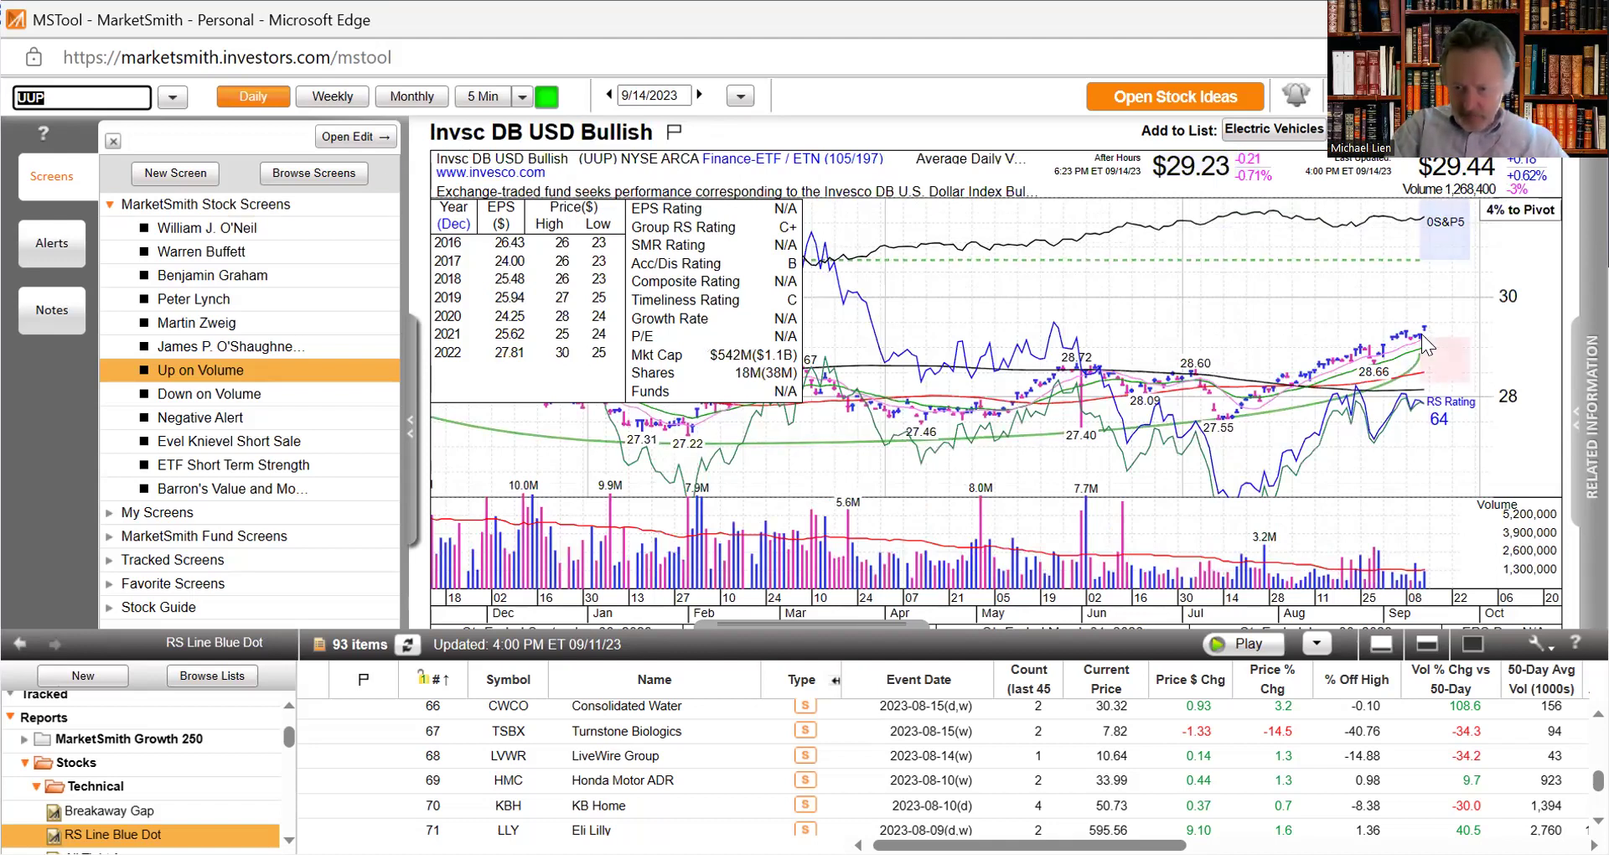
mouse_move(836, 449)
text(GLD)
key(Return)
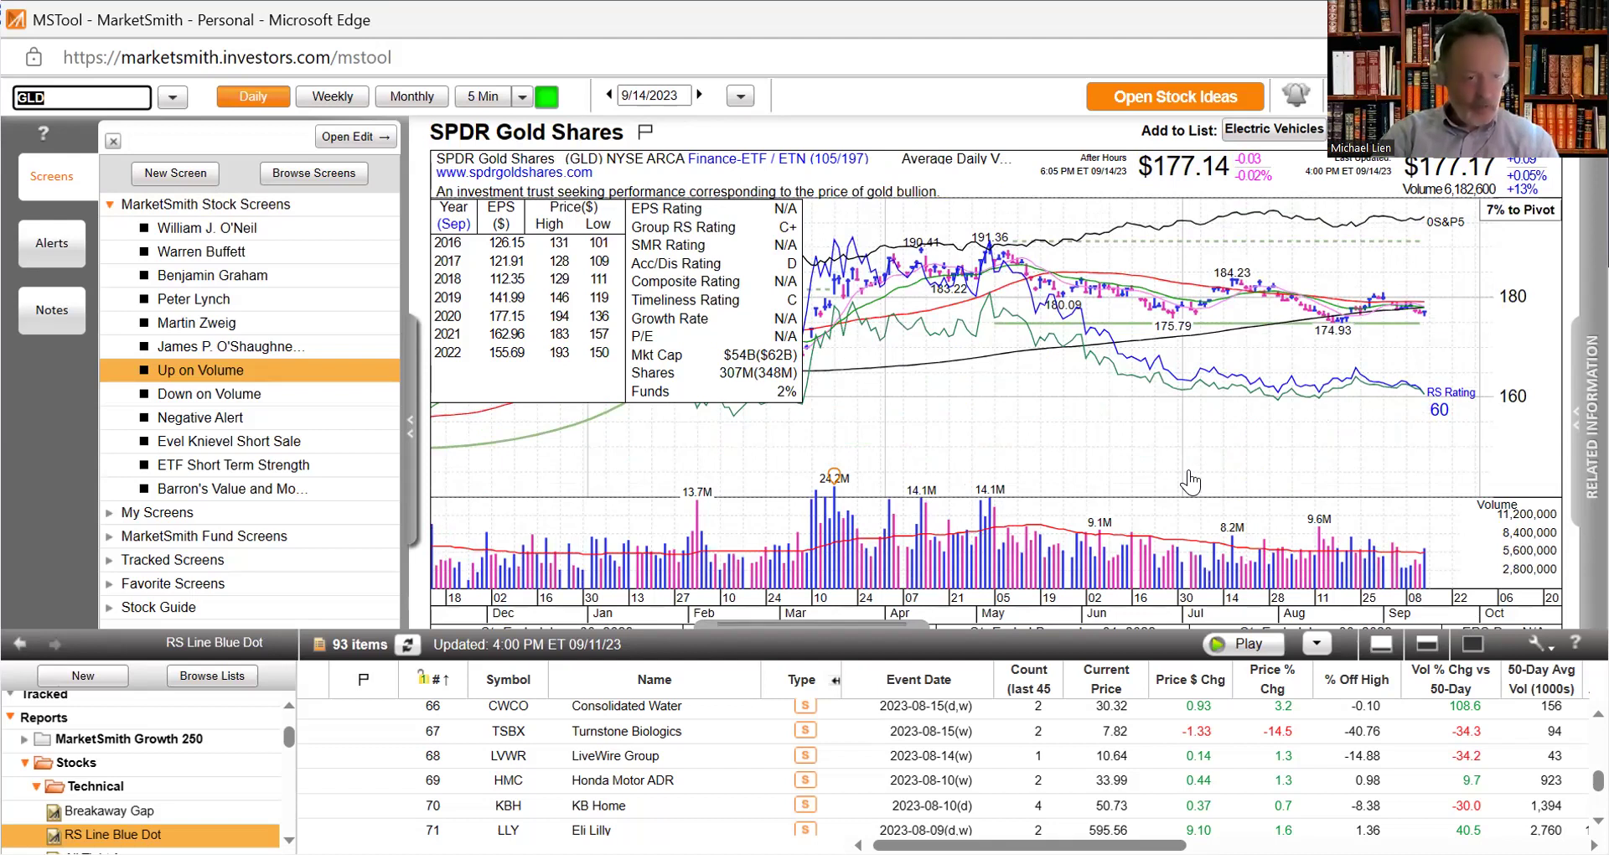
Step: Bring up the daily chart for iShares Silver Trust (SLV), followed by the one for Ero Copper (ERO)
text(SL)
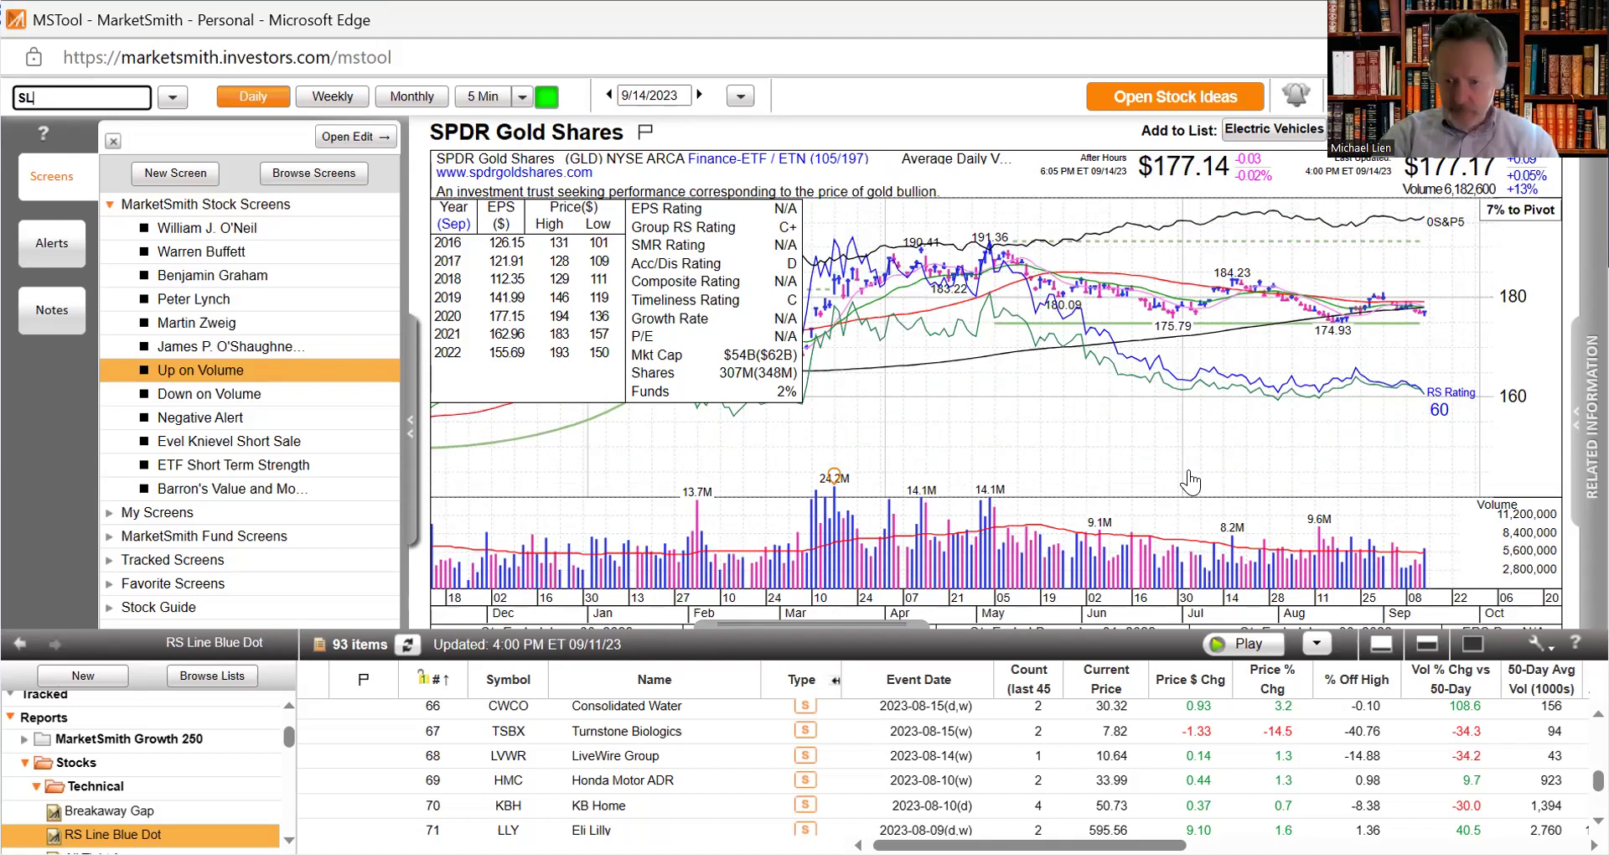
text(V)
key(Return)
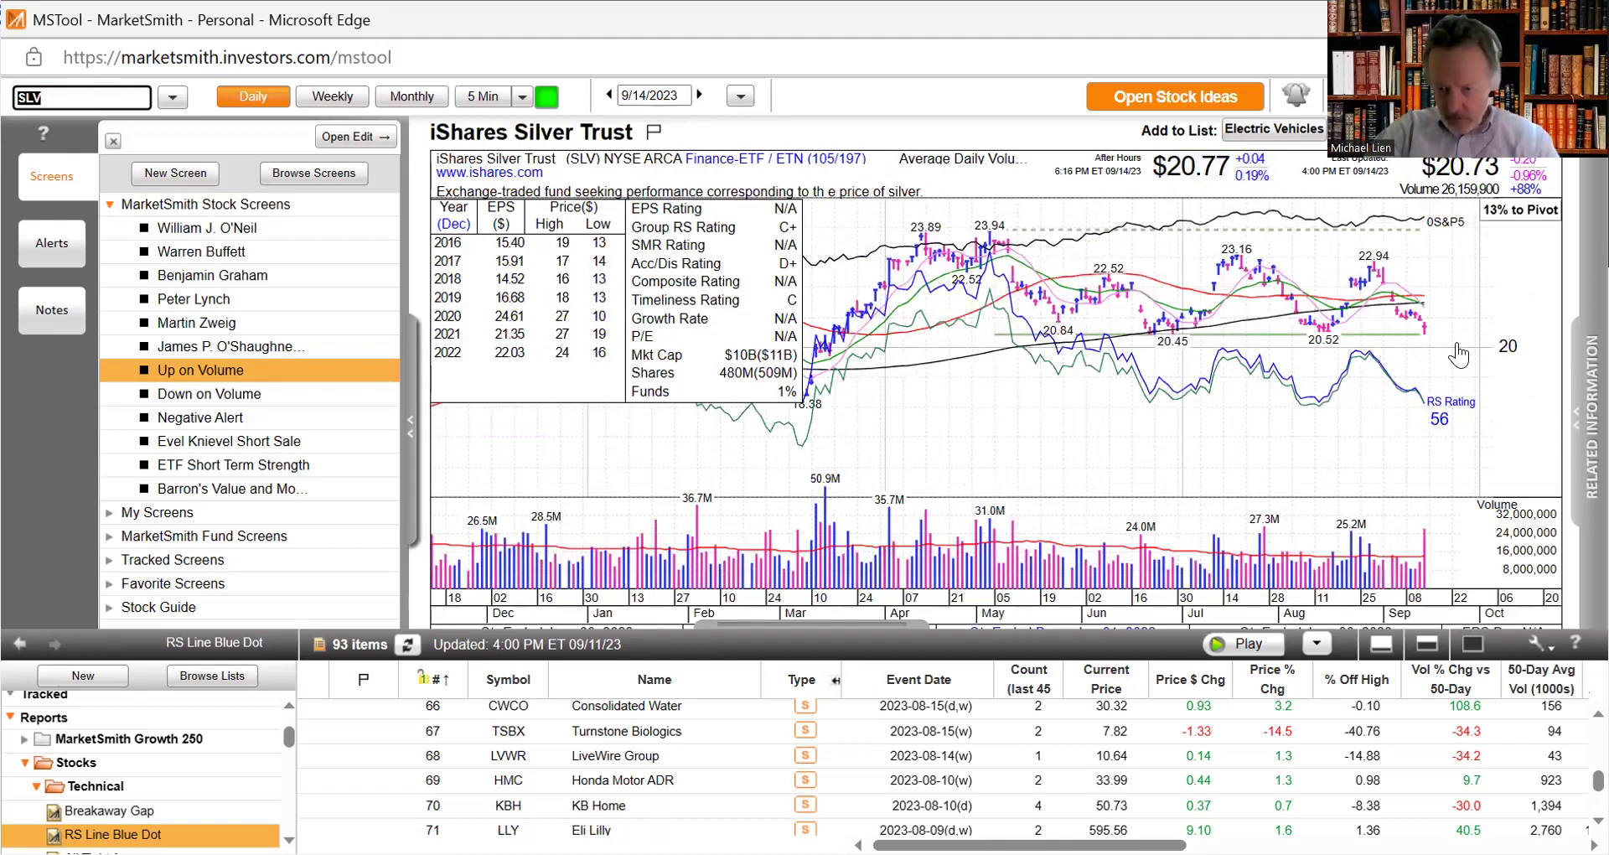
mouse_move(1420, 339)
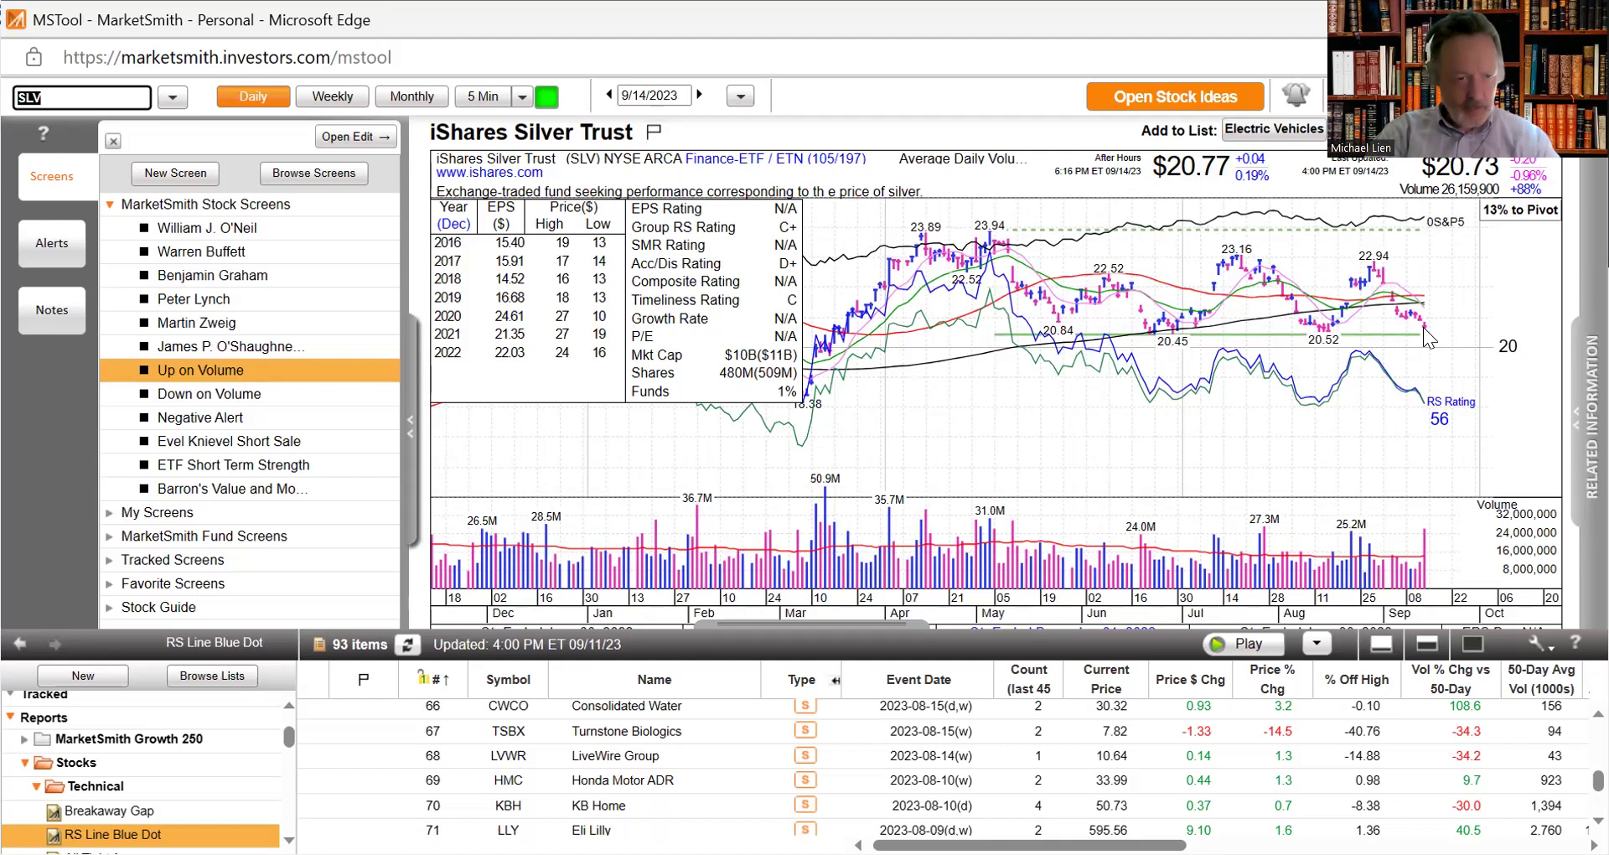
text(ERO)
key(Return)
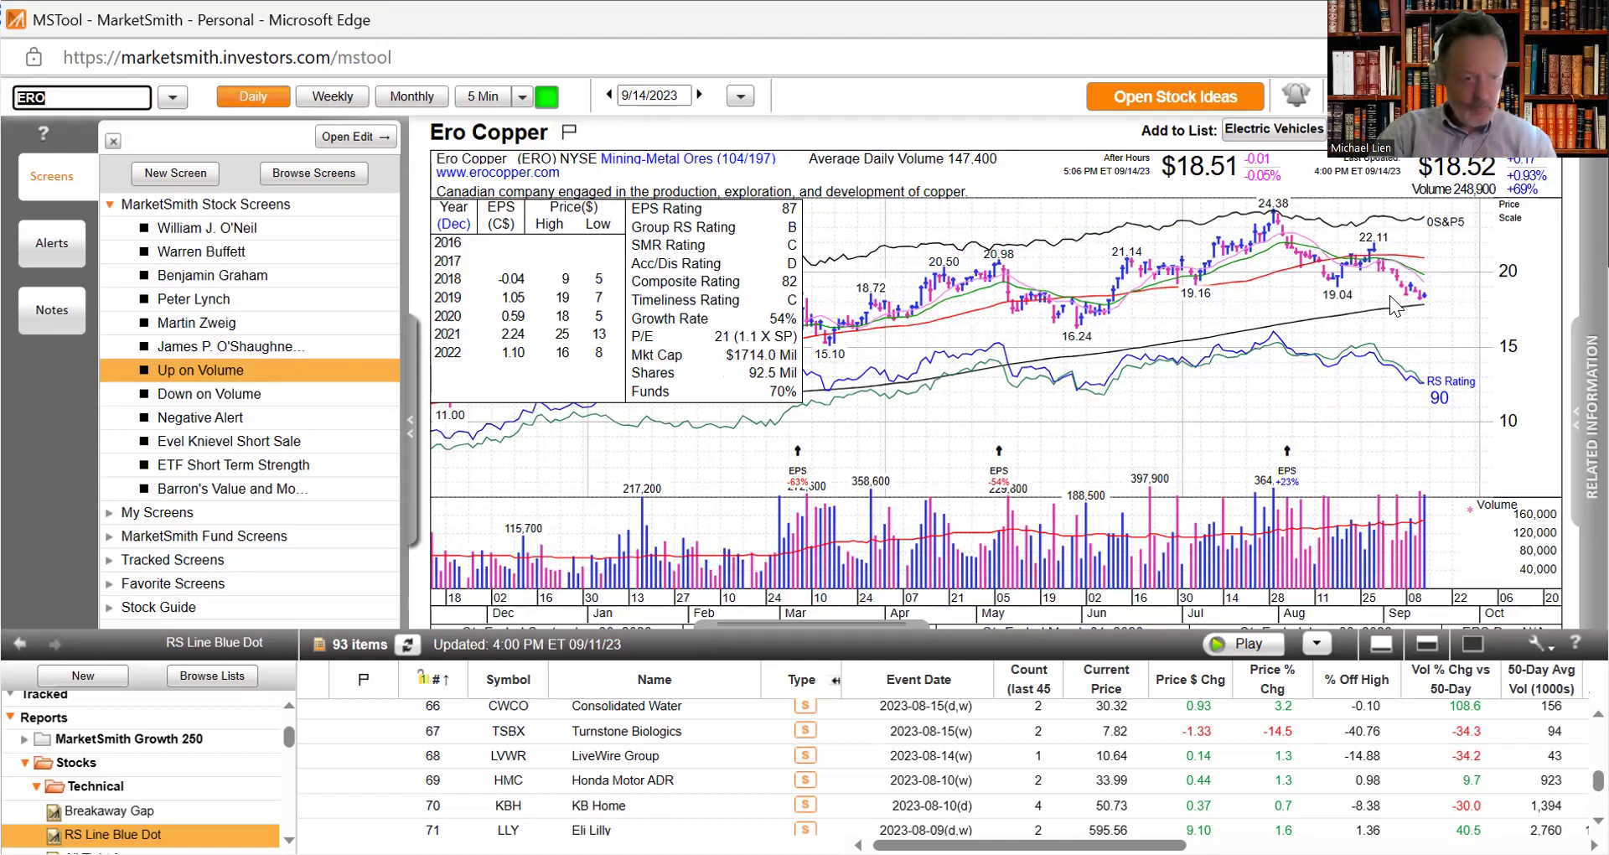
Step: Bring up the daily chart for Southern Copper (SCCO), followed by the one for Freeport-McMoRan (FCX)
text(SCCO)
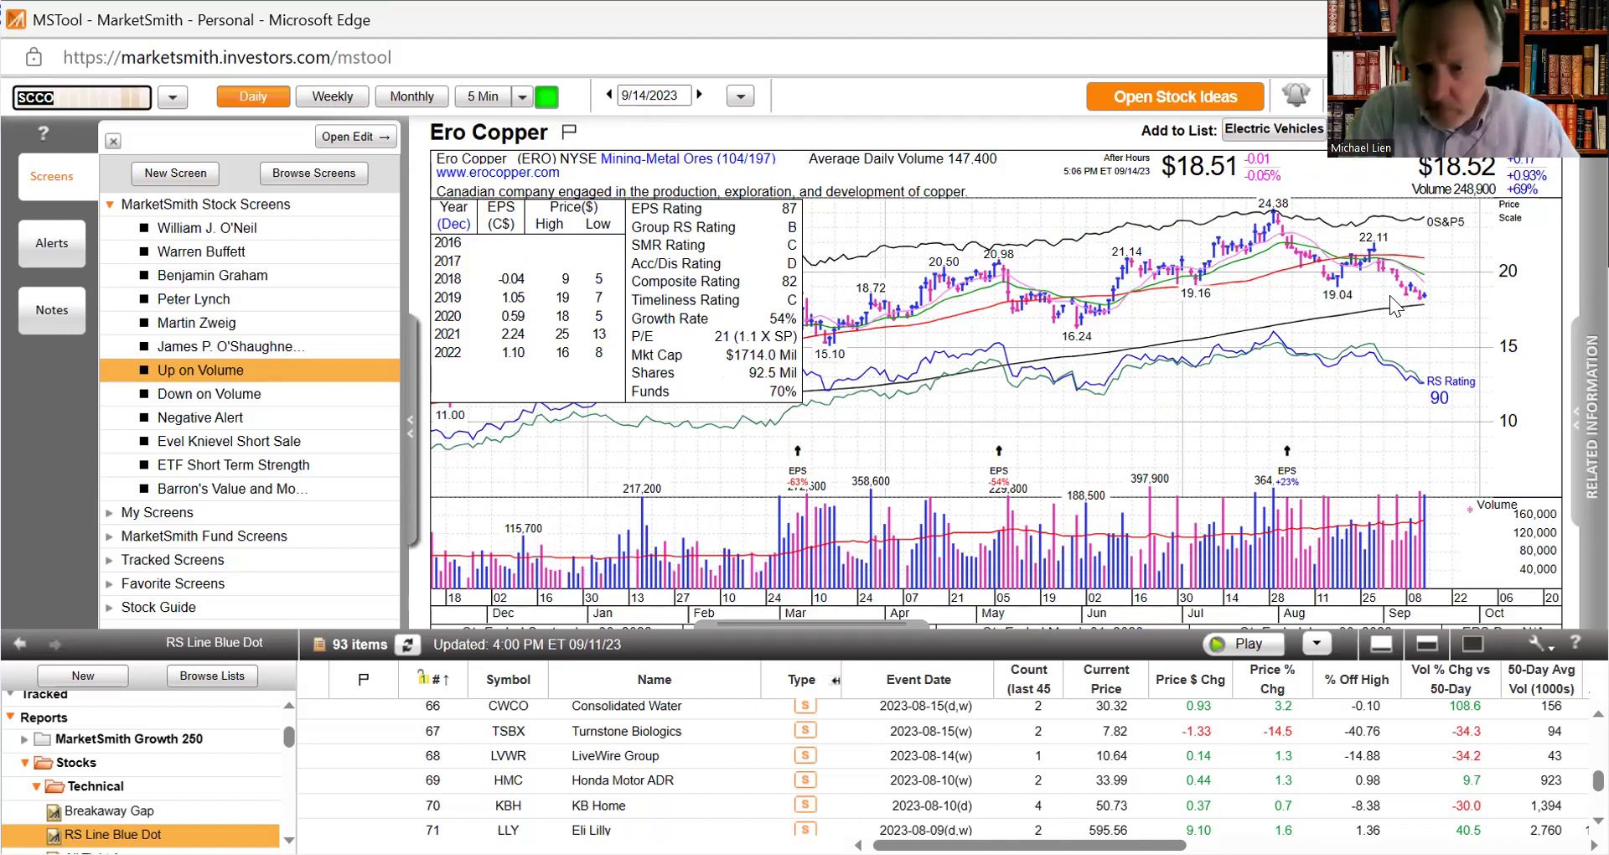
key(Return)
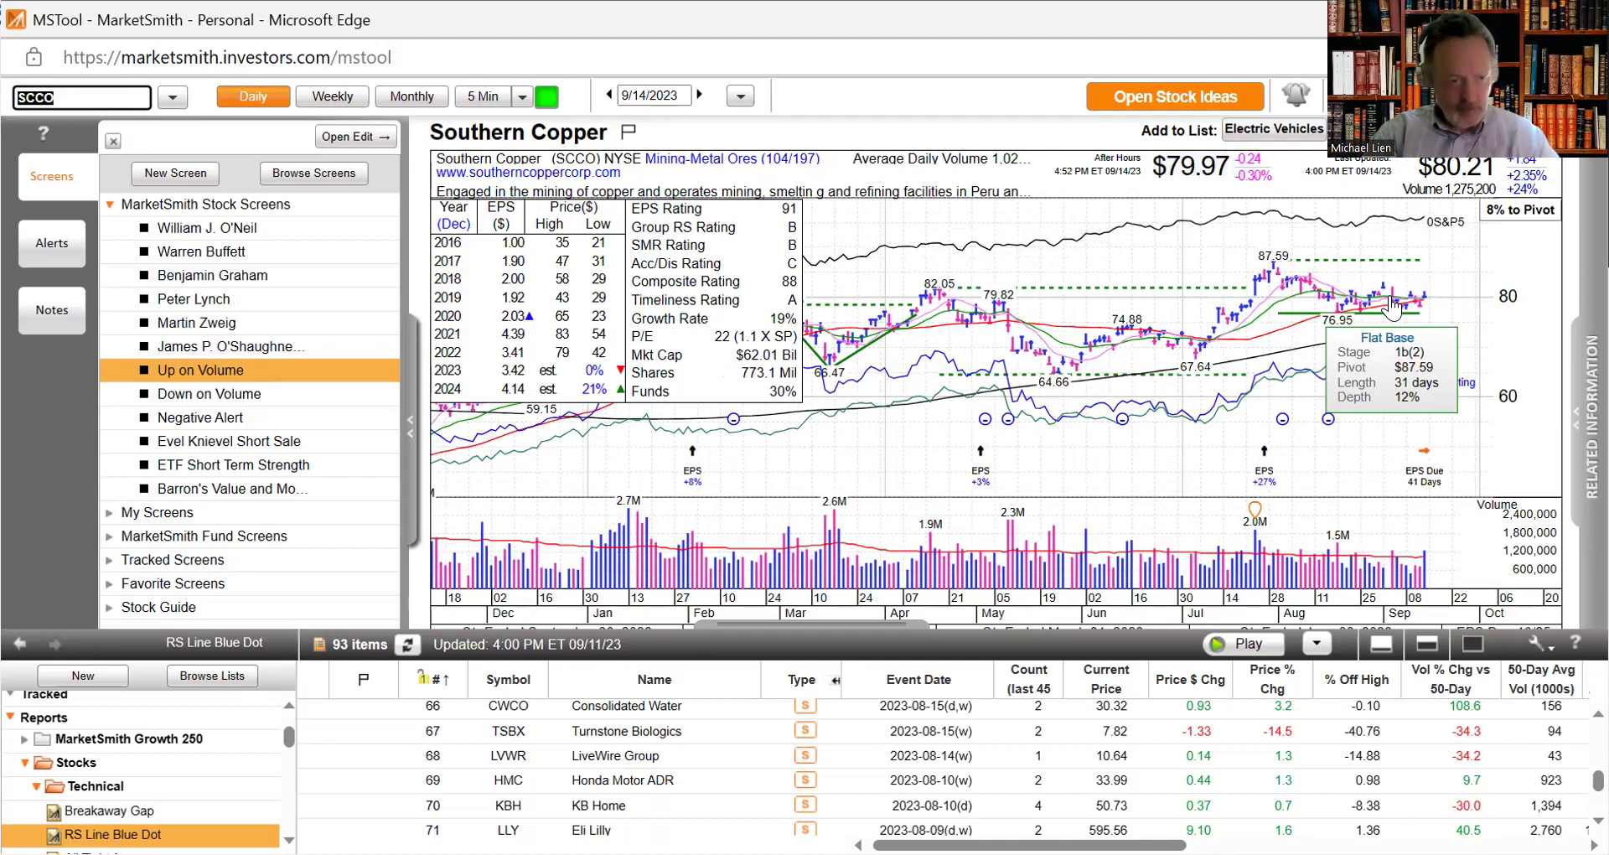
text(F)
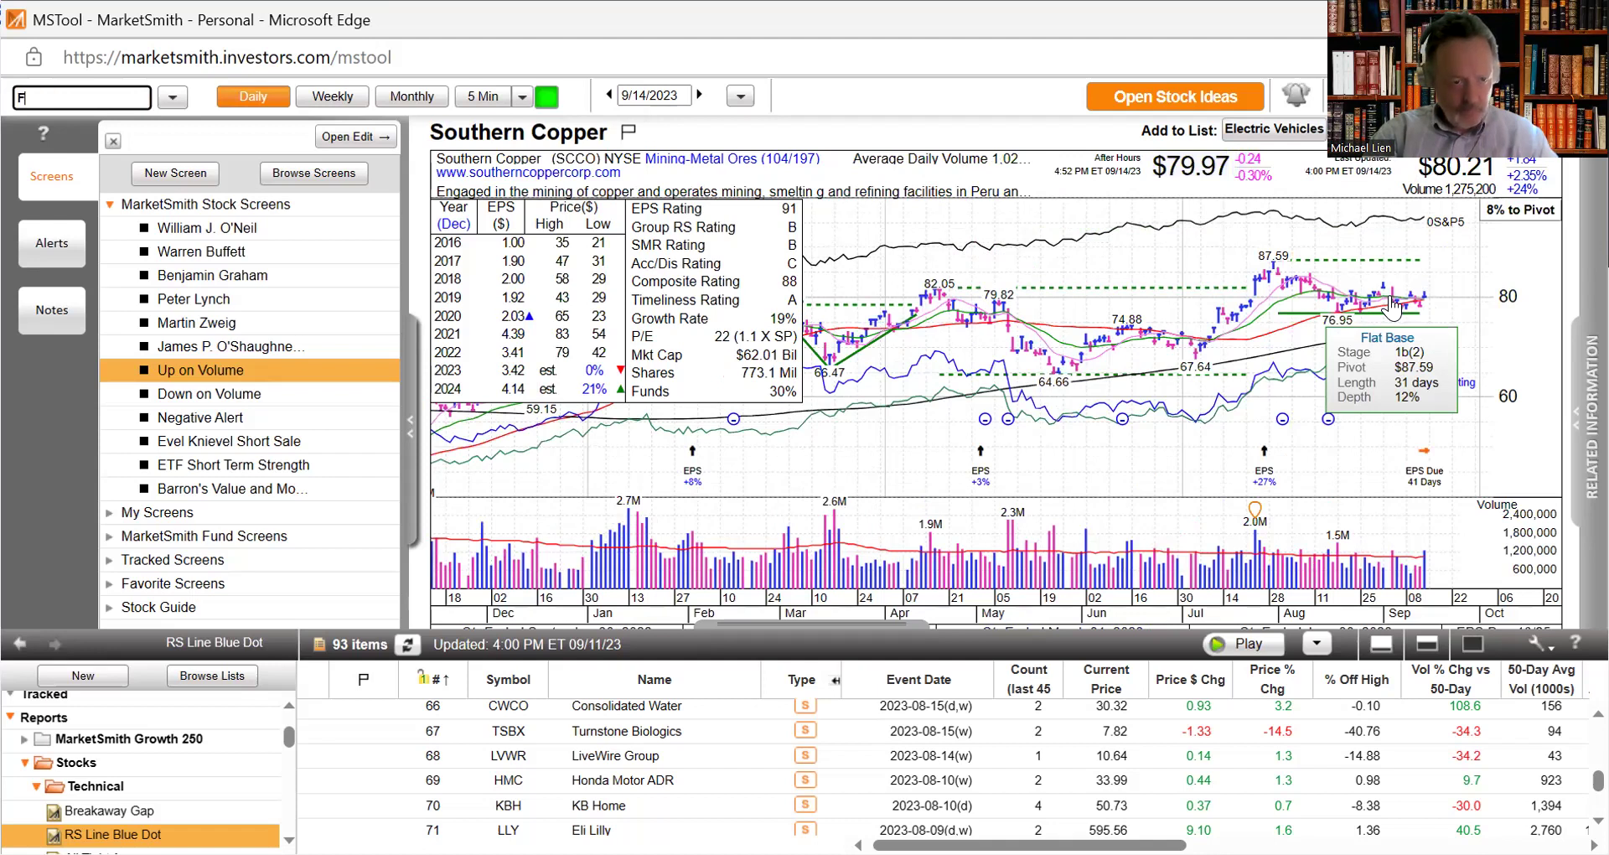
text(CX)
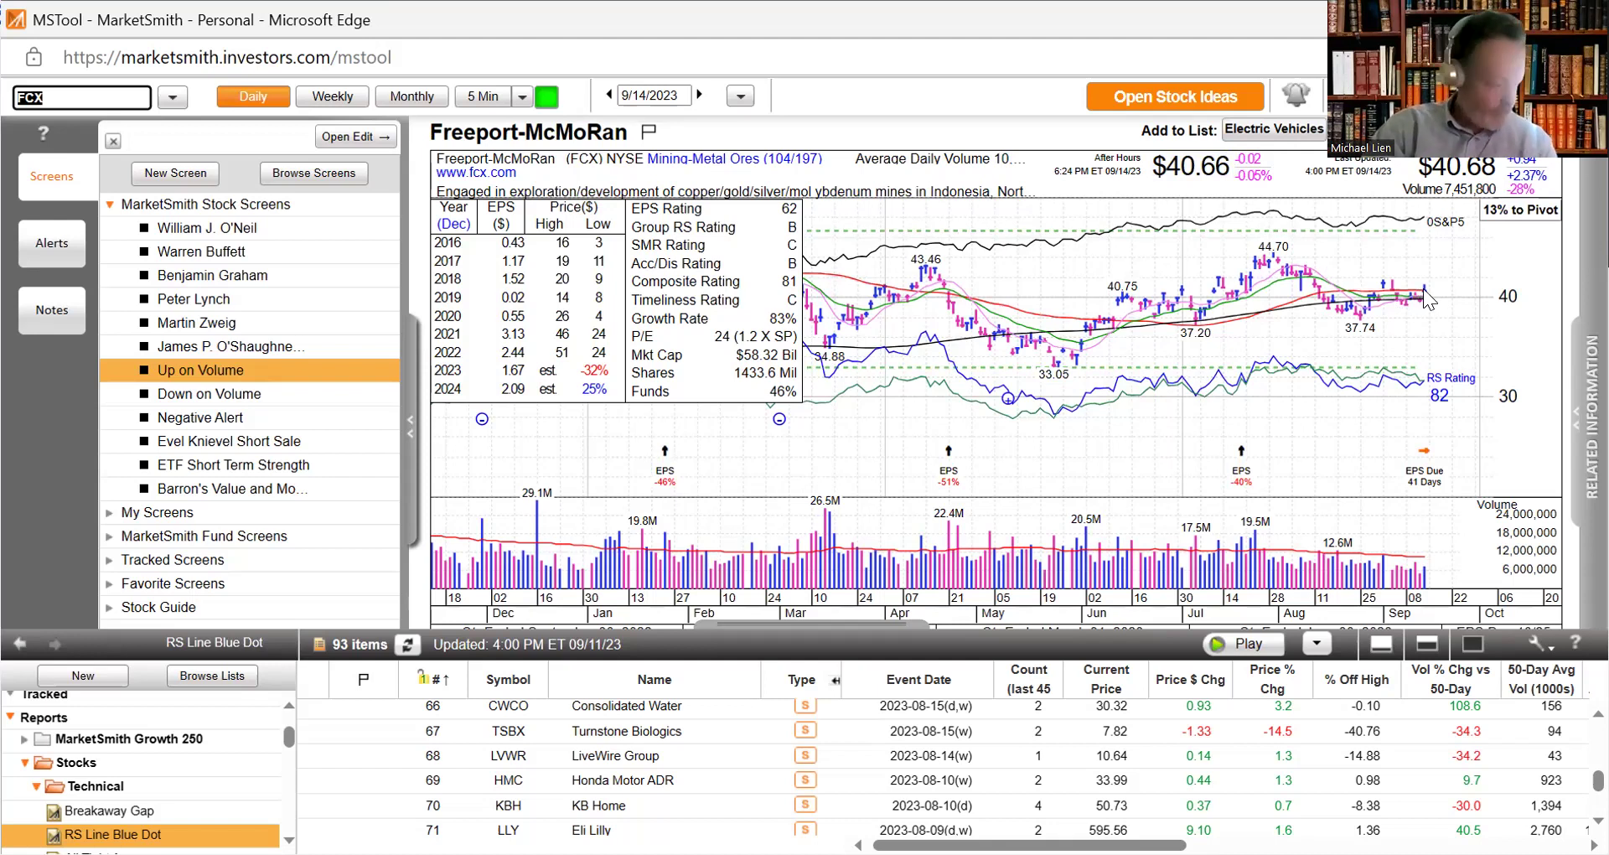
Step: Bring up the daily charts for the two biotech funds, iShares Biotech ETF (IBB) and SPDR S&P Biotech (XBI)
text(IBB)
key(Return)
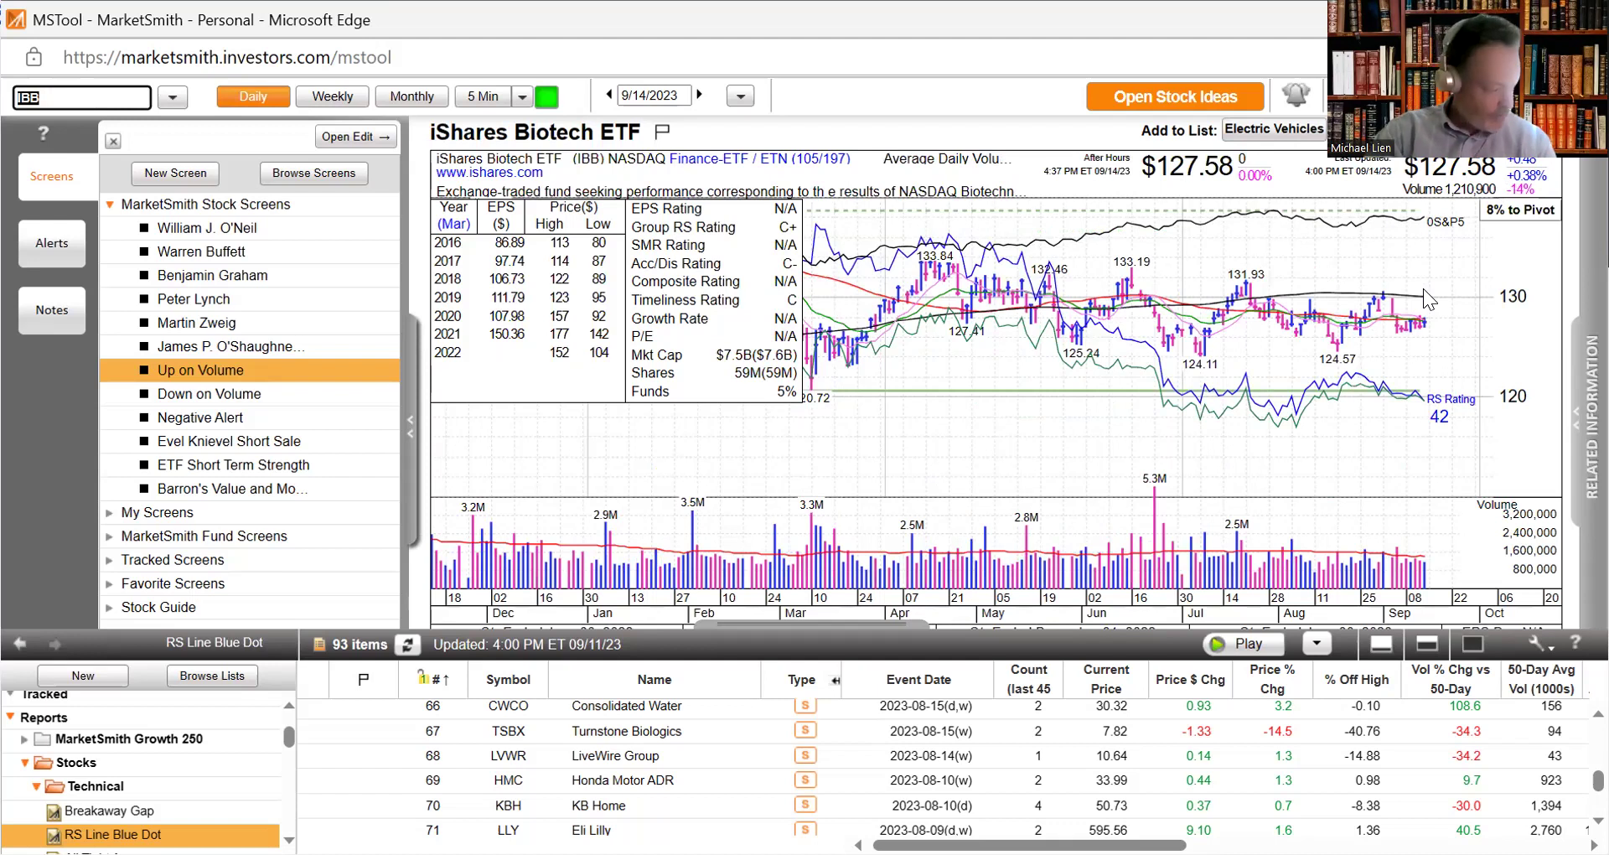
text(X)
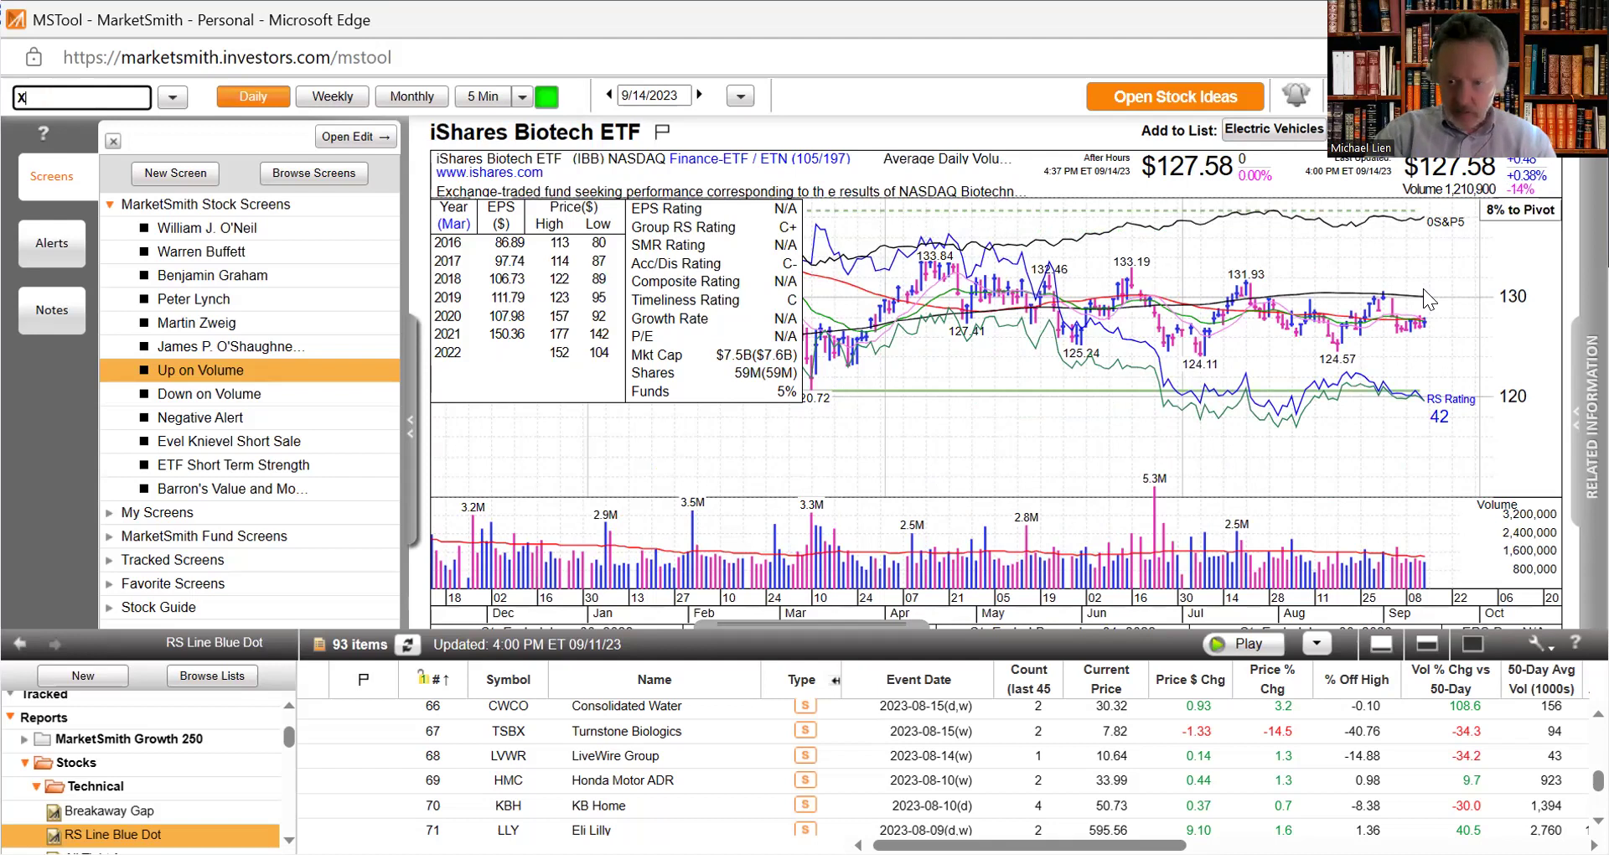
text(BI)
key(Return)
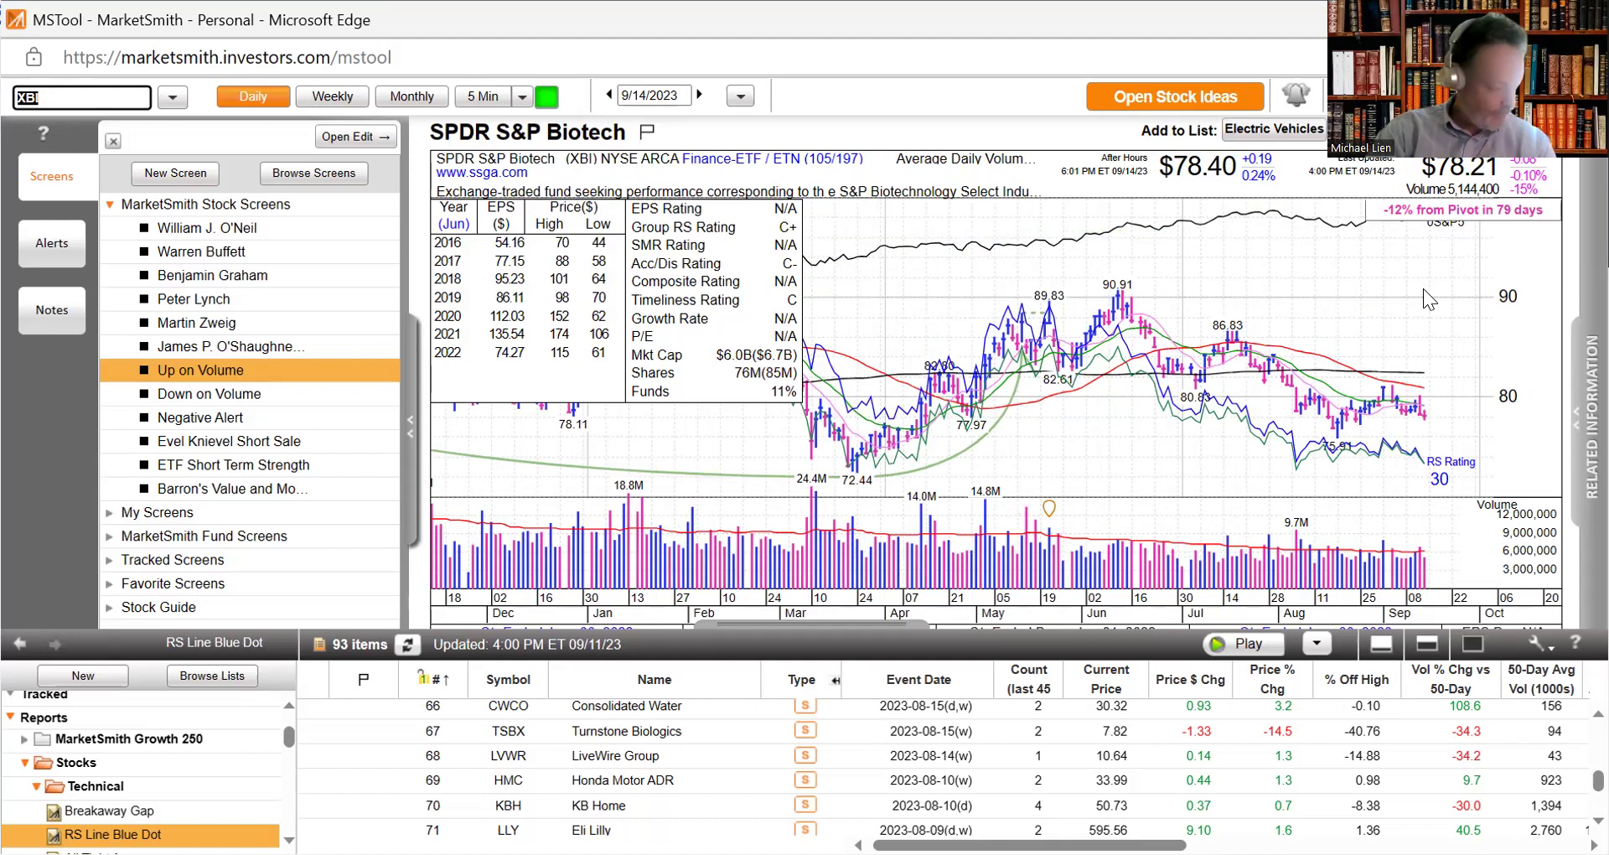
Step: Bring up the daily chart for the iShares Expanded Tech-Software ETF (IGV), followed by the one for the Technology Select Sector fund (XLK)
text(IG)
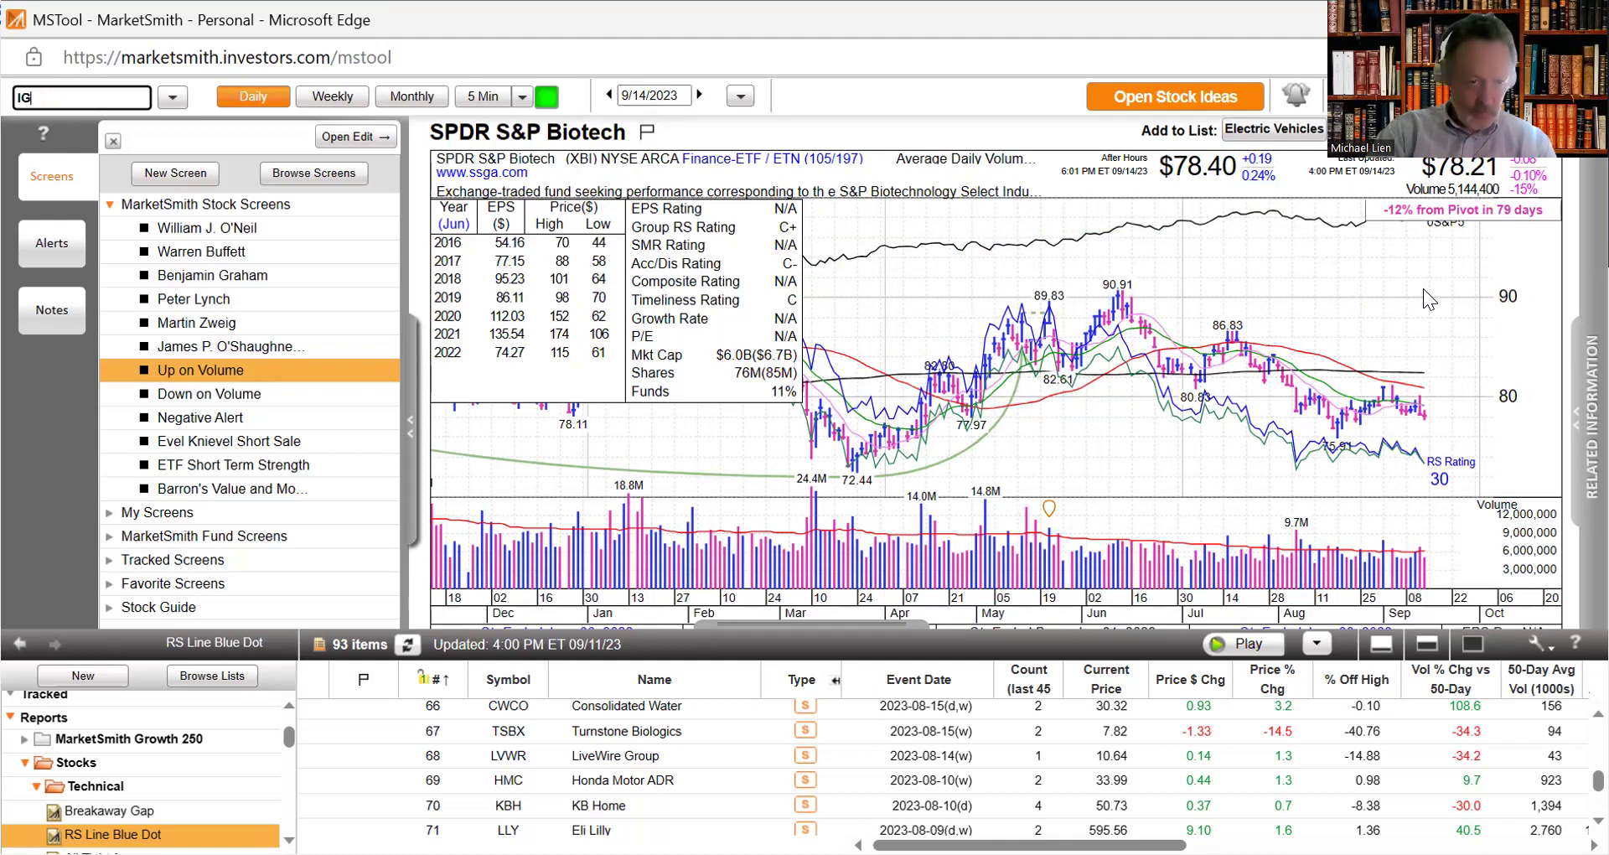
text(V)
key(Return)
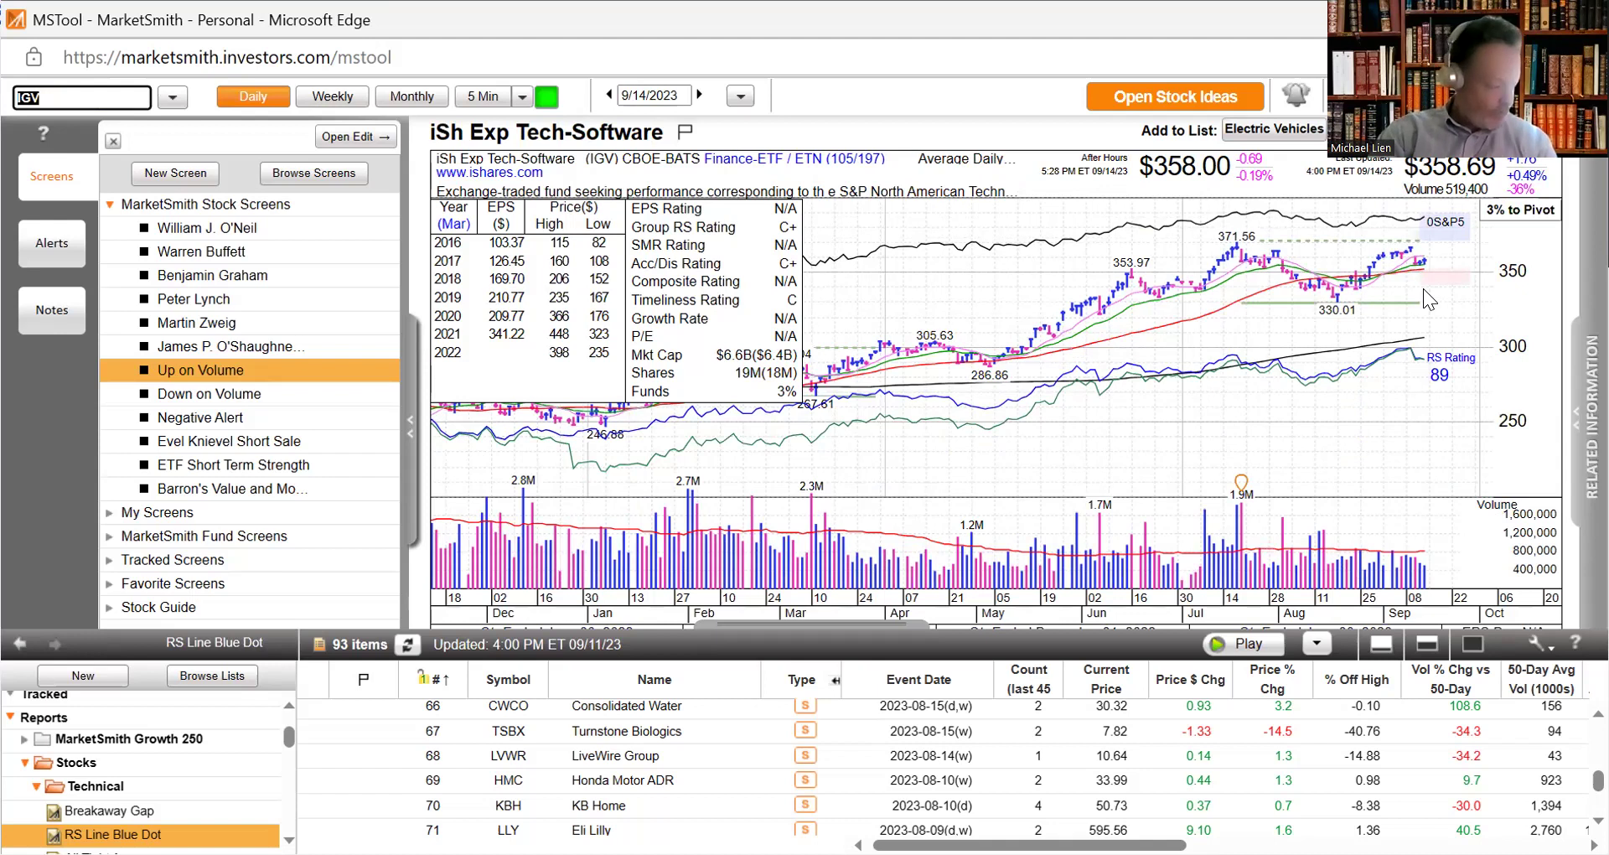
text(XL)
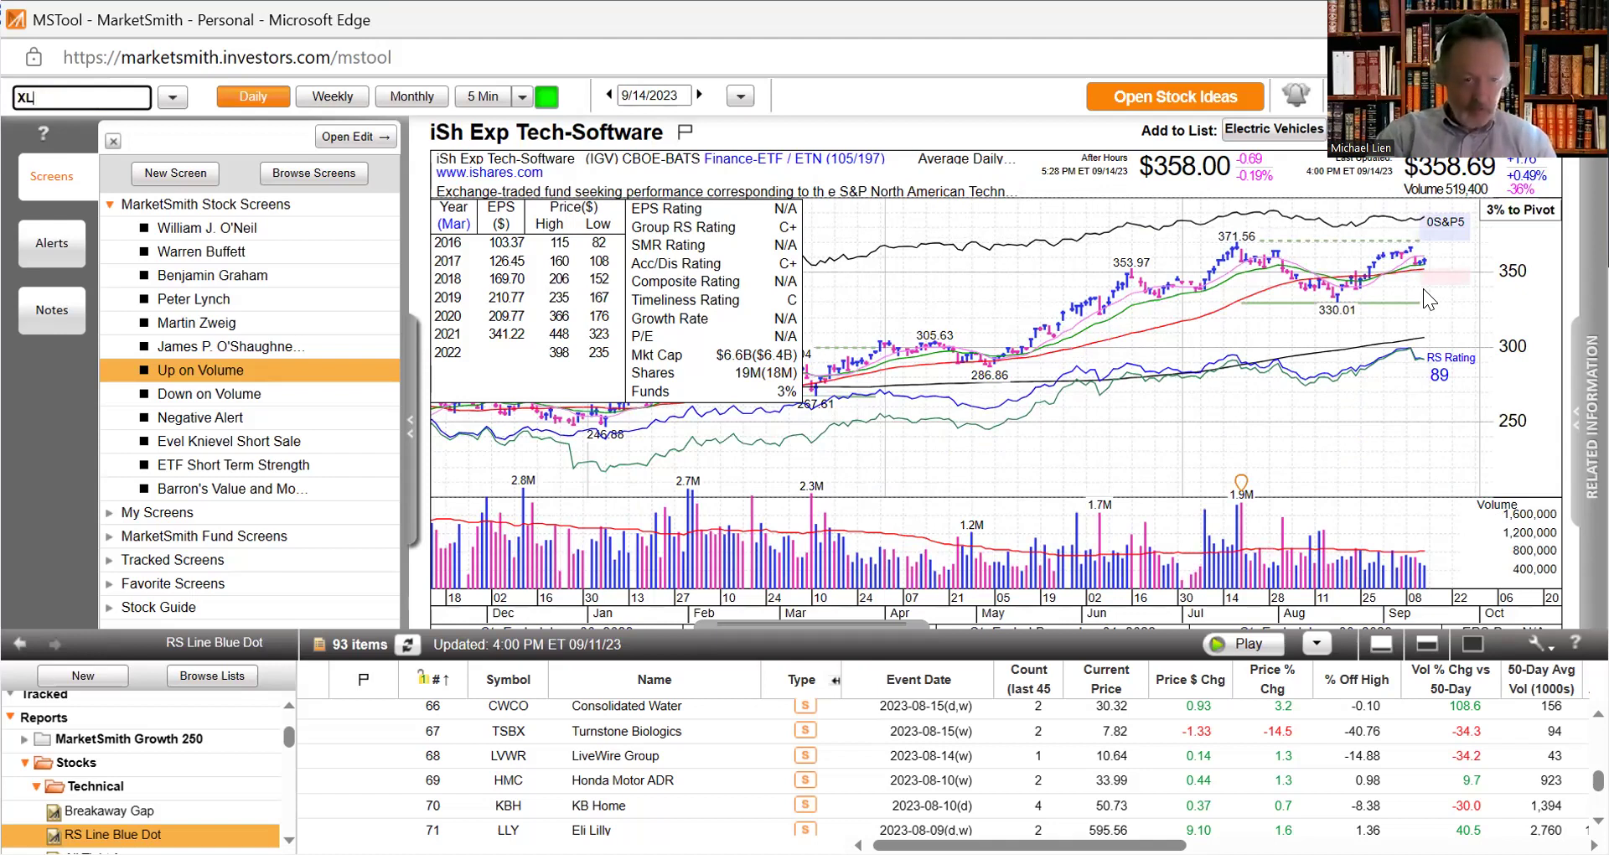
text(K)
key(Return)
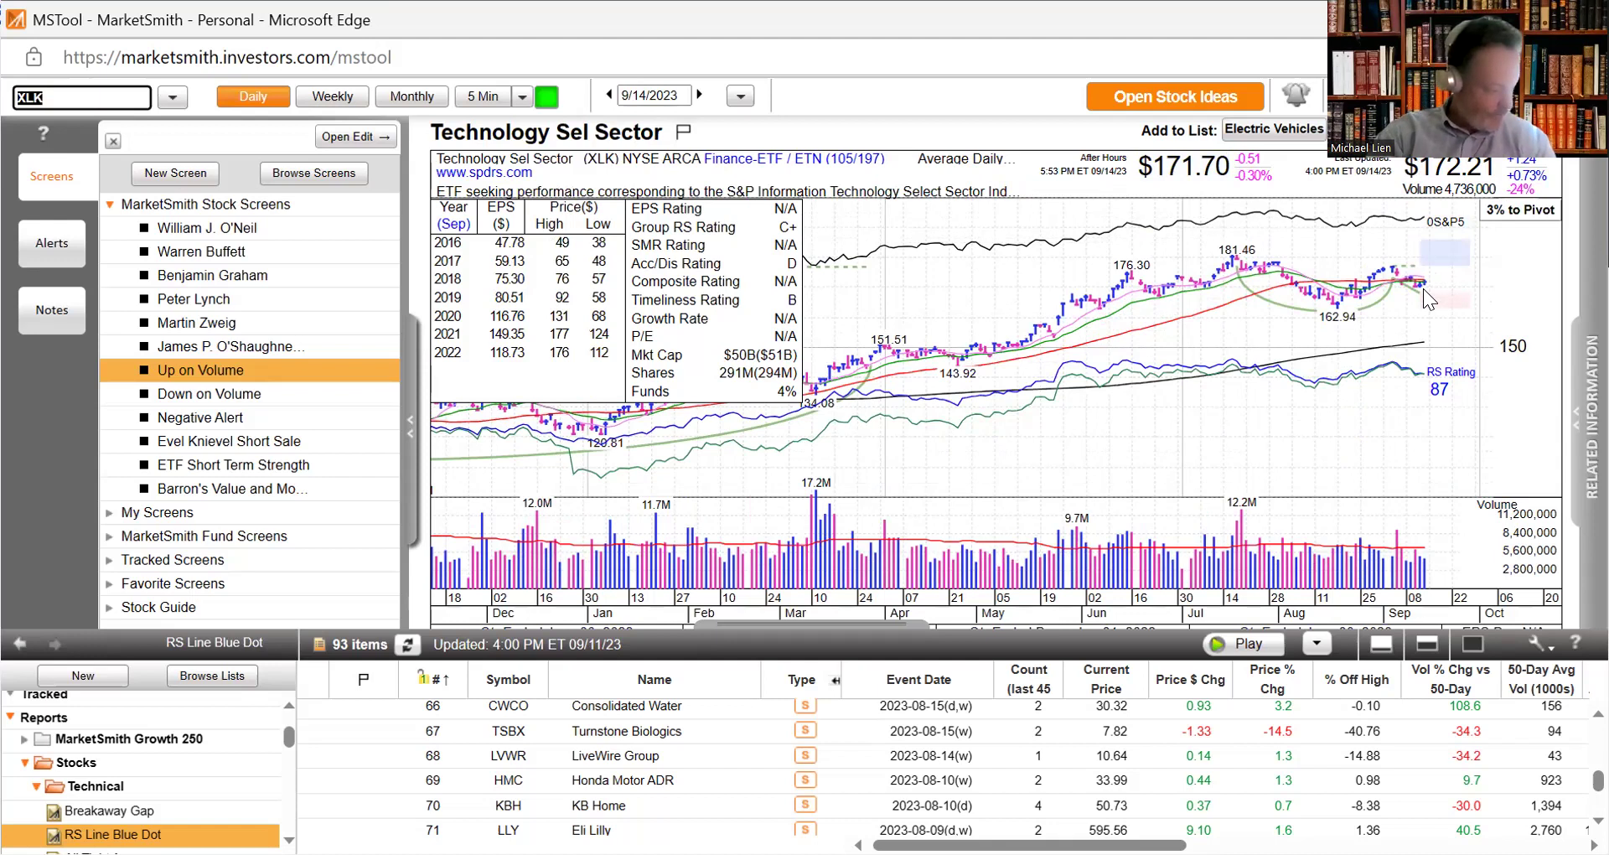
Step: Bring up the daily chart for VanEck Semiconductor (SMH), followed by the one for the Global X US Infrastructure Development ETF (PAVE)
text(SM)
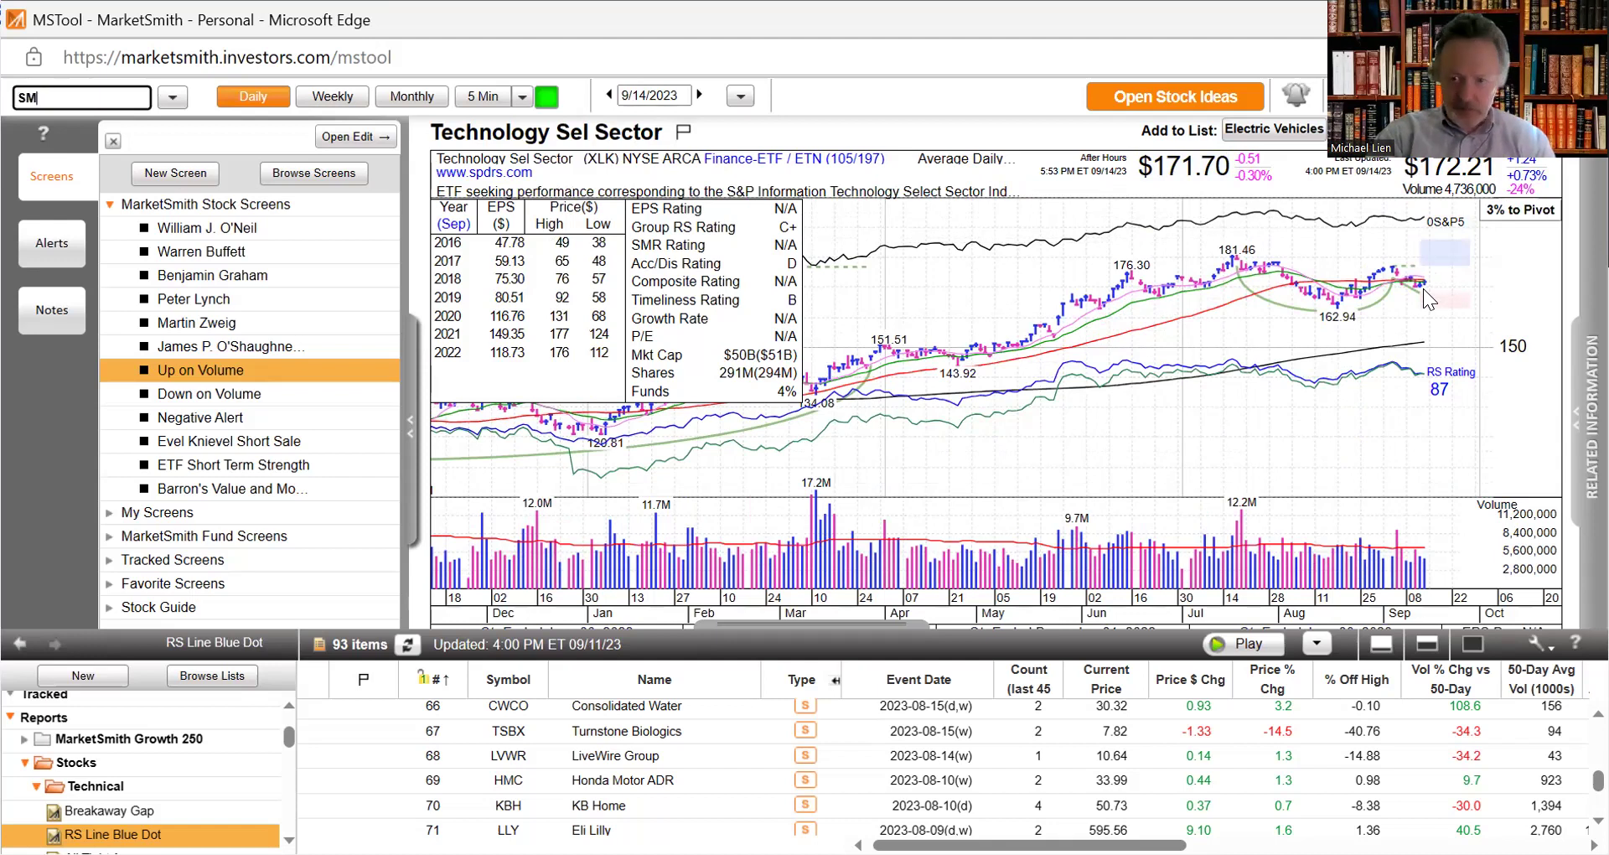
text(H)
key(Return)
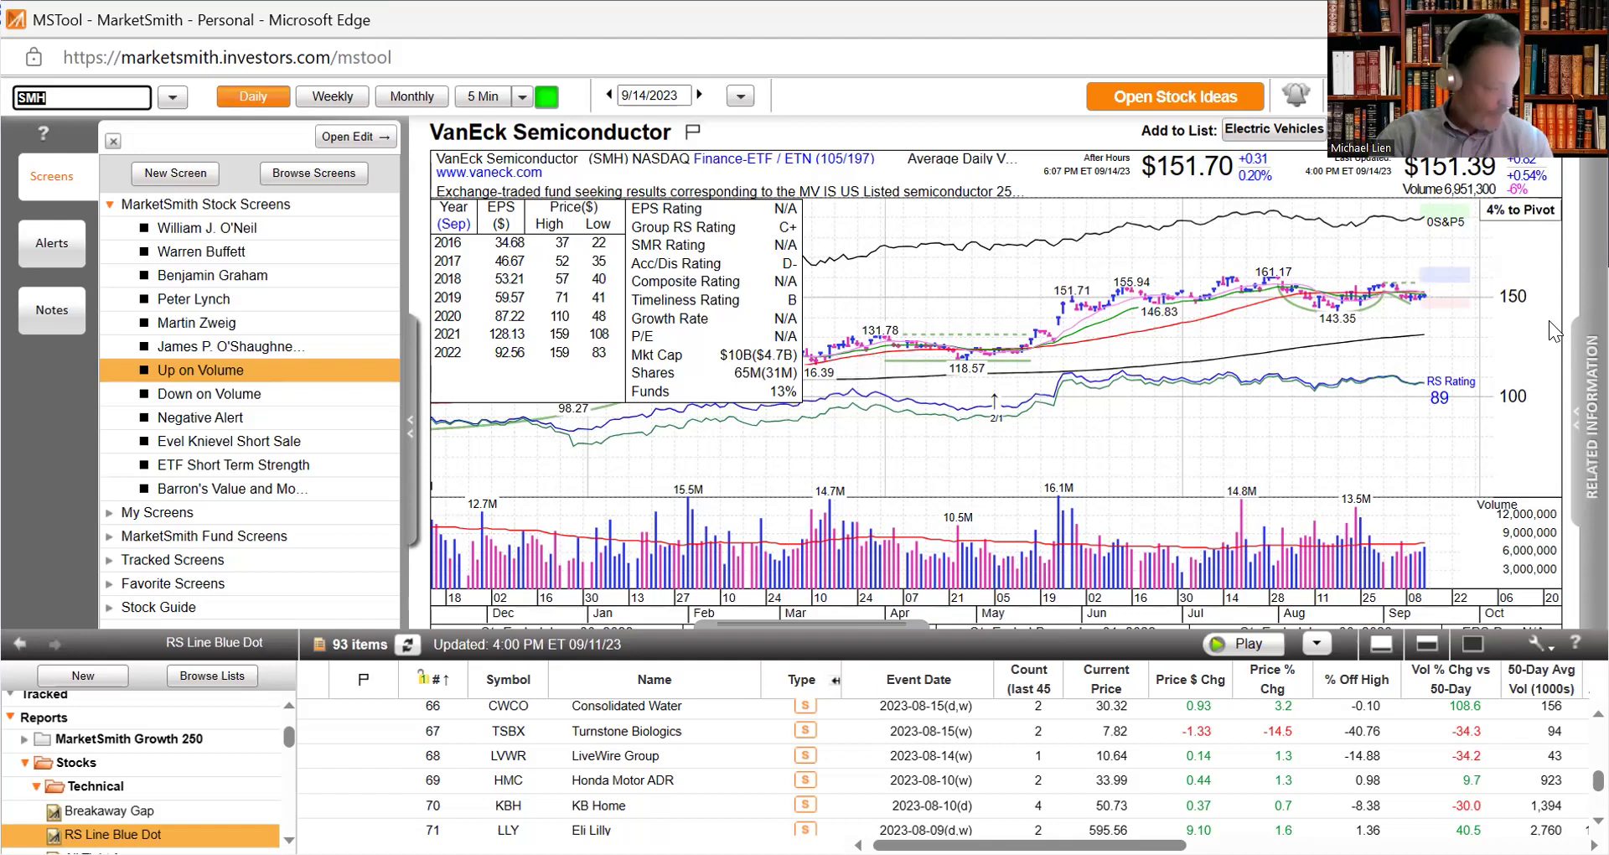
text(PA)
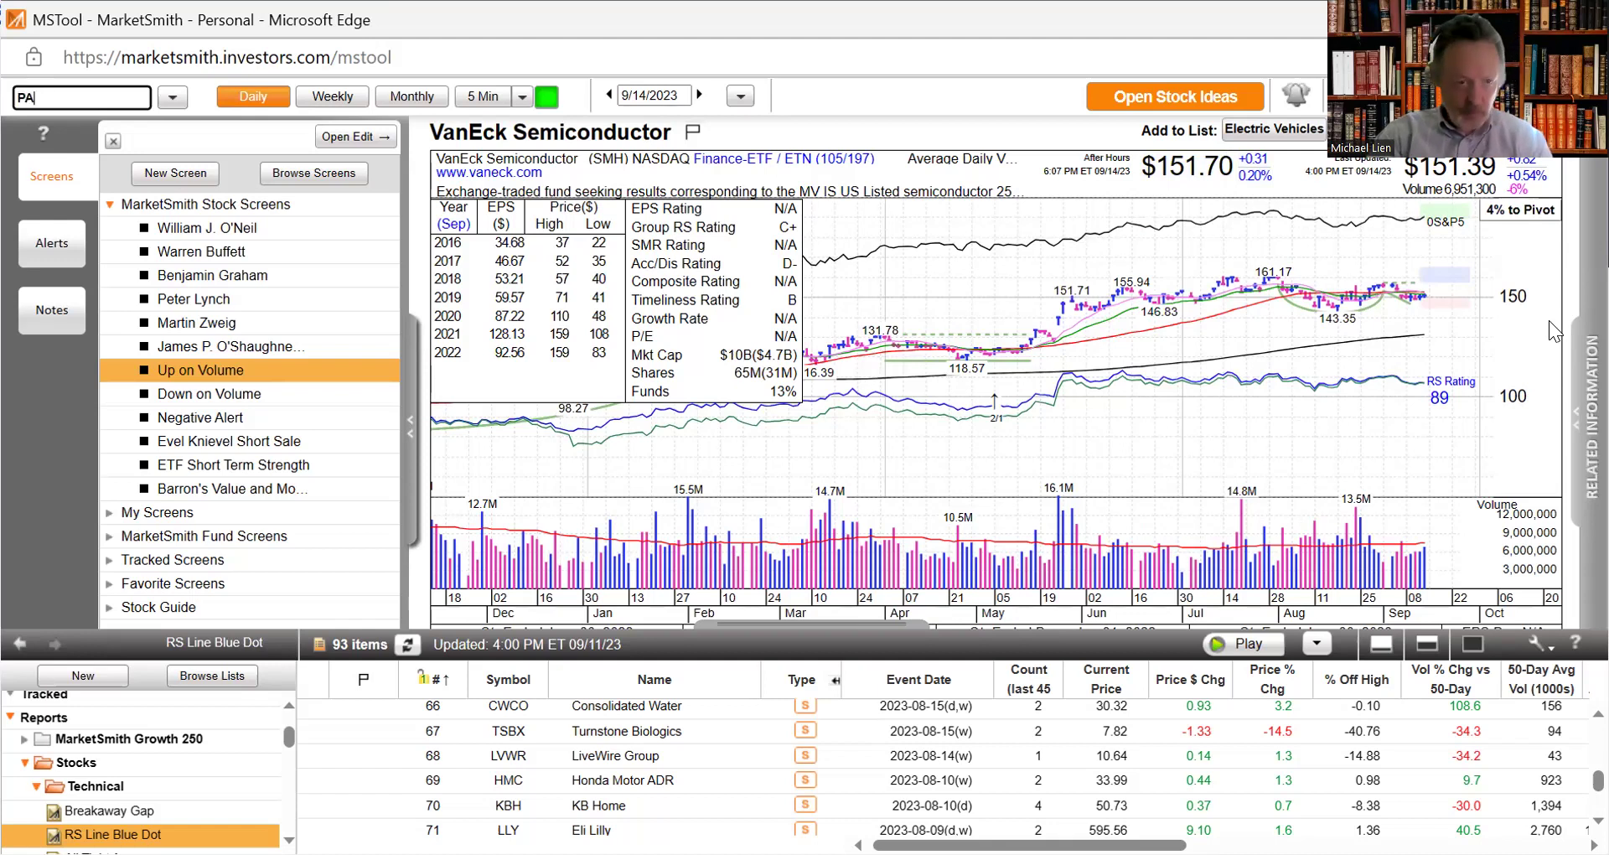
text(VE)
key(Return)
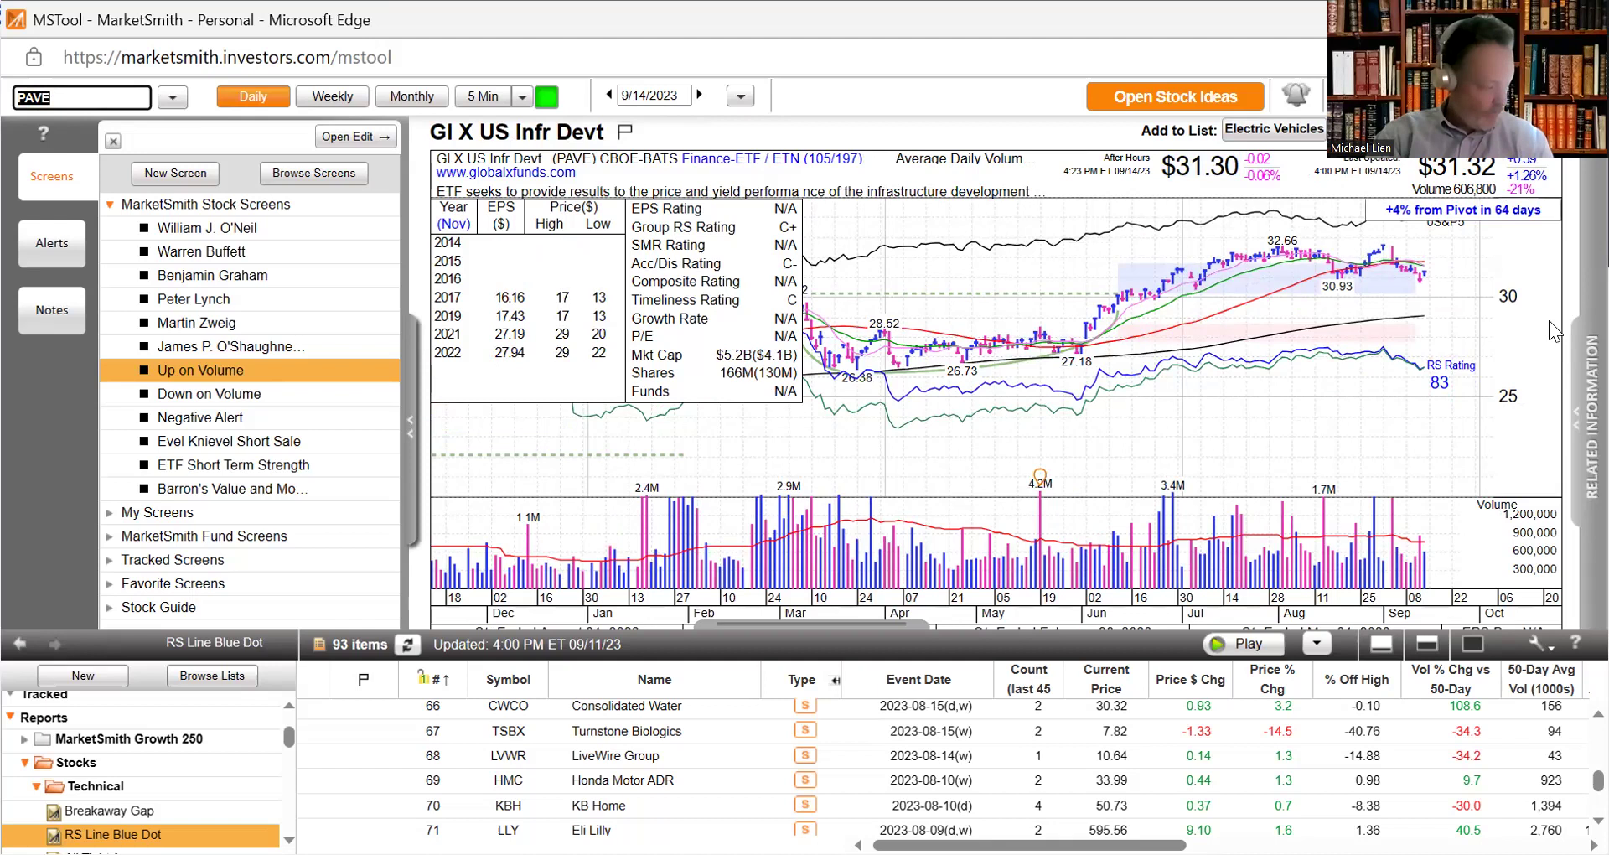
Step: Bring up the daily charts for U.S. Global Jets ETF (JETS) and Direxion Travel Bull 2X (OOTO), and read OOTO's 09/14/2023 bar
text(JETS)
key(Return)
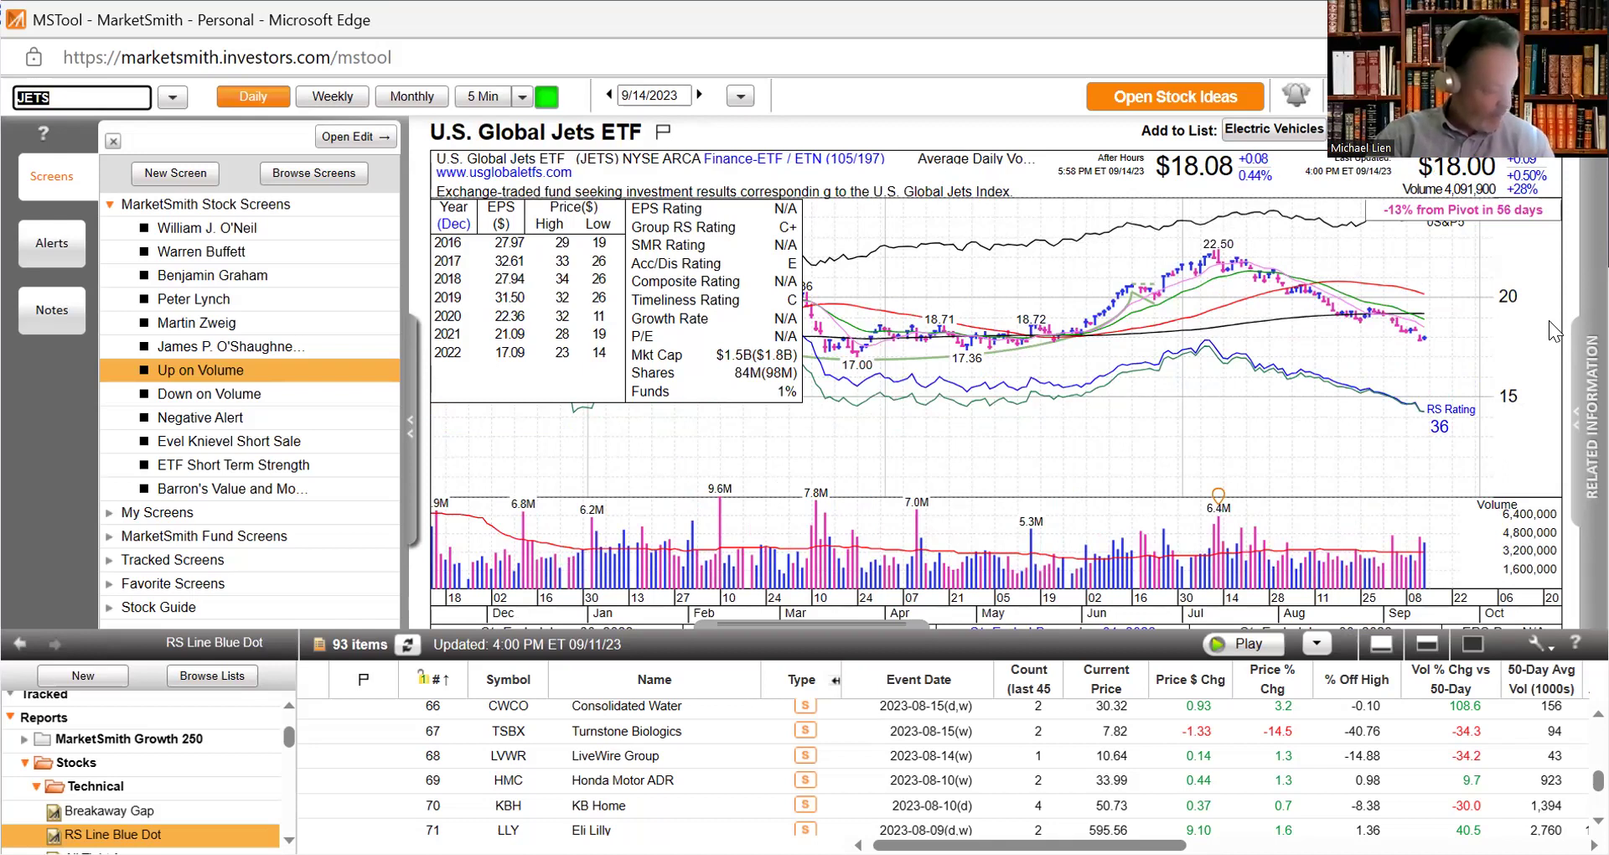
text(O)
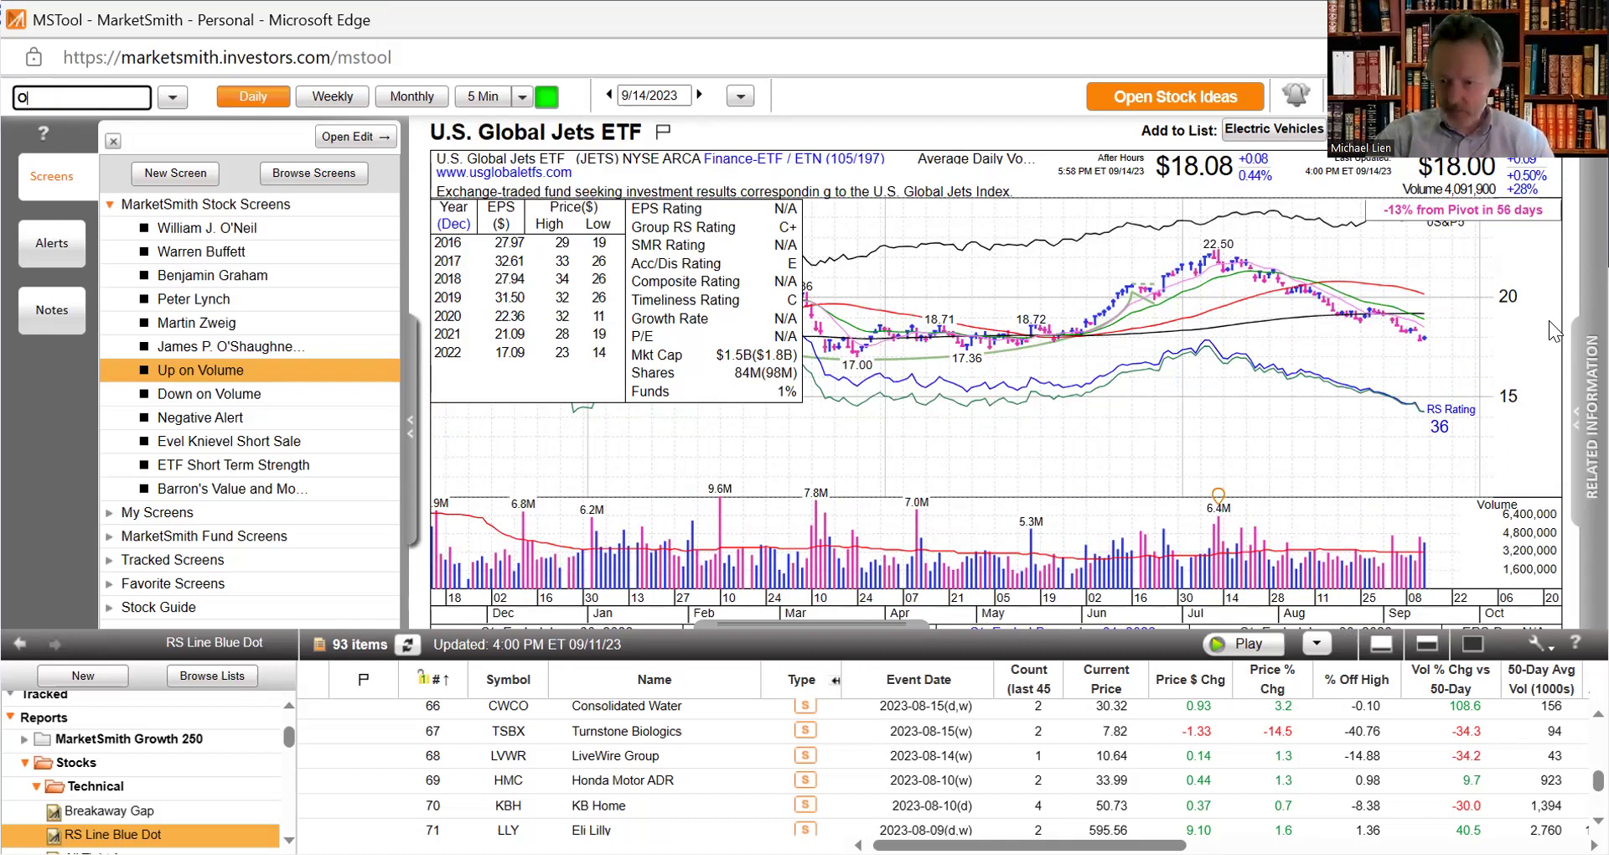
text(OTO)
key(Return)
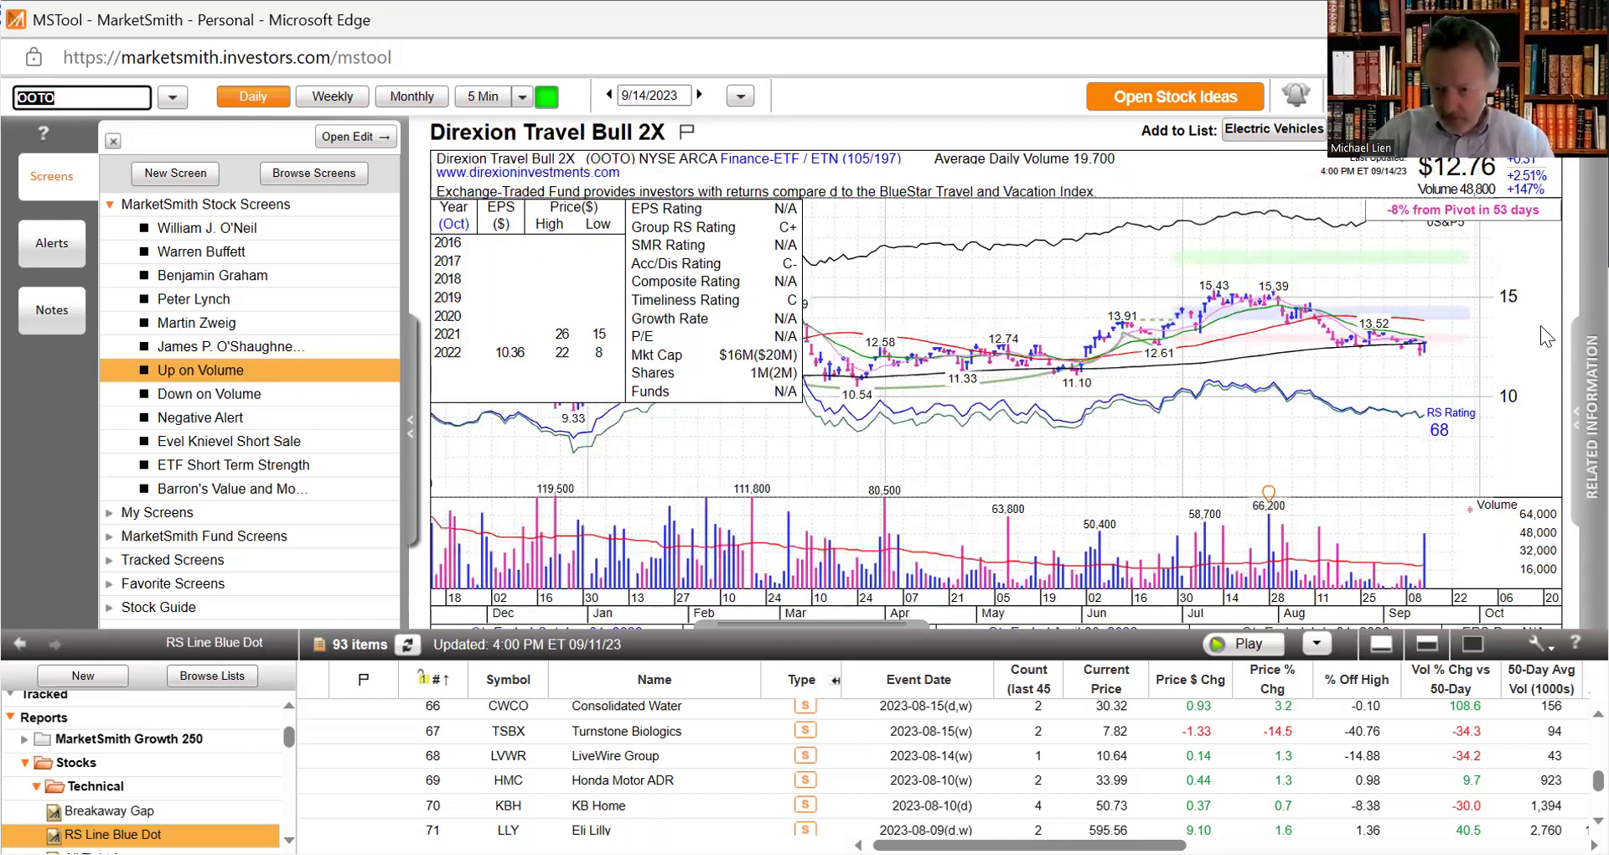
click(1423, 352)
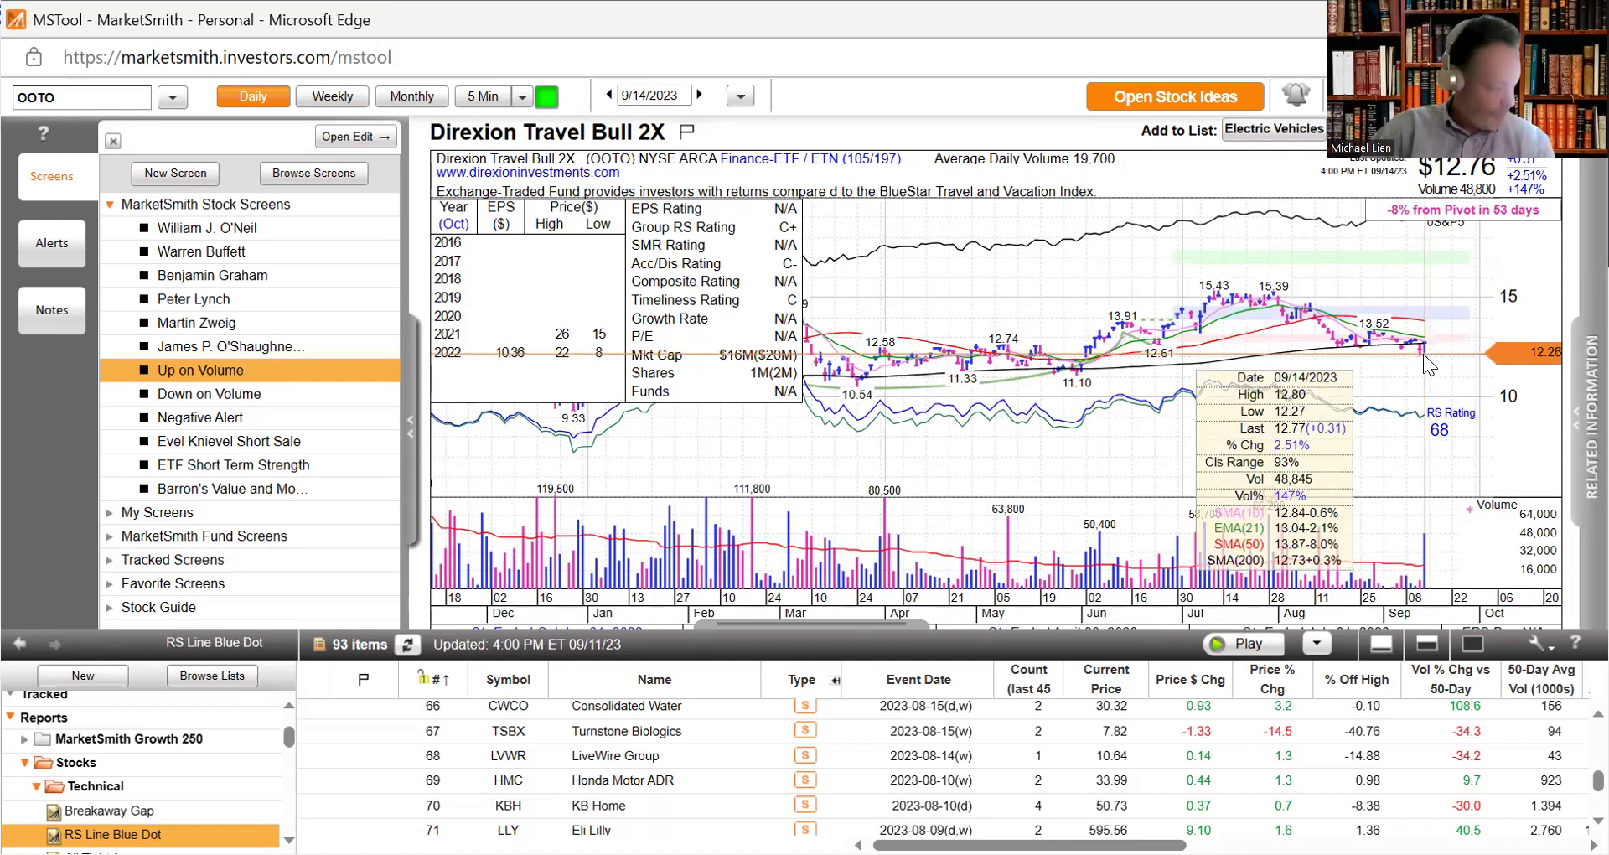
click(1423, 354)
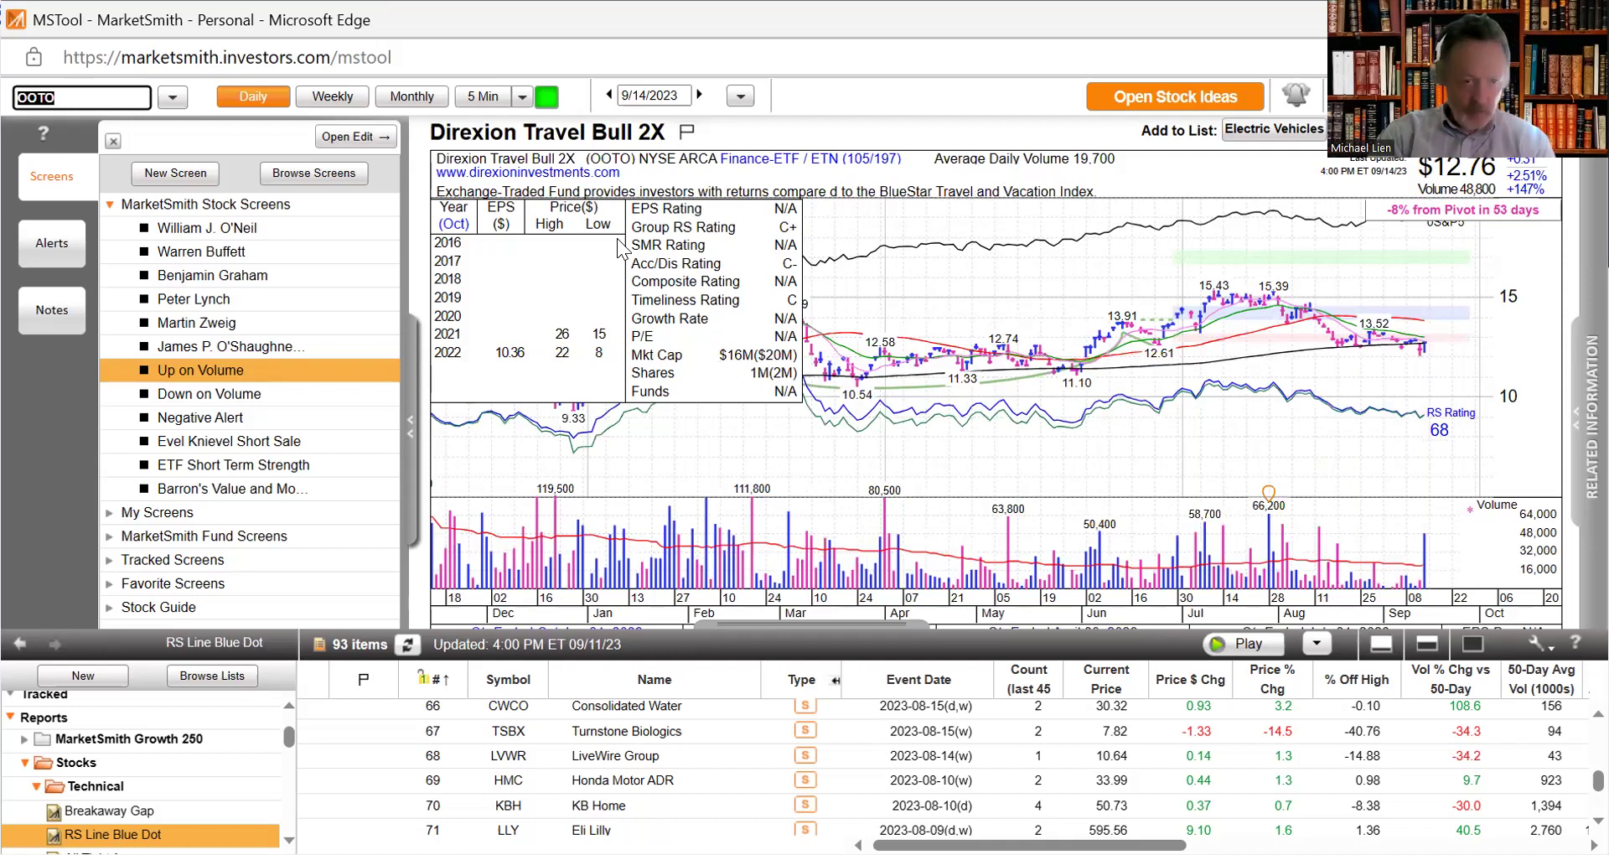
Step: Bring up the daily chart for the Materials Select Sector SPDR (XLB), followed by the one for SPDR S&P Metals & Mining (XME)
text(XLB)
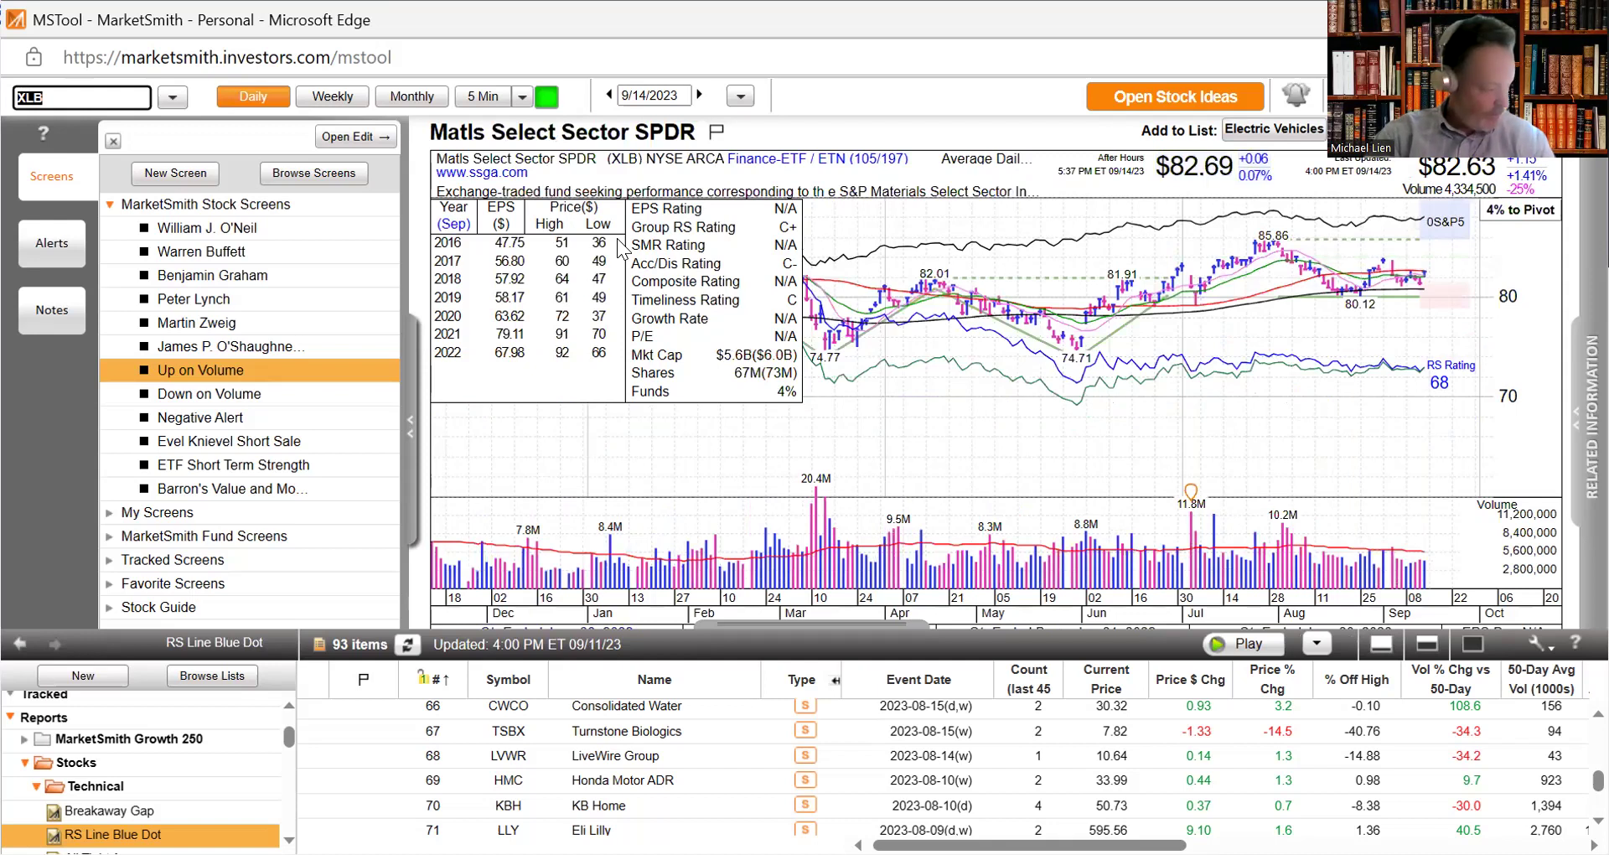
text(XME)
key(Return)
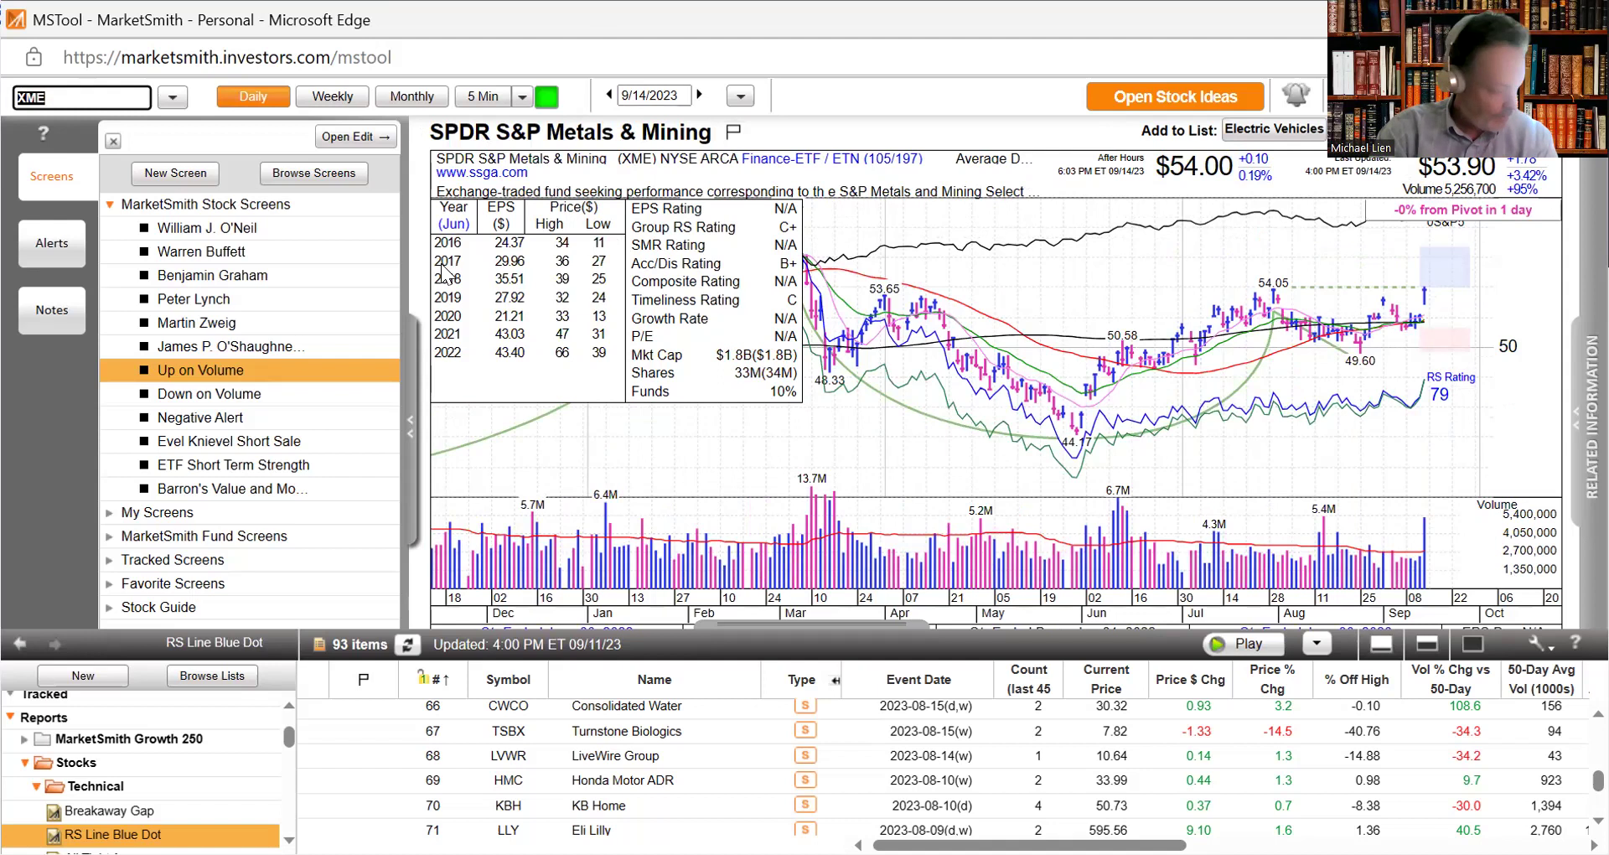
Step: Bring up the daily chart for SPDR S&P Homebuilders (XHB), followed by the one for the CBOE 10-year Treasury note yield index (0TNX)
text(XH)
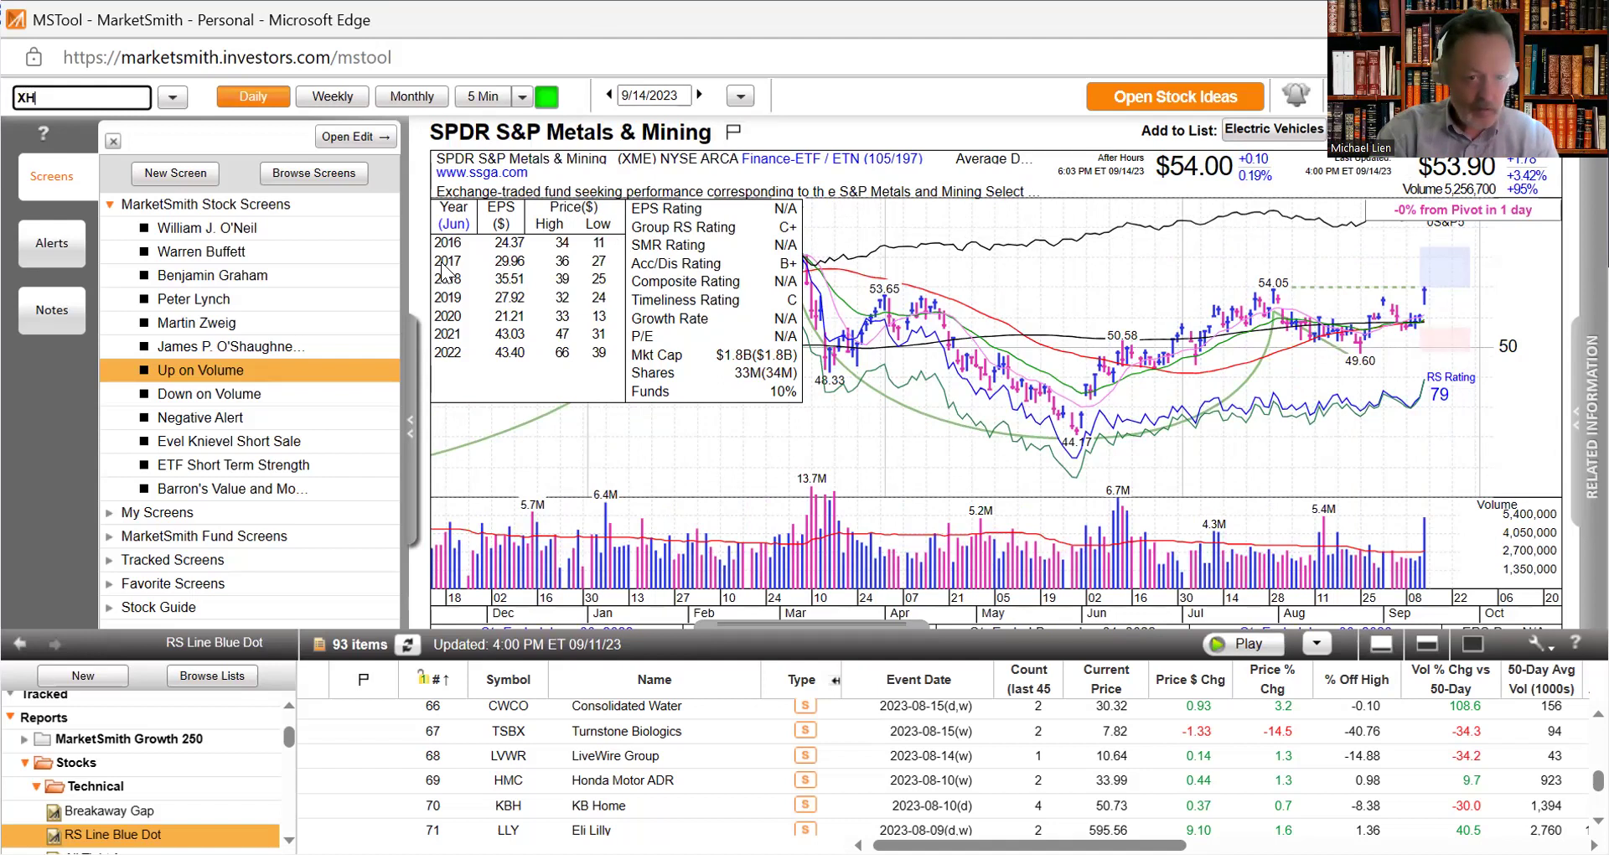
text(B)
key(Return)
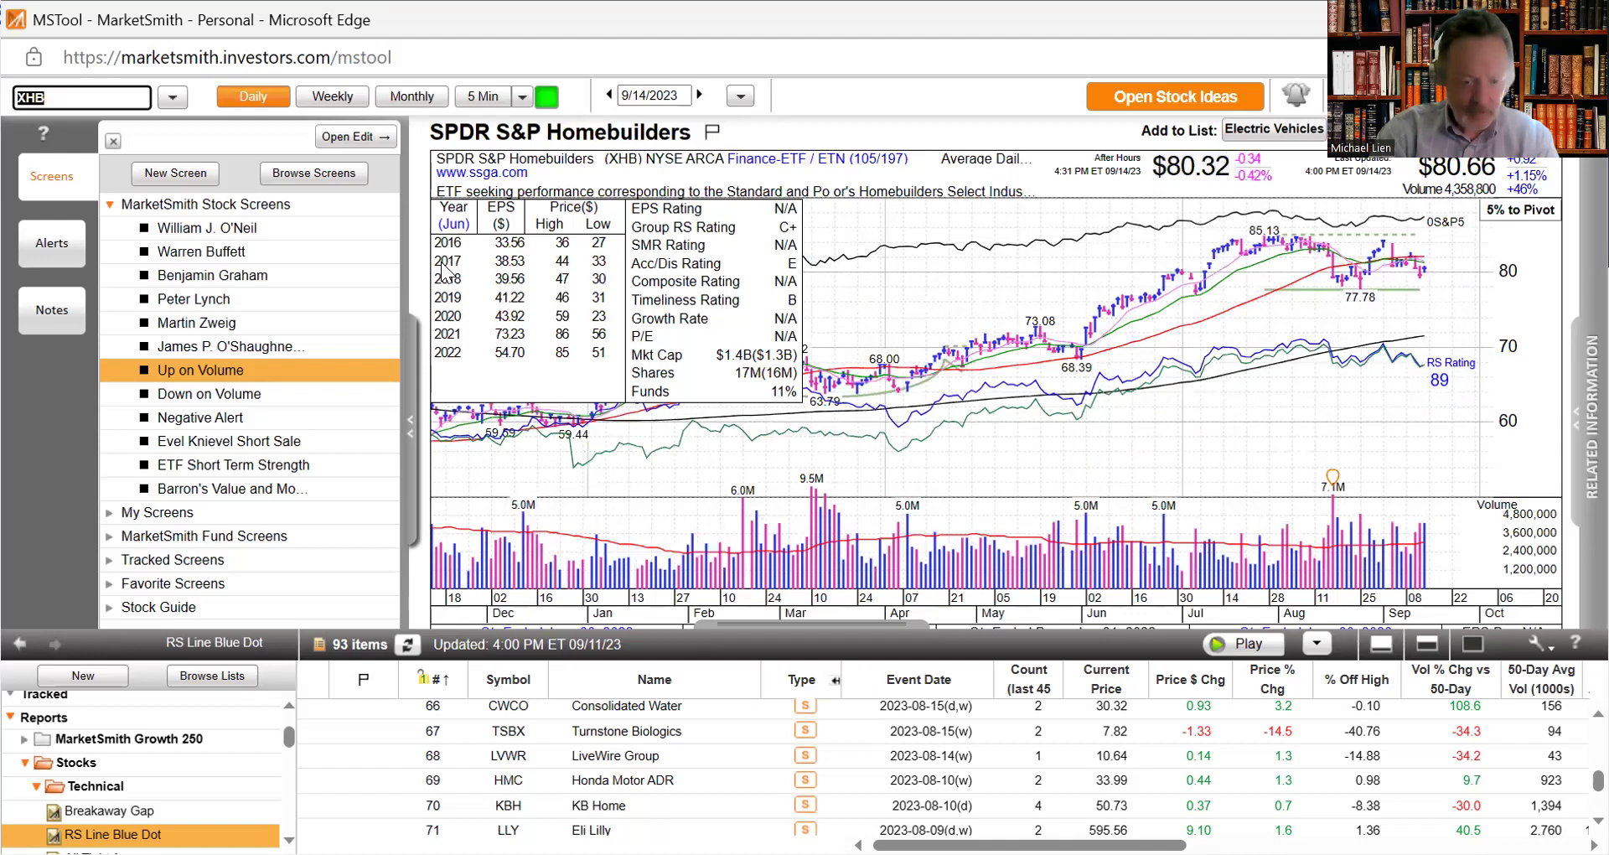
text(0TNX)
key(Return)
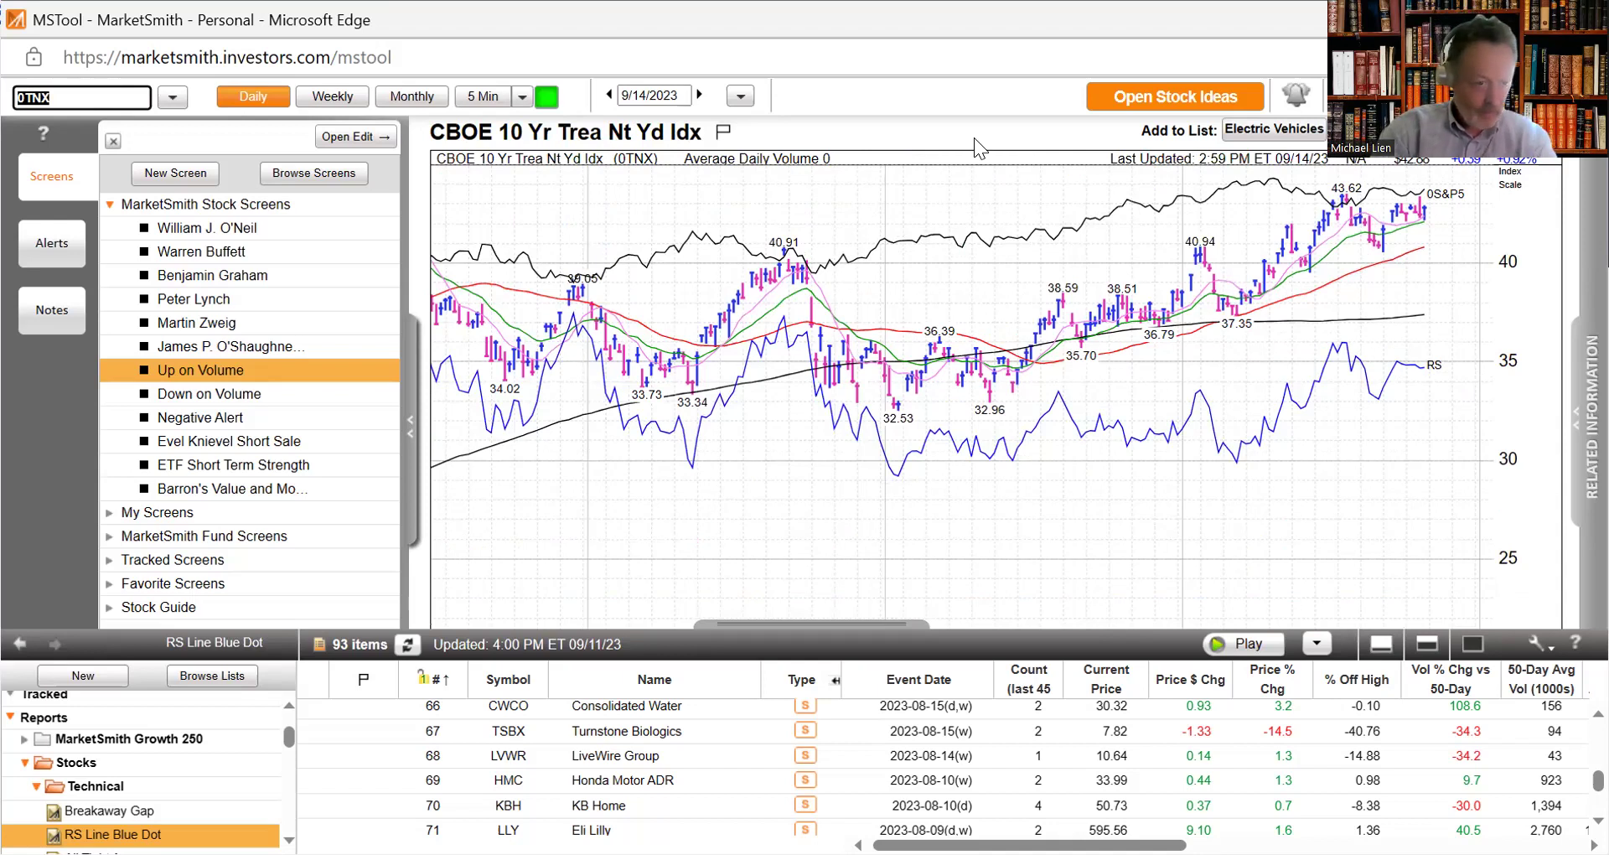
Step: Bring up the daily chart for ProShares UltraShort 20+ (TBT), followed by the one for the CBOE Volatility Index (0VIX)
text(T)
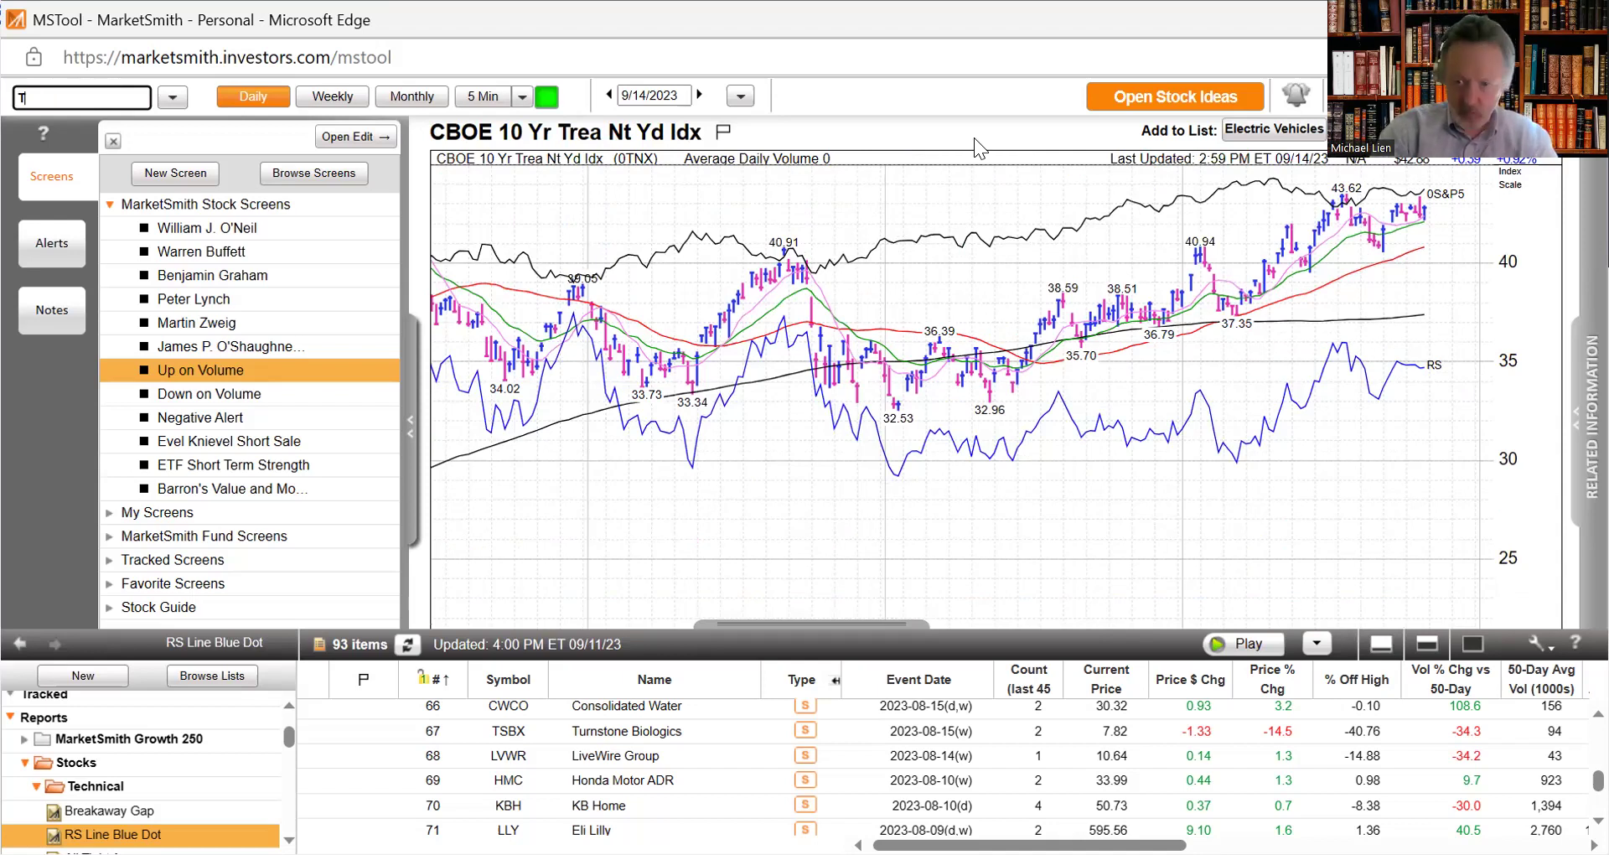
text(BT)
key(Return)
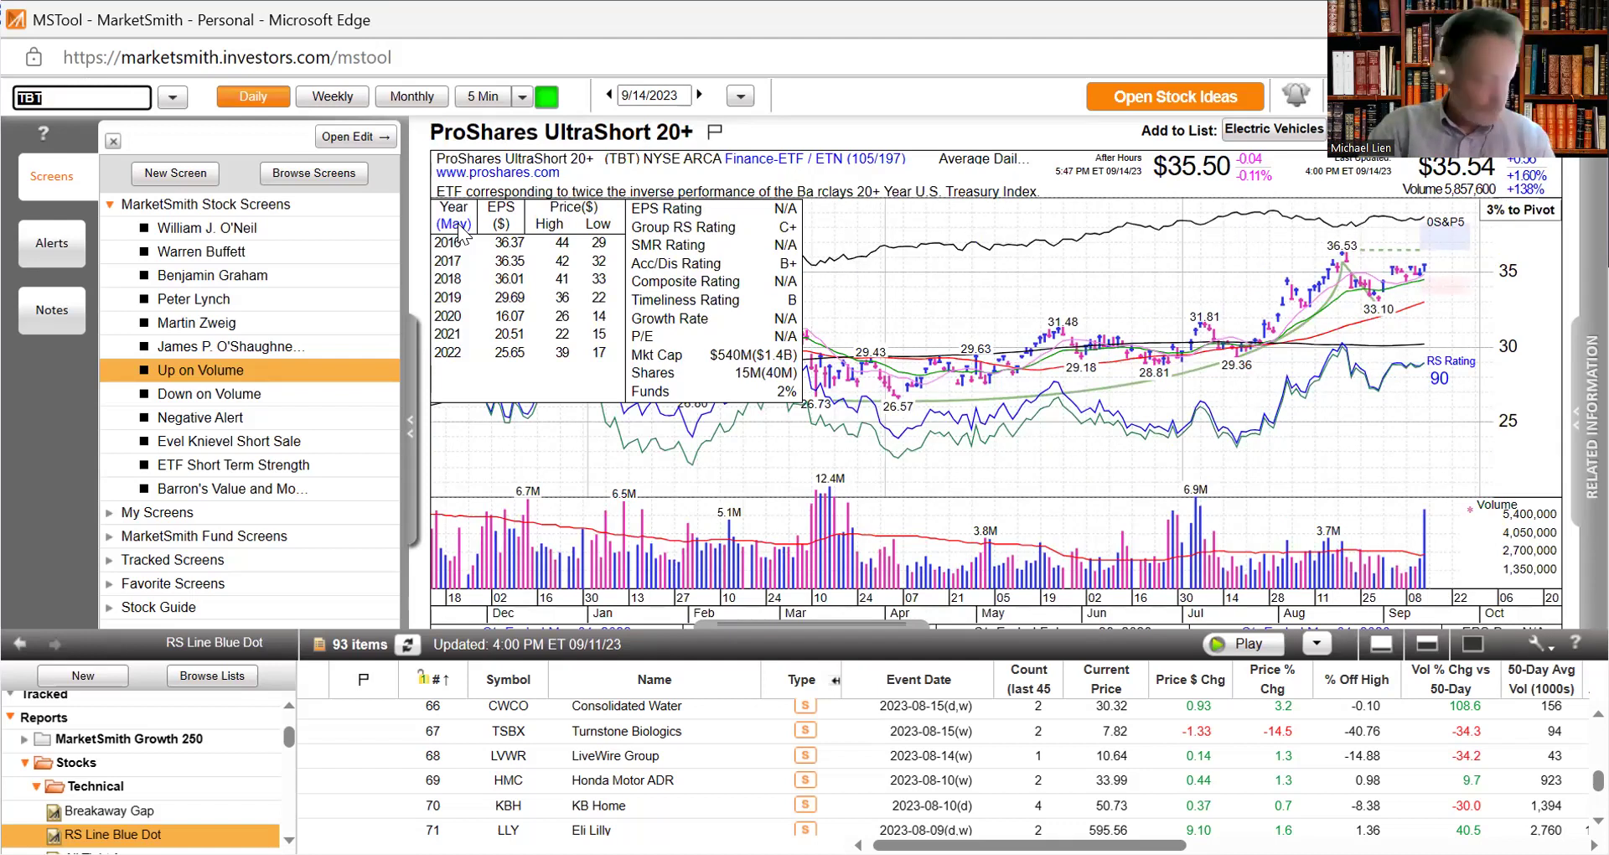
text(0VIX)
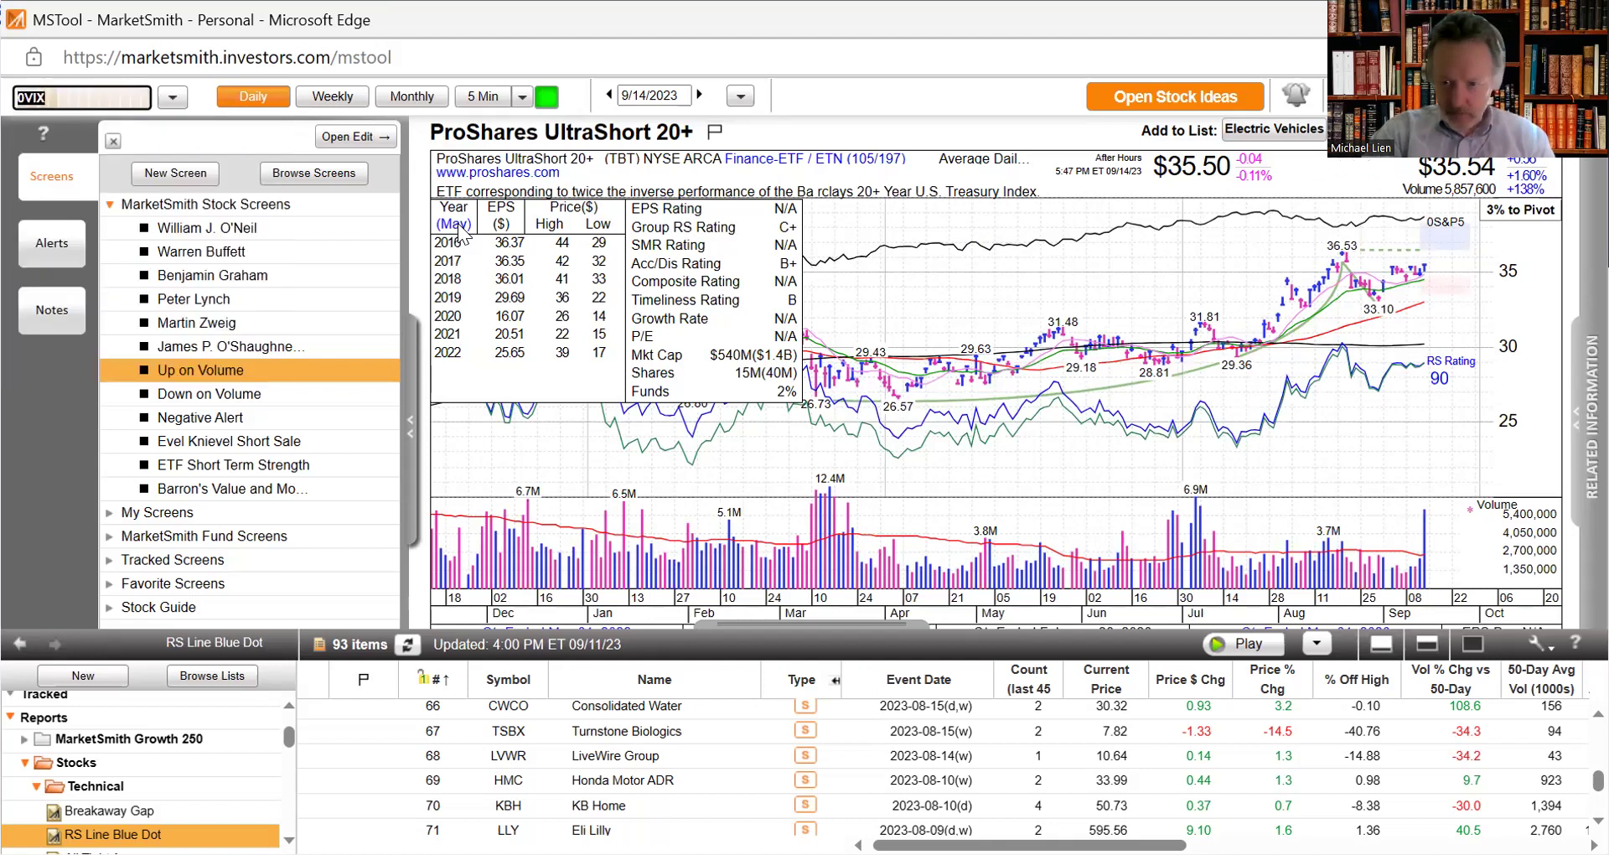
key(Return)
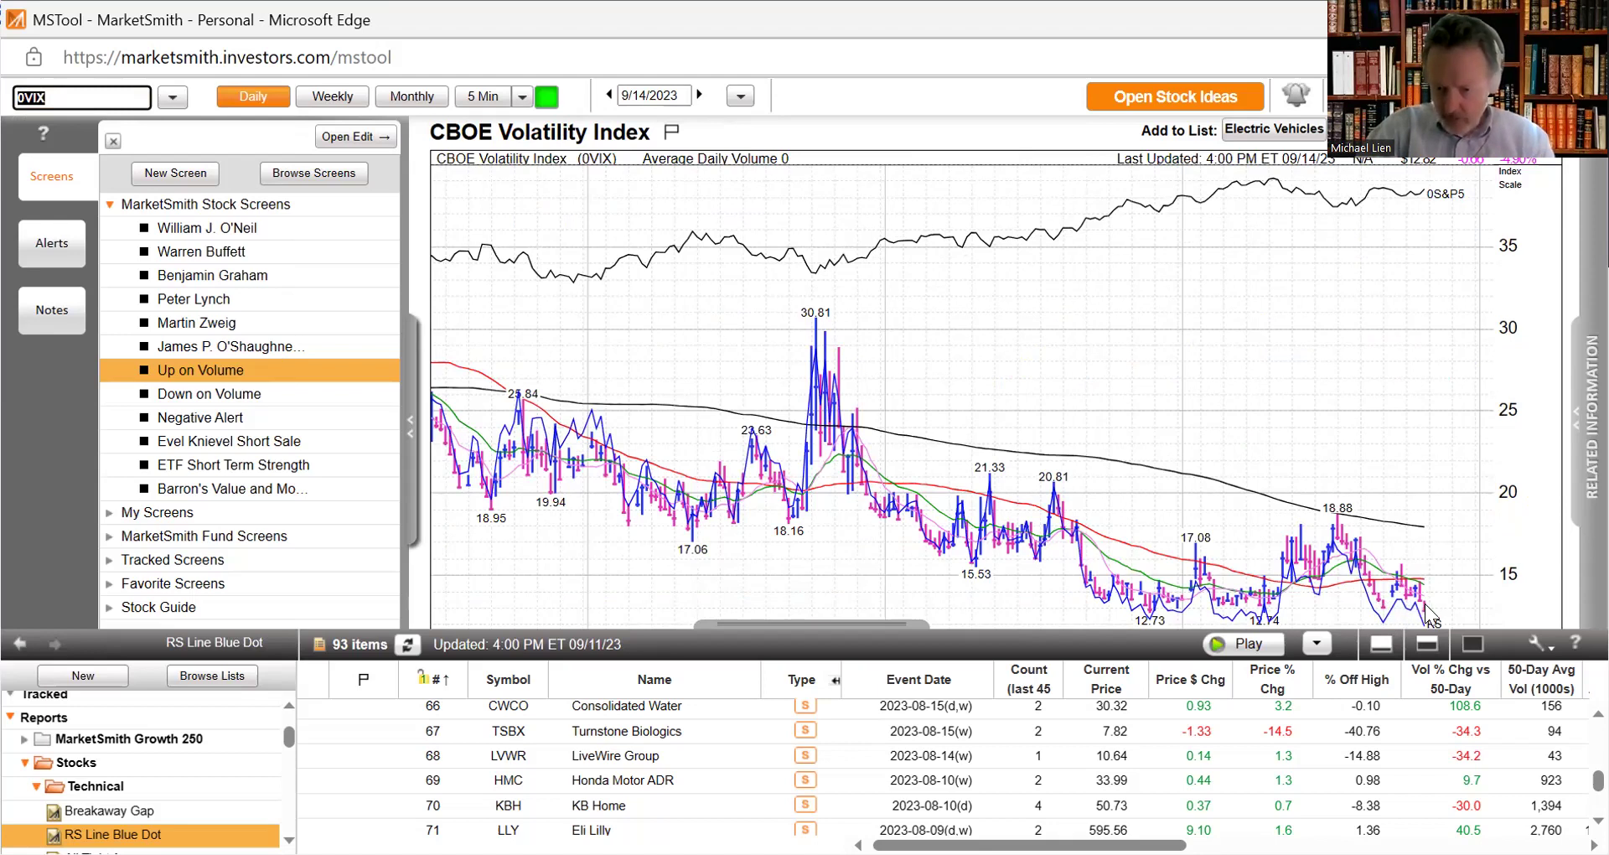
Step: Bring up the daily chart for SPDR S&P 500 ETF Trust (SPY), followed by the one for Invesco QQQ Trust (QQQ)
text(SPY)
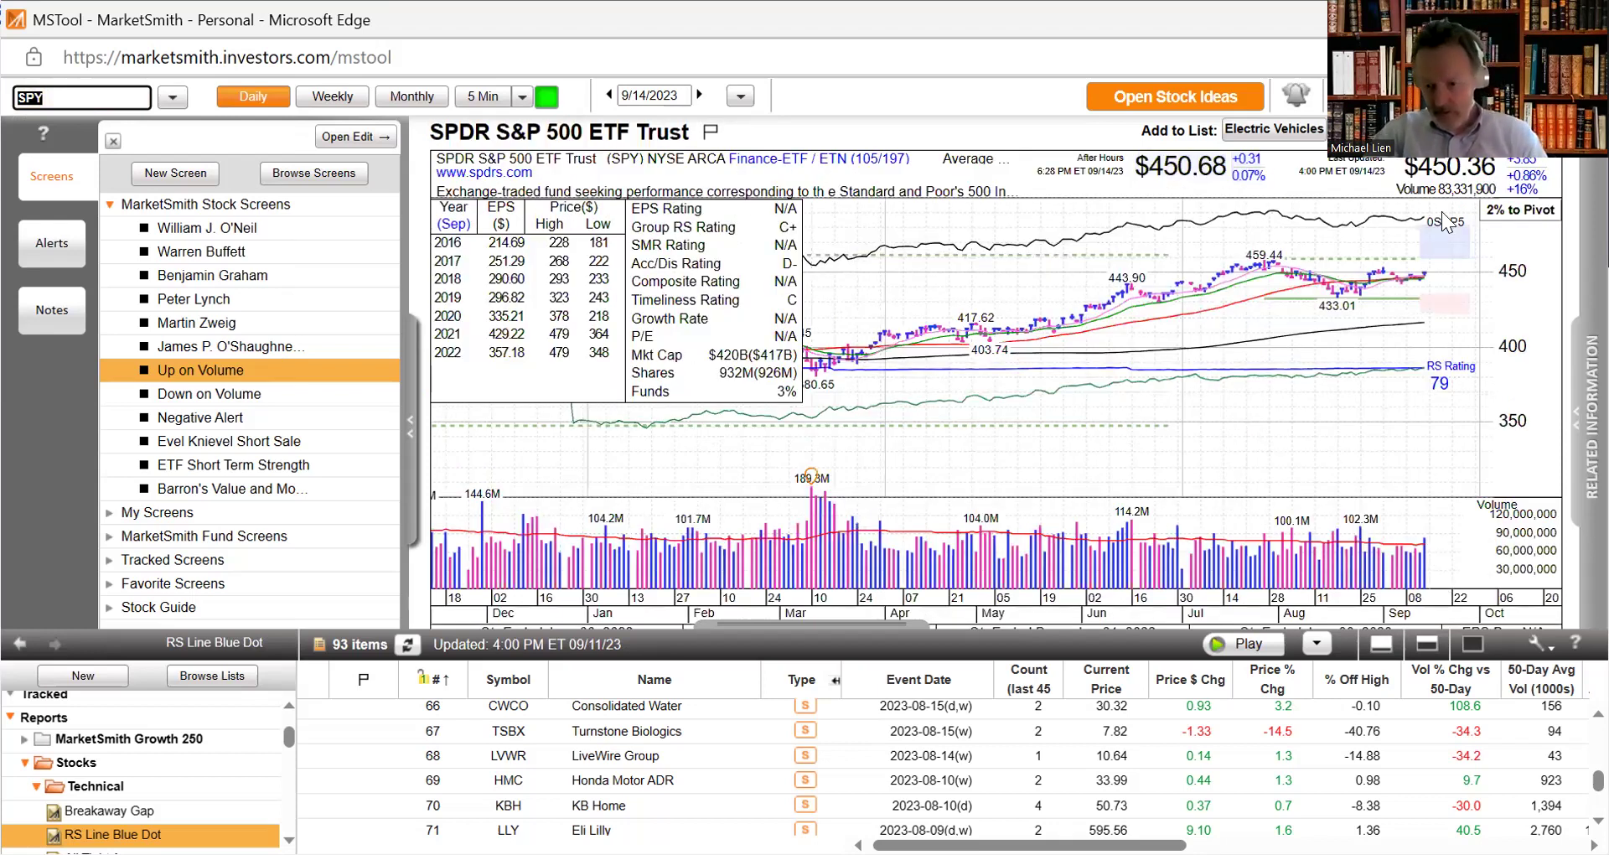
mouse_move(1426, 276)
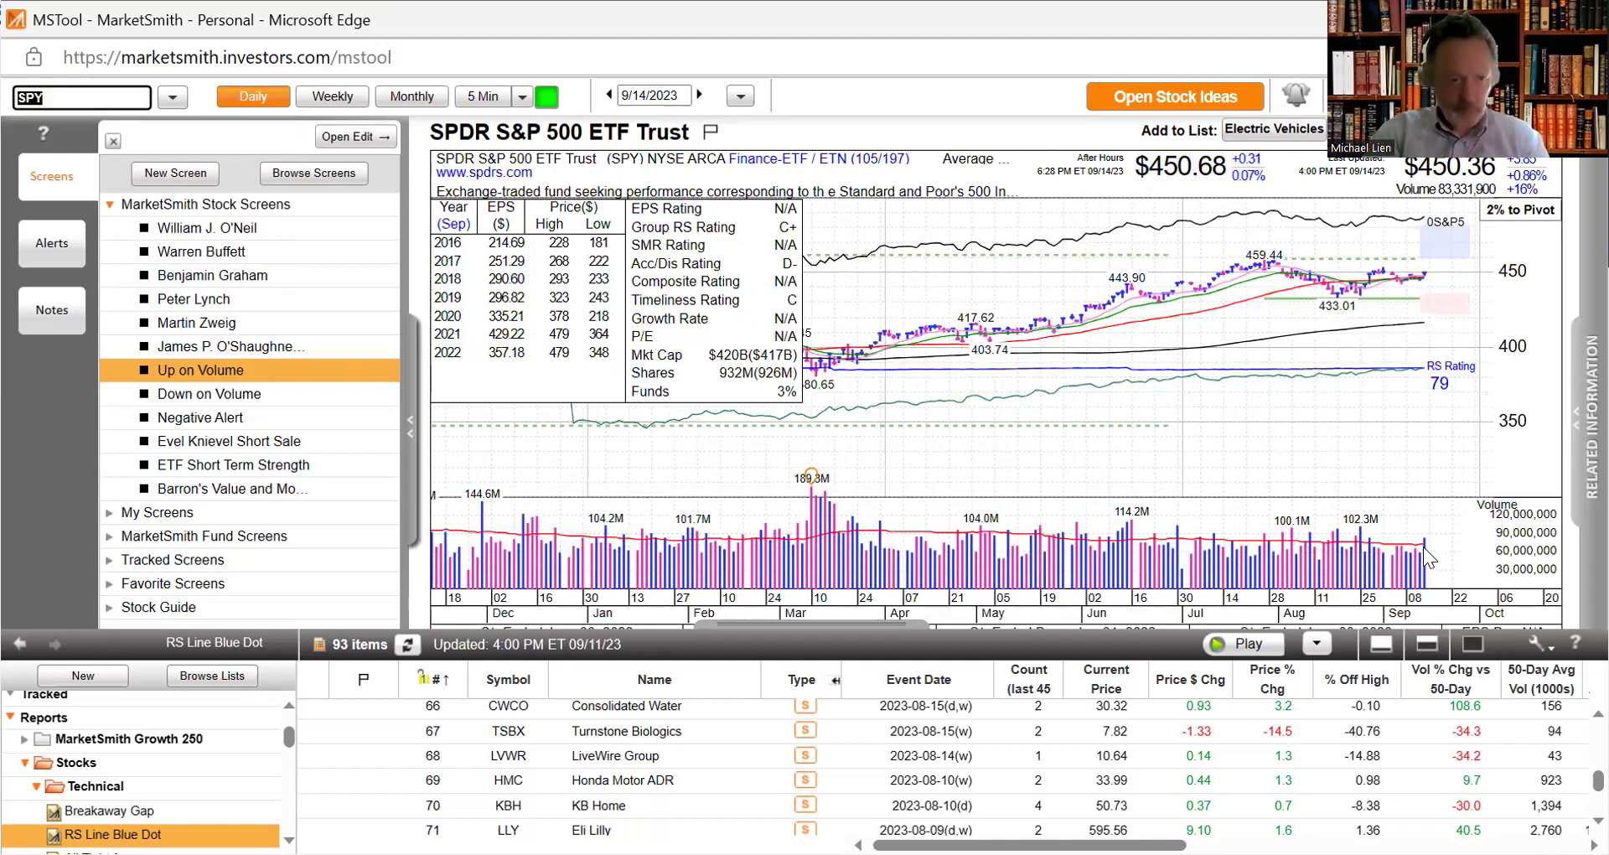
text(QQQ)
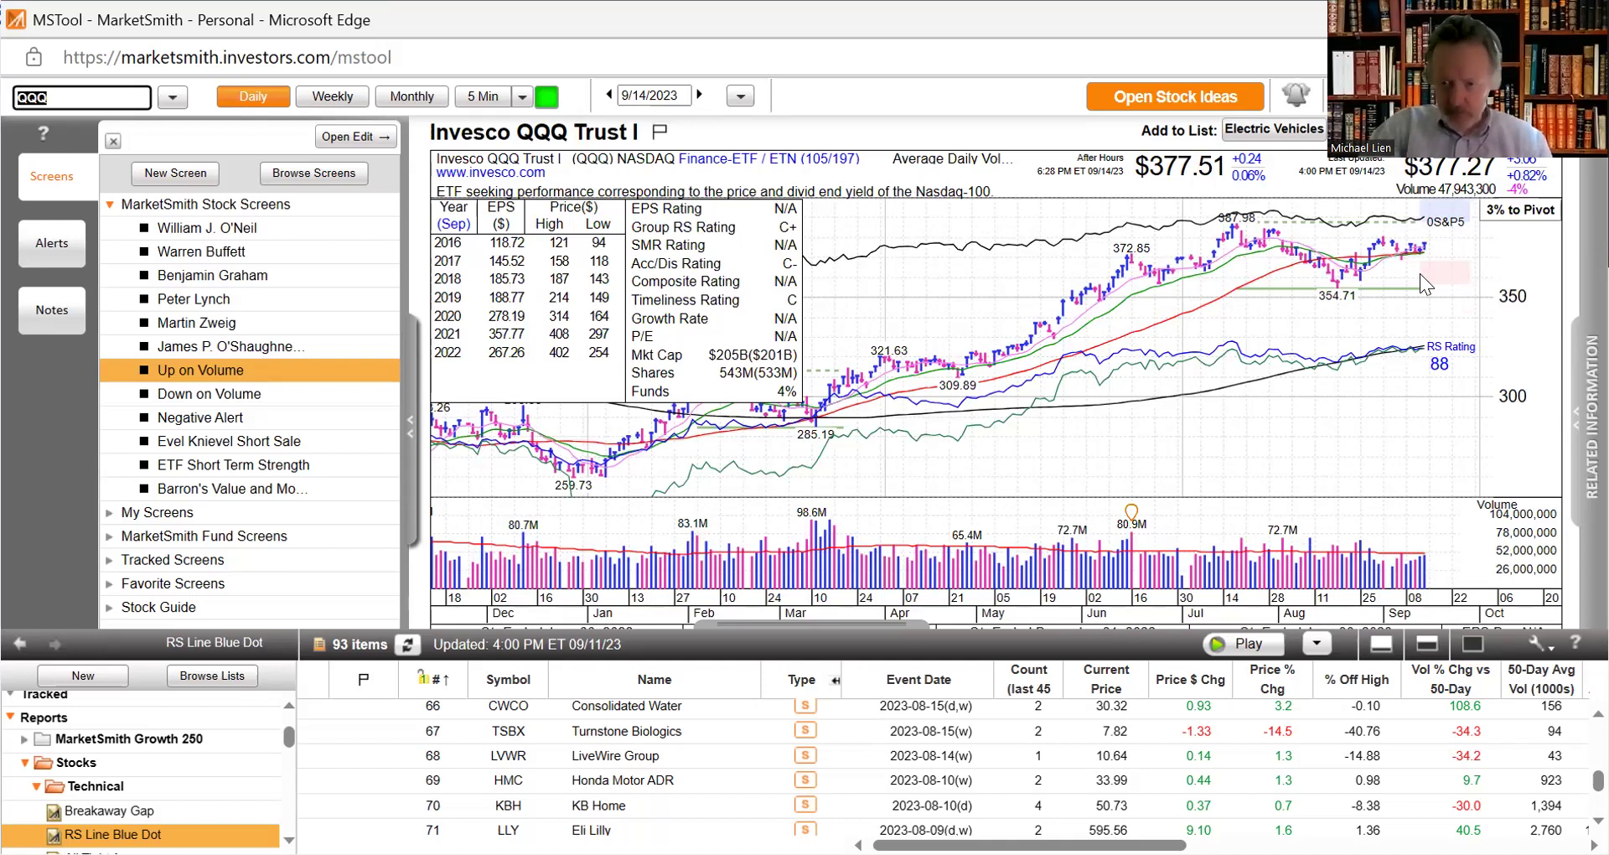
mouse_move(1334, 268)
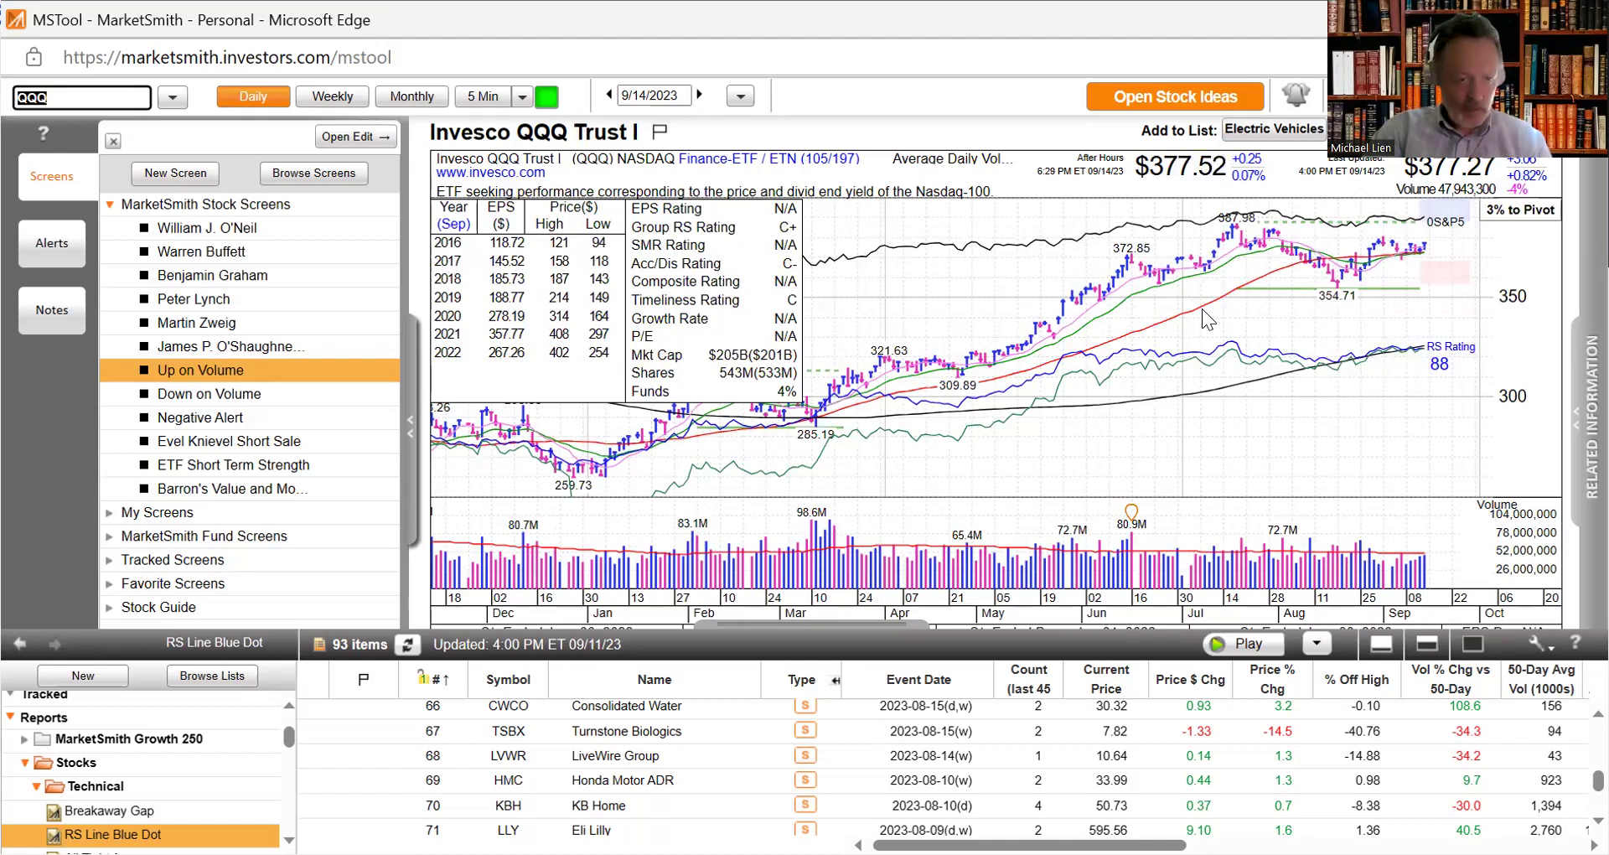
Step: Bring up the daily chart for the iShares Russell 2000 ETF (IWM), followed by the one for the SPDR DJIA ETF (DIA)
text(IWM)
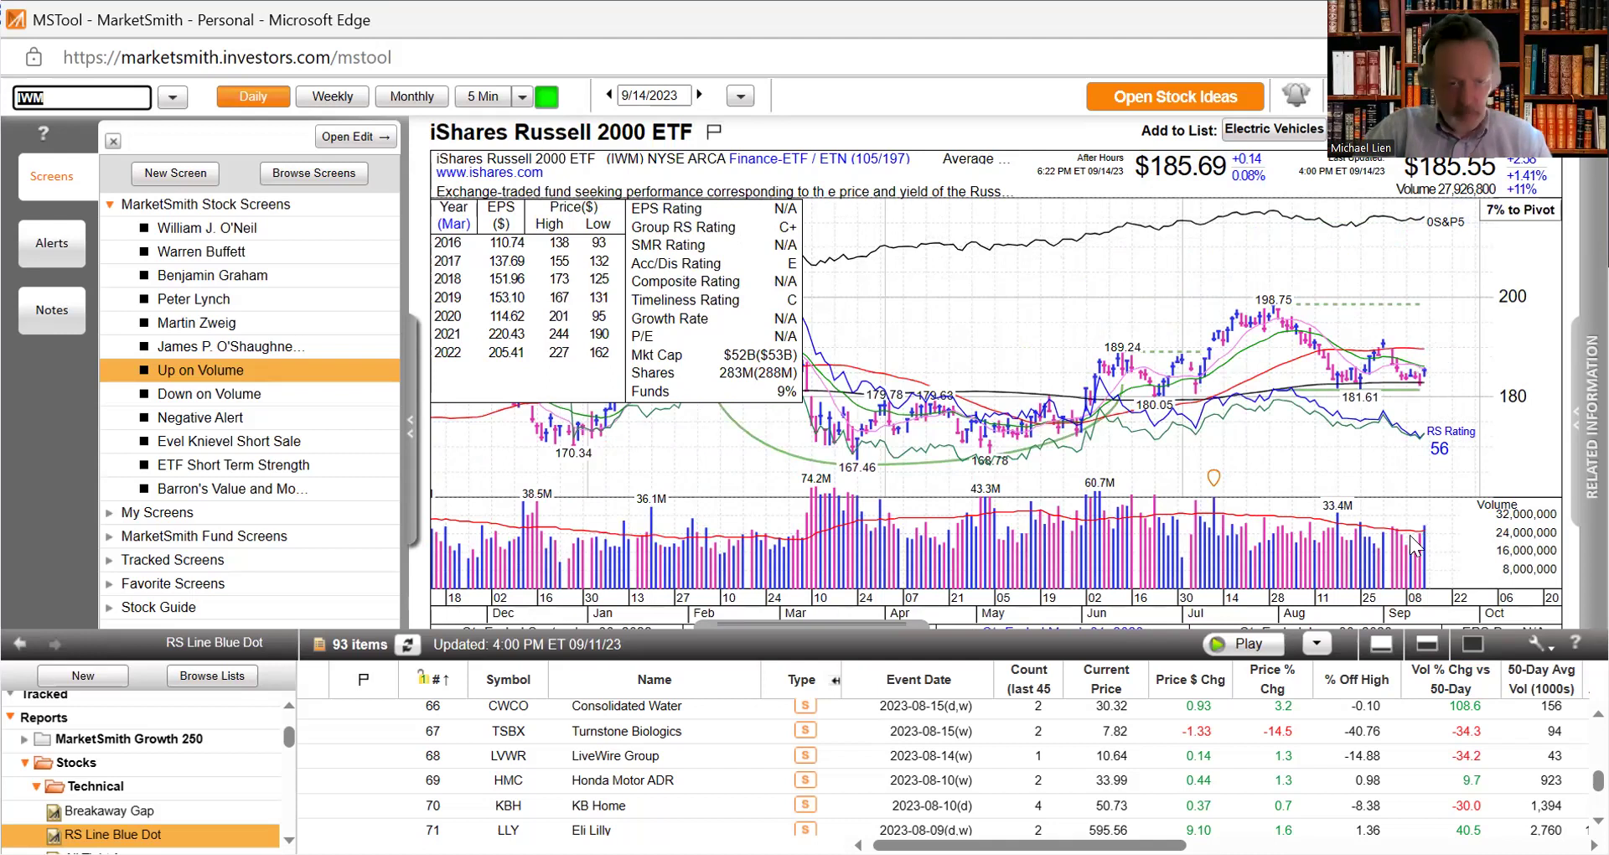
text(DI)
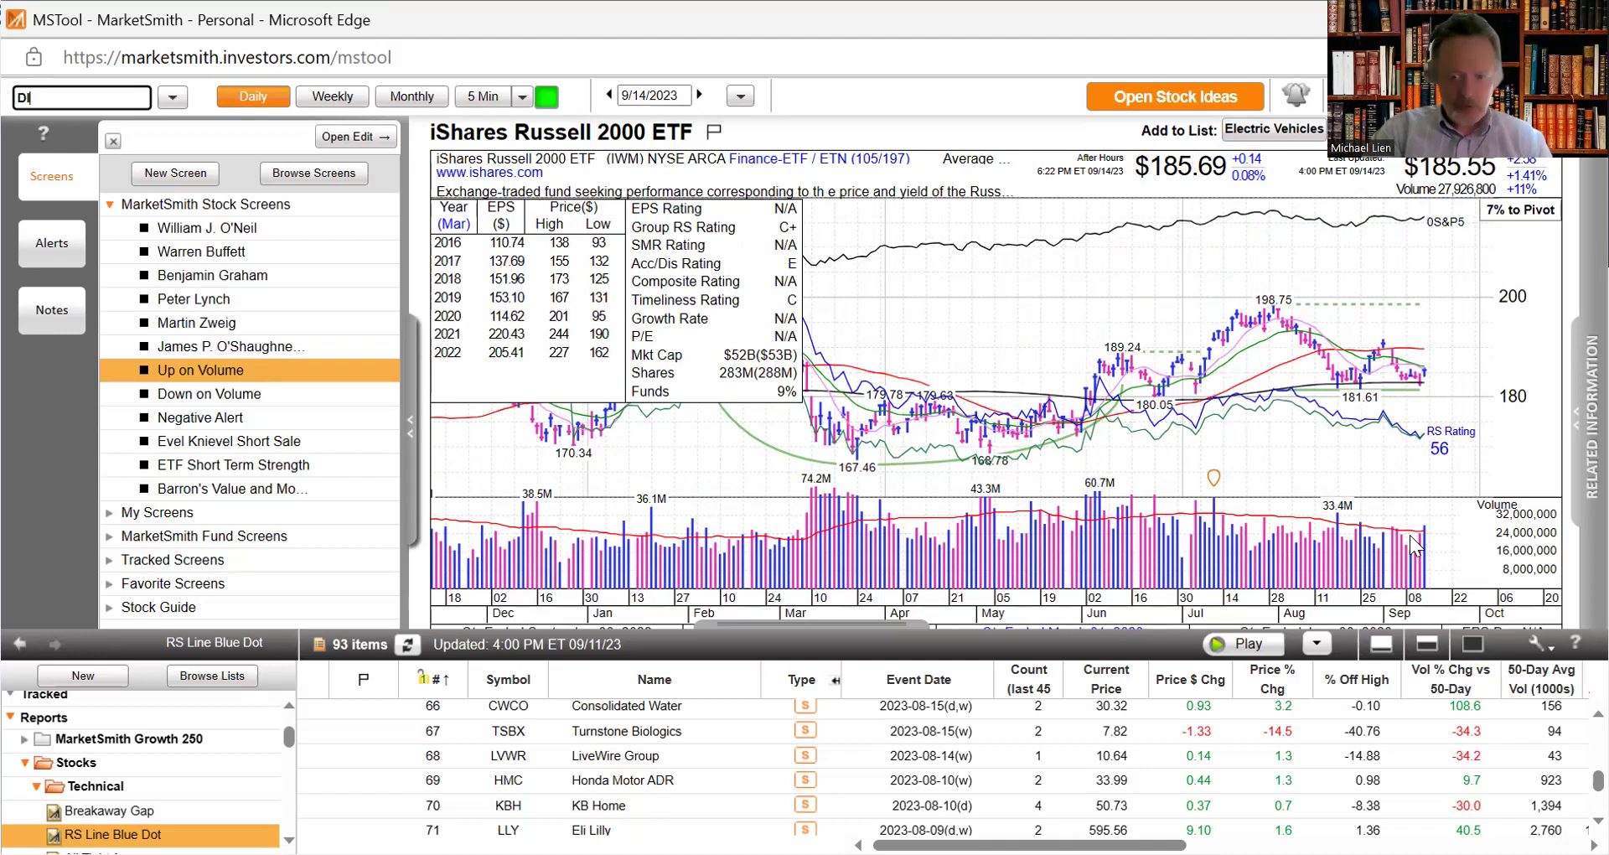
text(A)
key(Return)
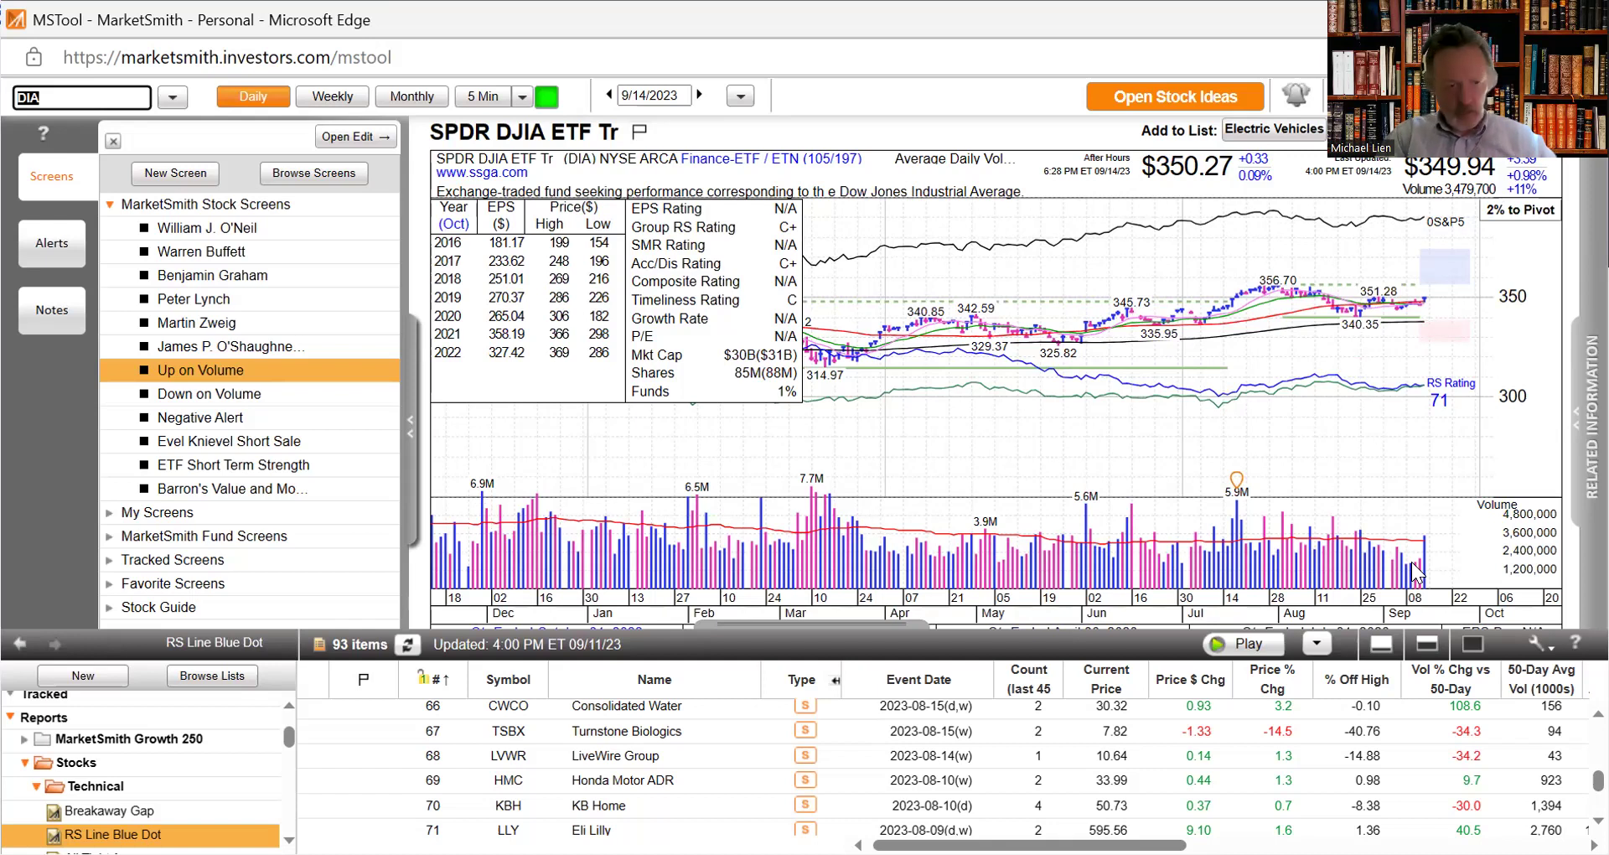
Step: Bring up the daily chart for Li Auto ADR (LI)
text(L)
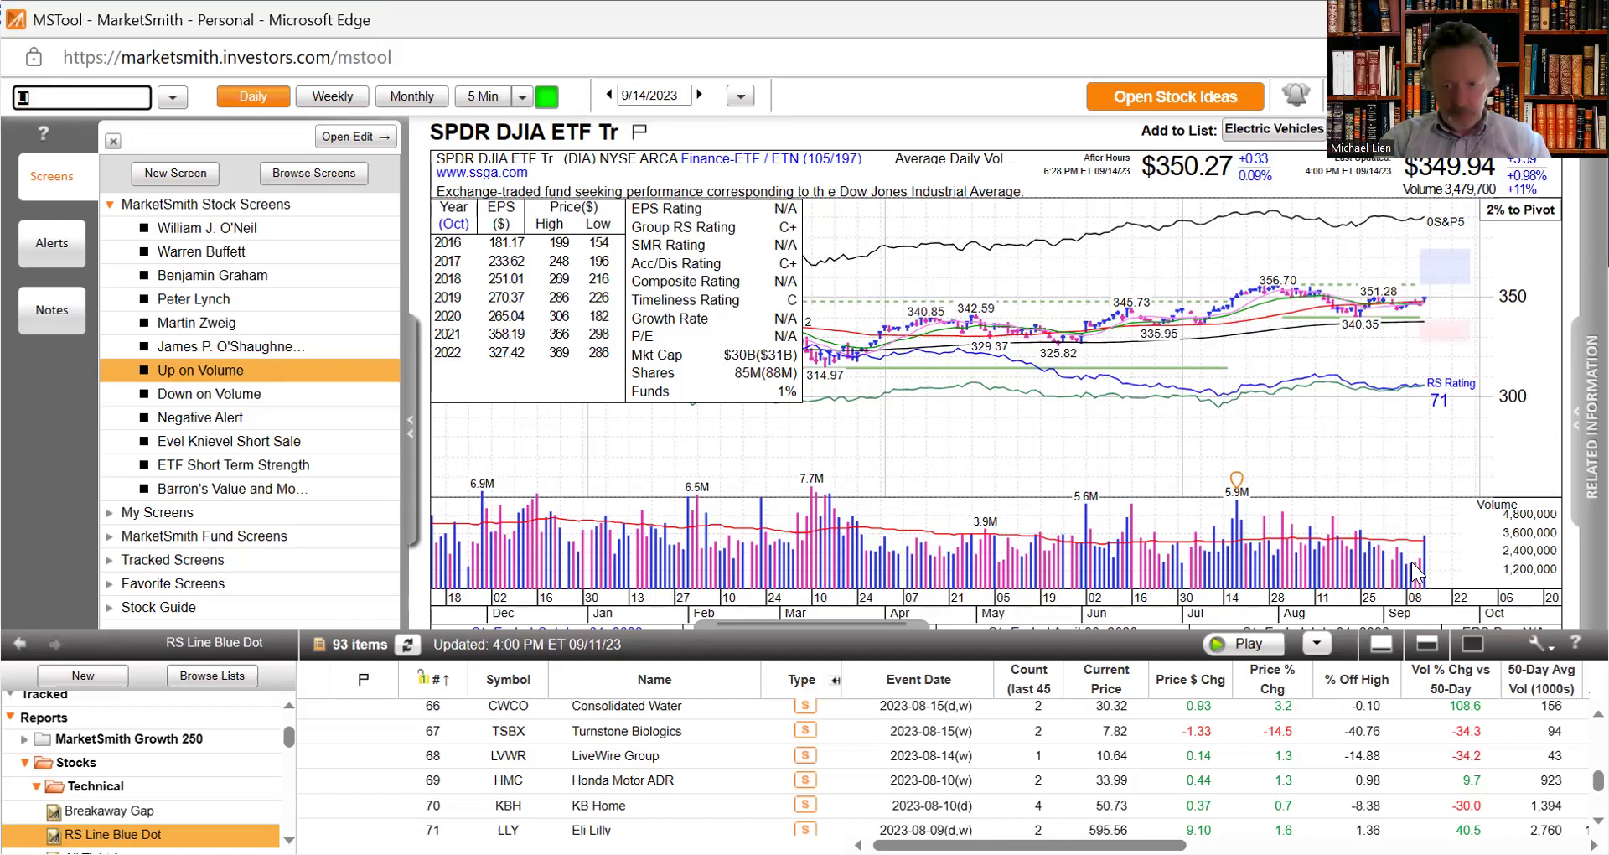
text(I)
key(Return)
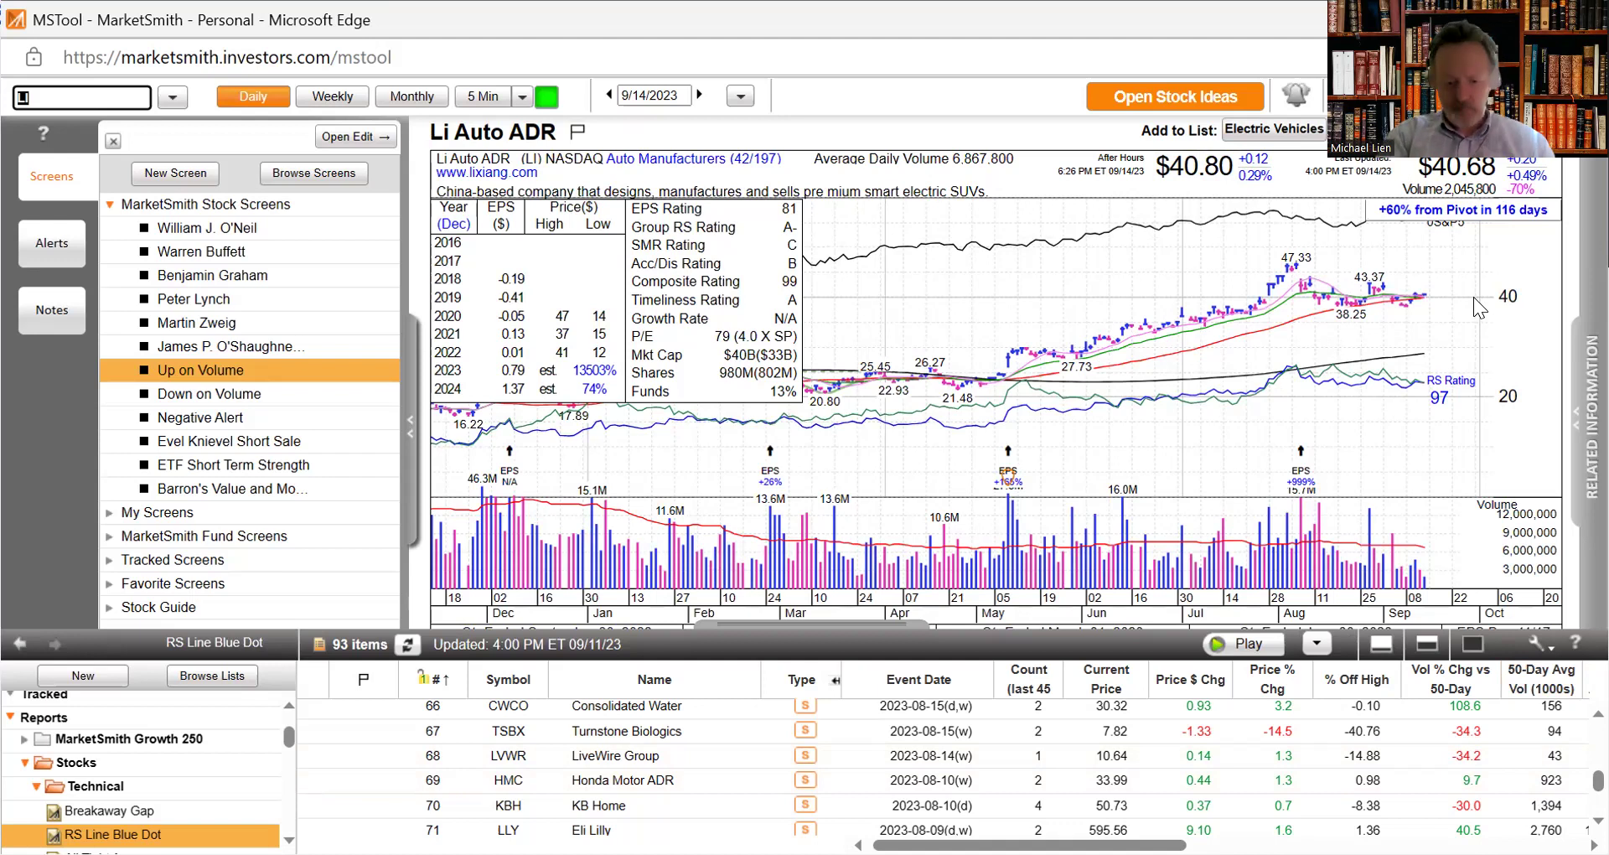
Step: Bring up the daily chart for Shopify (SHOP) and check the details of its most recent cup-with-handle pattern
text(SH)
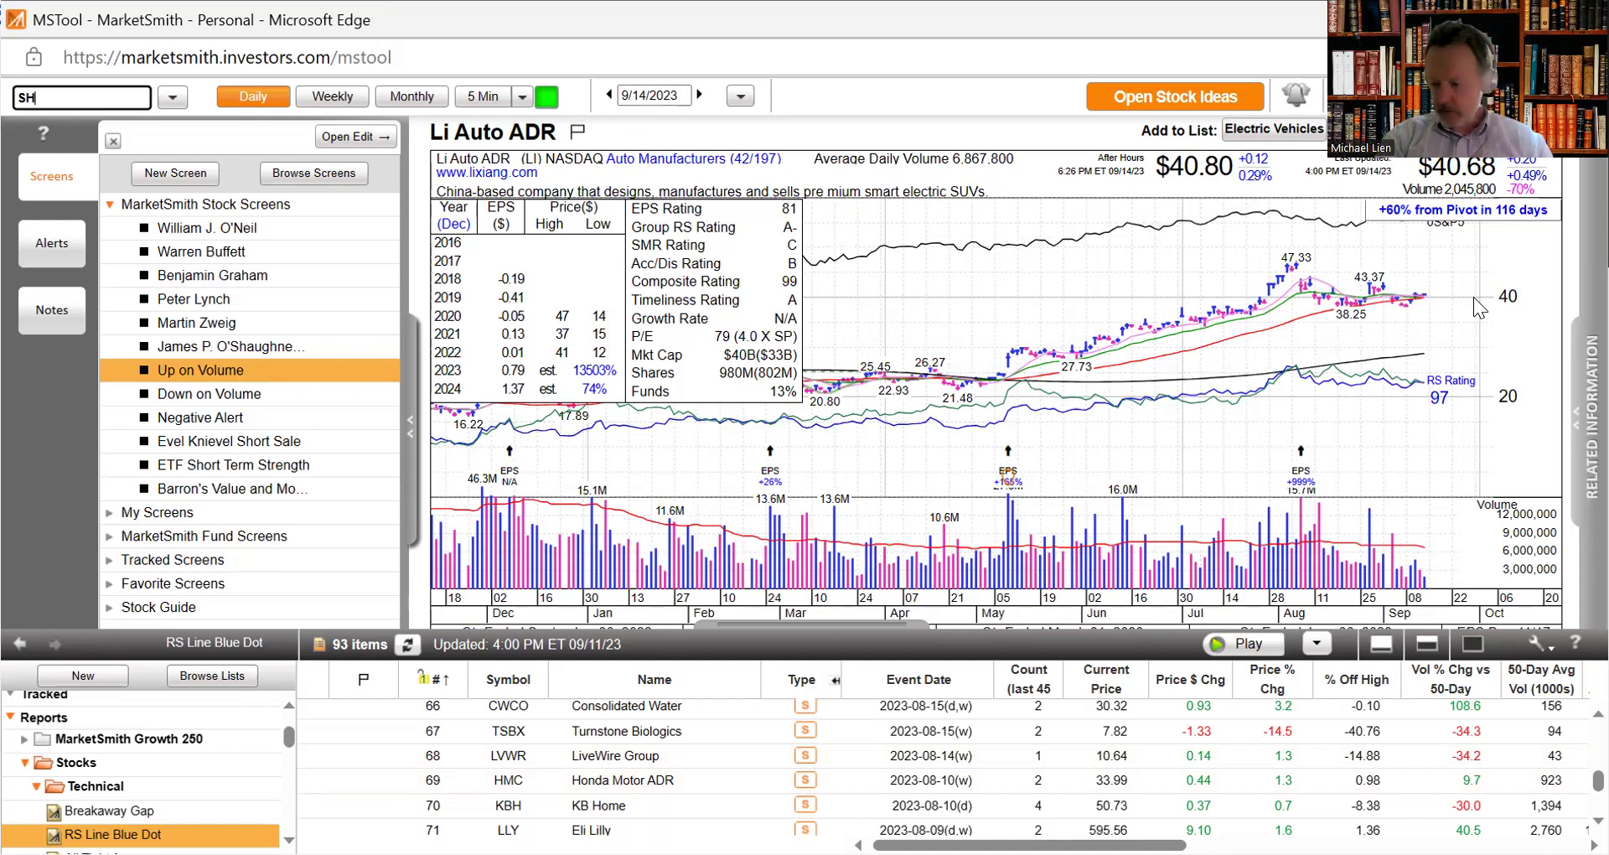
text(OP)
key(Return)
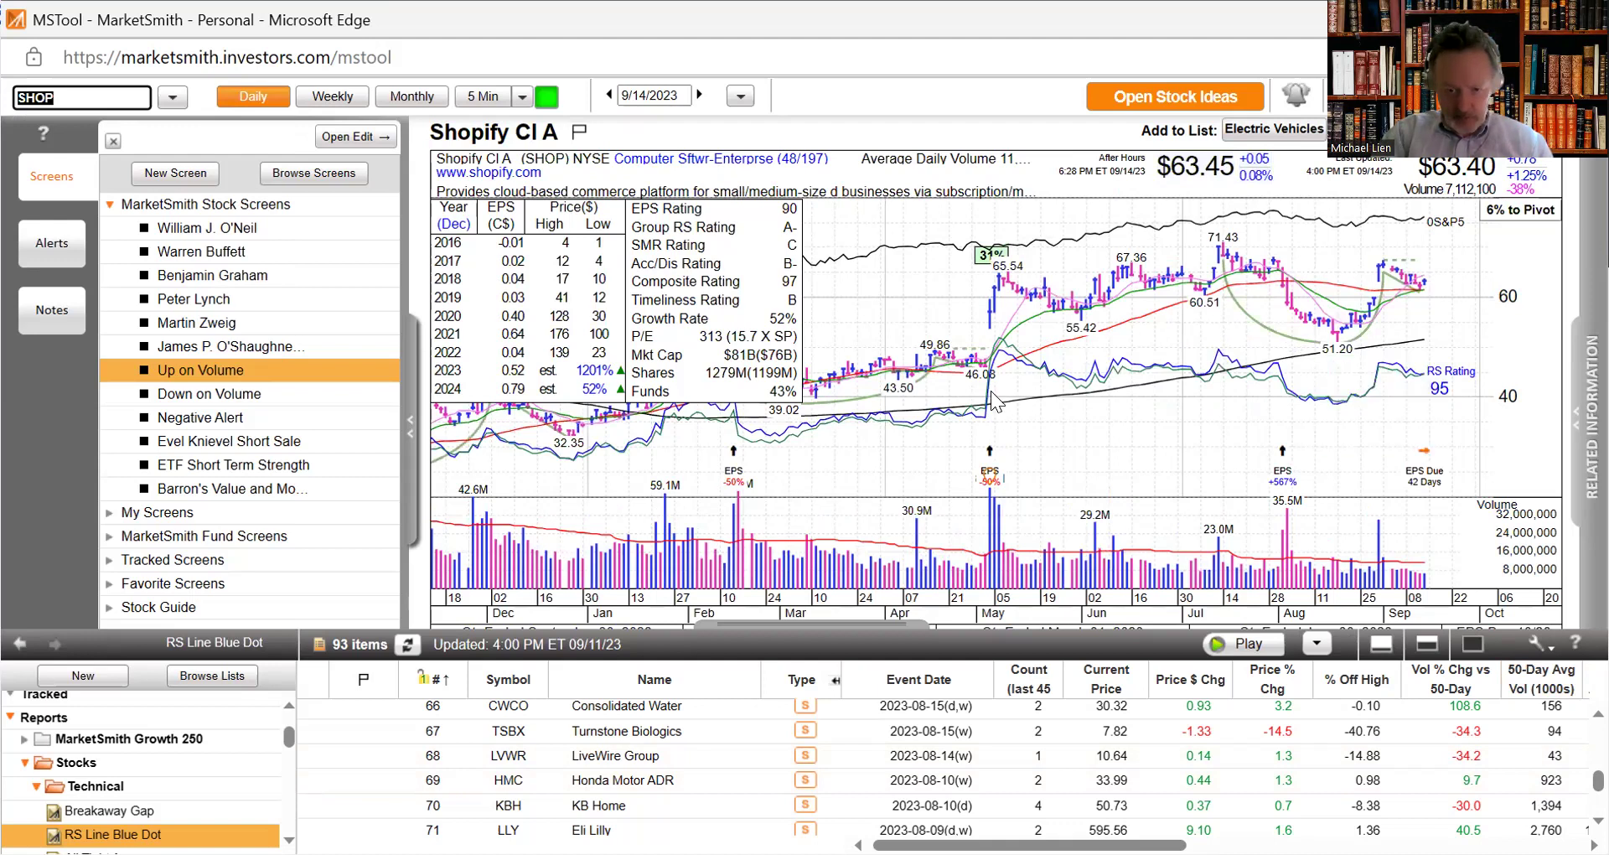
mouse_move(970, 387)
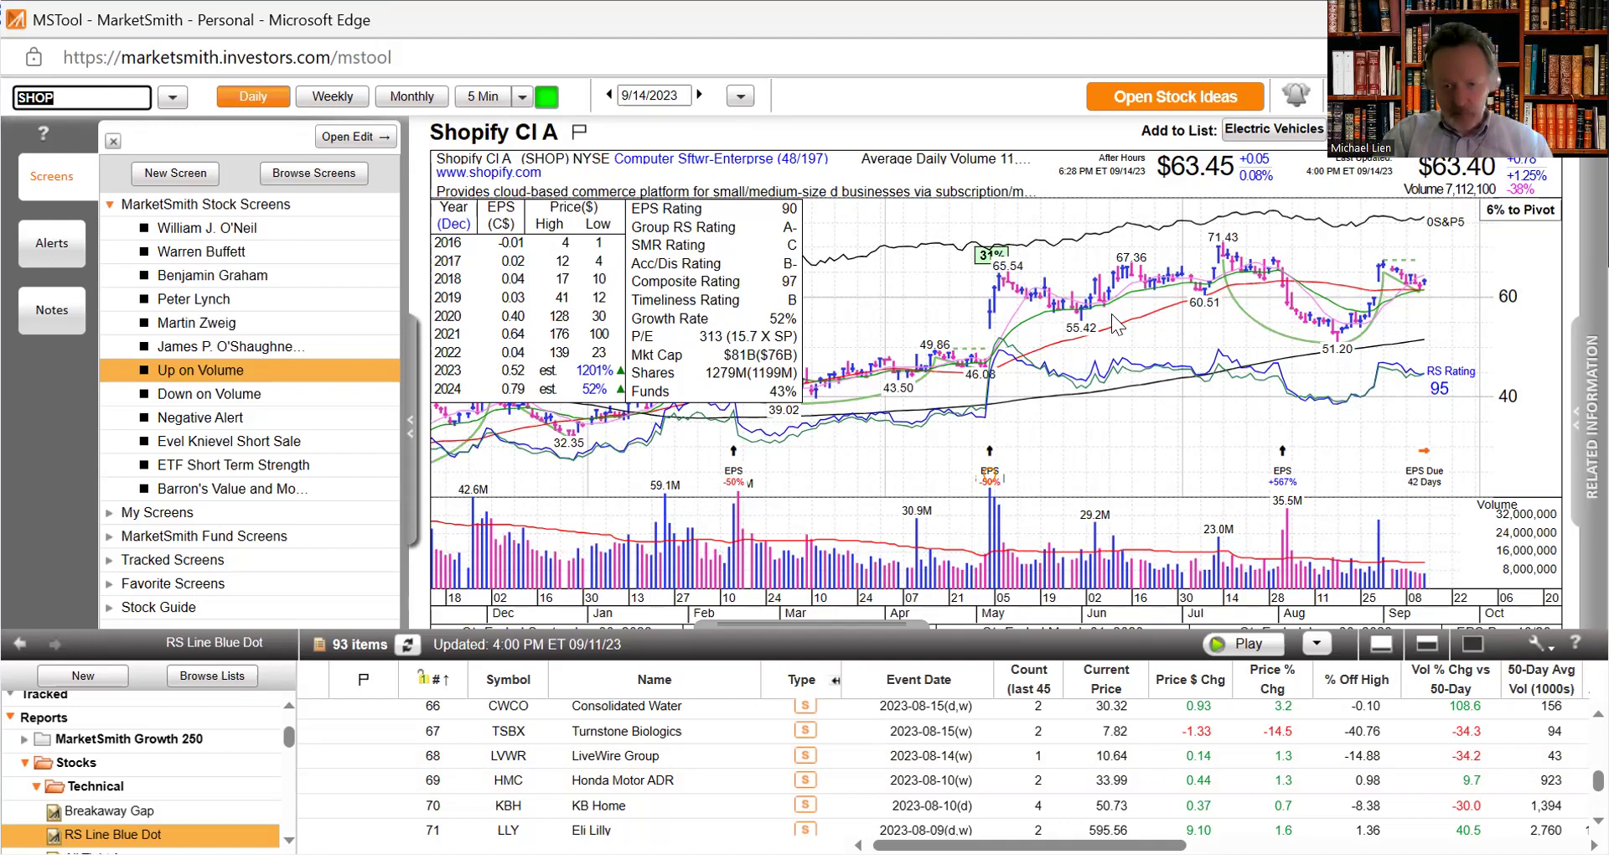
mouse_move(1314, 331)
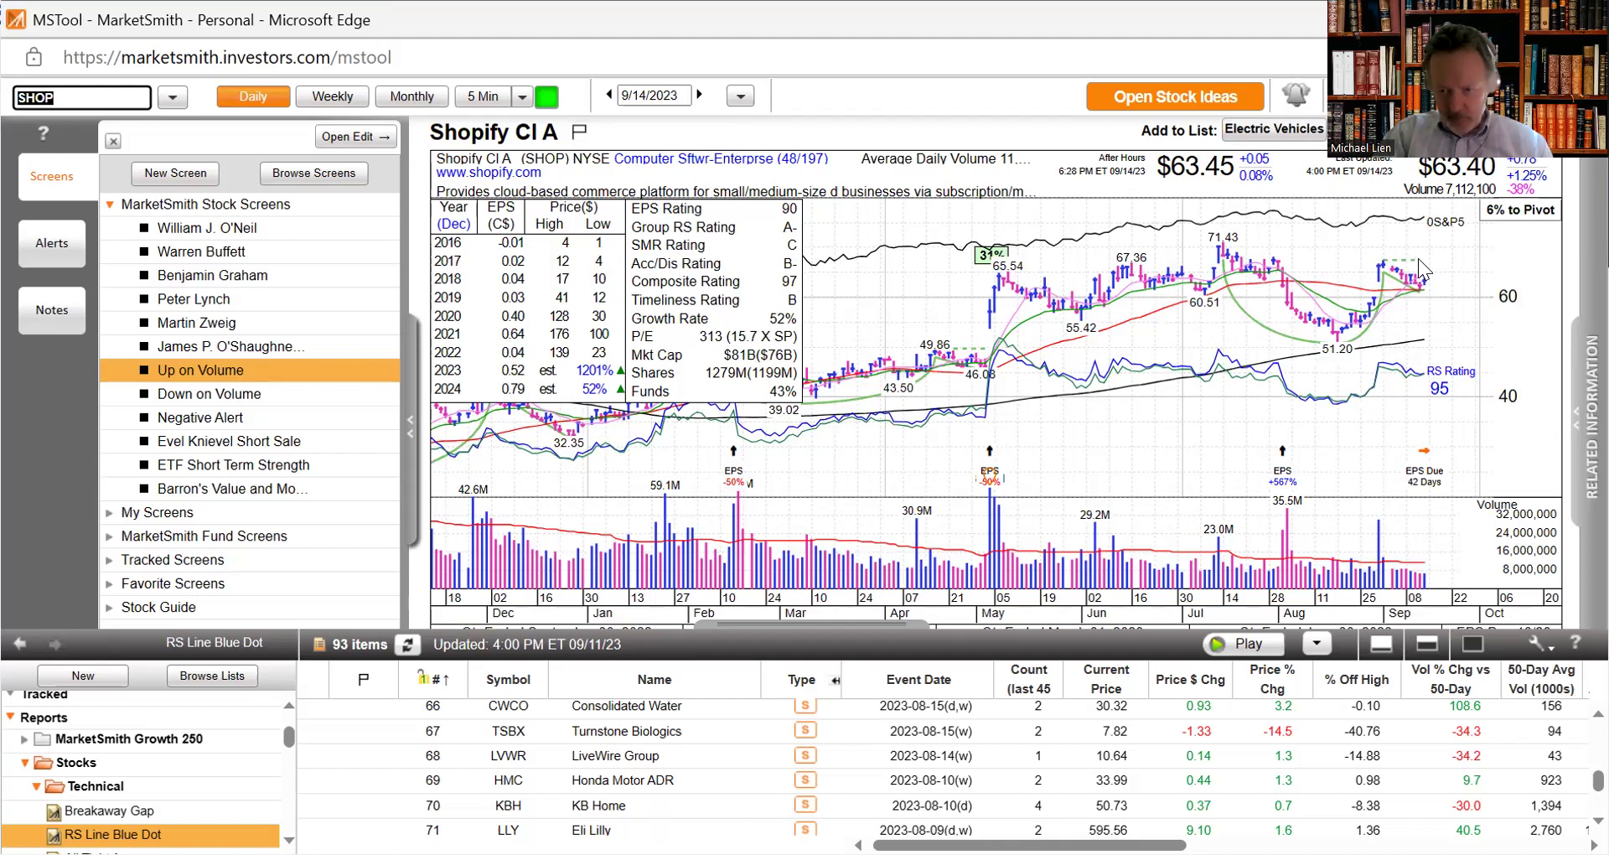
mouse_move(1416, 275)
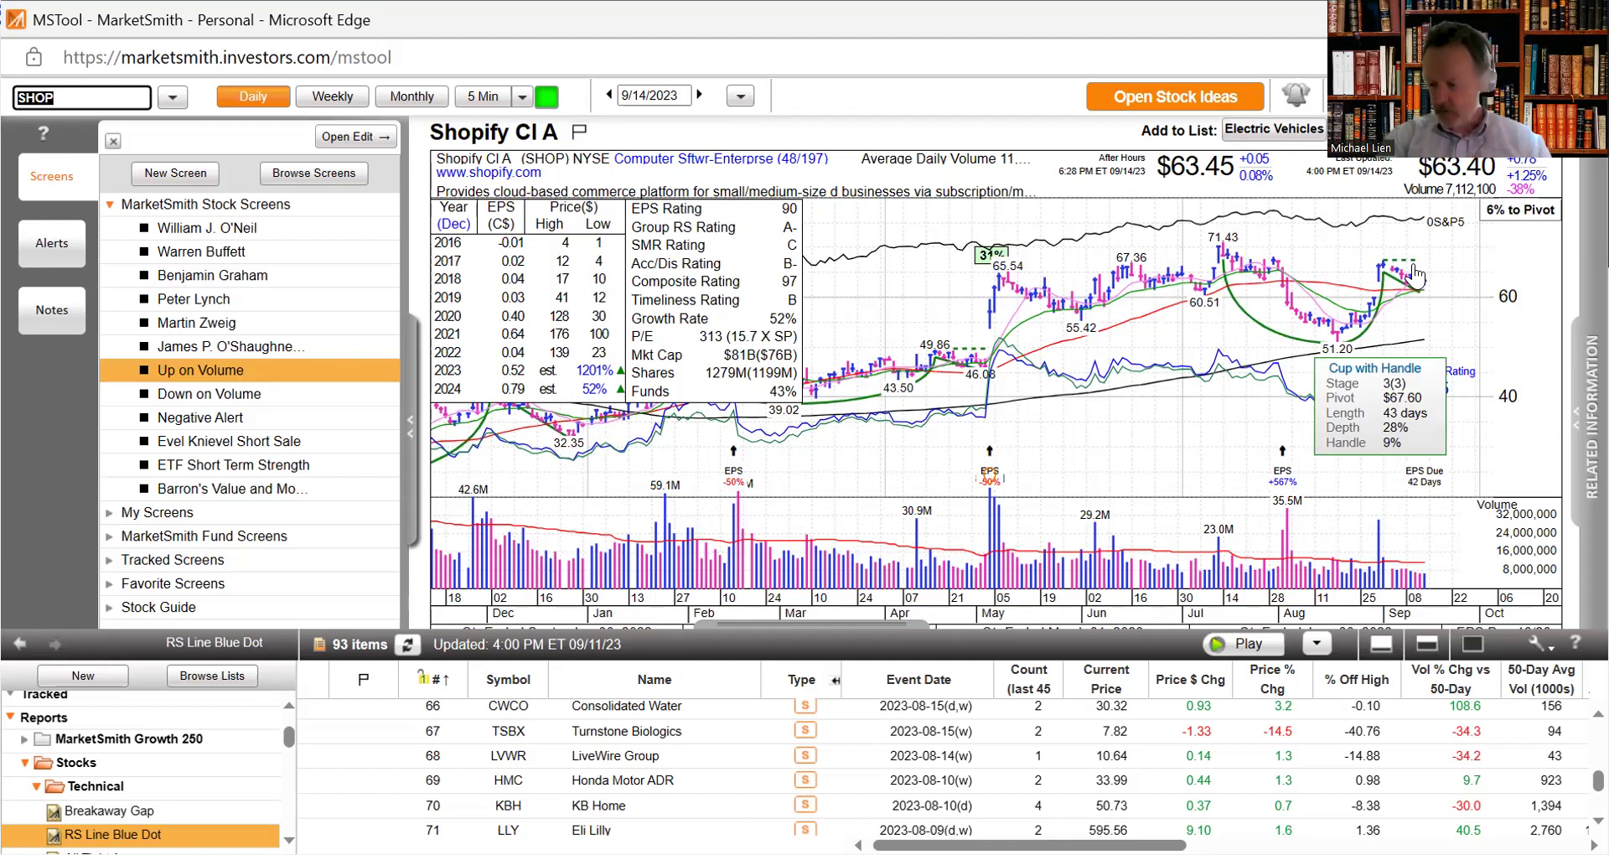
Step: Bring up the daily chart for NVIDIA (NVDA)
text(N)
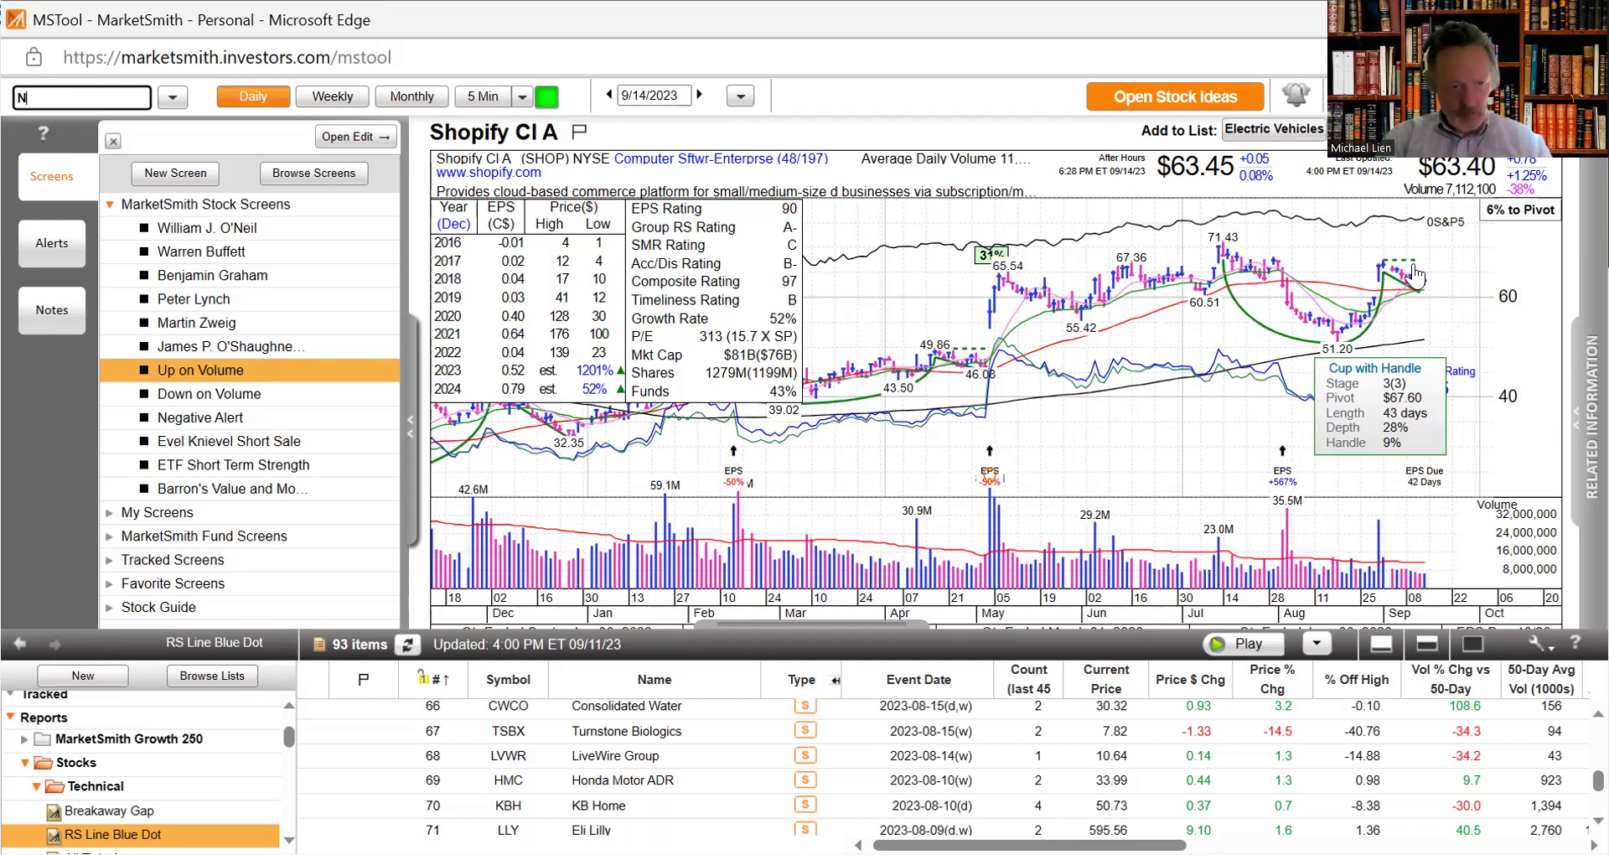
text(VDA)
key(Return)
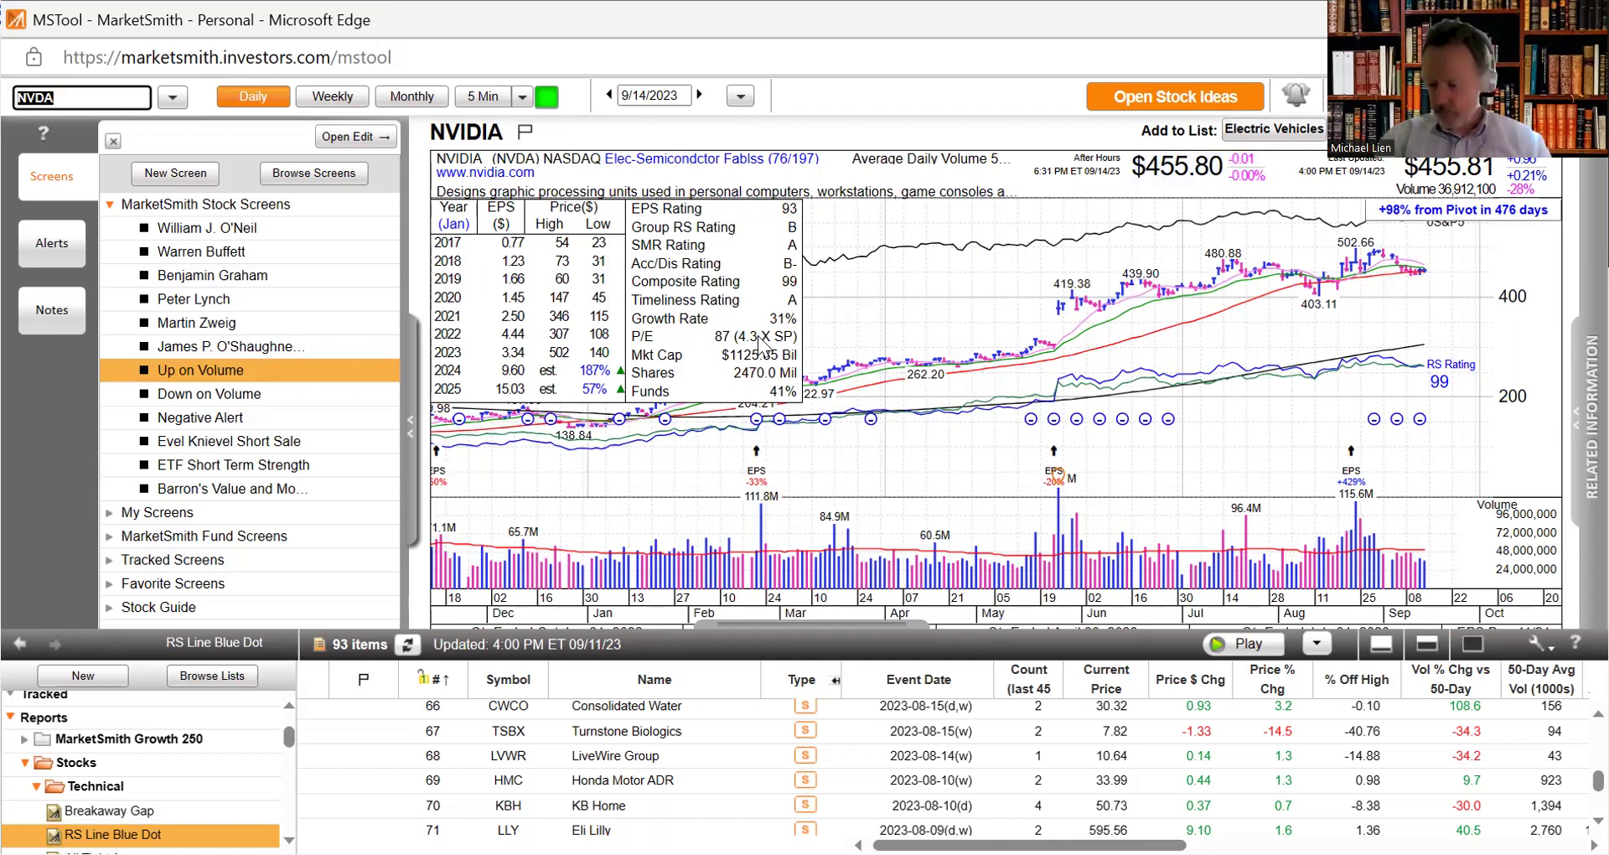
Step: Bring up the daily chart for Array Technologies (ARRY) and check the details of its consolidation pattern
text(A)
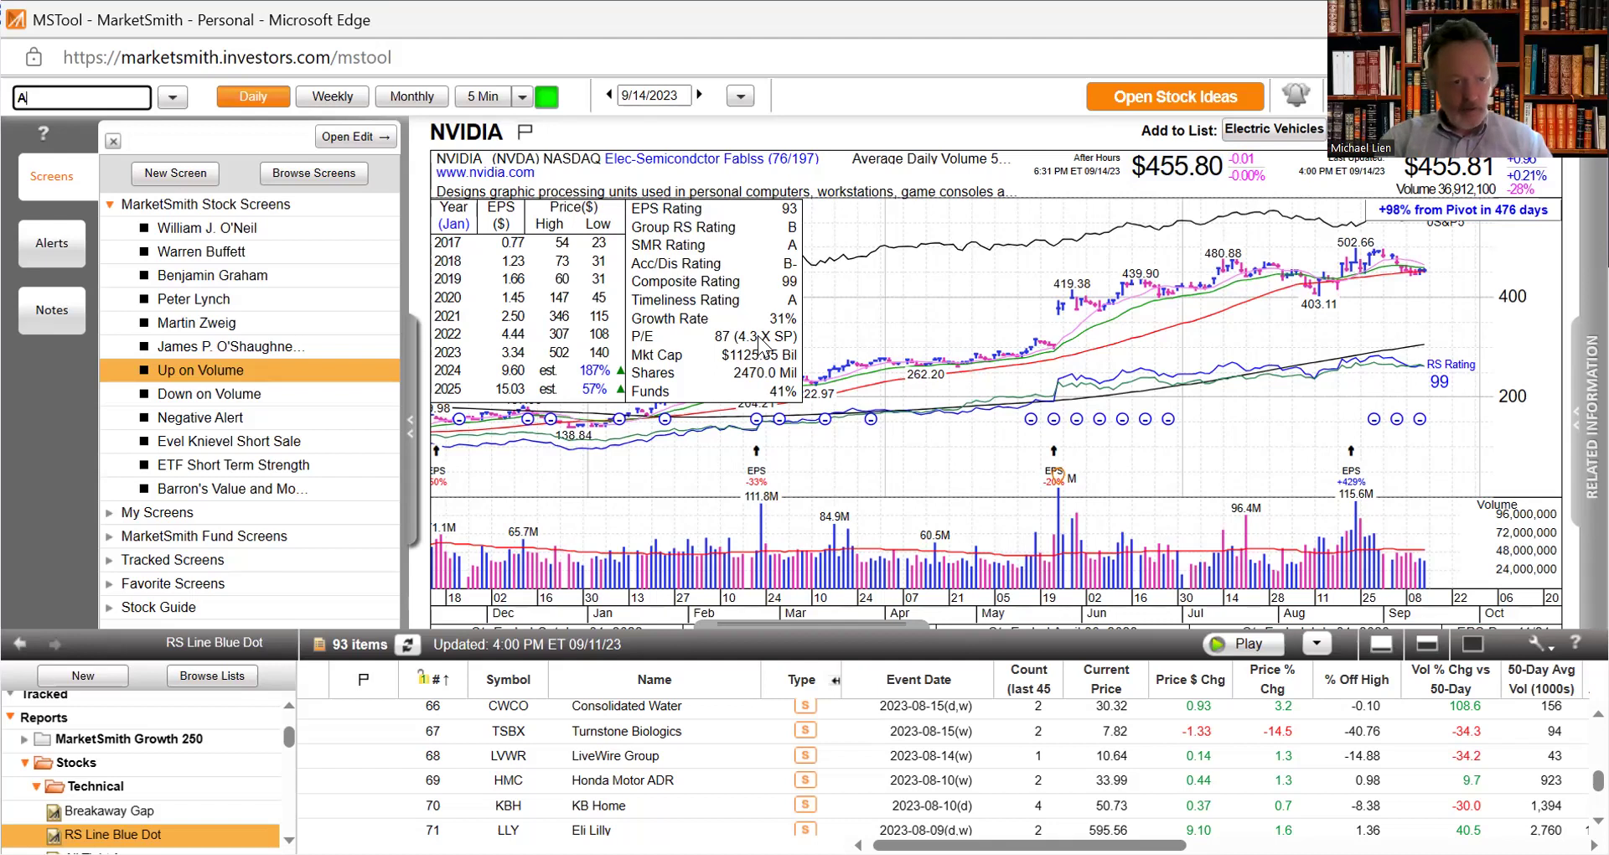
text(RRY)
key(Return)
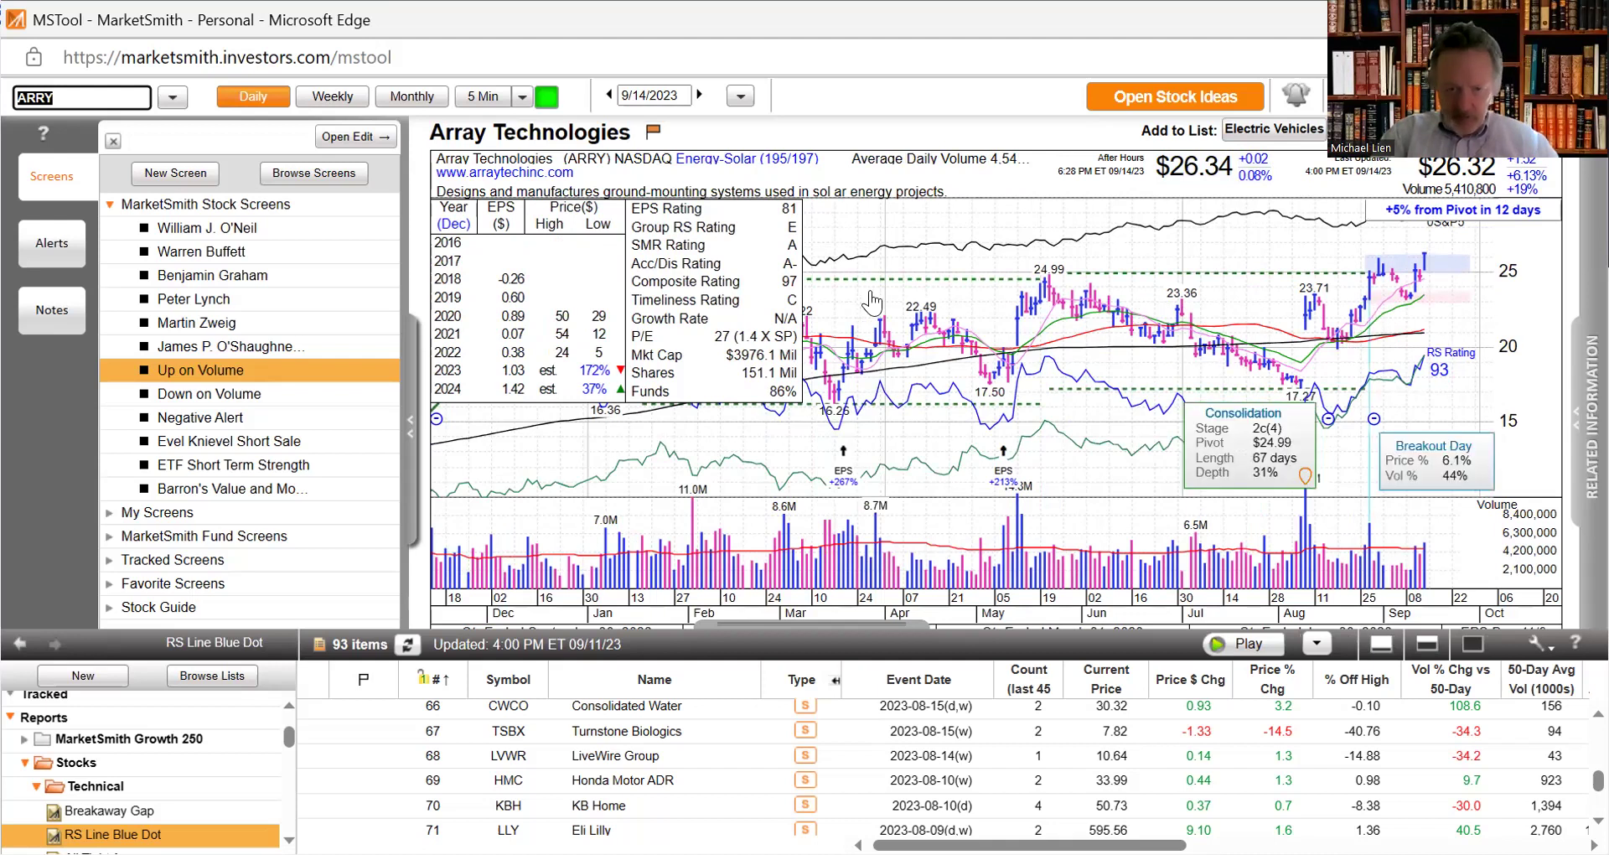
mouse_move(872, 301)
Step: Switch the Array Technologies chart to the weekly view and examine the details of its two latest consolidation patterns
click(333, 98)
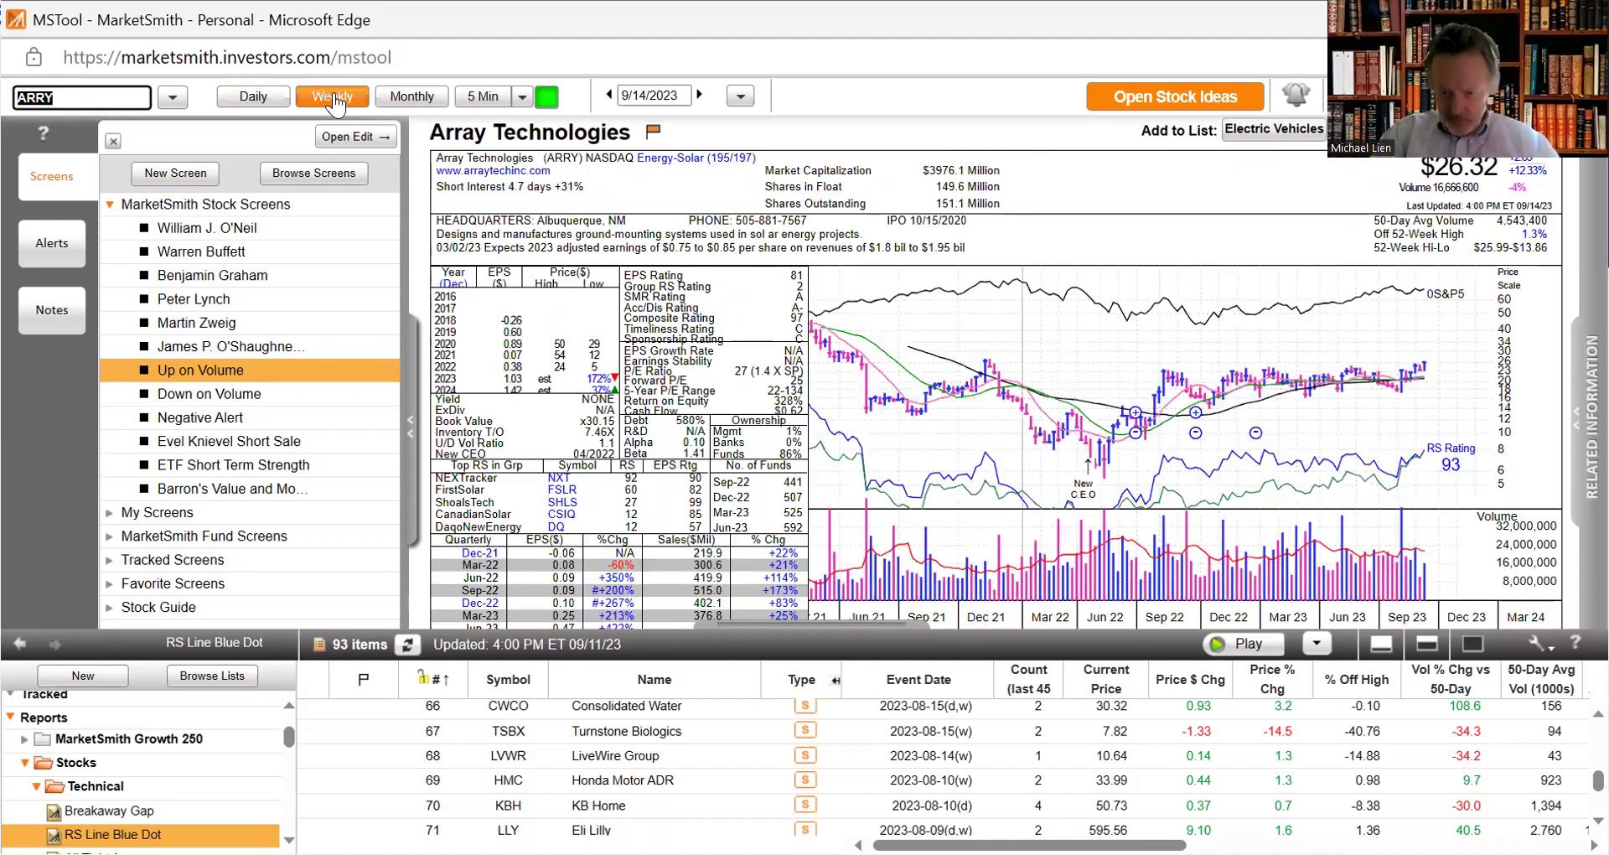
mouse_move(1269, 384)
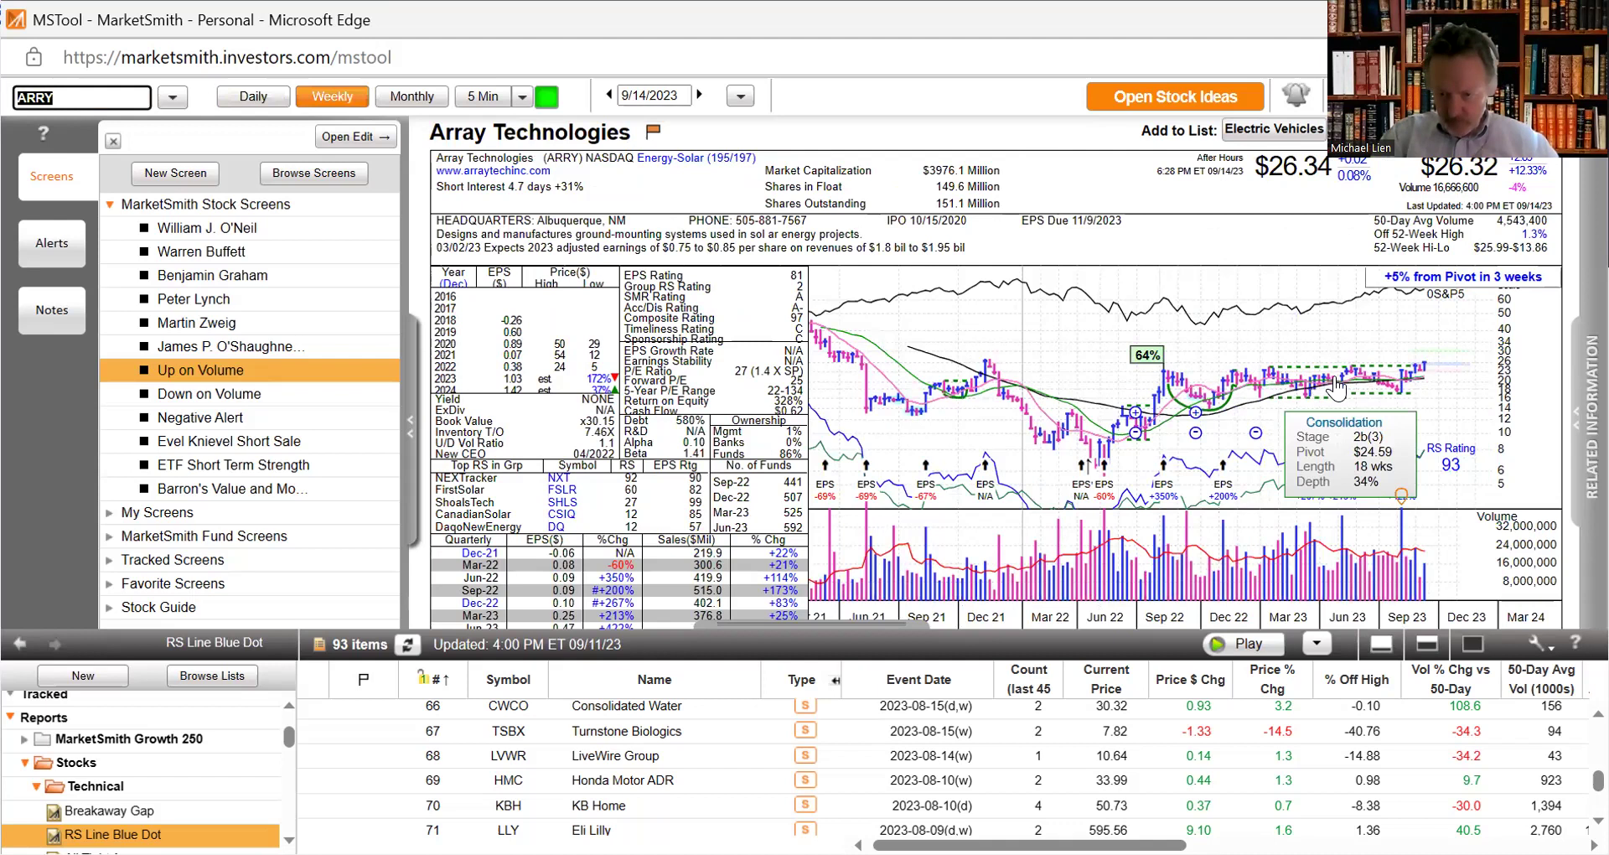
mouse_move(1366, 388)
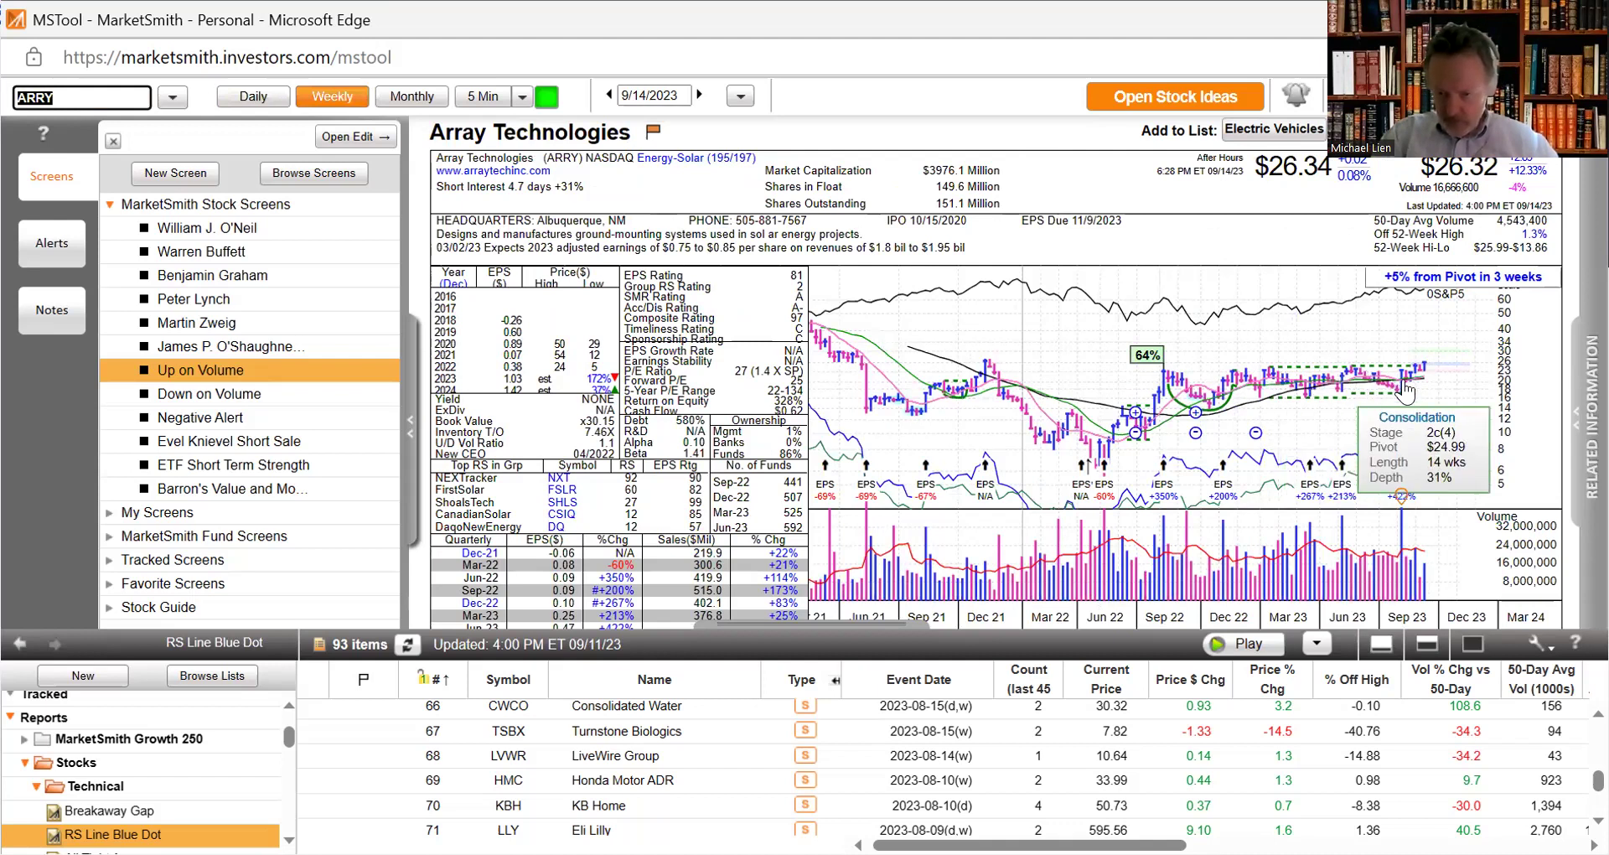
Step: Switch the Array Technologies chart to the daily view and draw a trend line from the relative strength line's May peak into September
mouse_move(1425, 377)
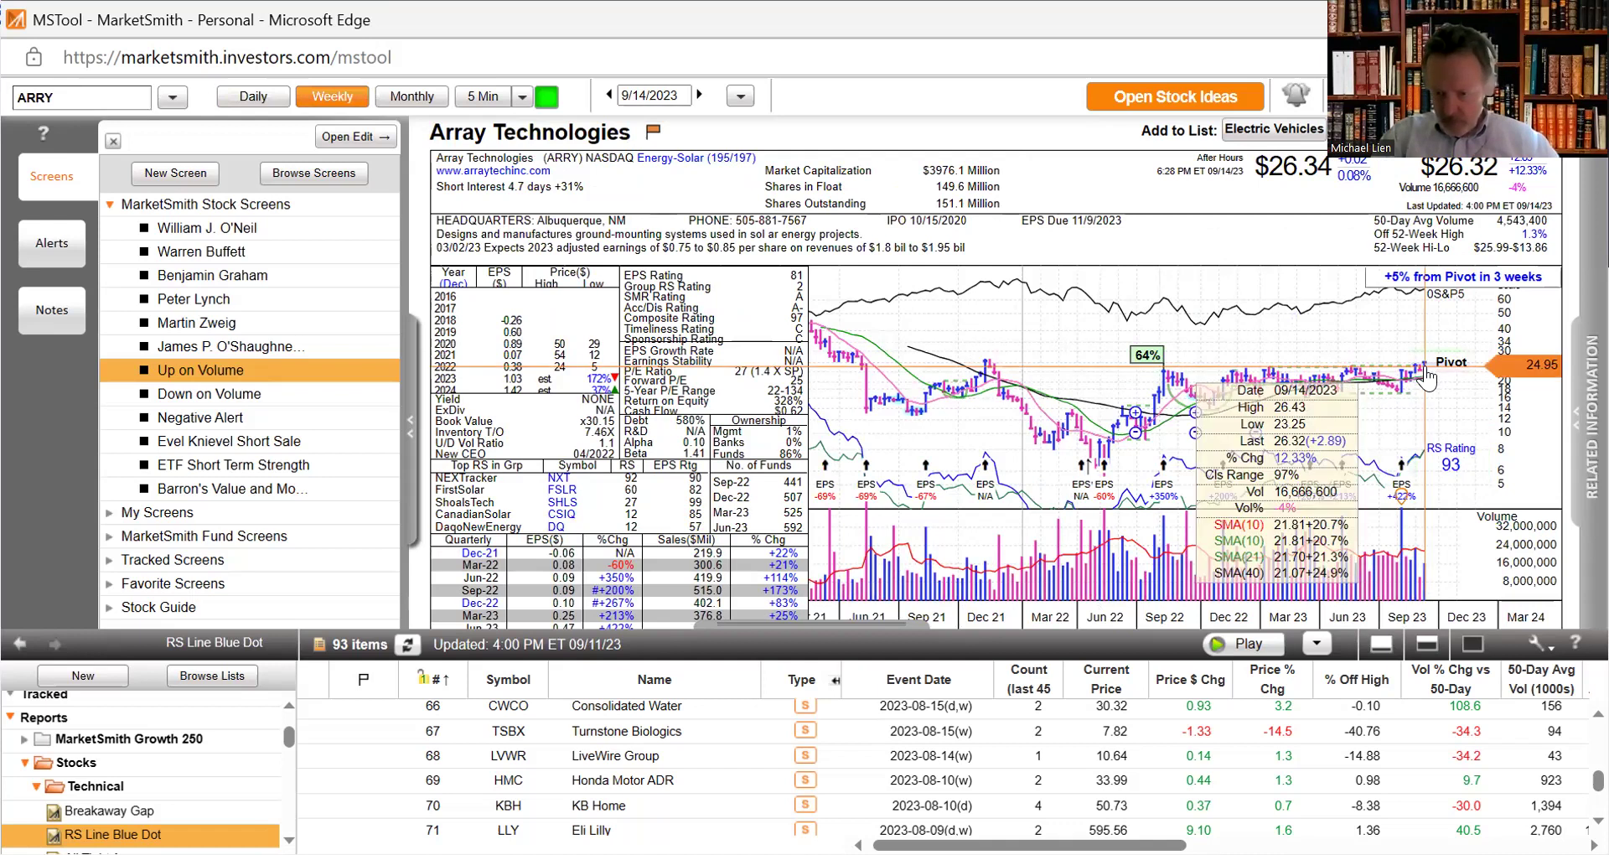
click(265, 99)
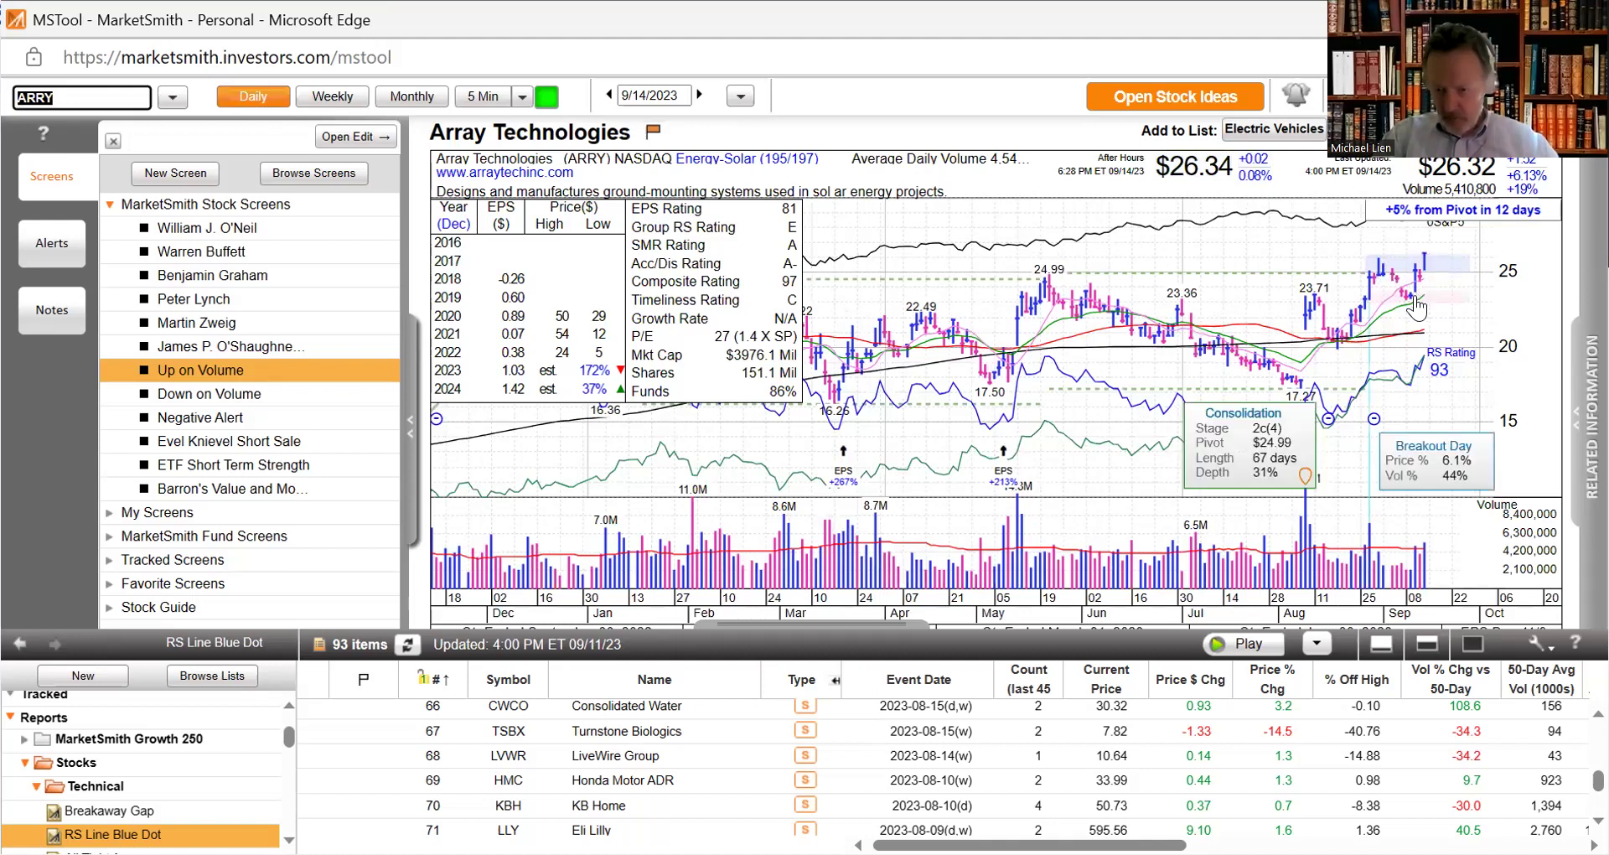
mouse_move(1419, 318)
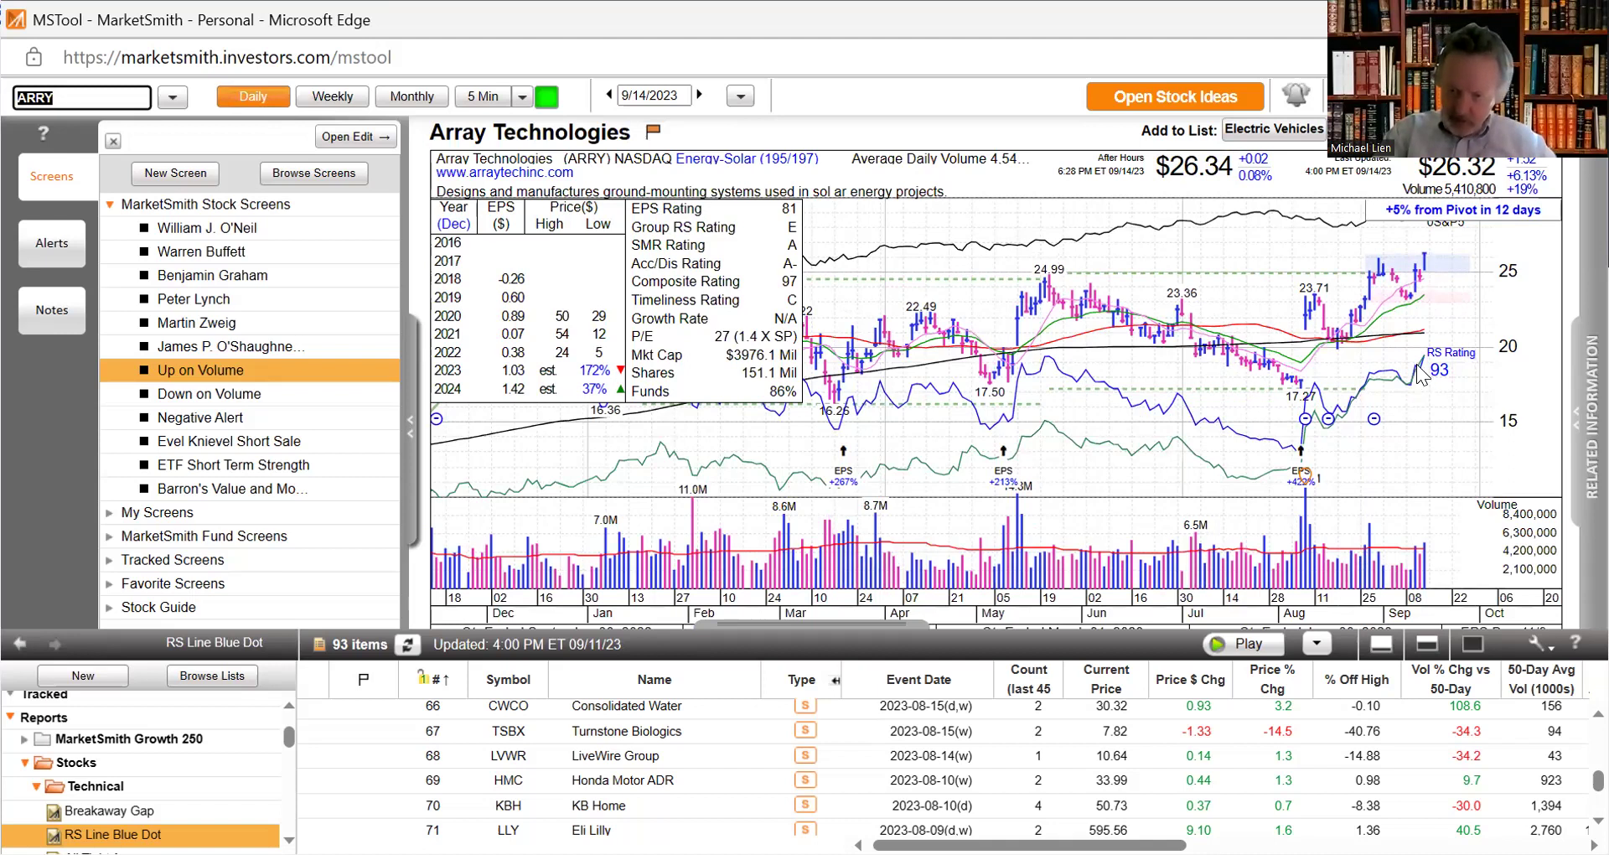
mouse_move(1234, 346)
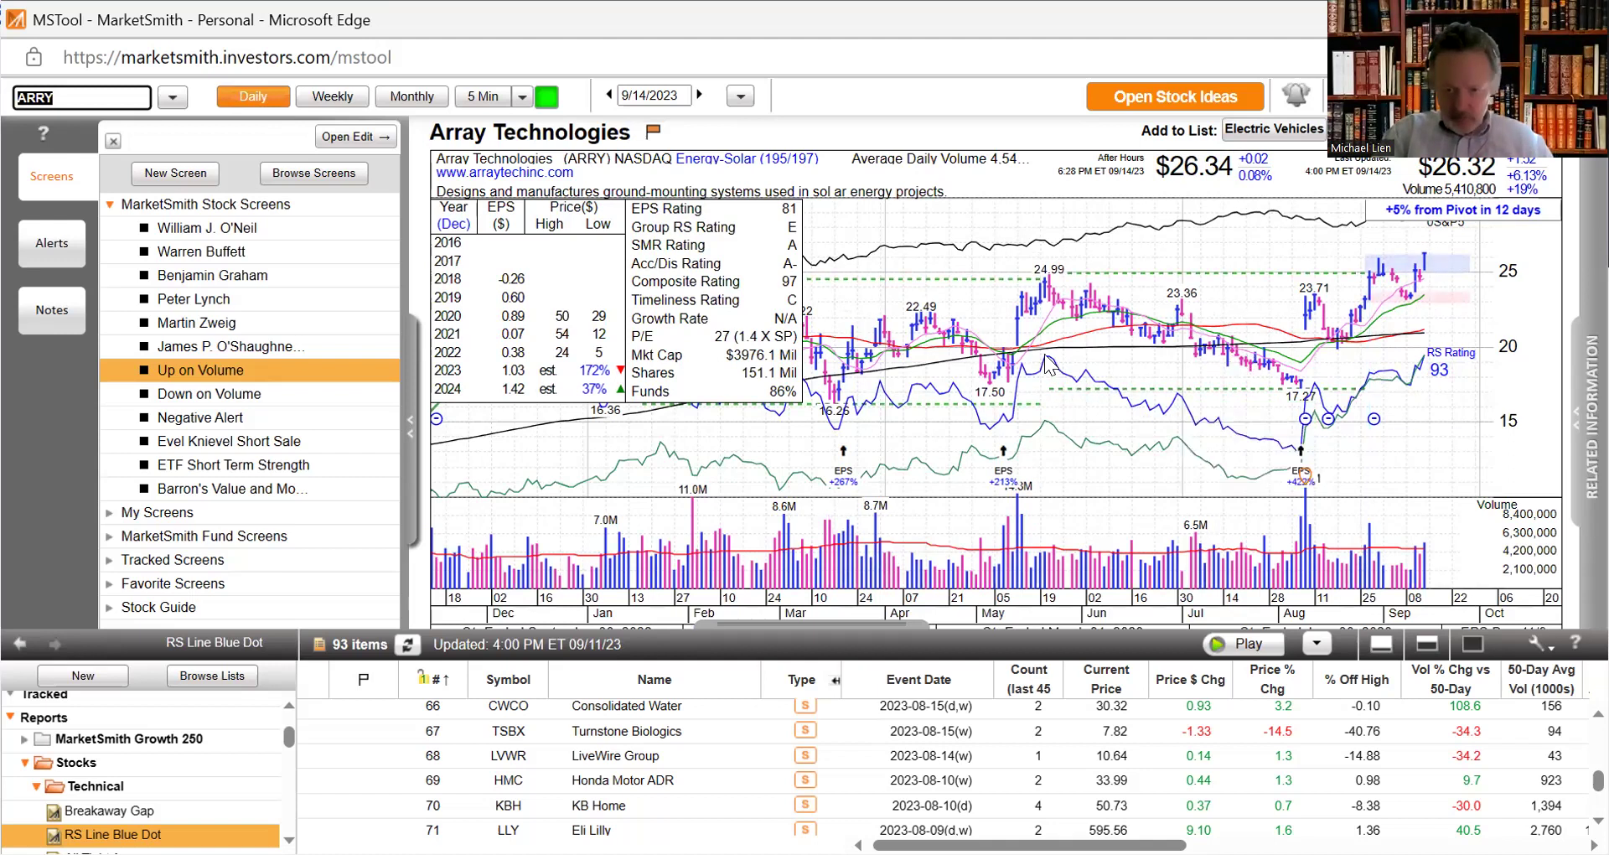
mouse_move(1048, 357)
mouse_down()
mouse_move(1502, 360)
mouse_move(1465, 372)
mouse_up()
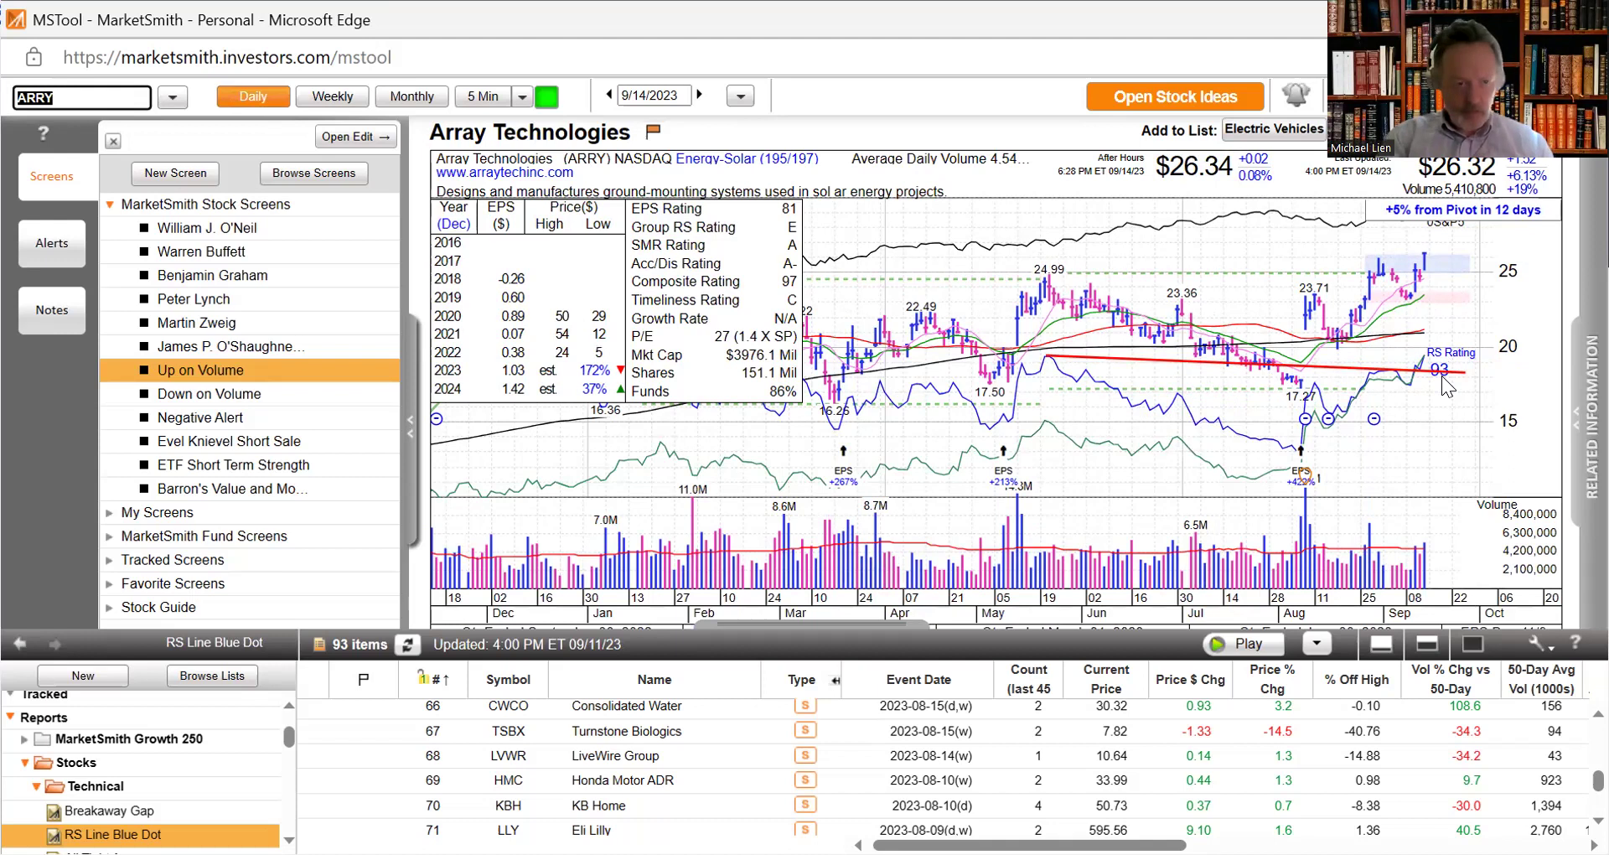
Step: Bring up the daily chart for Meta Platforms (META) and draw a downward trend line from the 326.20 high to the latest price bars
text(M)
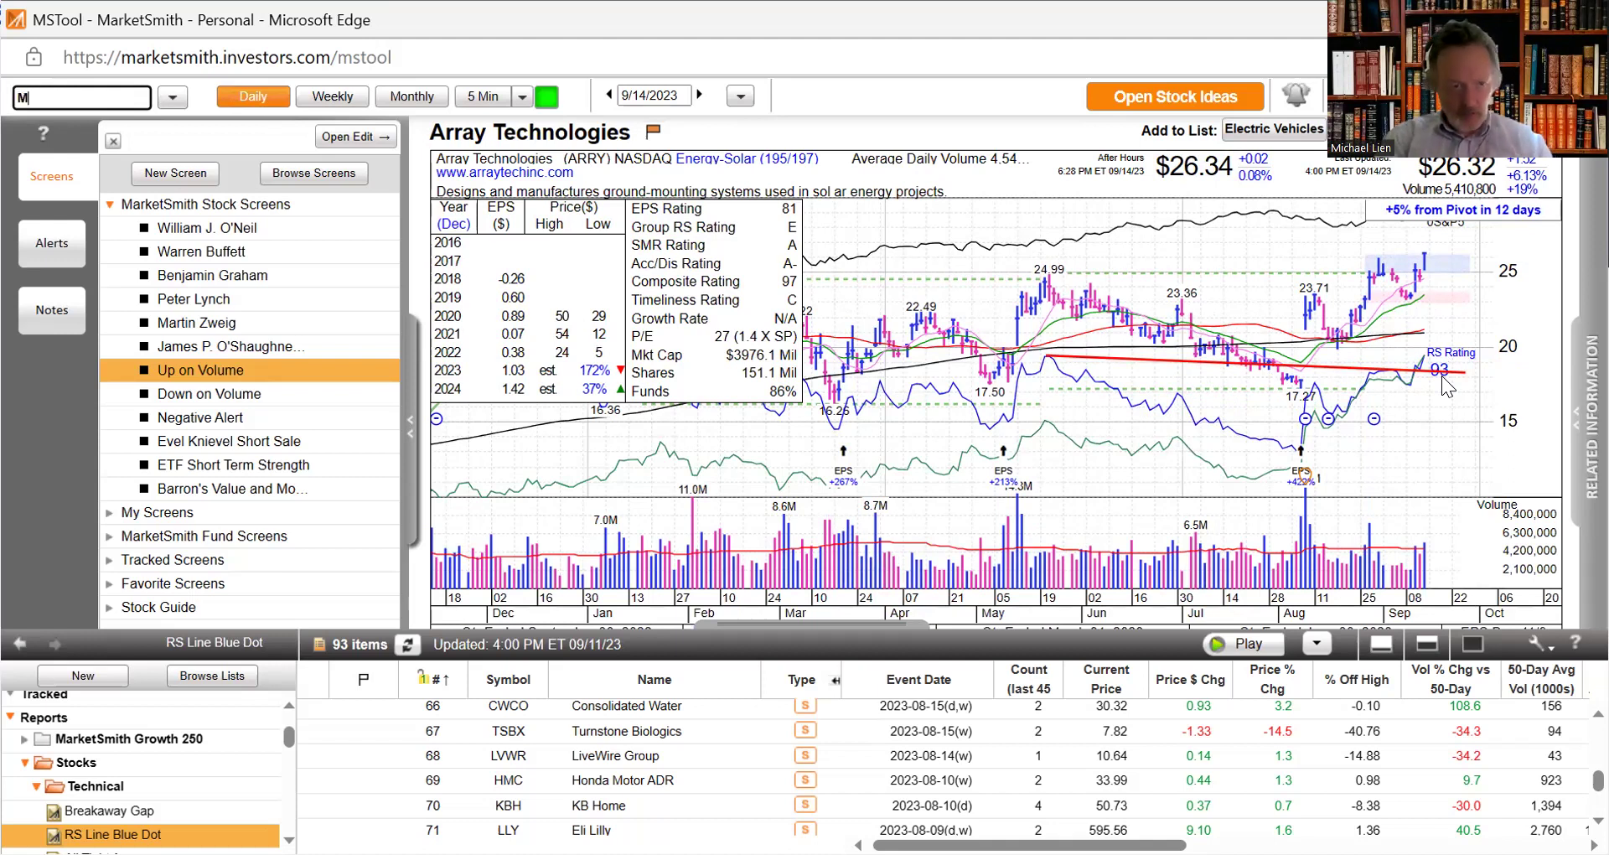
text(ETA)
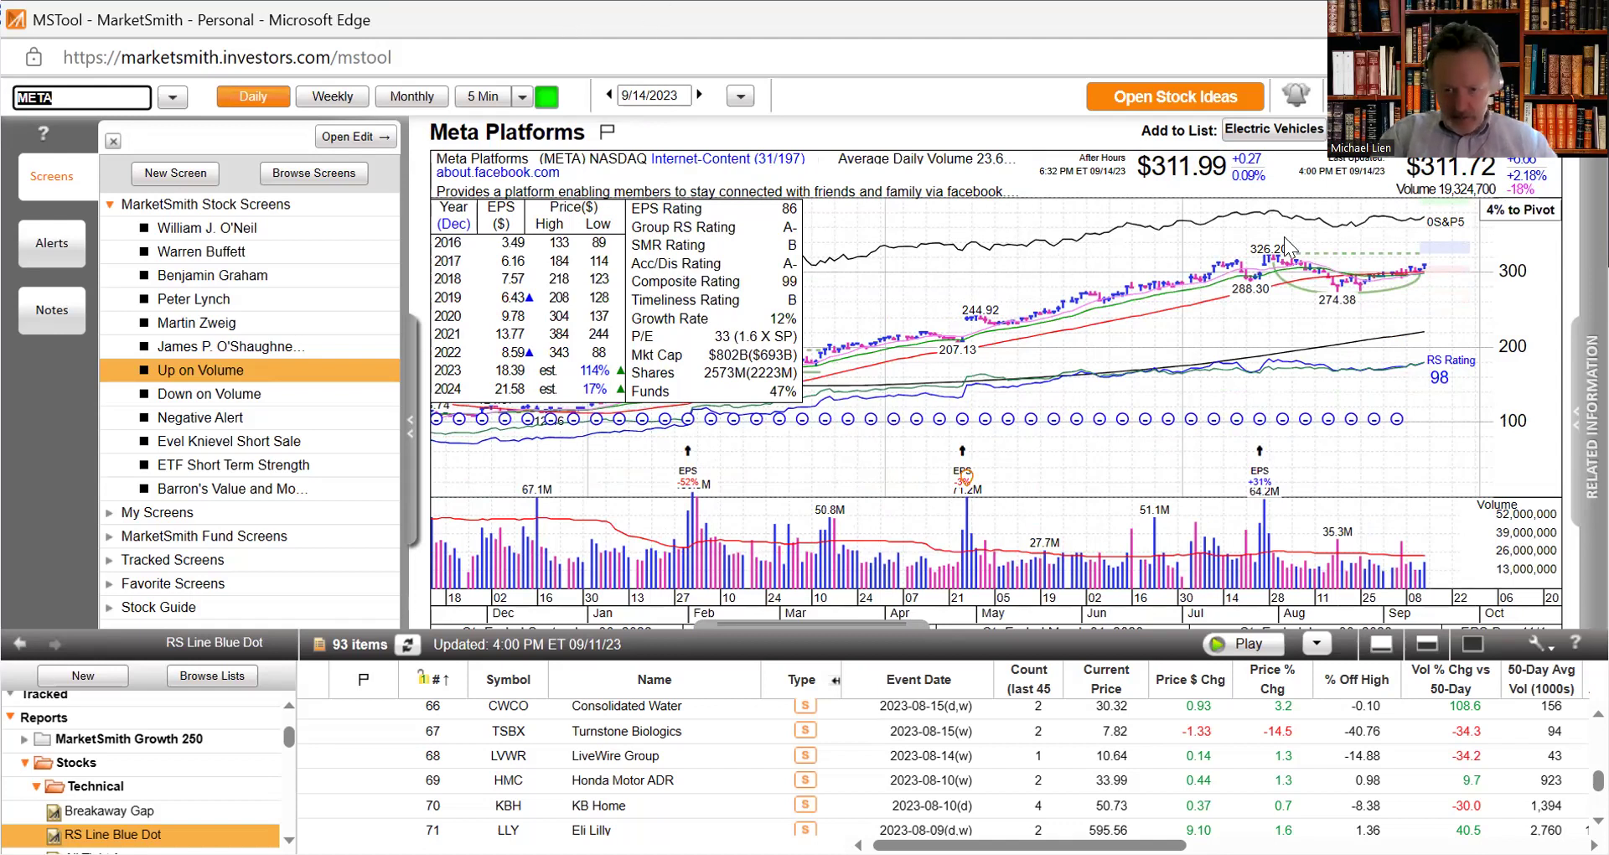
drag(1272, 249, 1299, 244)
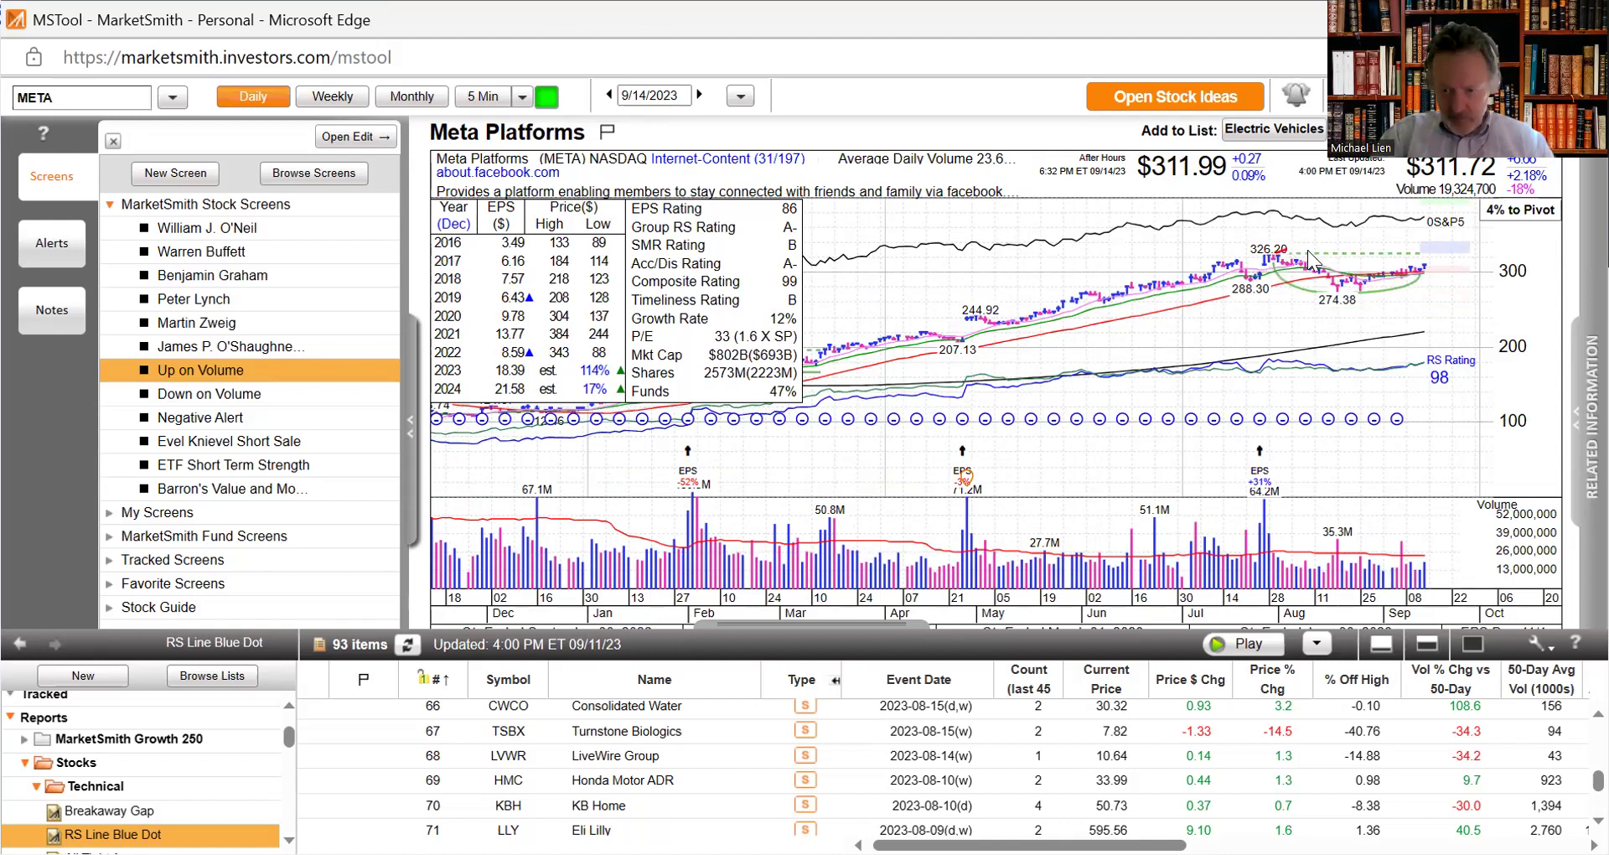
mouse_move(1408, 260)
mouse_down()
mouse_move(1463, 262)
mouse_move(1435, 268)
mouse_up()
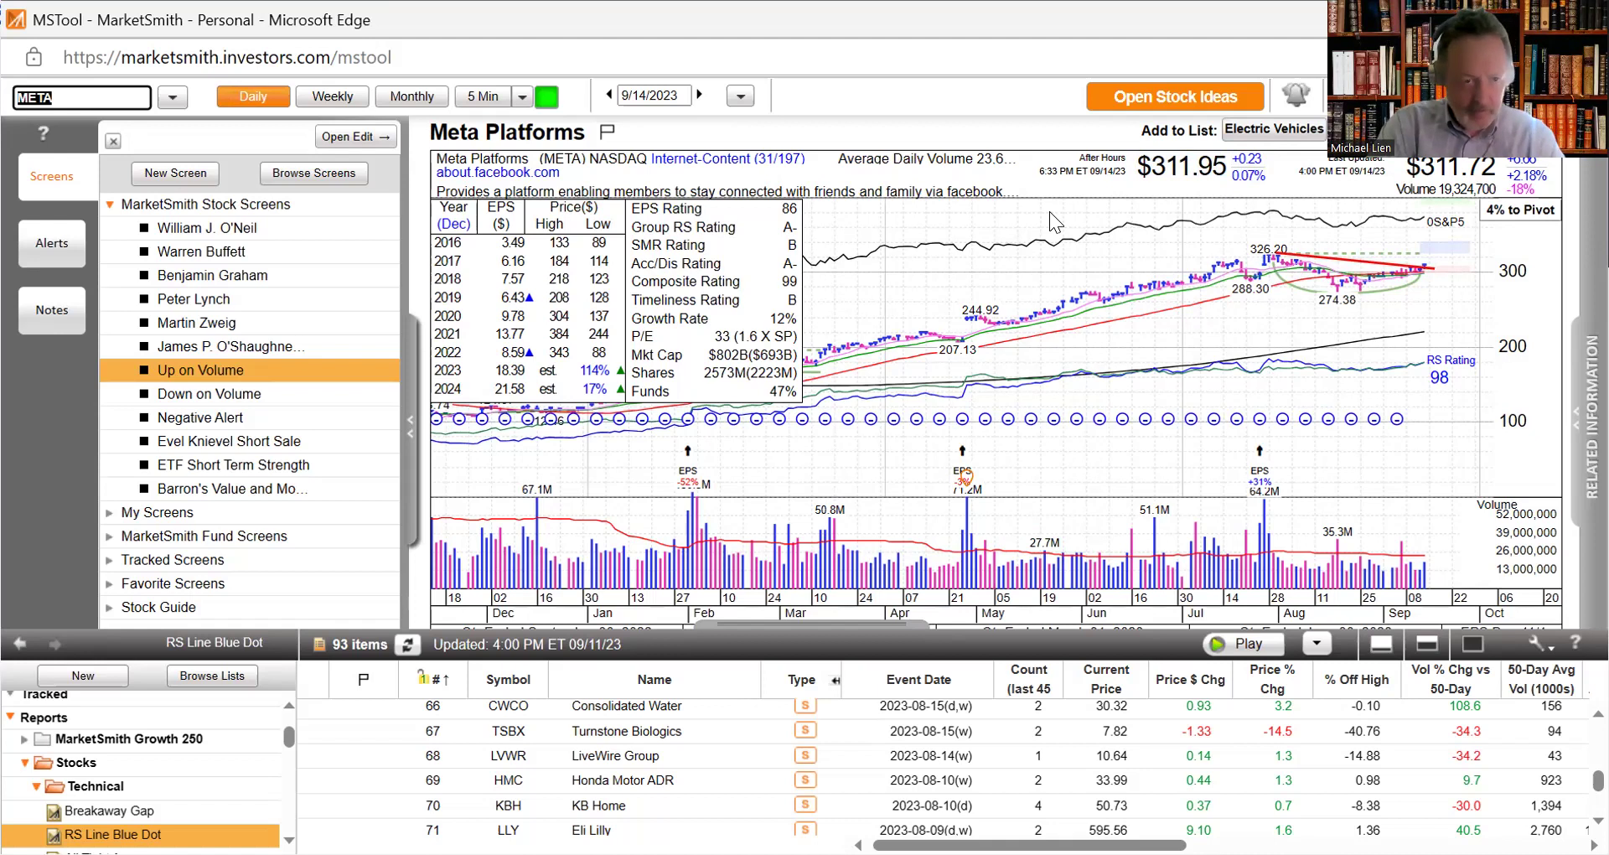
Step: Bring up the daily chart for Belite Bio (BLTE) and draw a flat line along the top of the early August price consolidation
text(B)
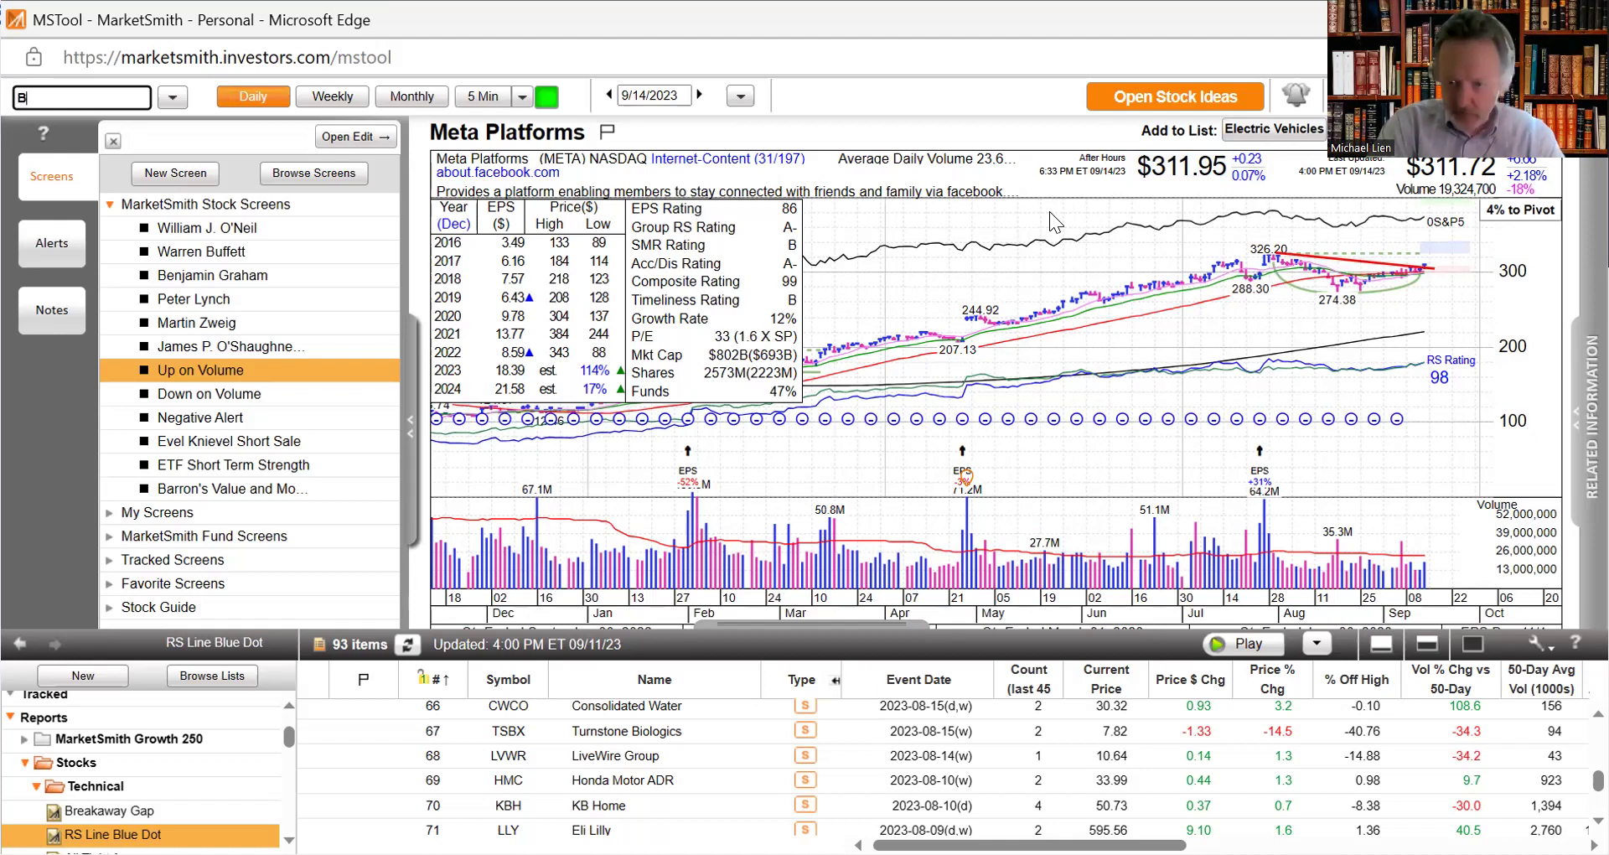
text(LTE)
key(Return)
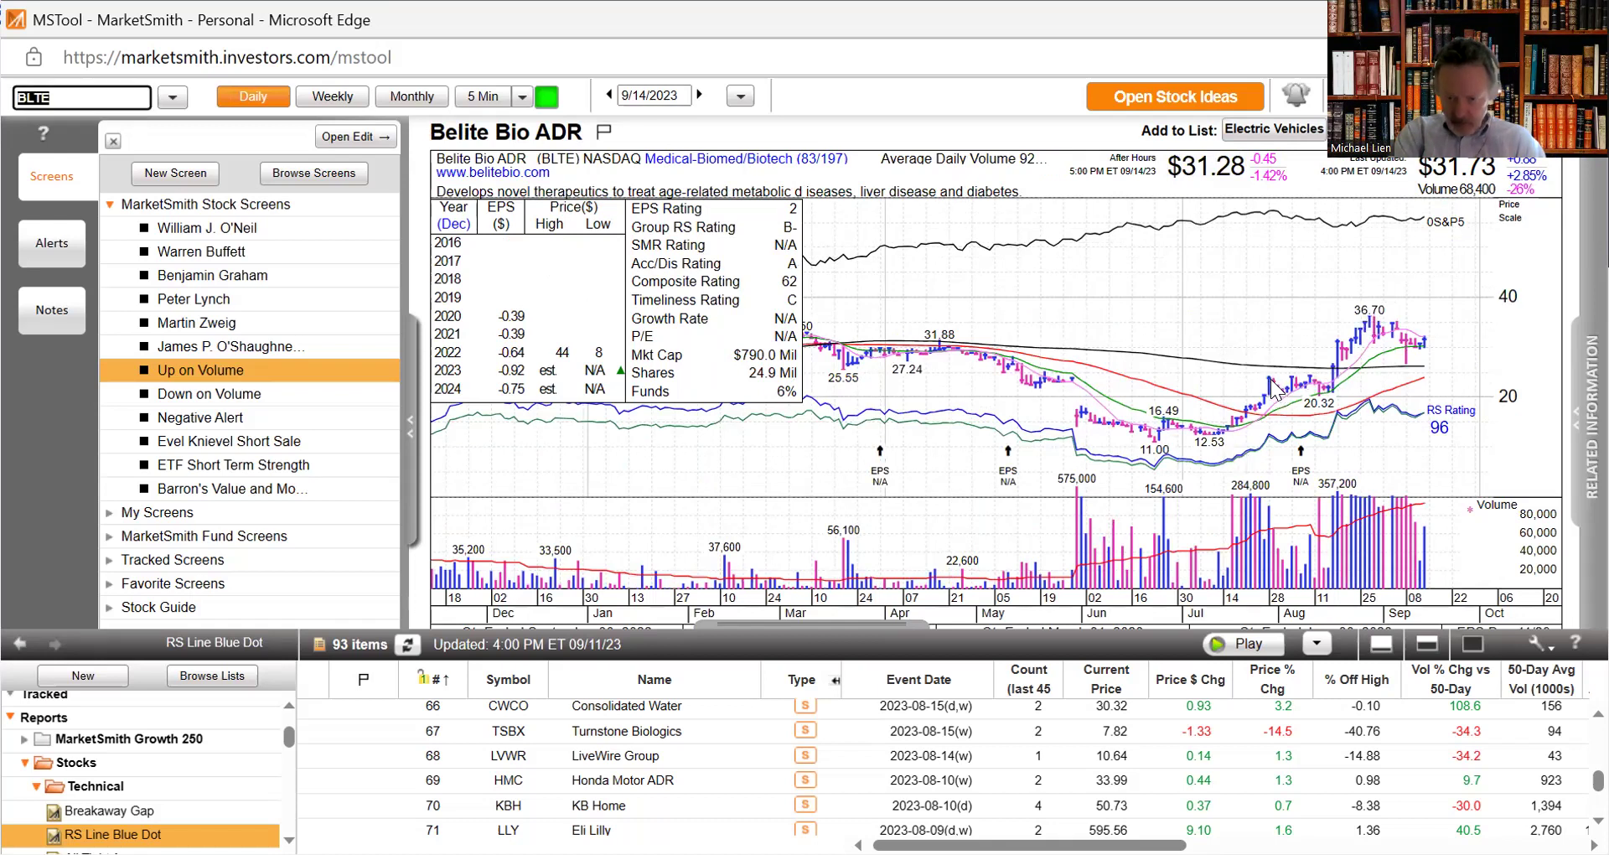
drag(1270, 377, 1334, 385)
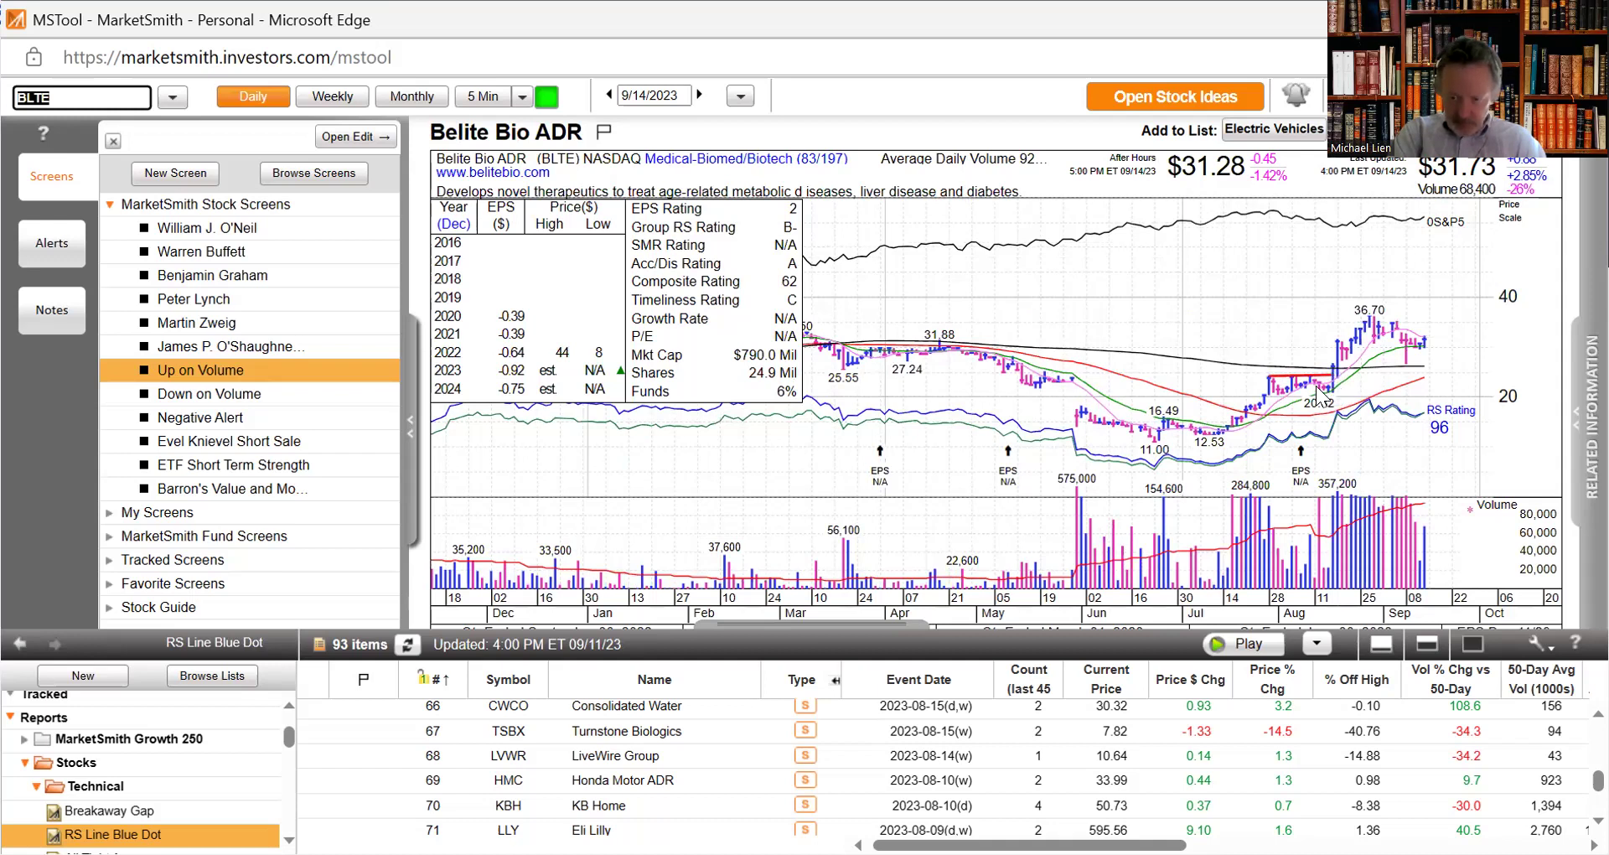
Step: Check the price and volume data of the 08/11/2023 and 09/08/2023 bars on the Belite Bio chart
click(1320, 394)
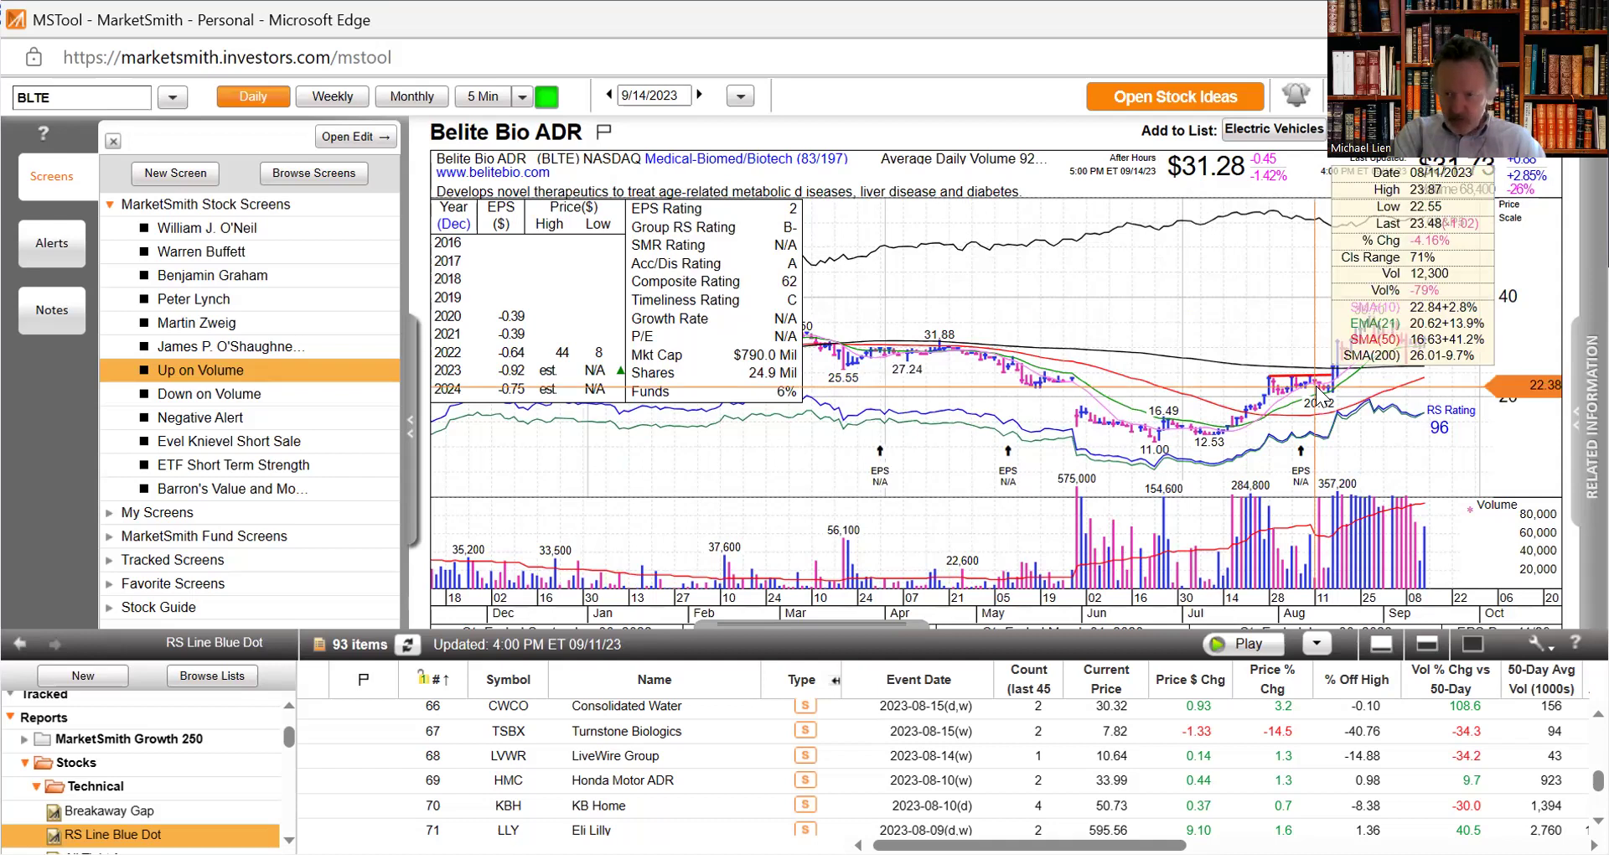
click(1322, 392)
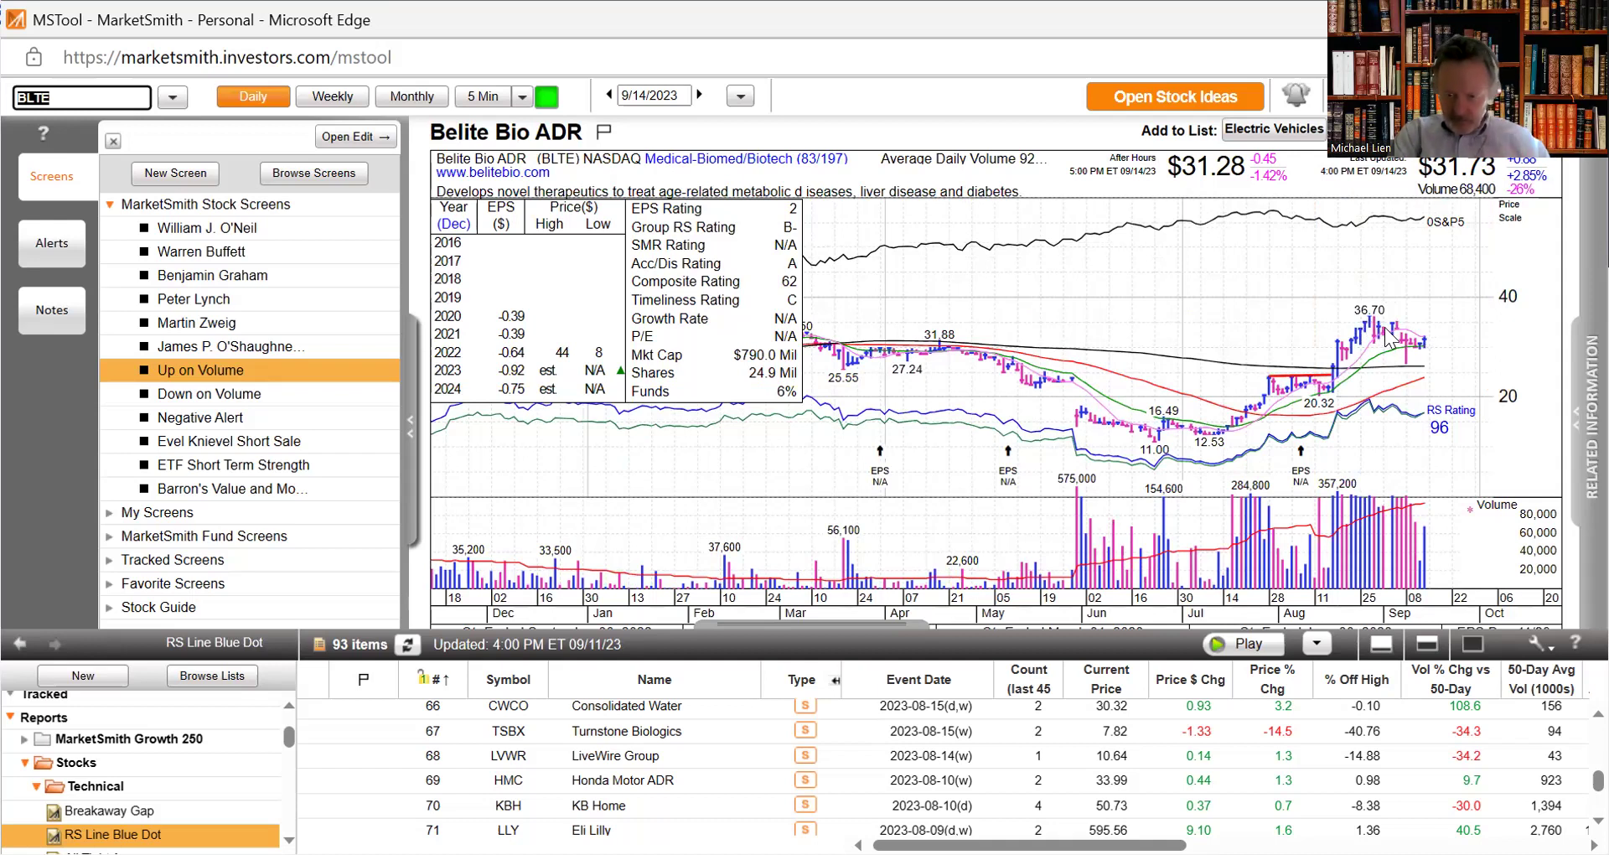
click(1408, 371)
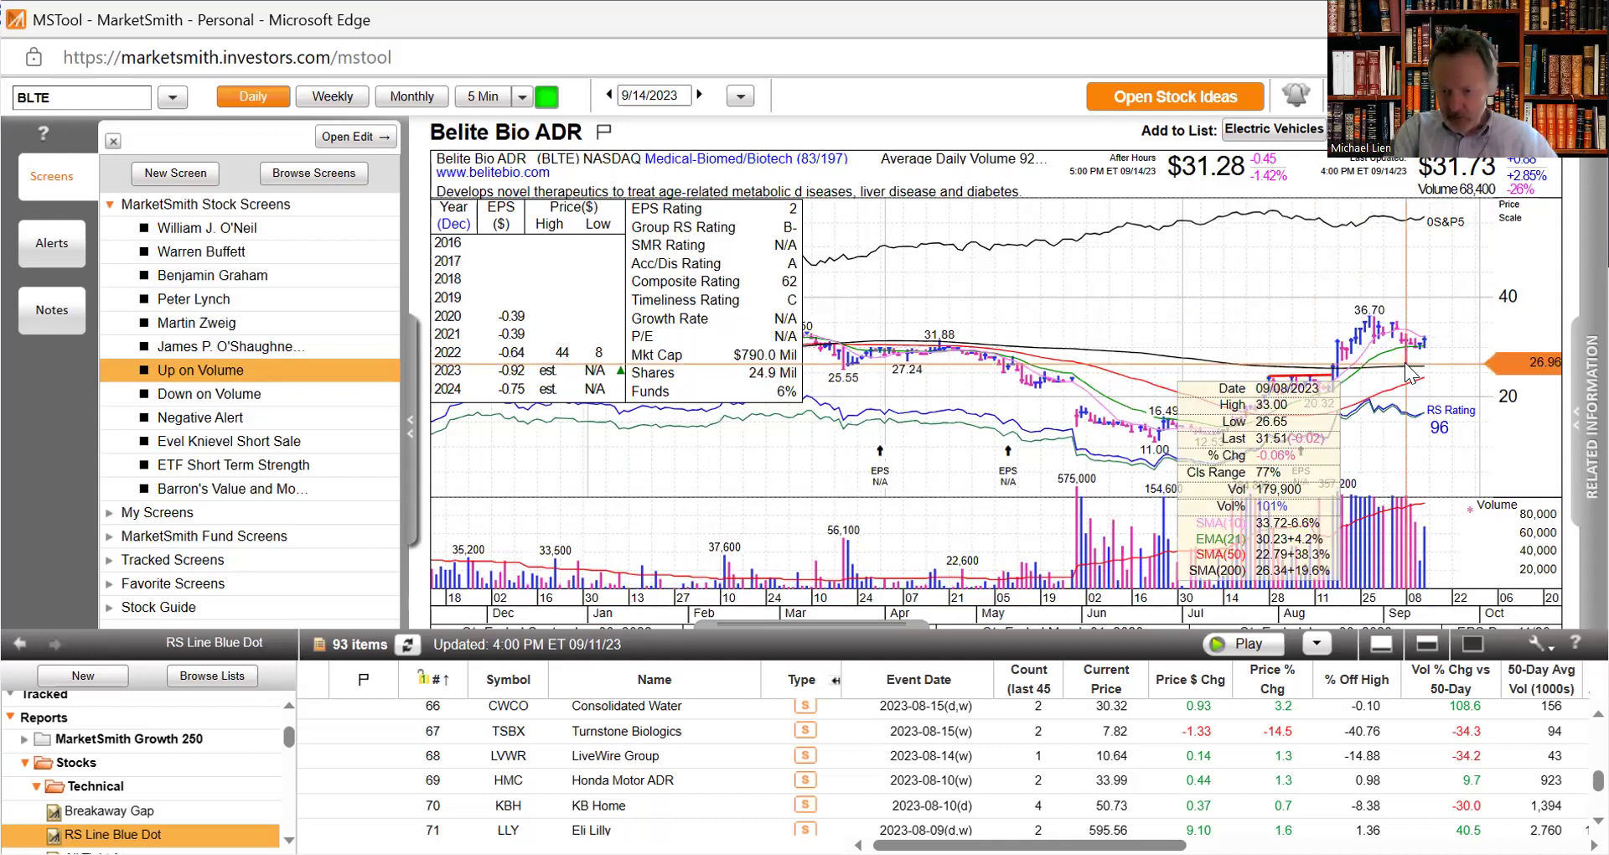
click(1408, 371)
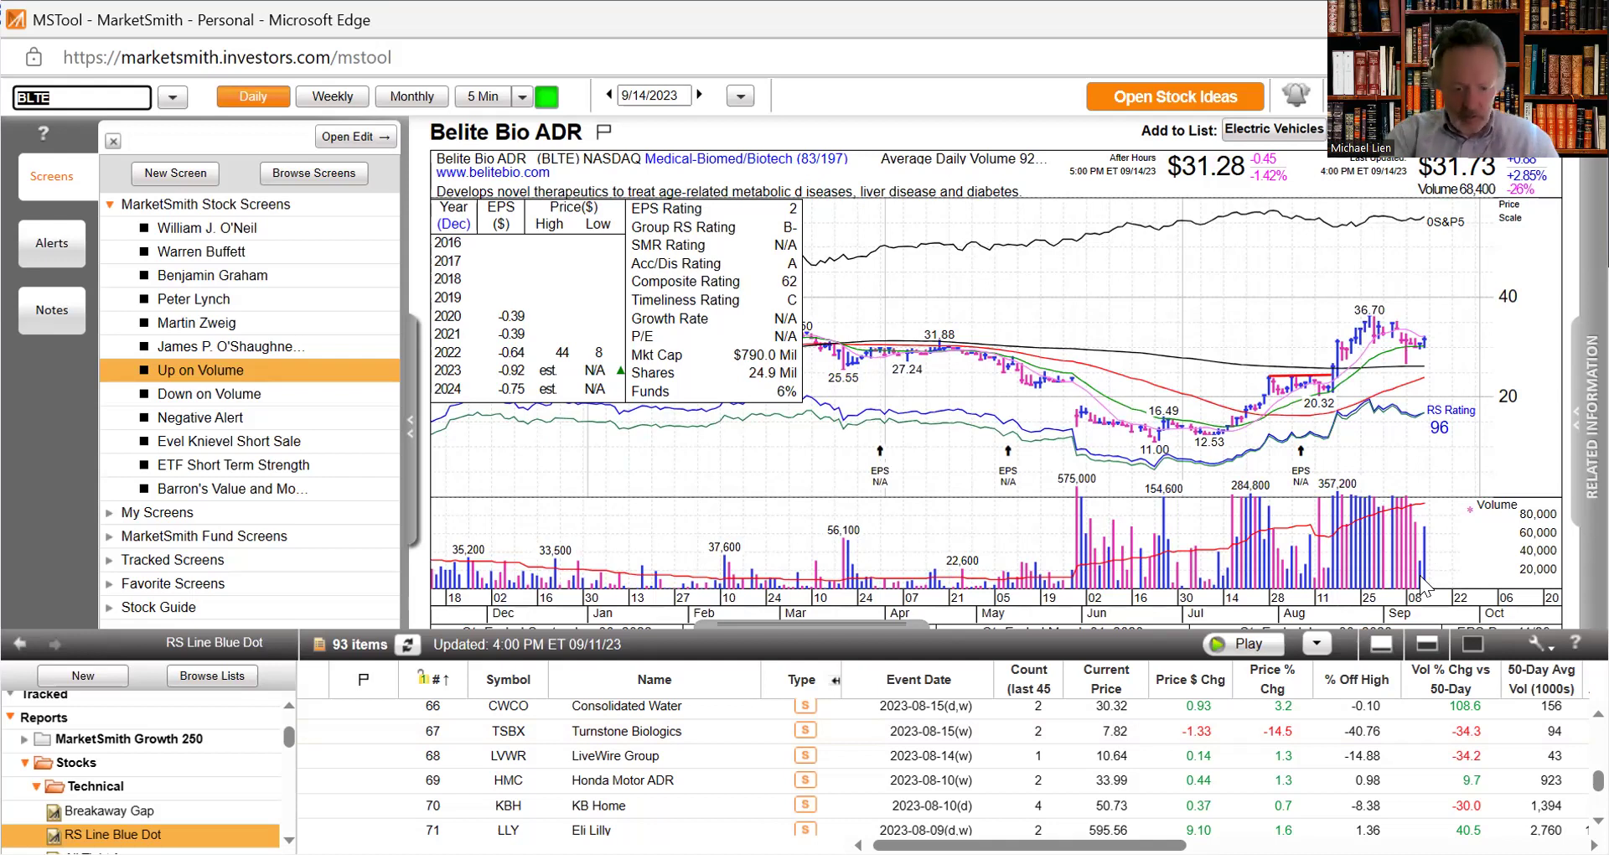
text(G)
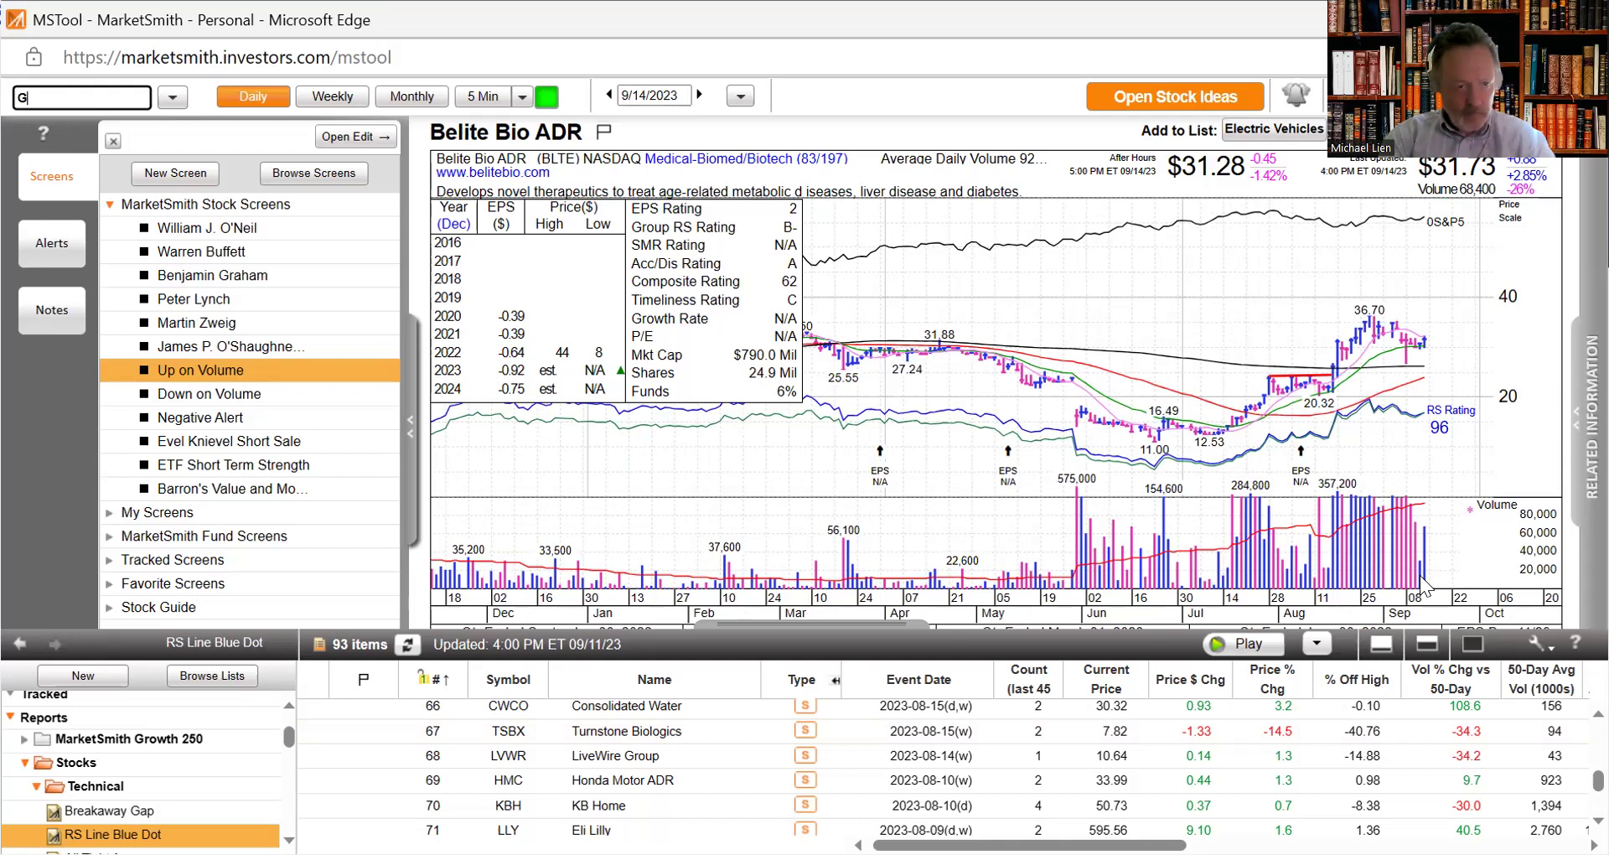
text(LSE)
key(Return)
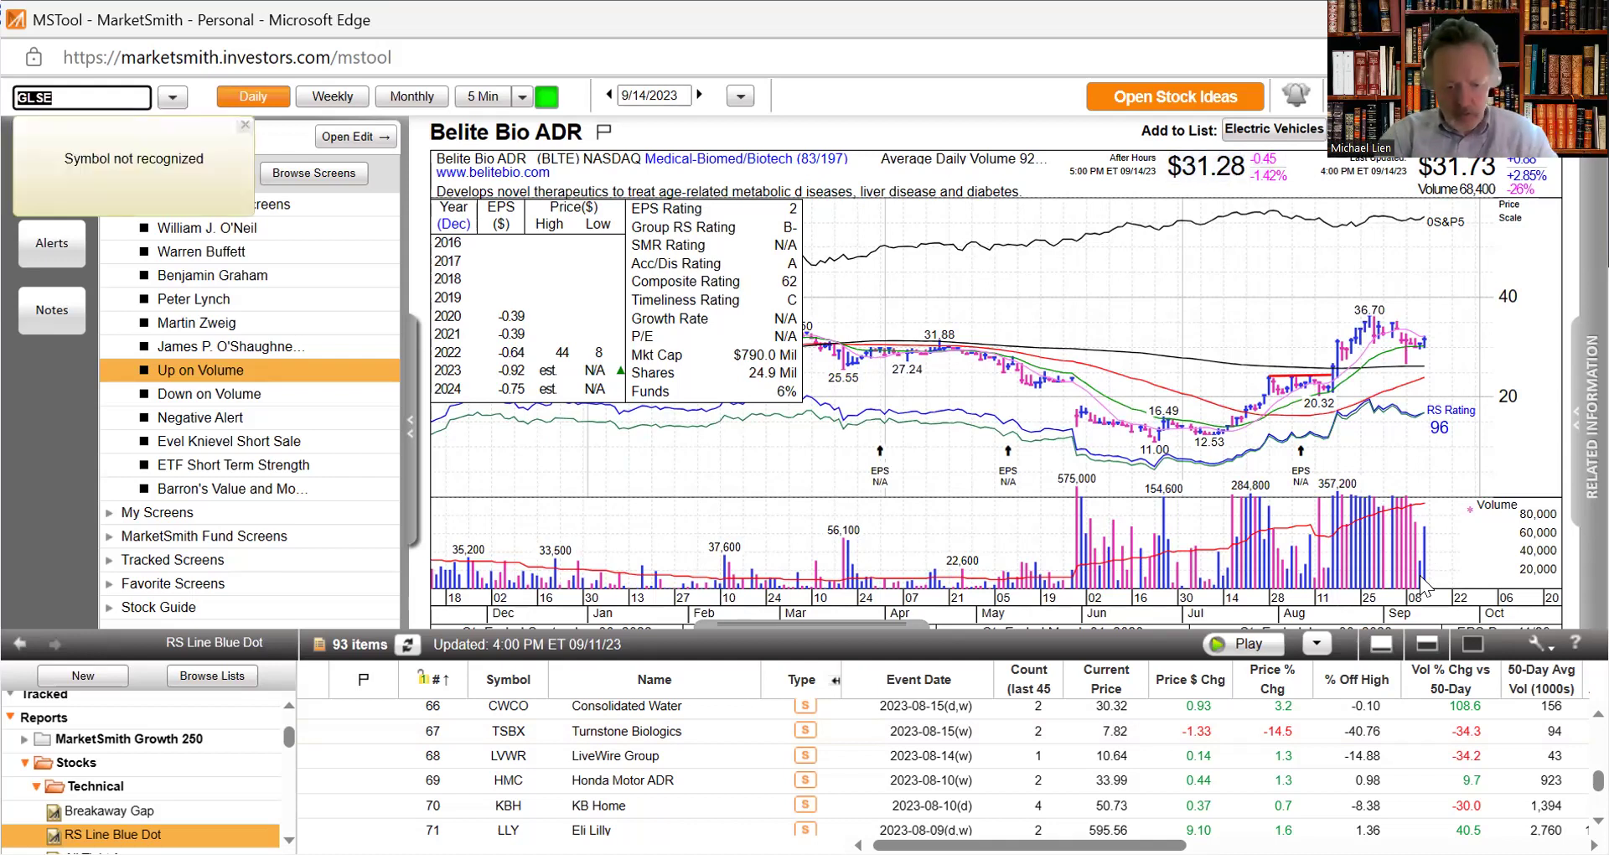
Step: Bring up the daily chart for Greenwich LifeSciences (GLSI)
text(G)
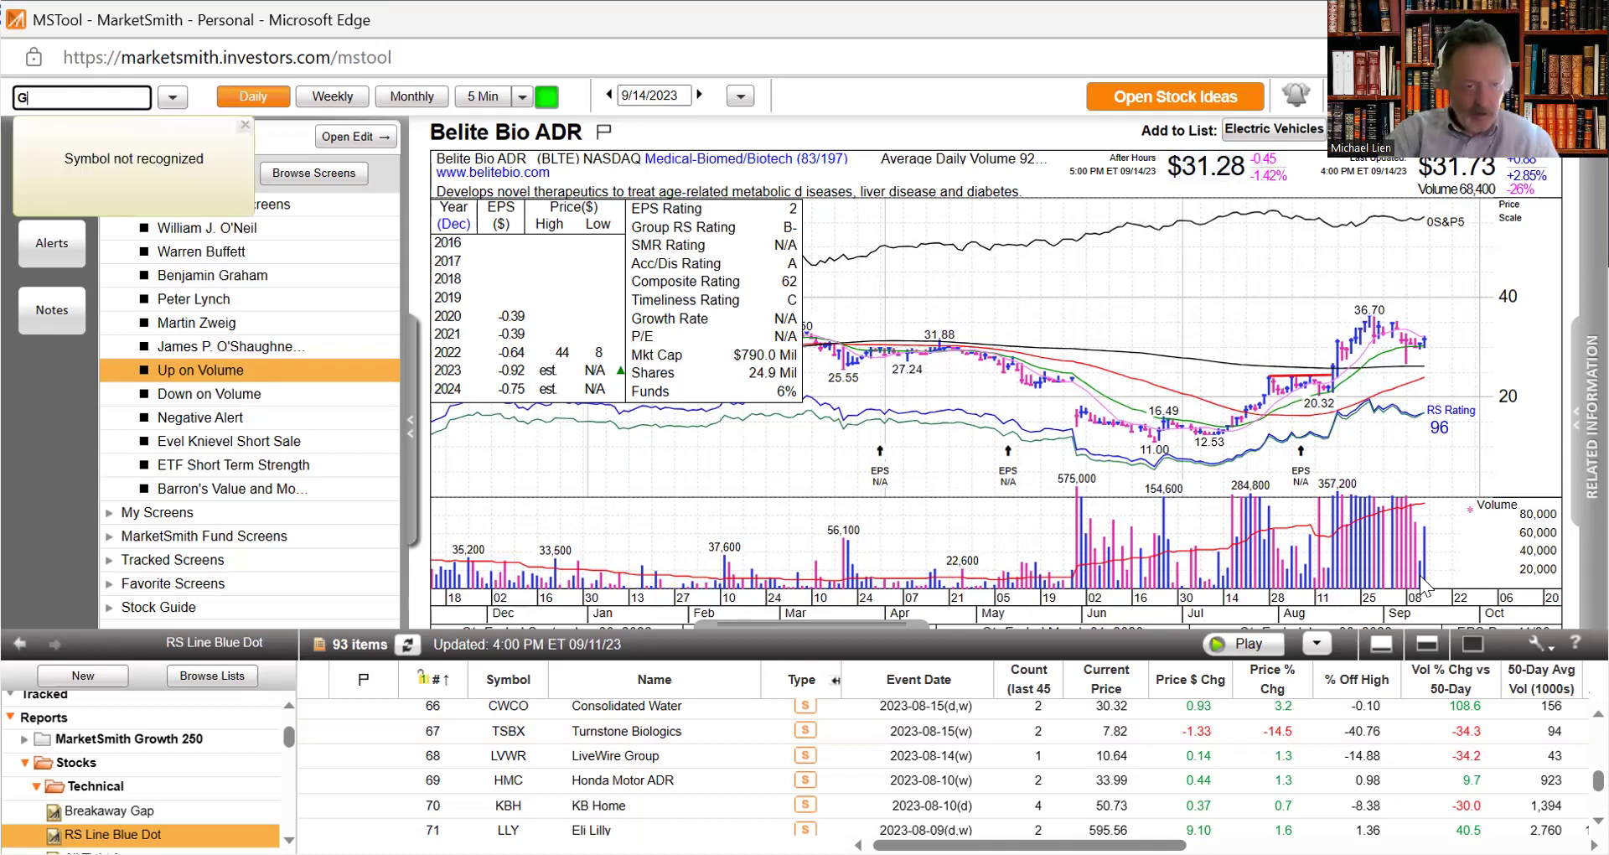
text(LSI)
key(Return)
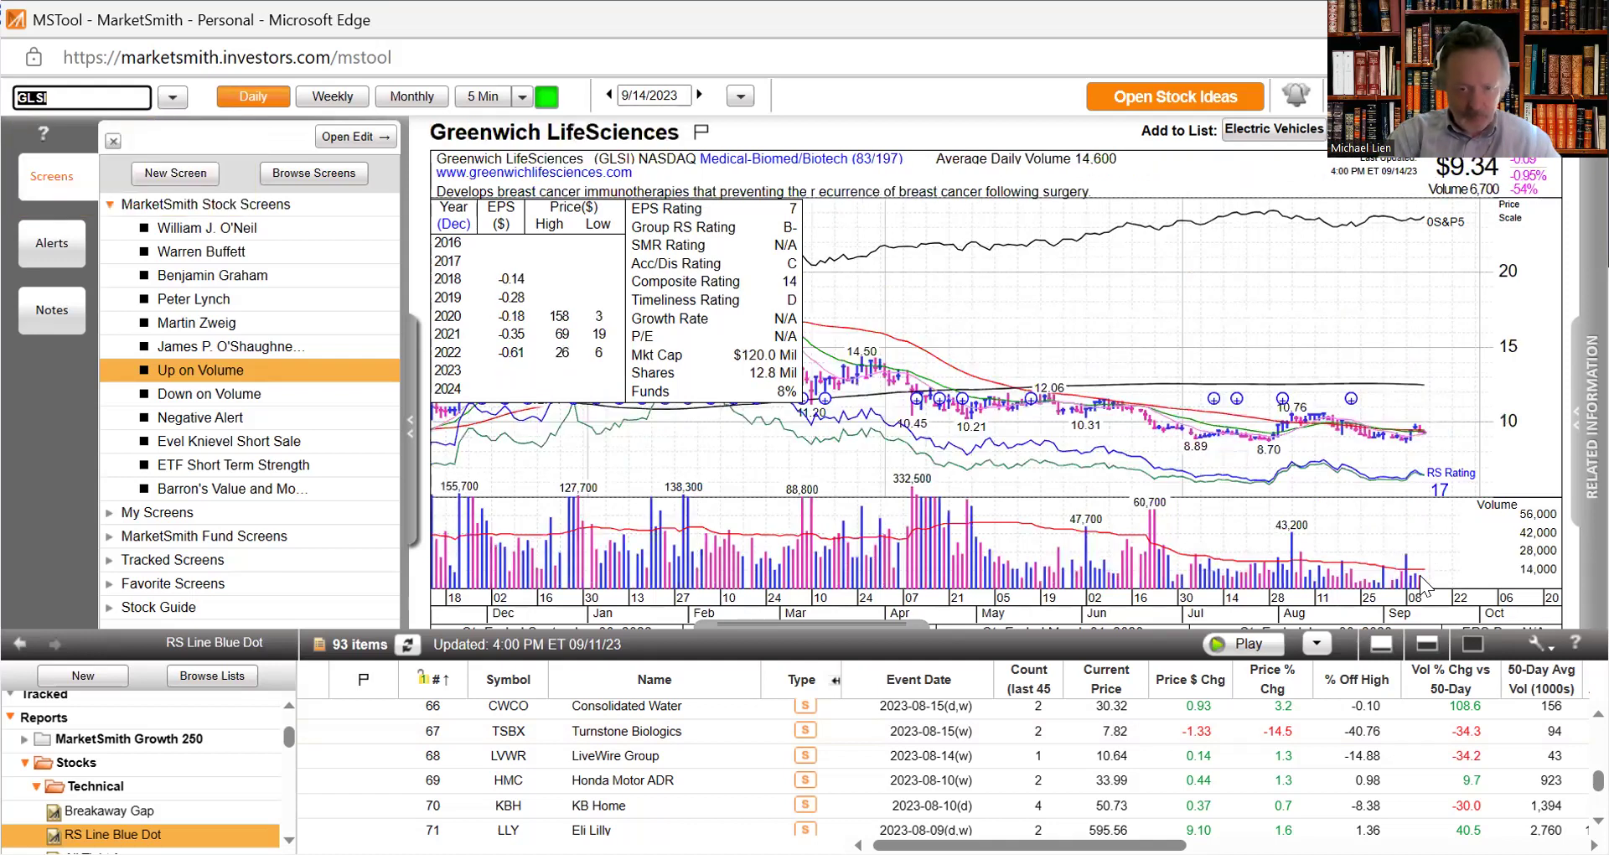
Step: Mark the top and bottom of the August price range with two short lines and check the 09/11/2023 bar's data
click(1295, 419)
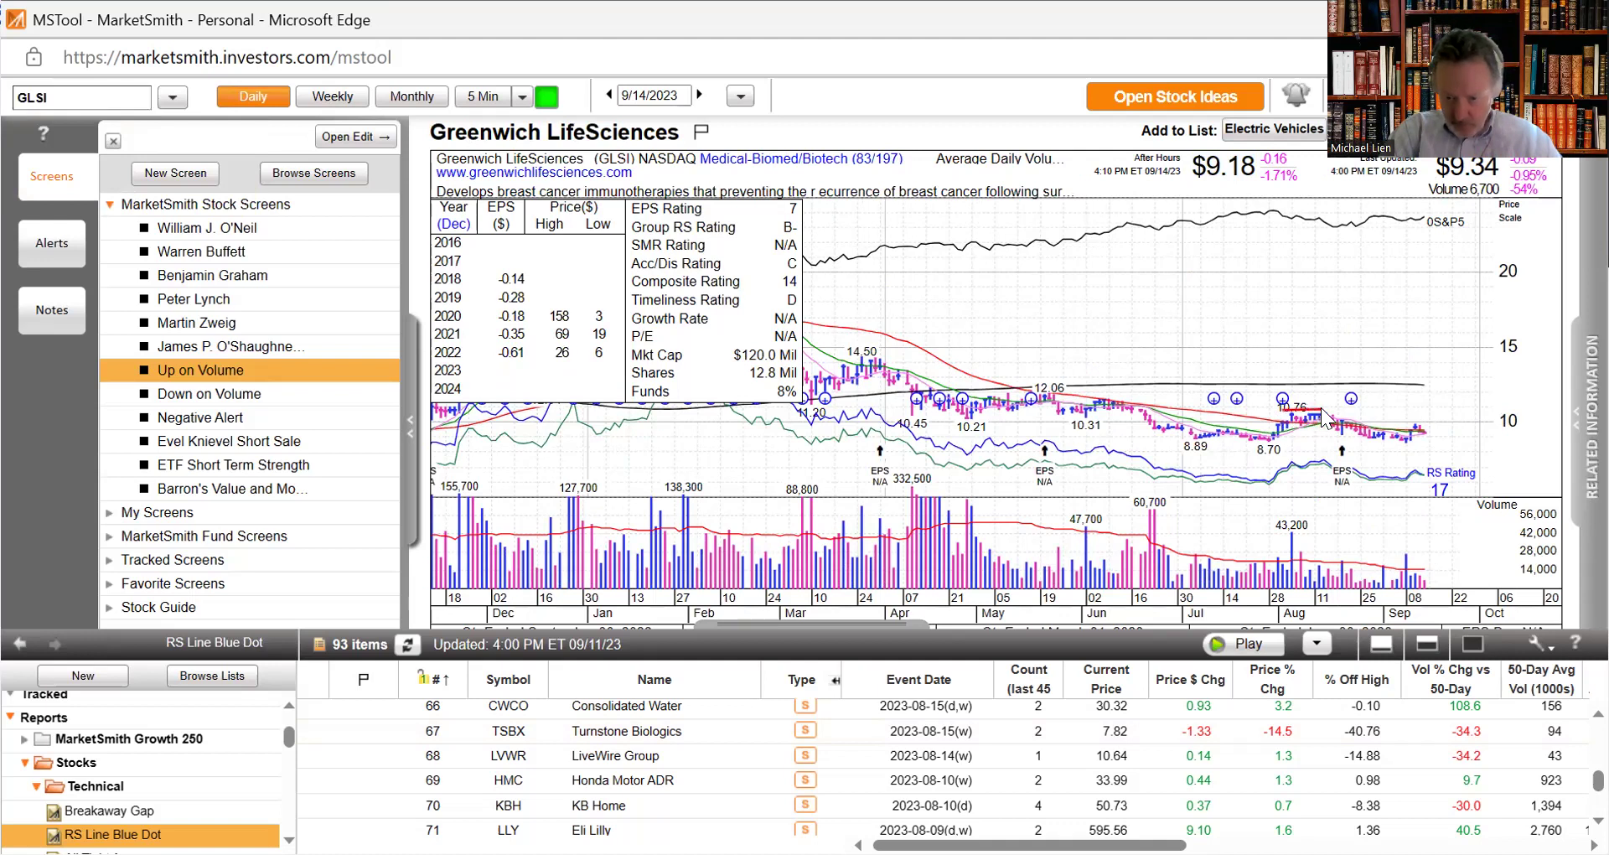
drag(1322, 411, 1282, 409)
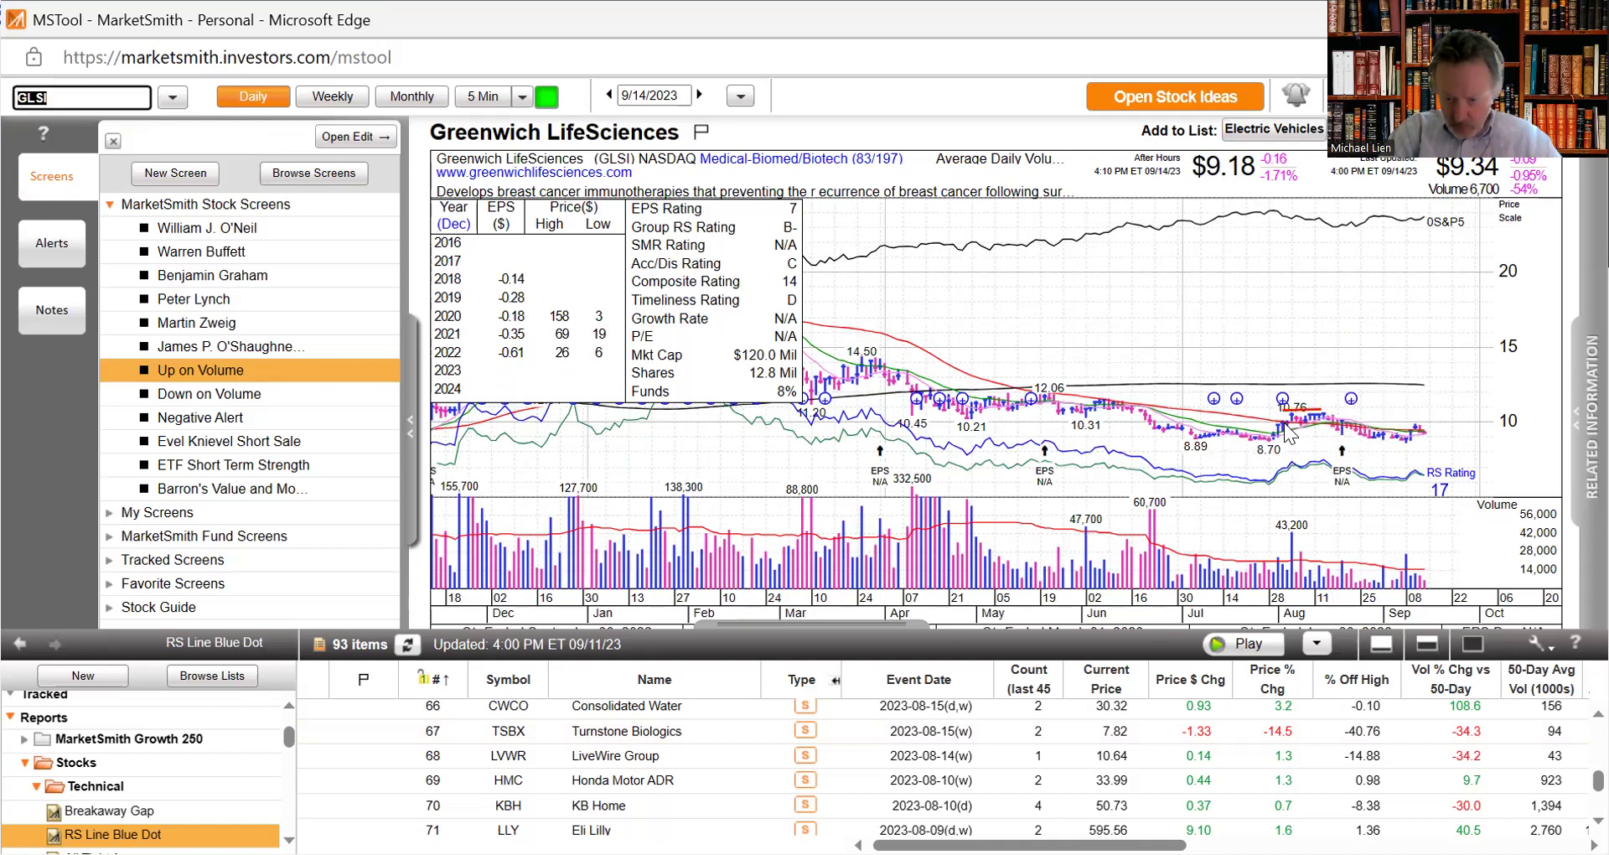
click(1332, 432)
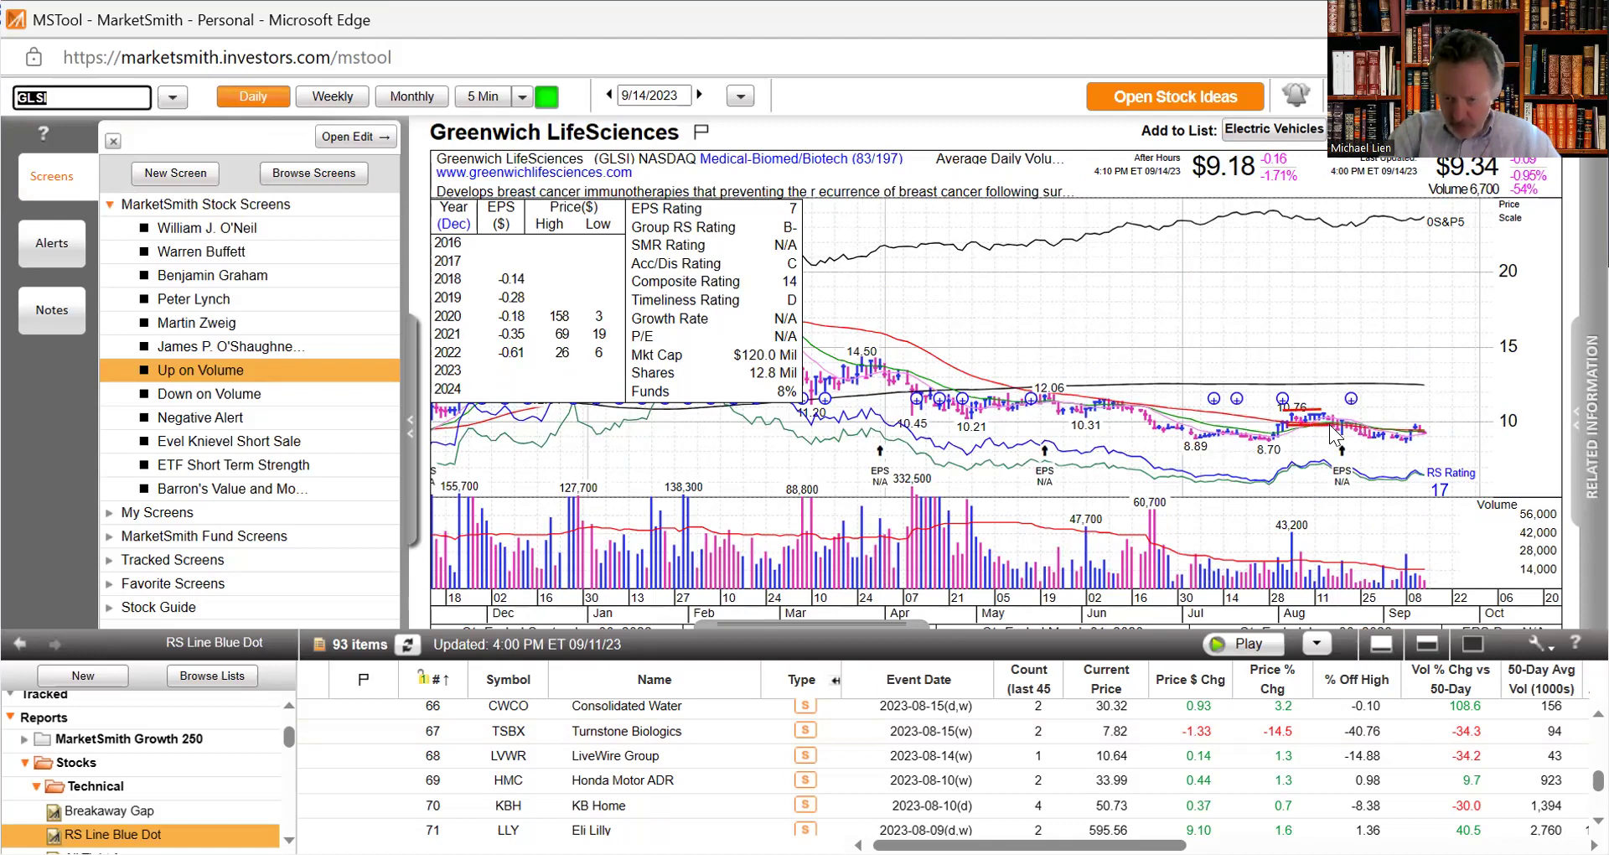
click(1414, 441)
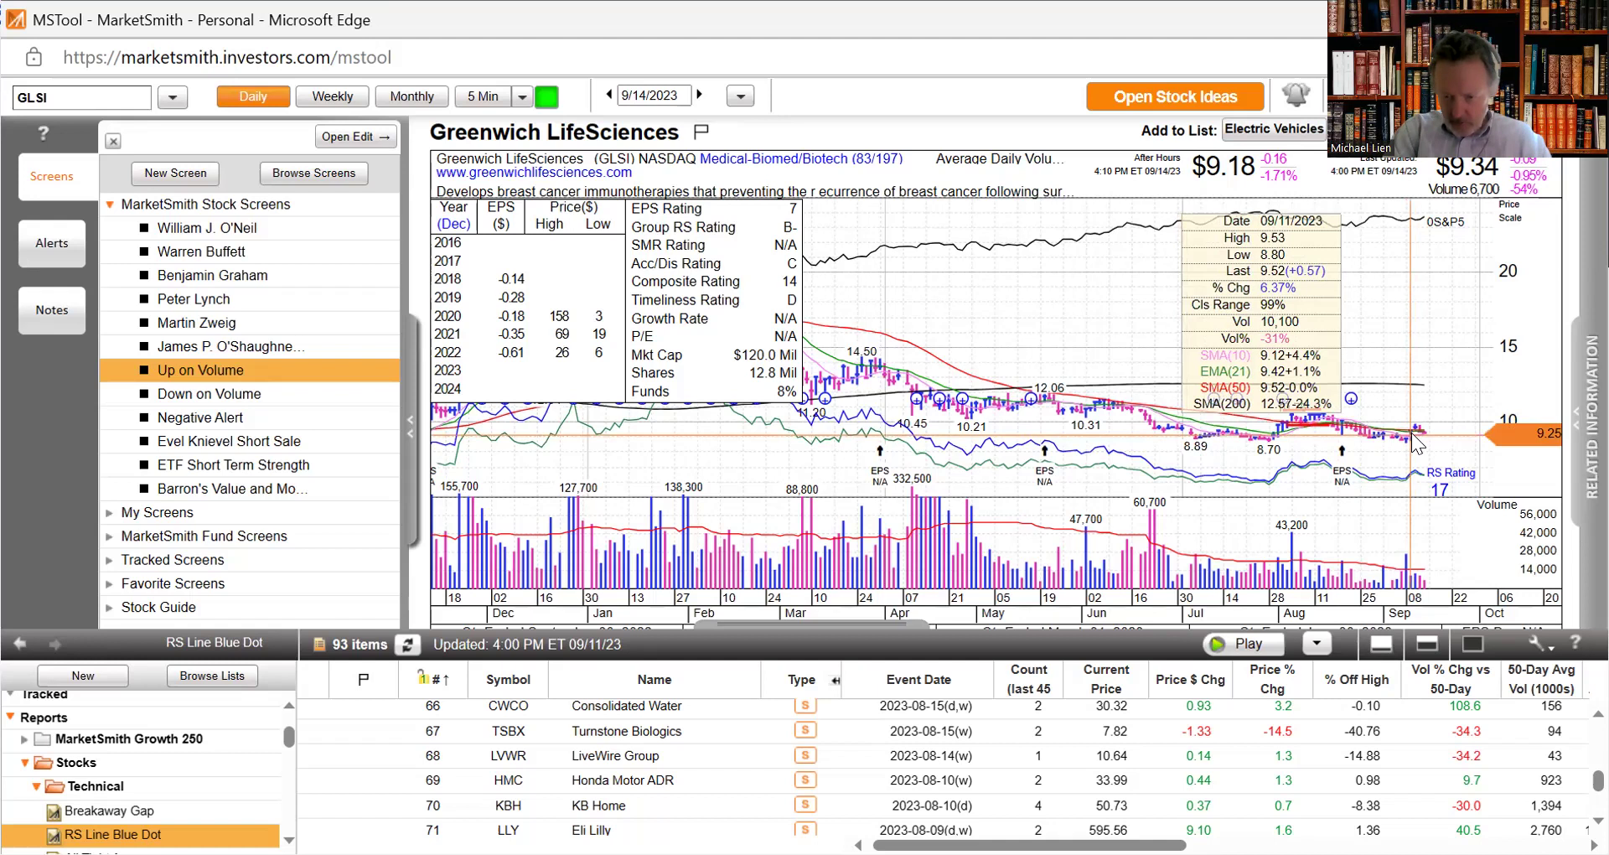
click(1417, 442)
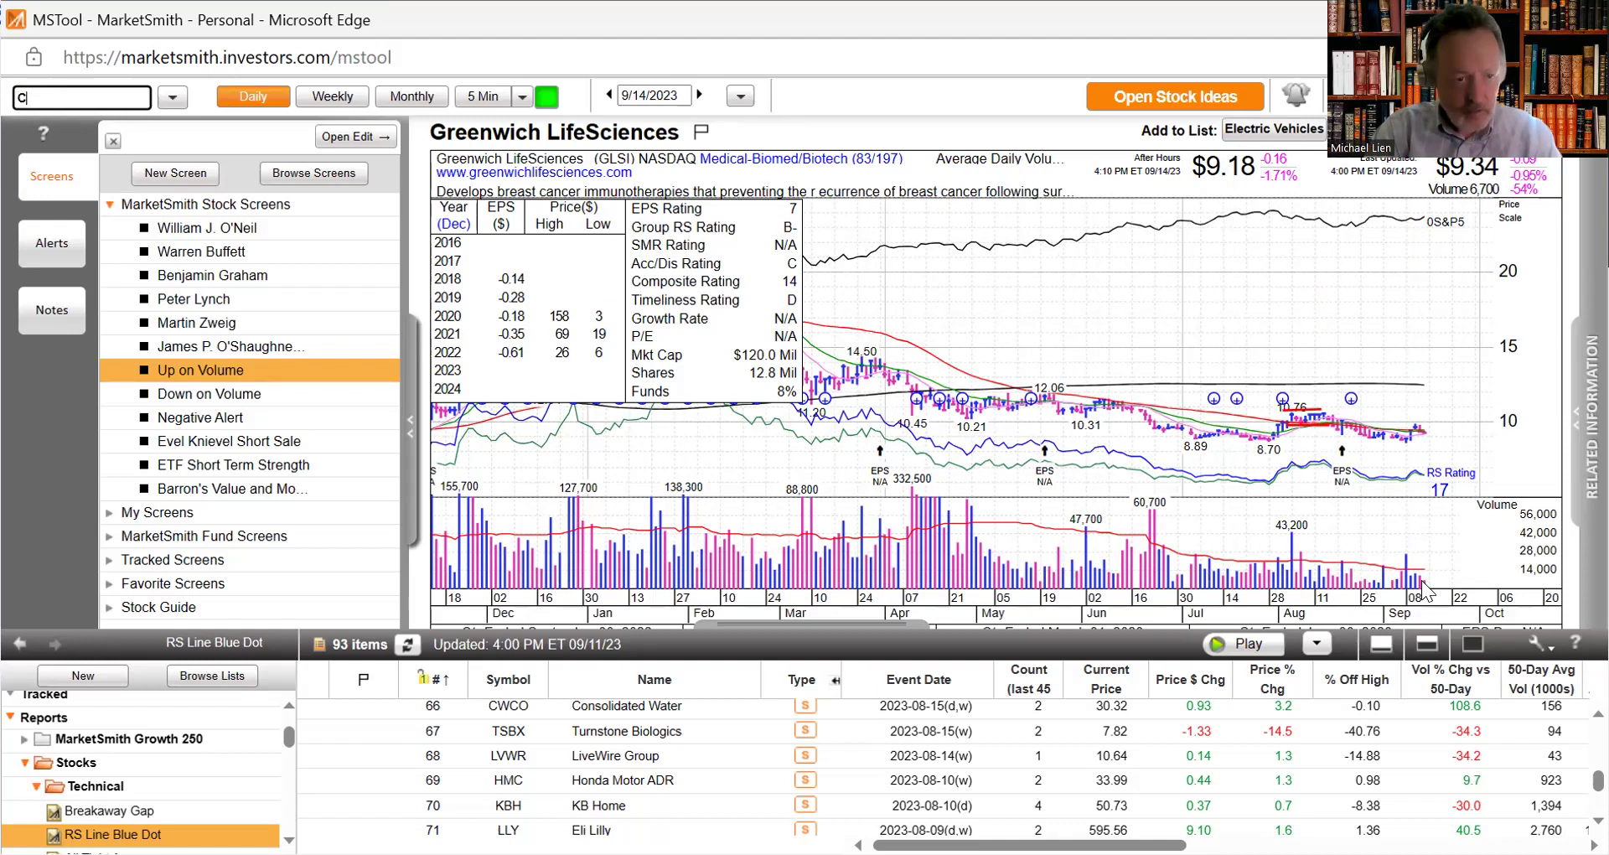
Step: Bring up the daily chart for CAVA Group (CAVA) and check the details of its IPO base
text(CAVA)
key(Return)
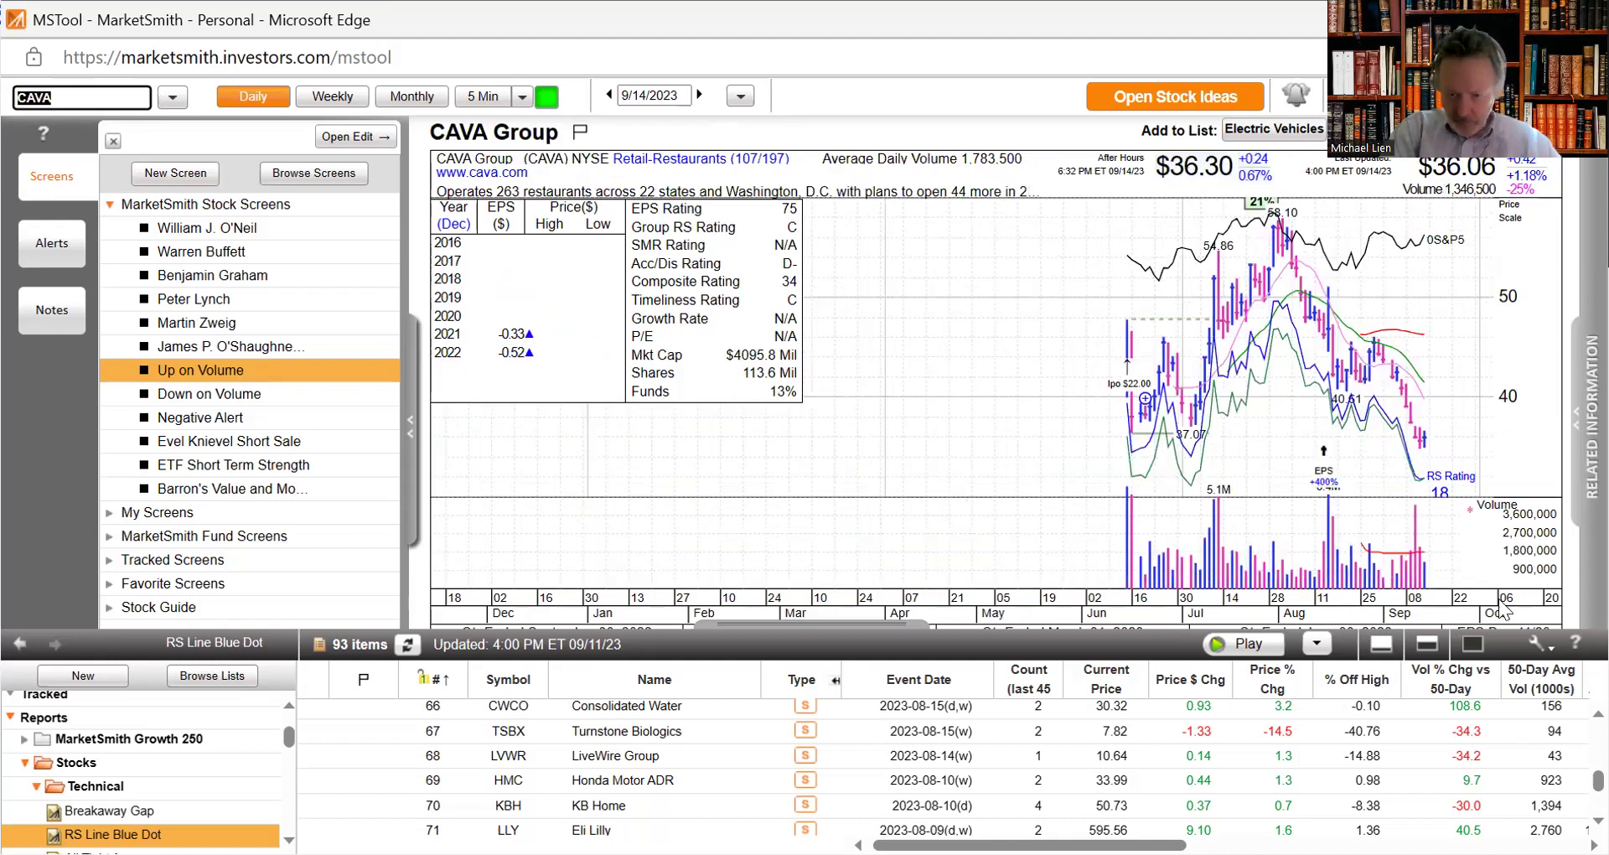
mouse_move(1155, 373)
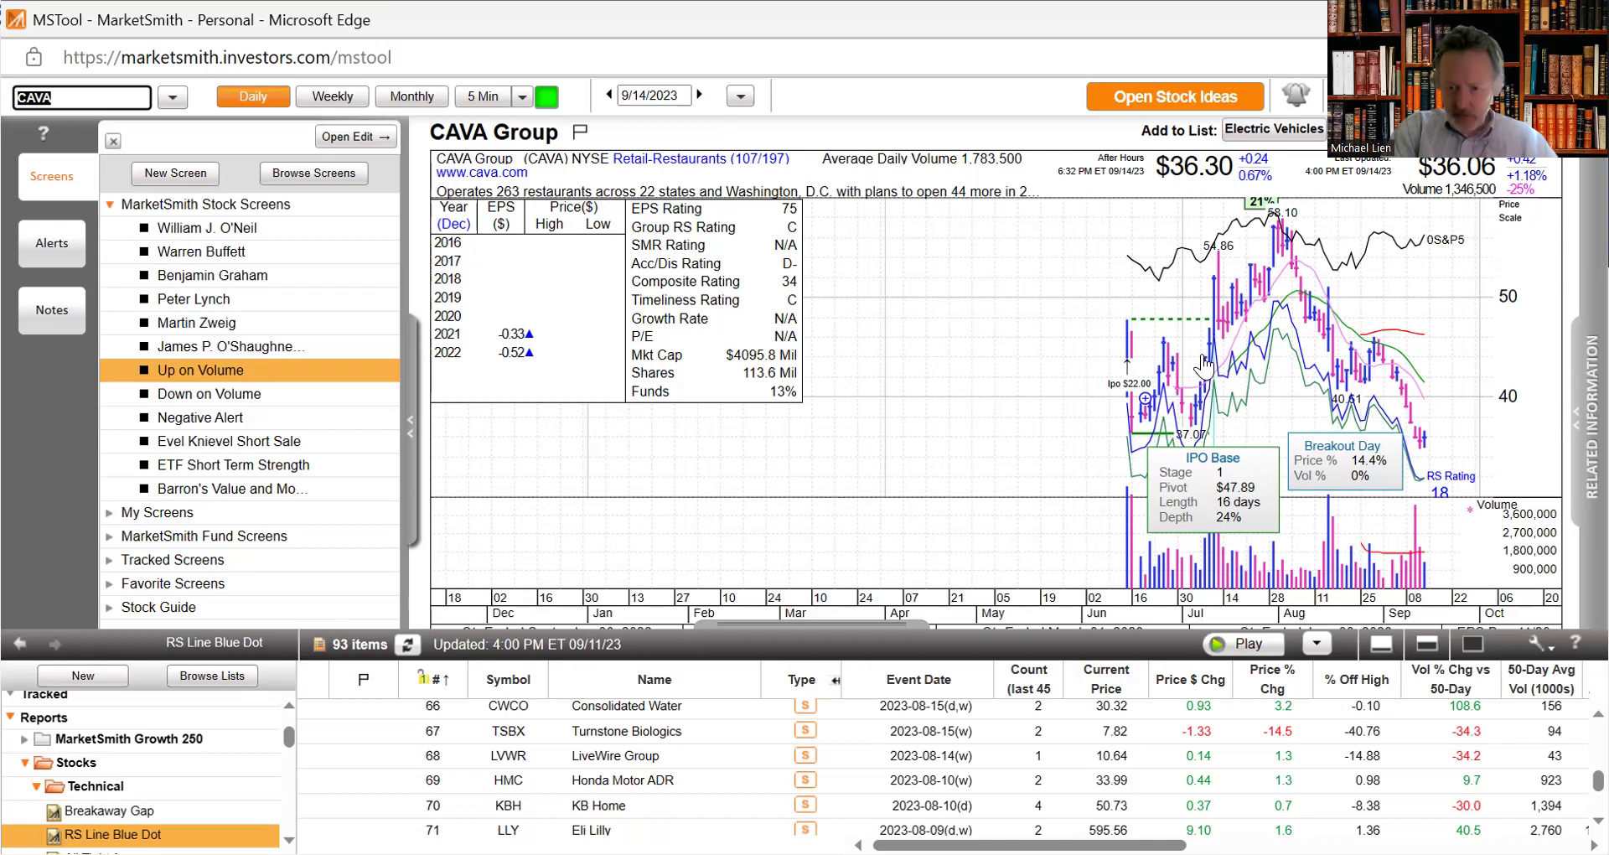
mouse_move(1208, 339)
Step: Check the price and volume data of CAVA Group's 07/11/2023 bar near the end of the IPO base
click(1207, 352)
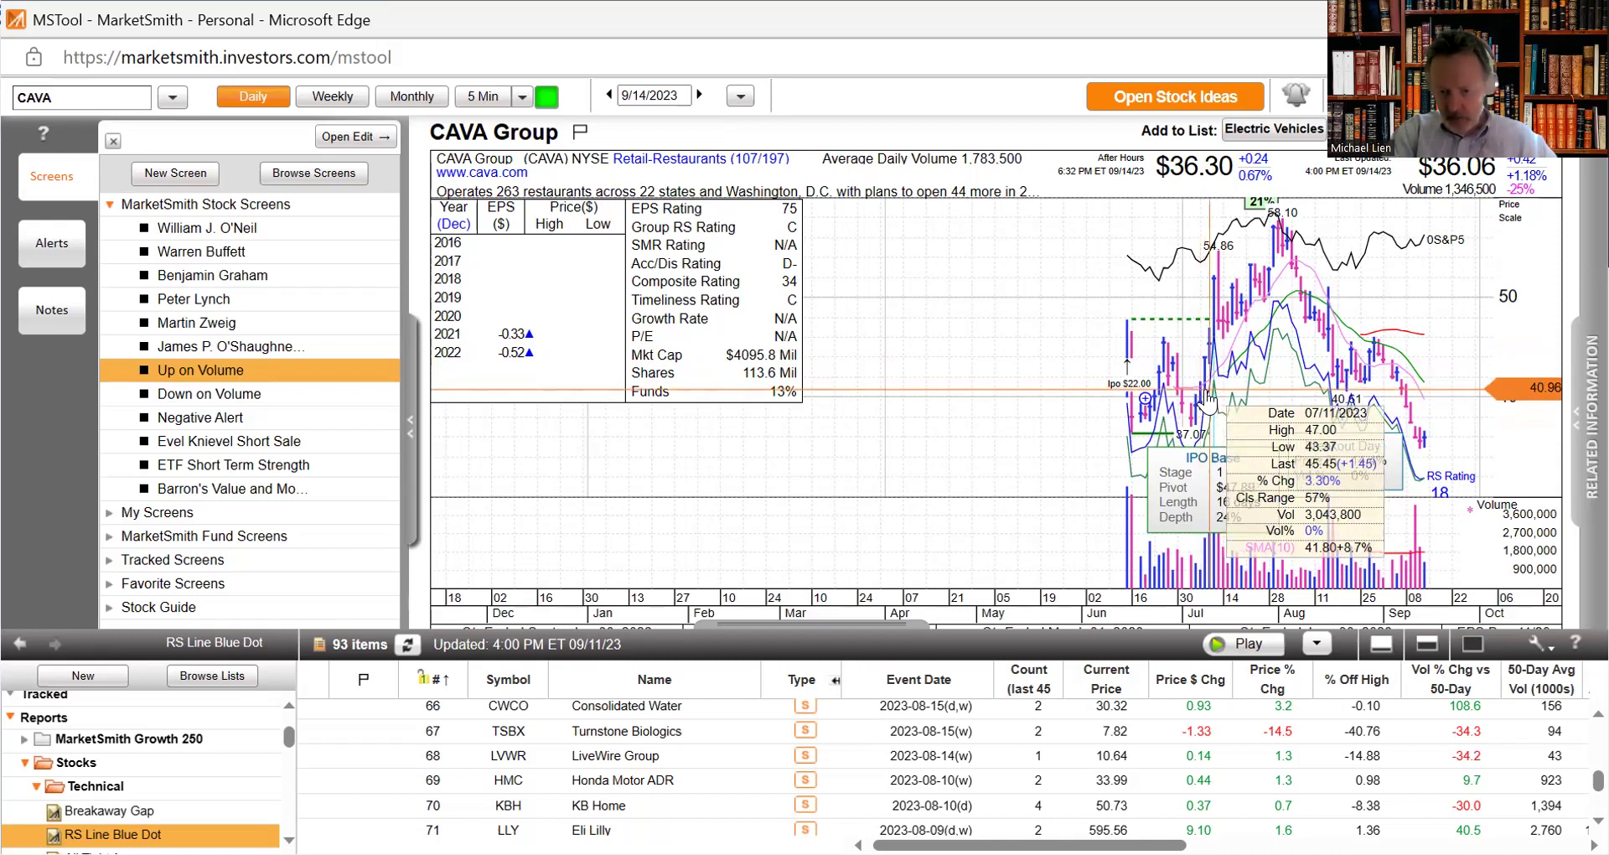
click(1207, 604)
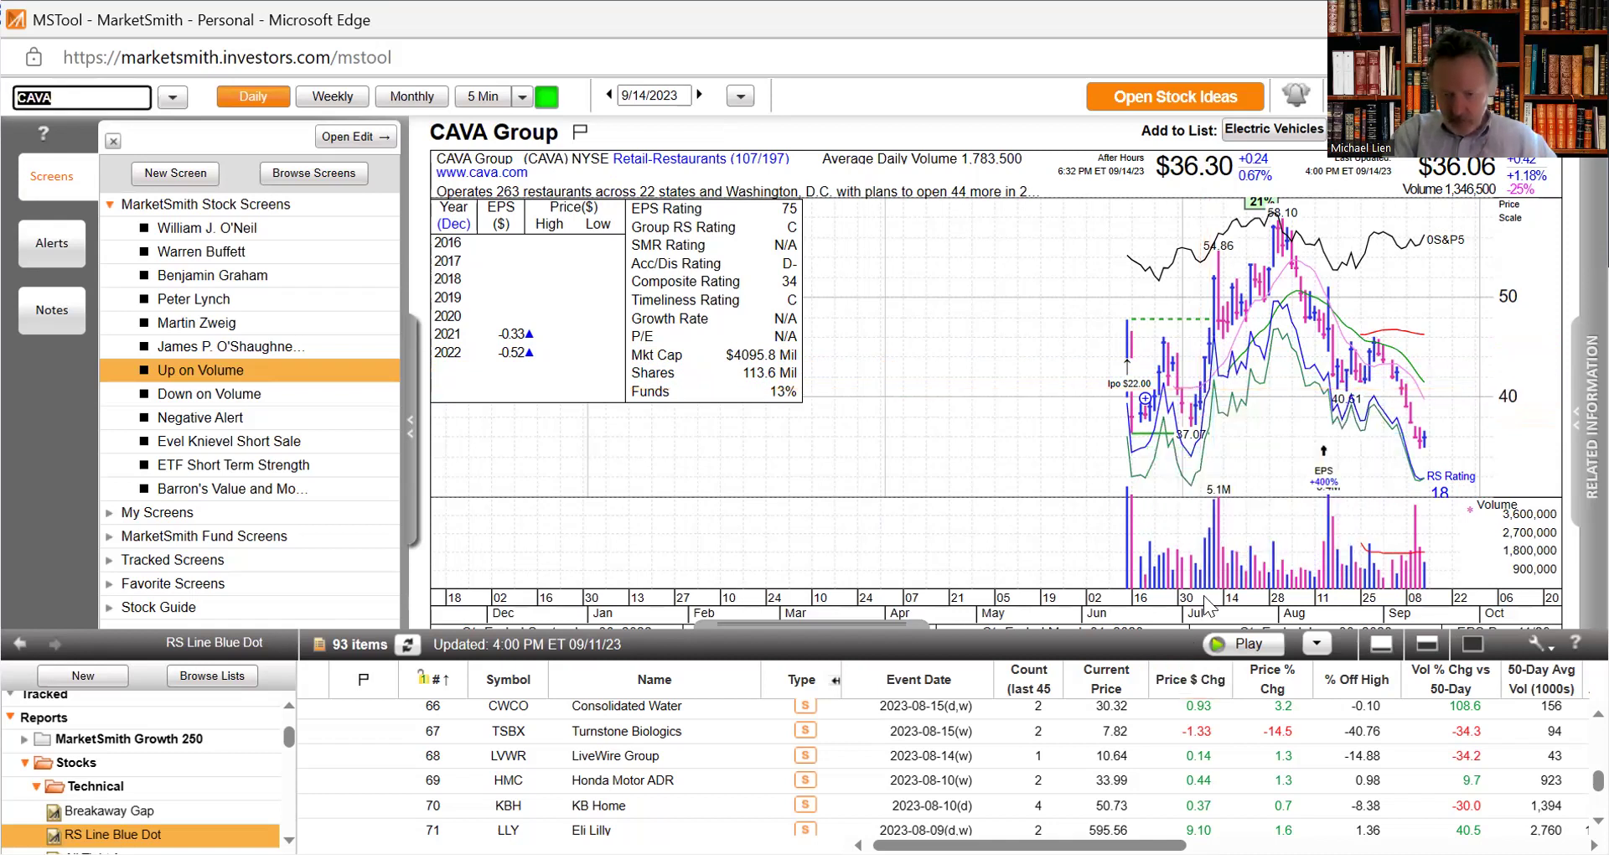
click(1207, 545)
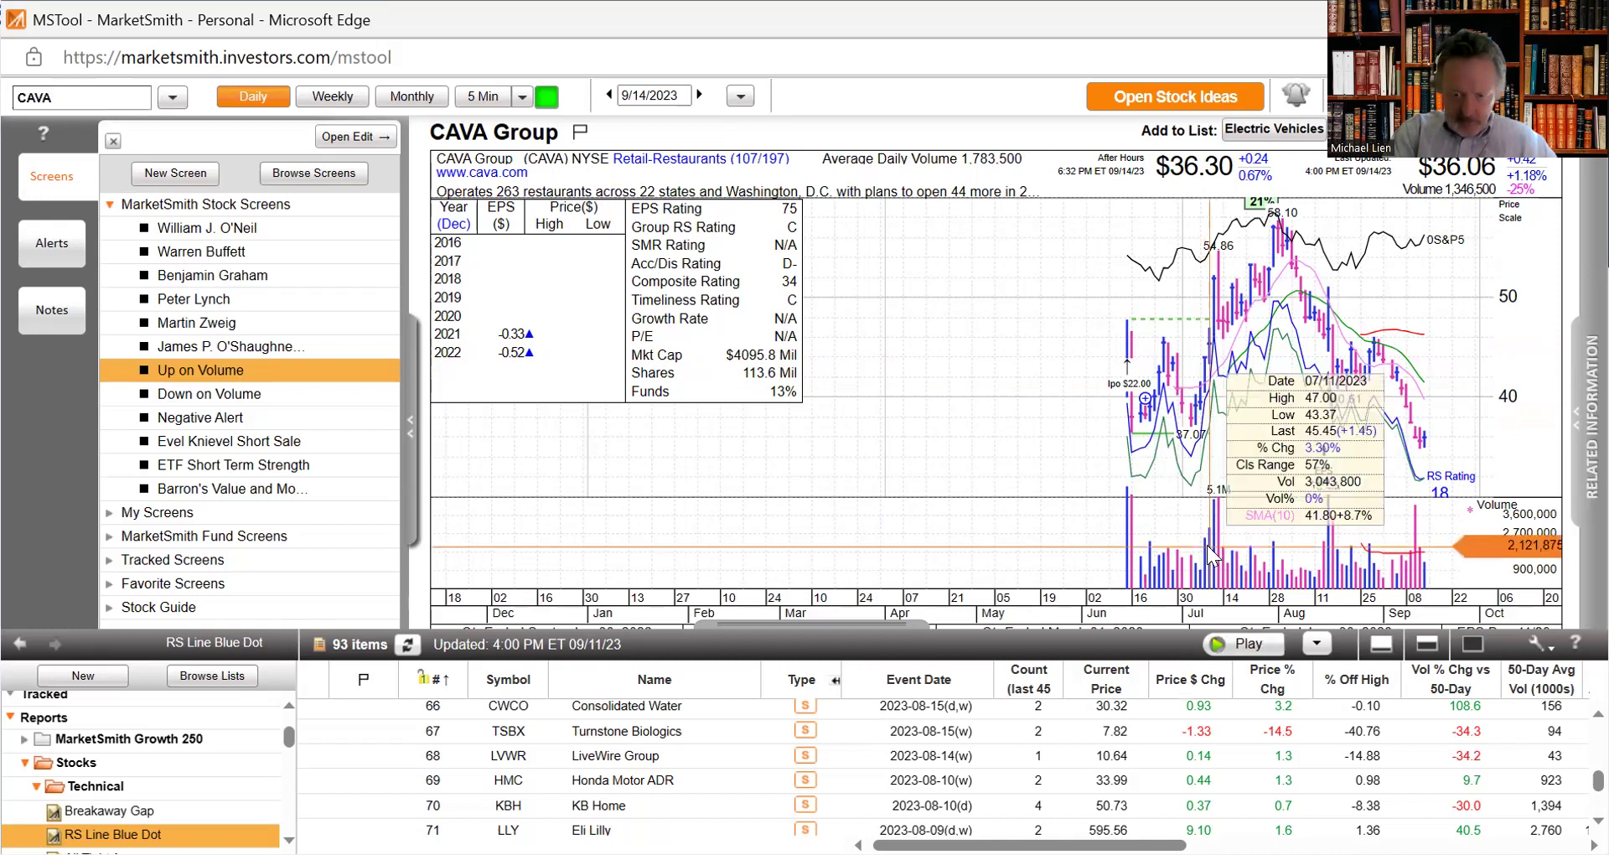
click(1207, 545)
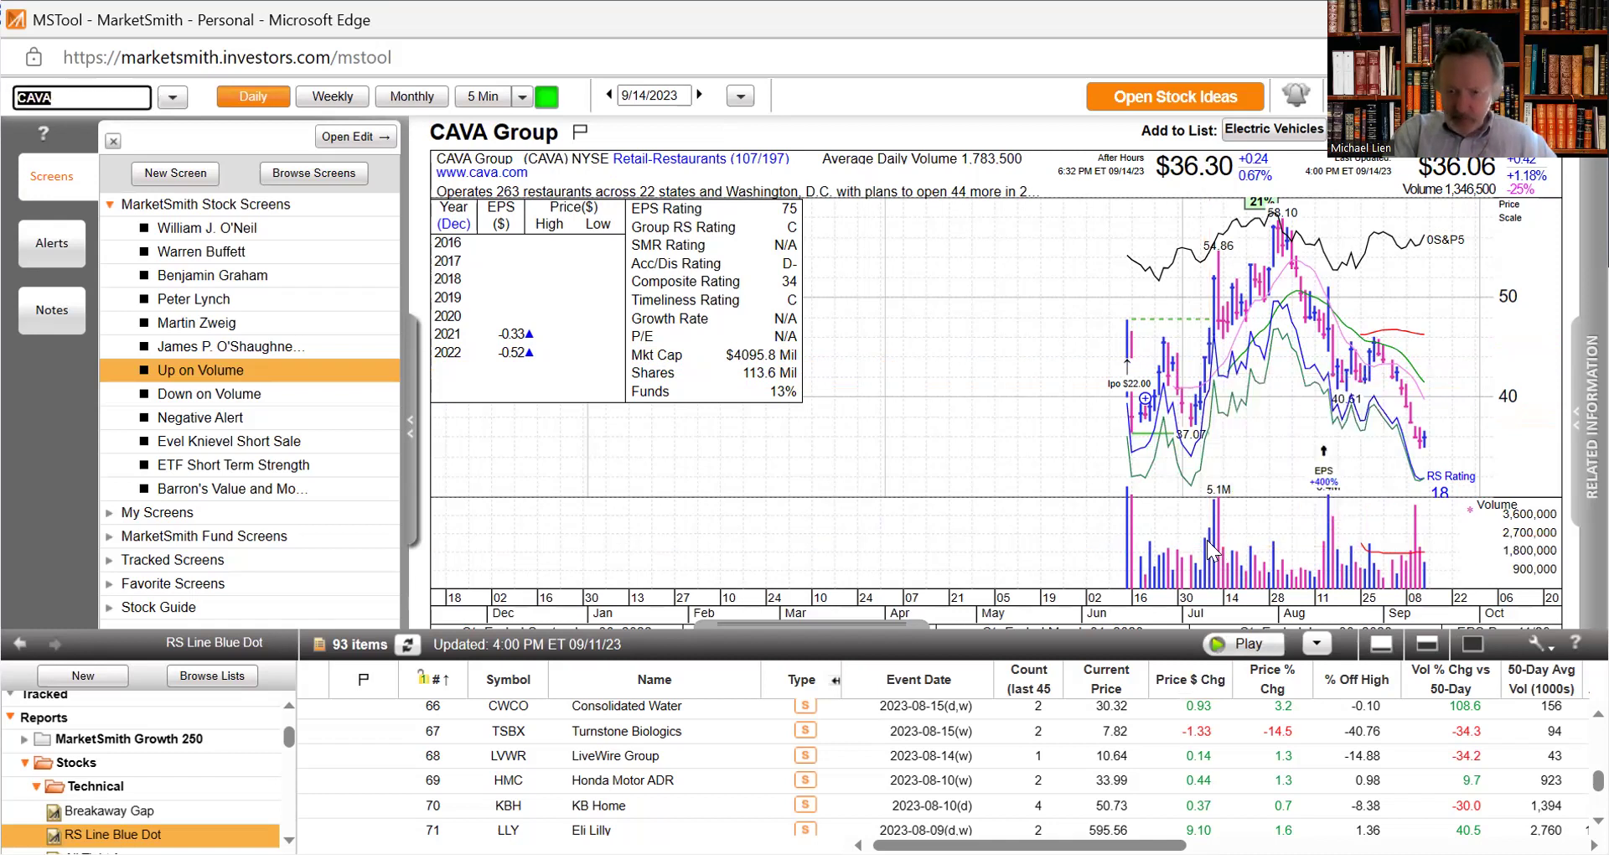
mouse_move(1207, 377)
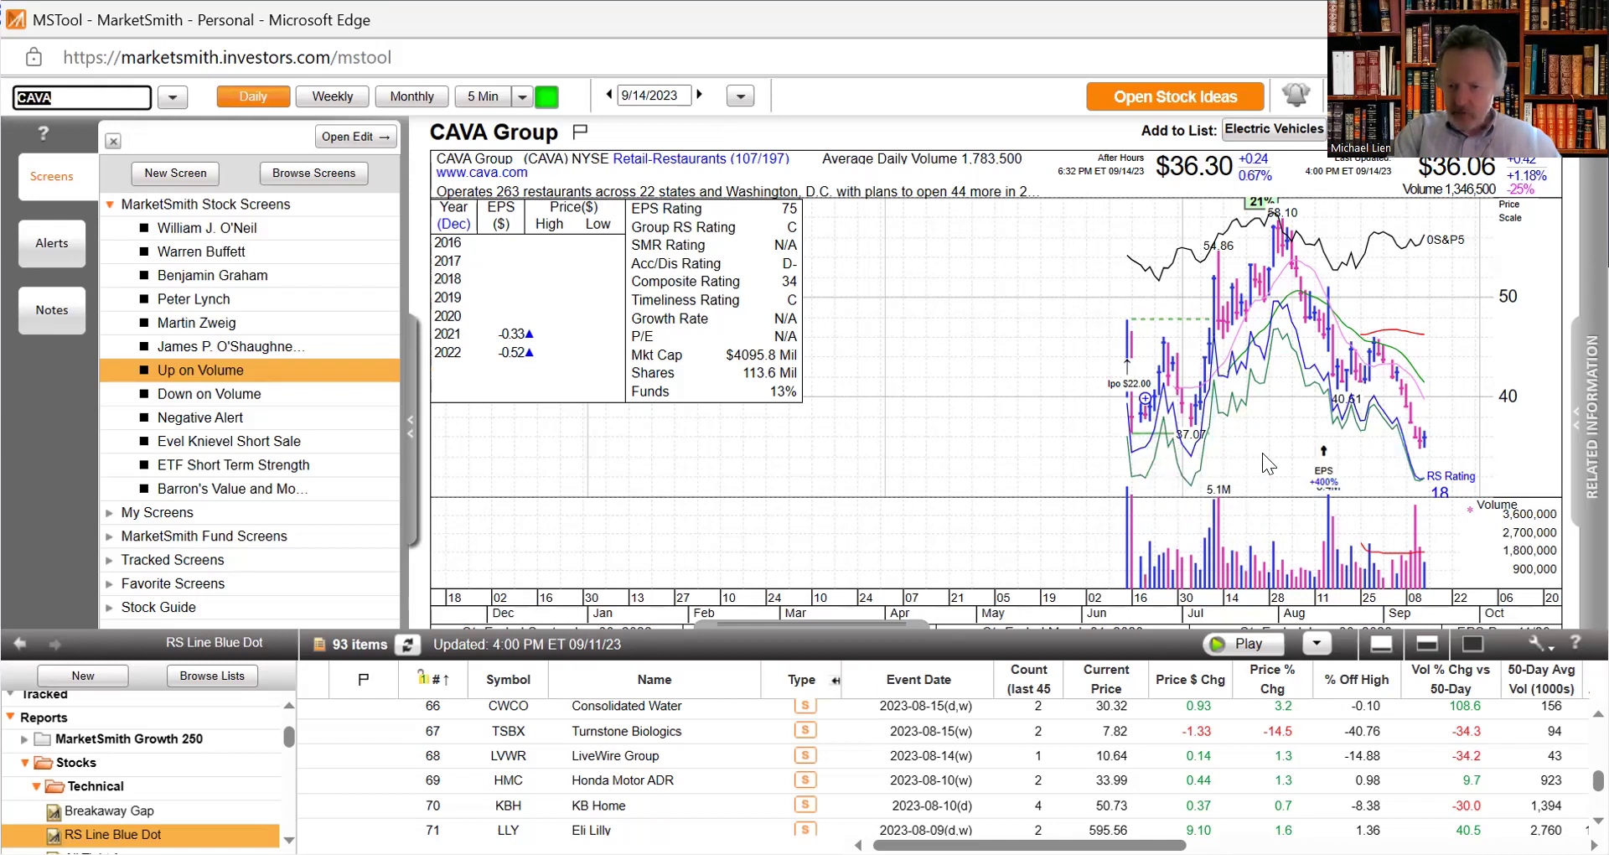
mouse_move(1165, 360)
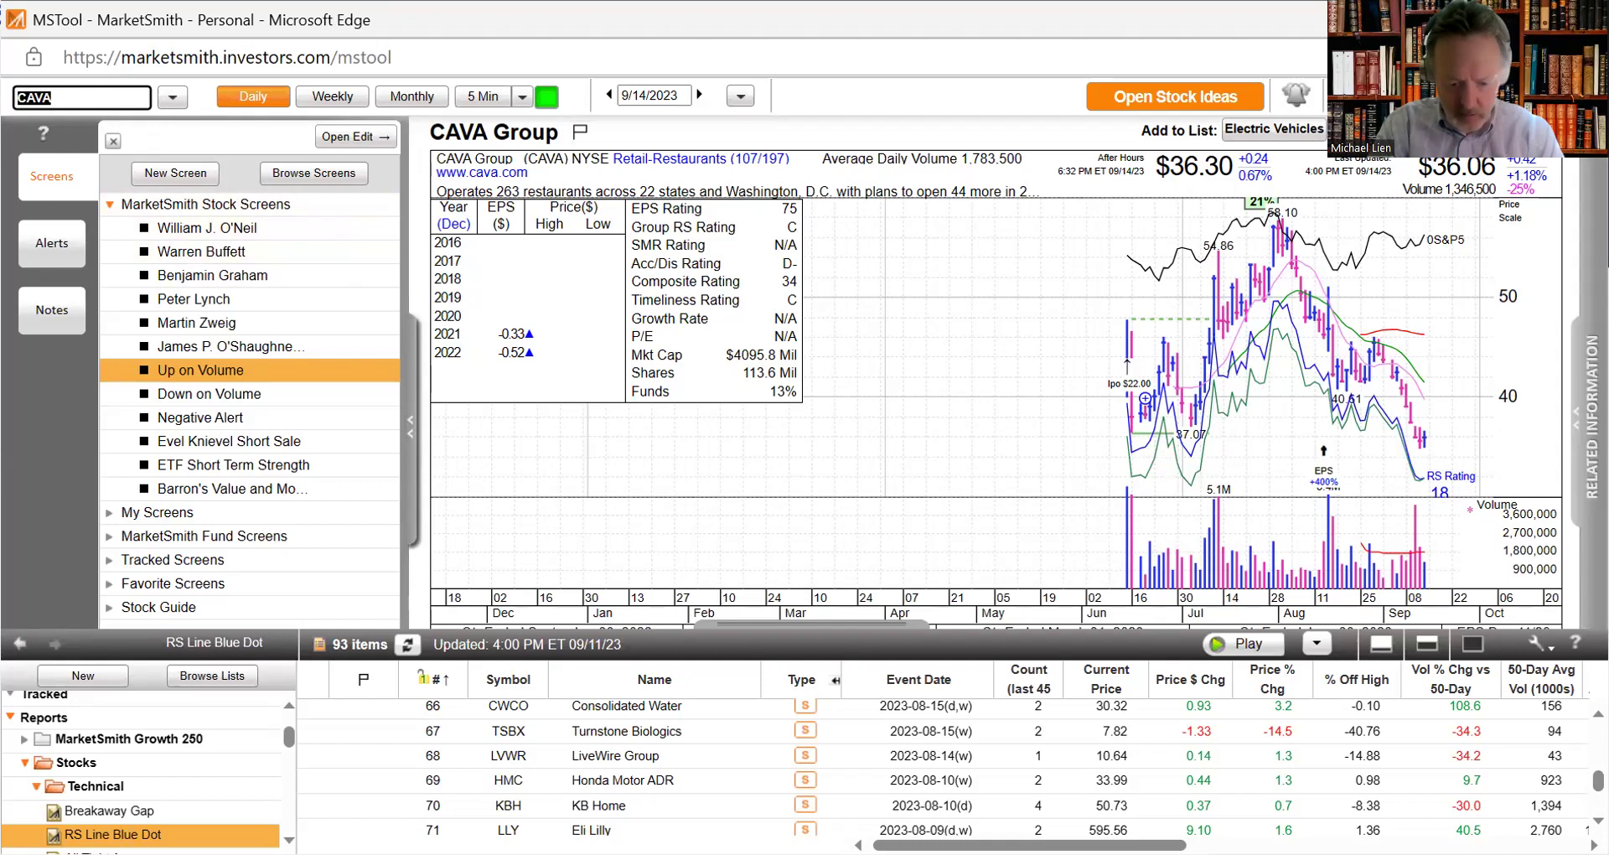
text(SUSHI)
key(BackSpace)
key(BackSpace)
key(BackSpace)
key(BackSpace)
key(BackSpace)
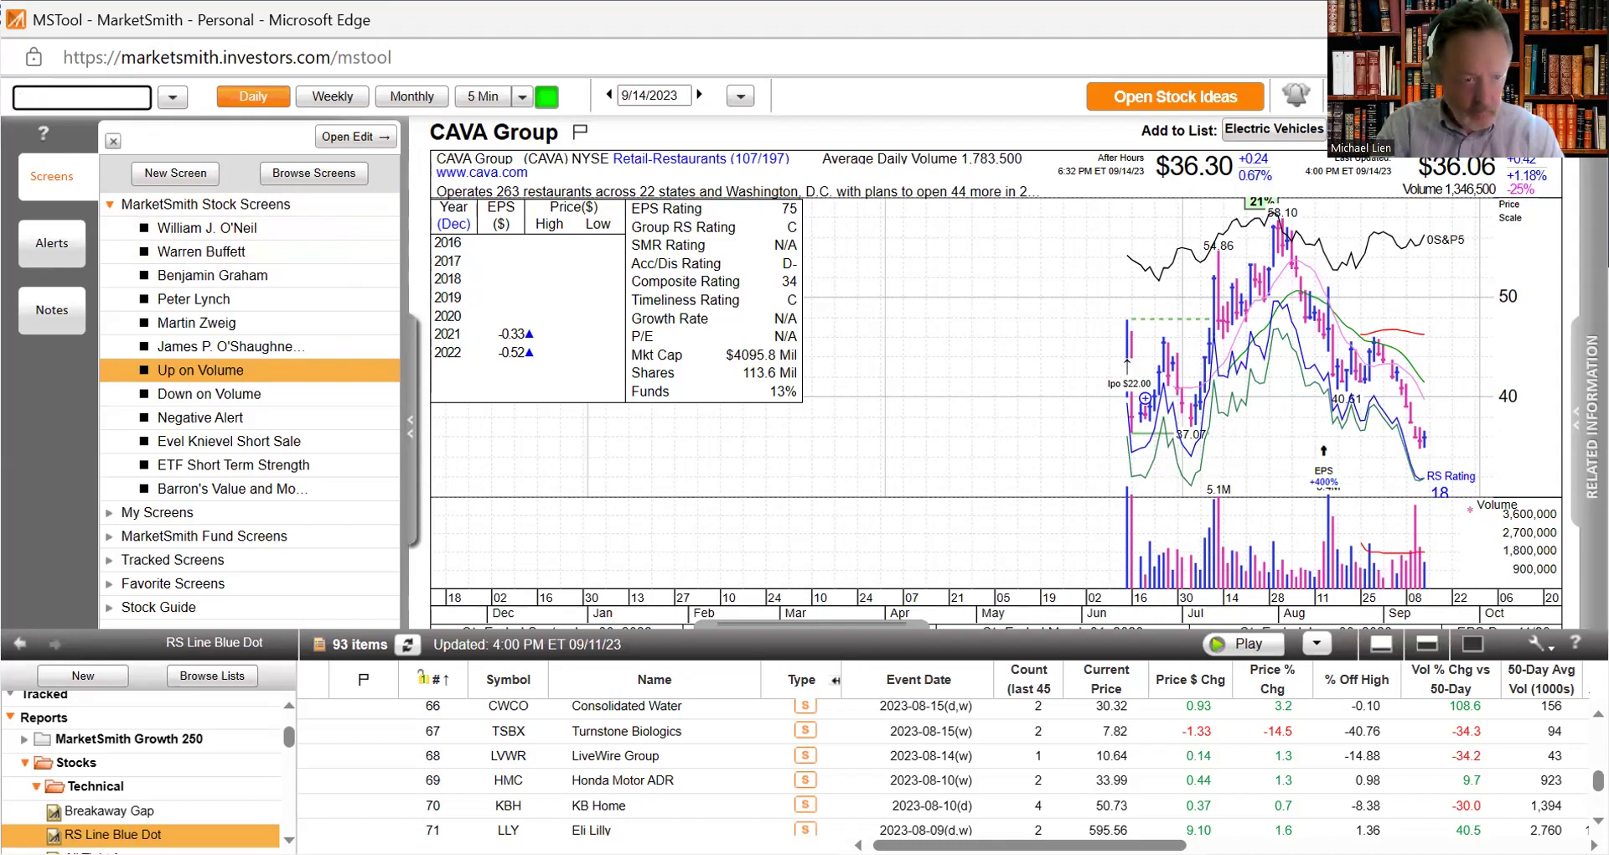
Step: Bring up the daily chart for Kura Sushi USA (KRUS), followed by the one for Oracle (ORCL)
text(KUR)
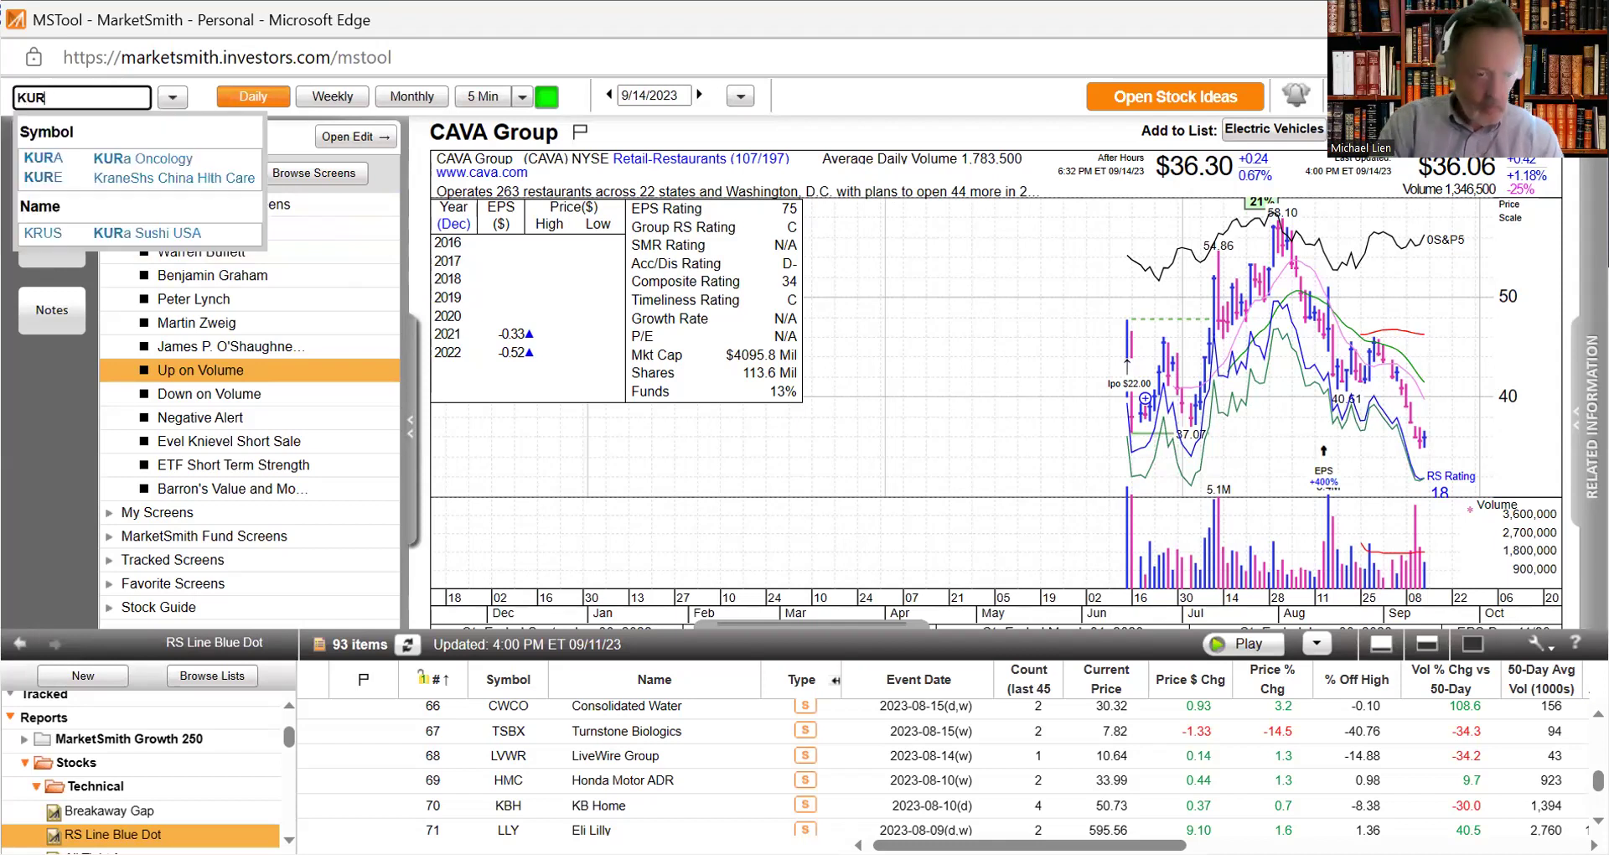
click(87, 232)
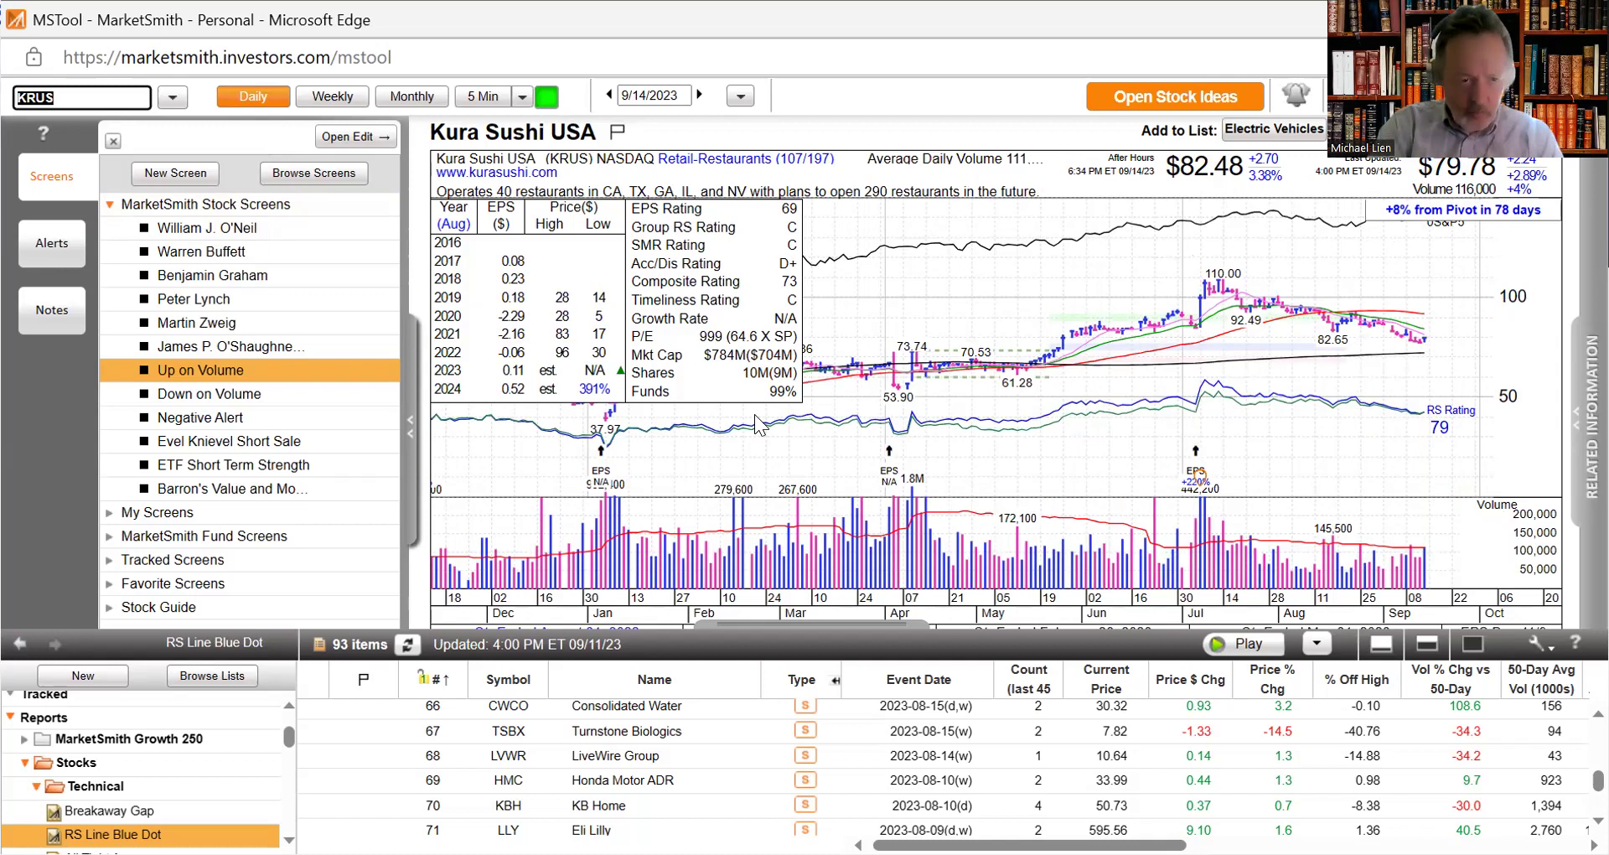
text(O)
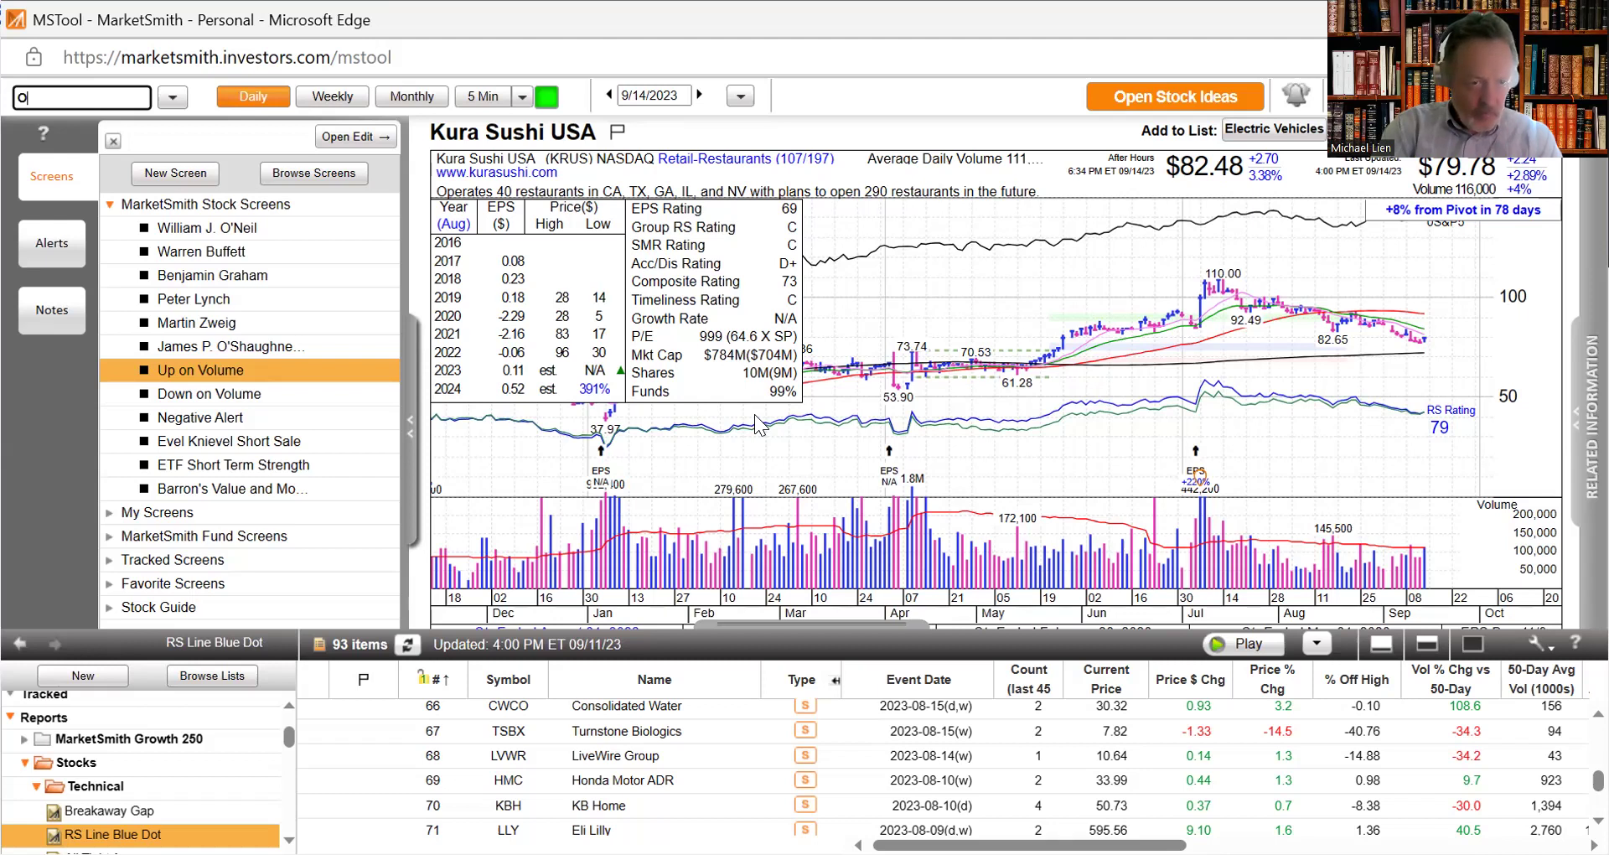
text(RCL)
key(Return)
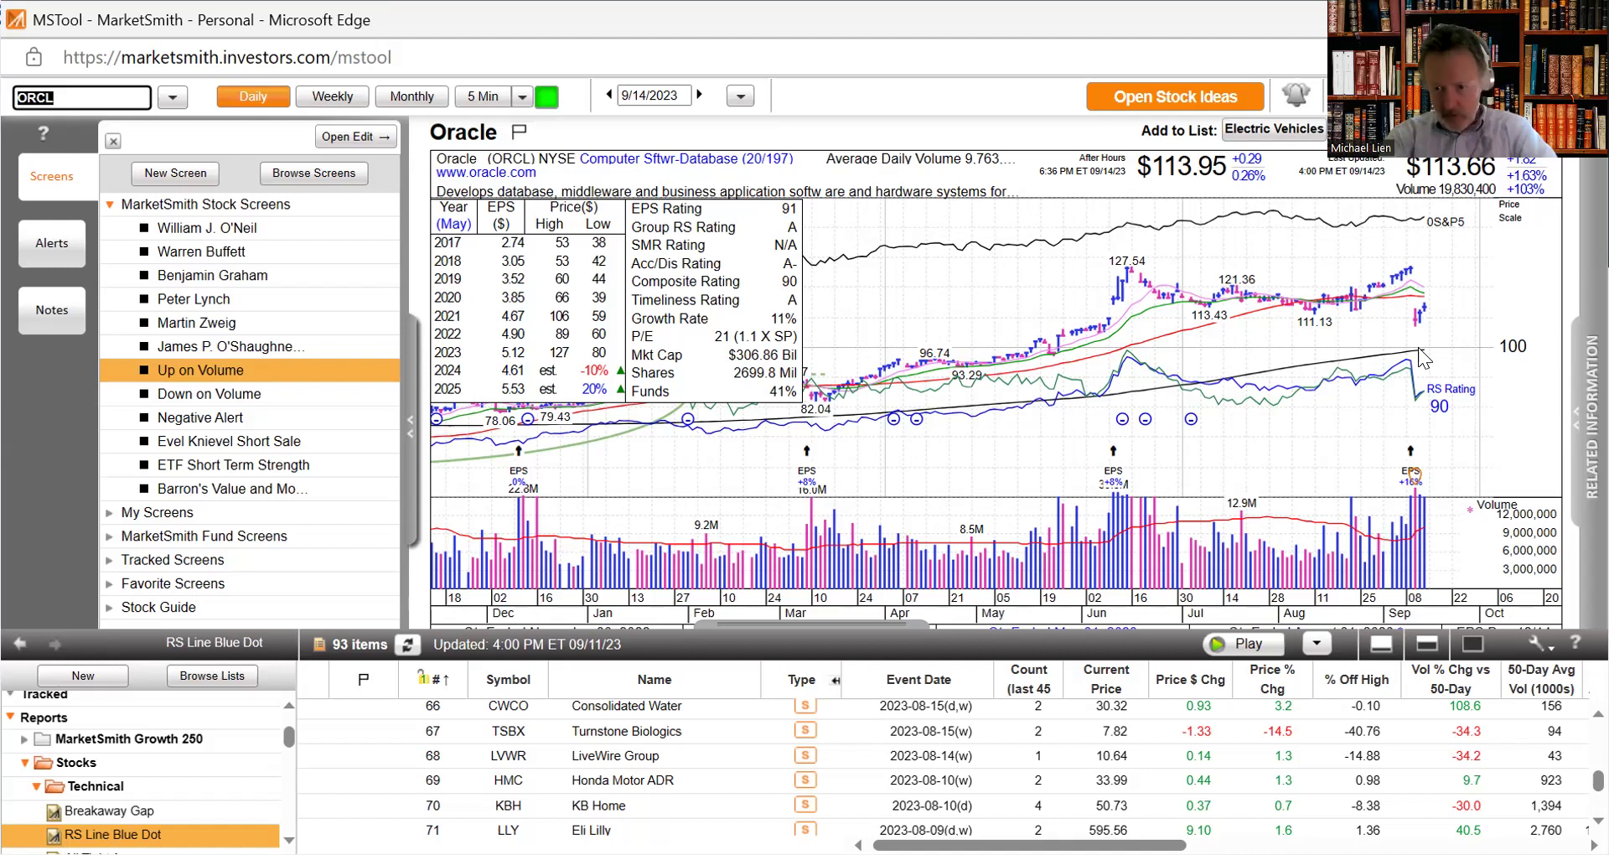
Step: Bring up the daily chart for Federal Signal (FSS) and check the details of its latest base
text(GSS)
key(Return)
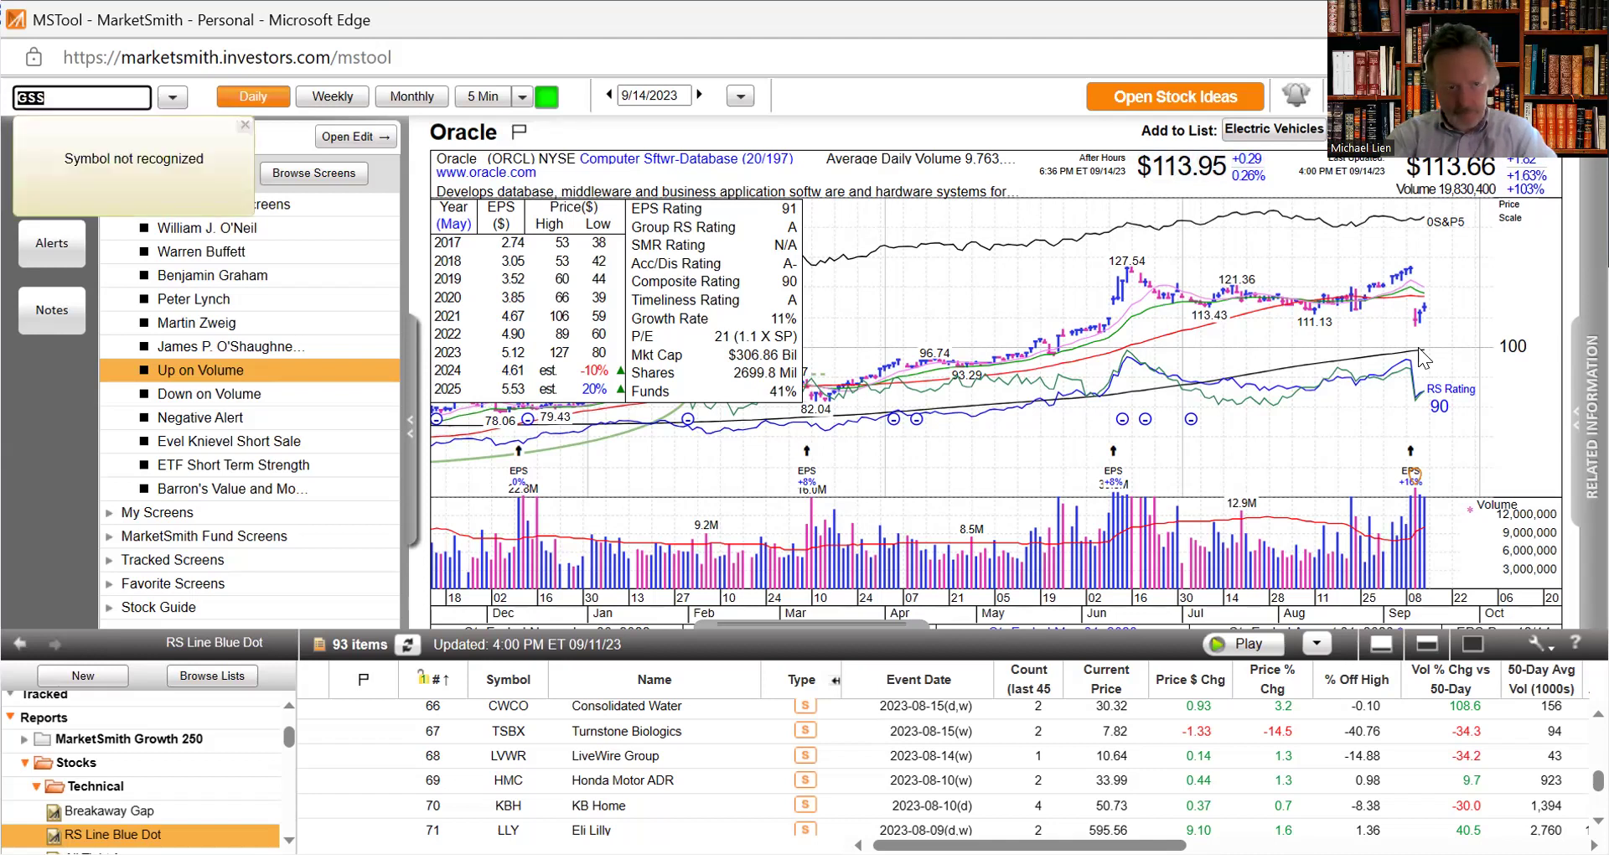
text(FSS)
key(Return)
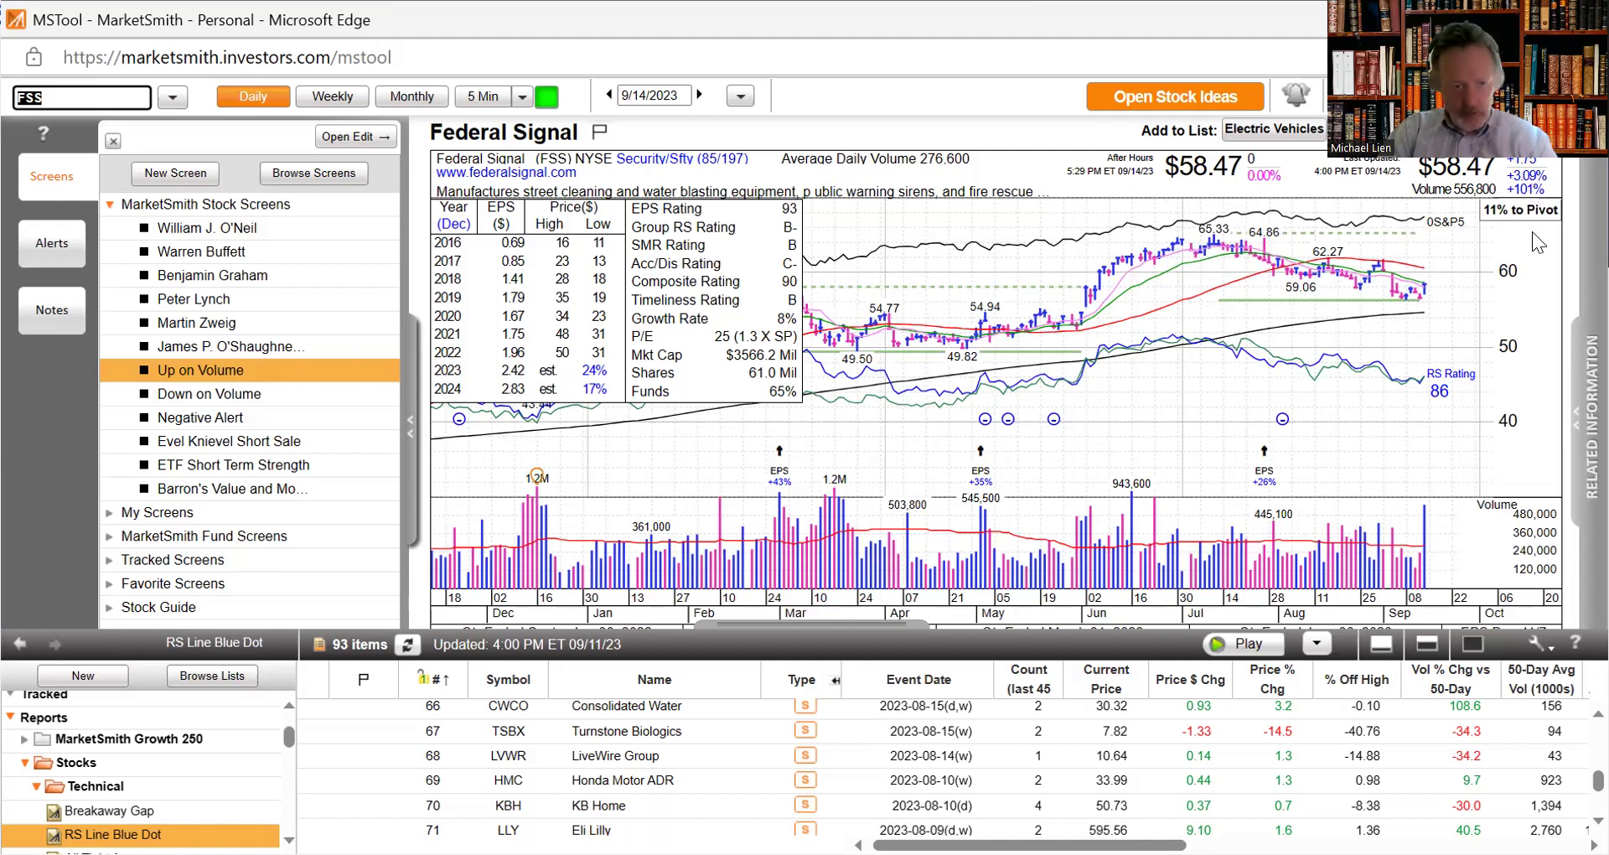
mouse_move(1299, 264)
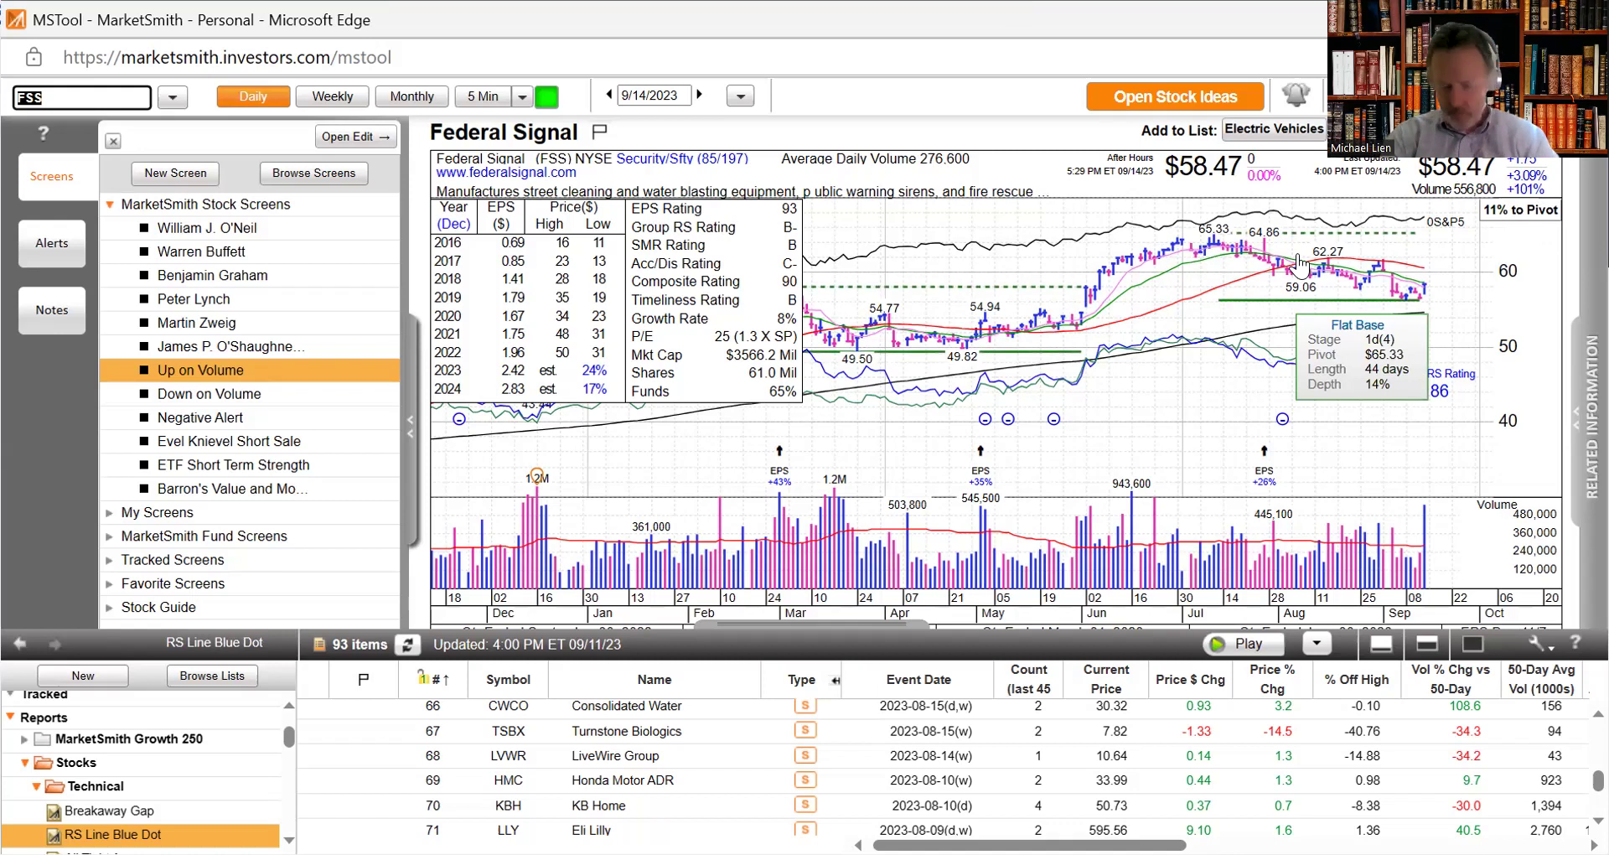
Step: Bring up the daily chart for Carpenter Technology (CRS) and review its recent price and volume action
text(CRS)
key(Return)
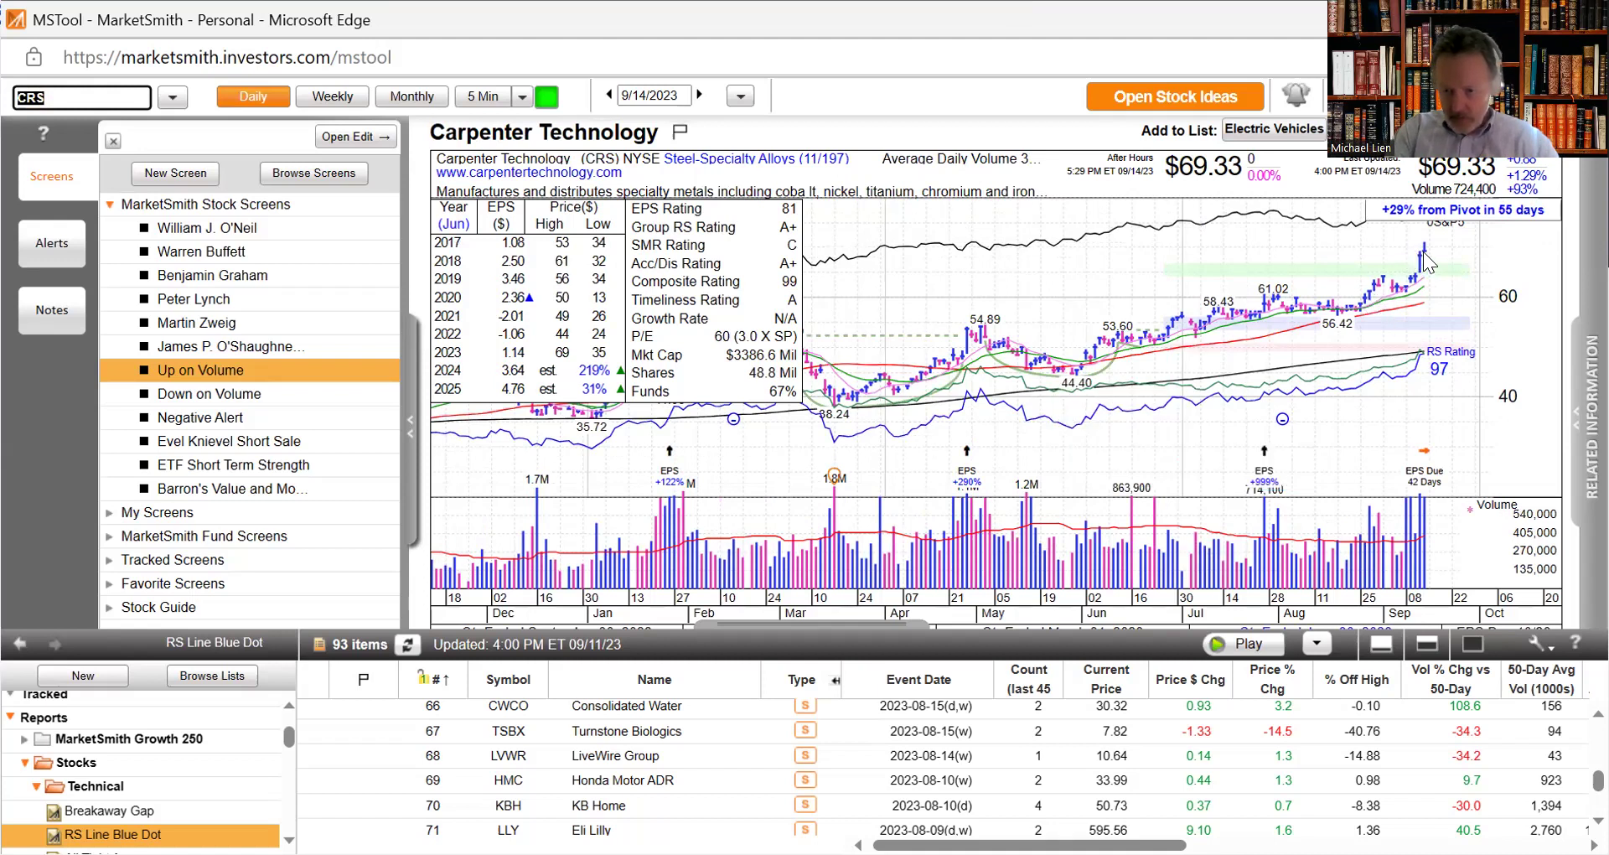
mouse_move(1313, 405)
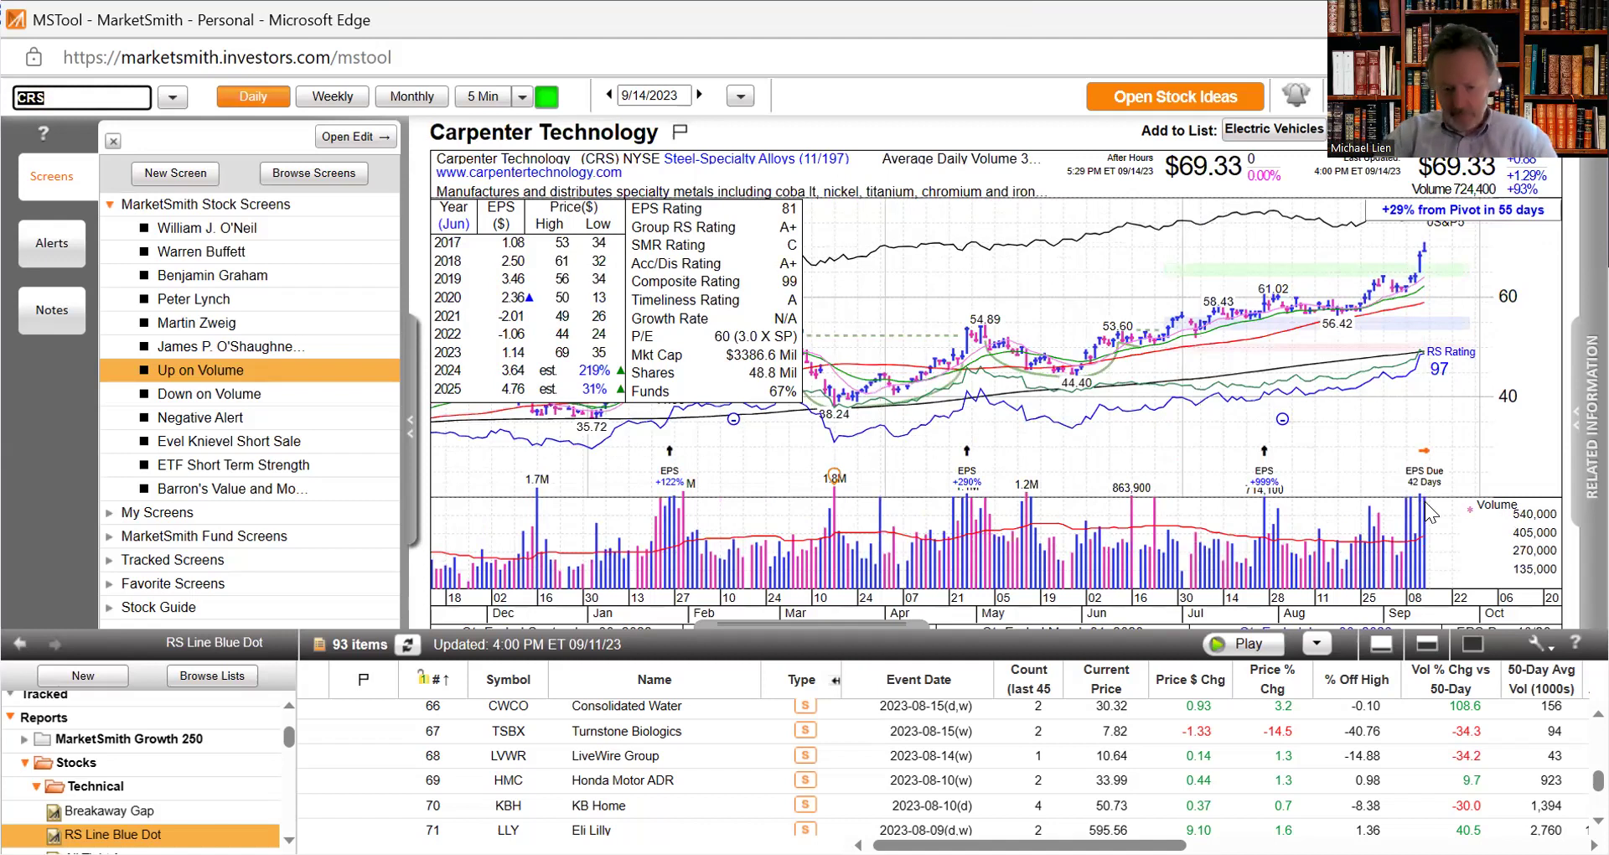
Step: Bring up the daily chart for Consolidated Water (CWCO) and look over its recent volume bars
text(C)
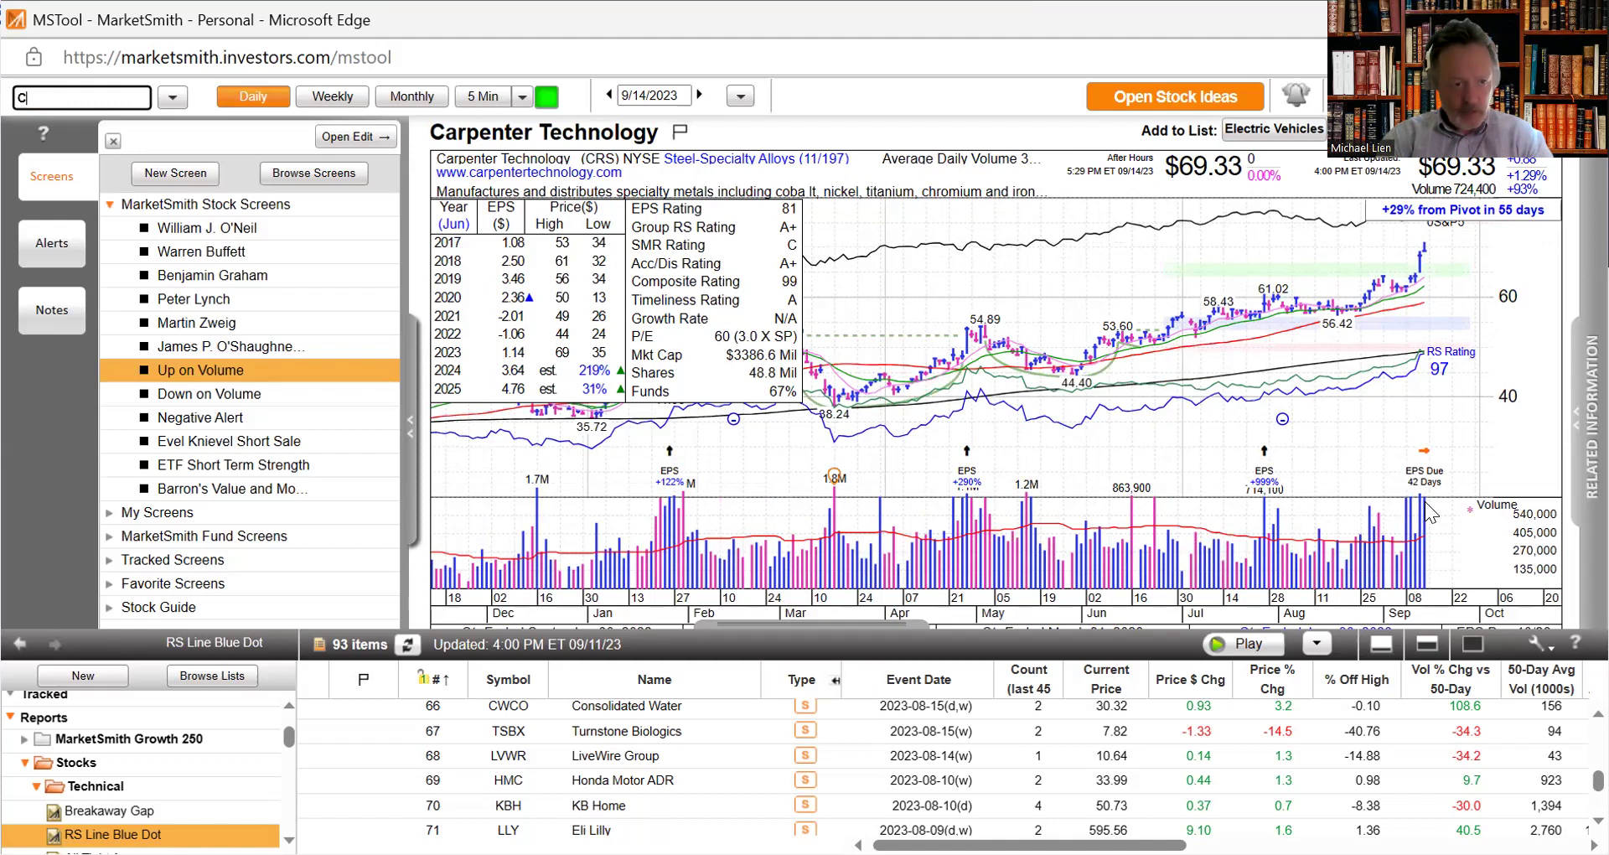
text(WCO)
key(Return)
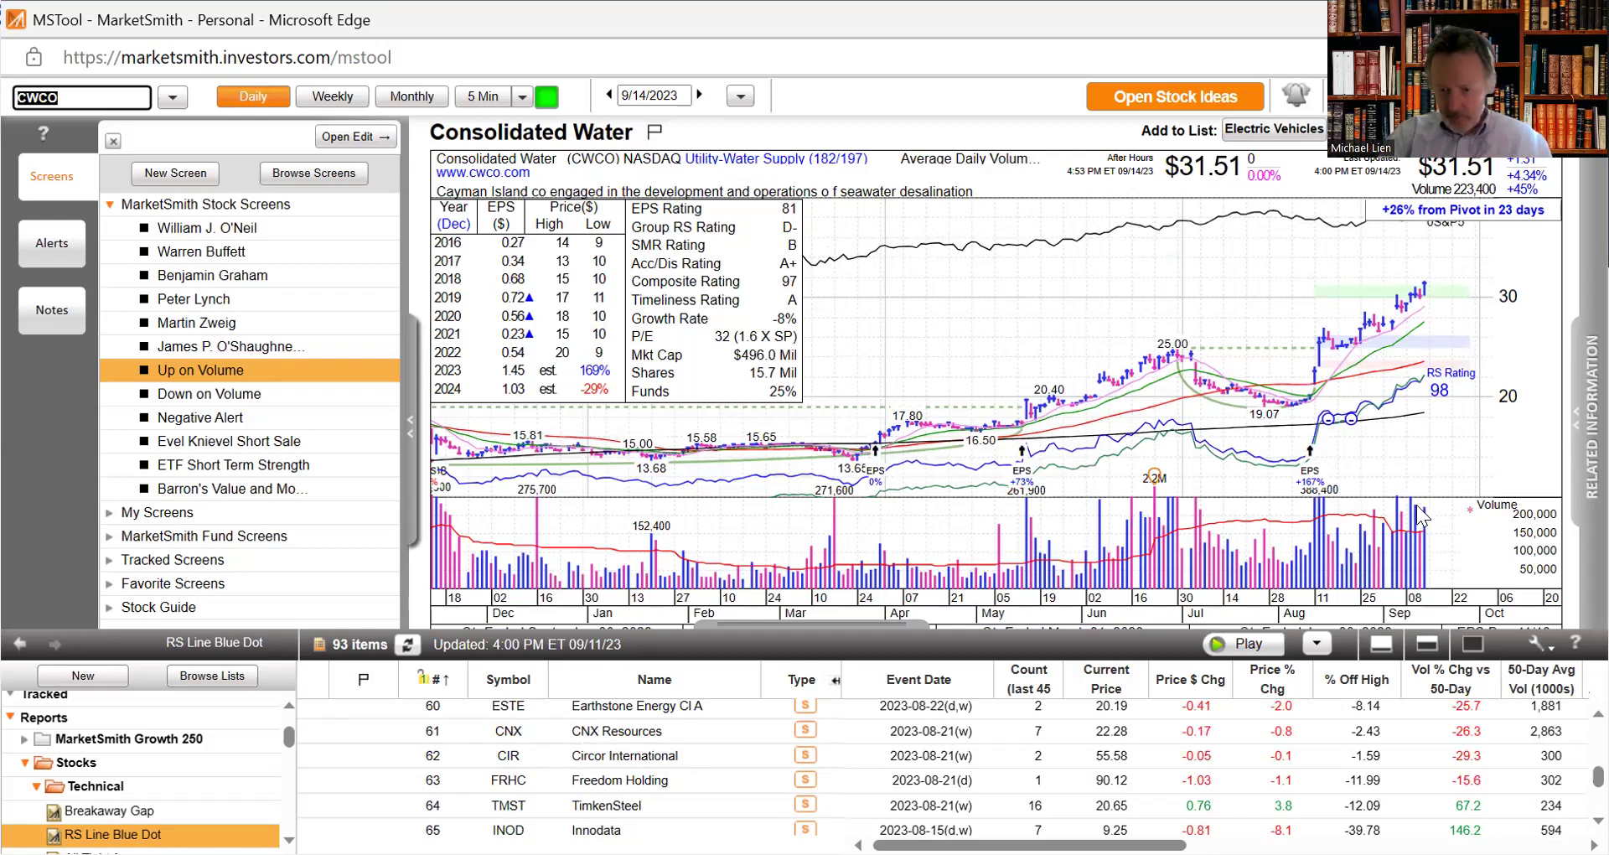
click(1418, 506)
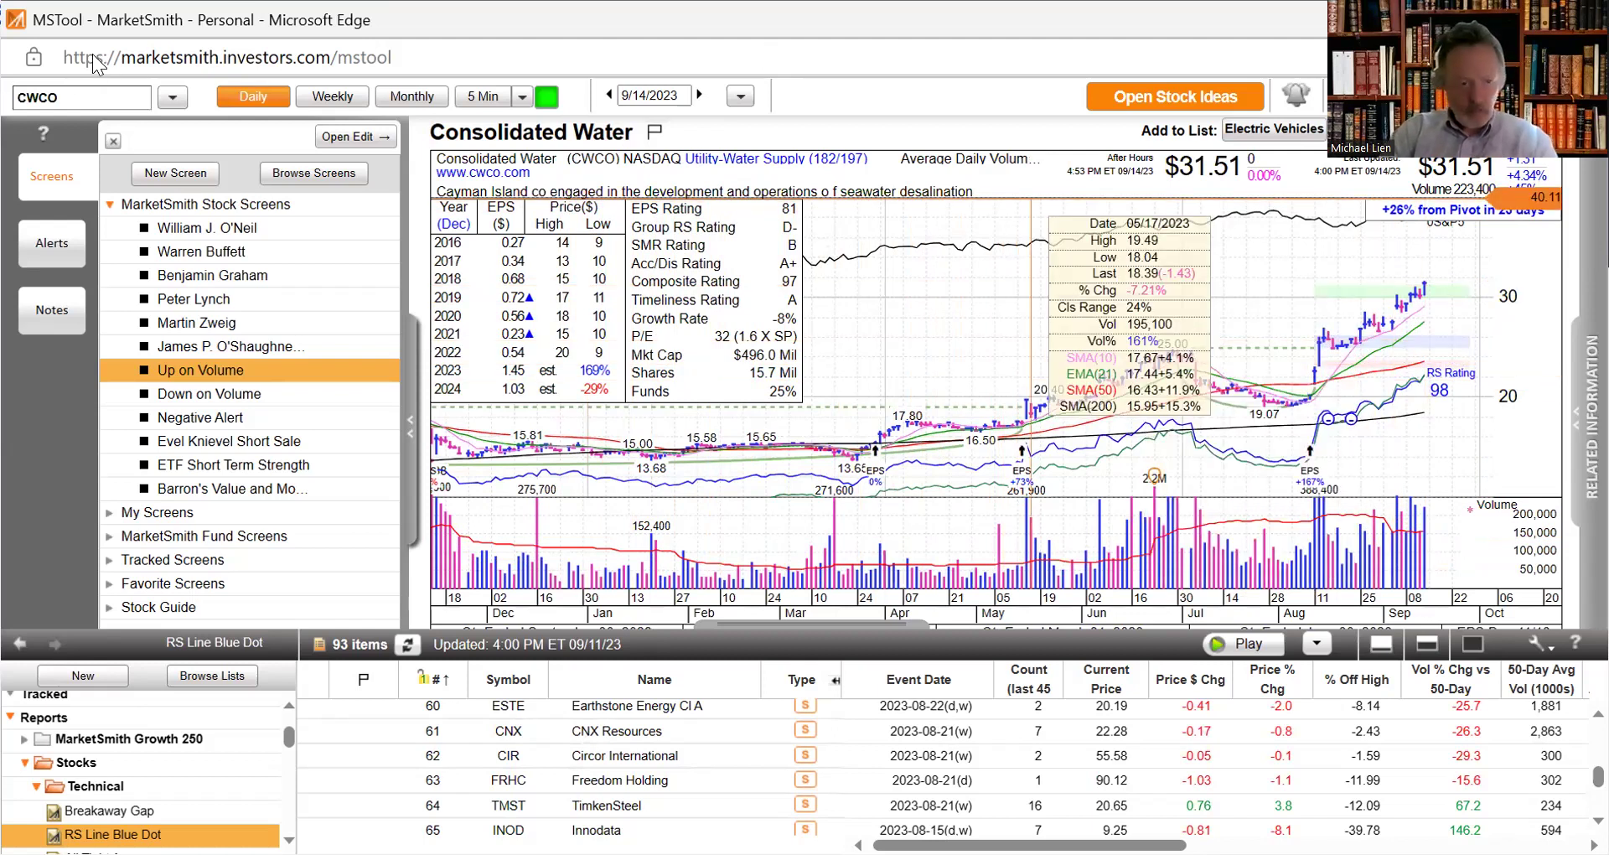
click(66, 56)
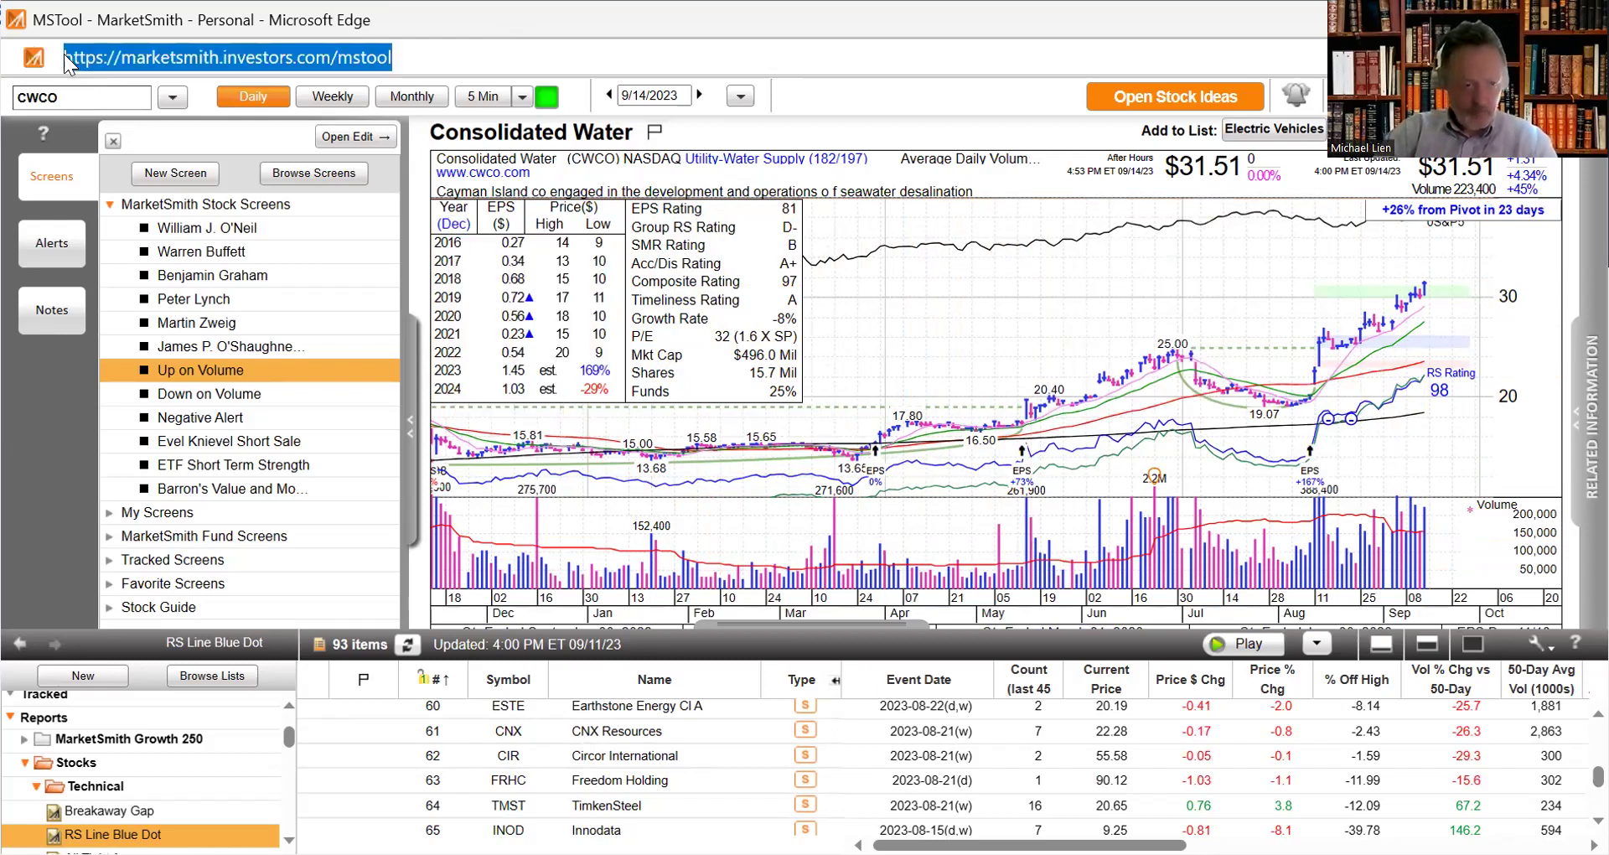
double_click(64, 56)
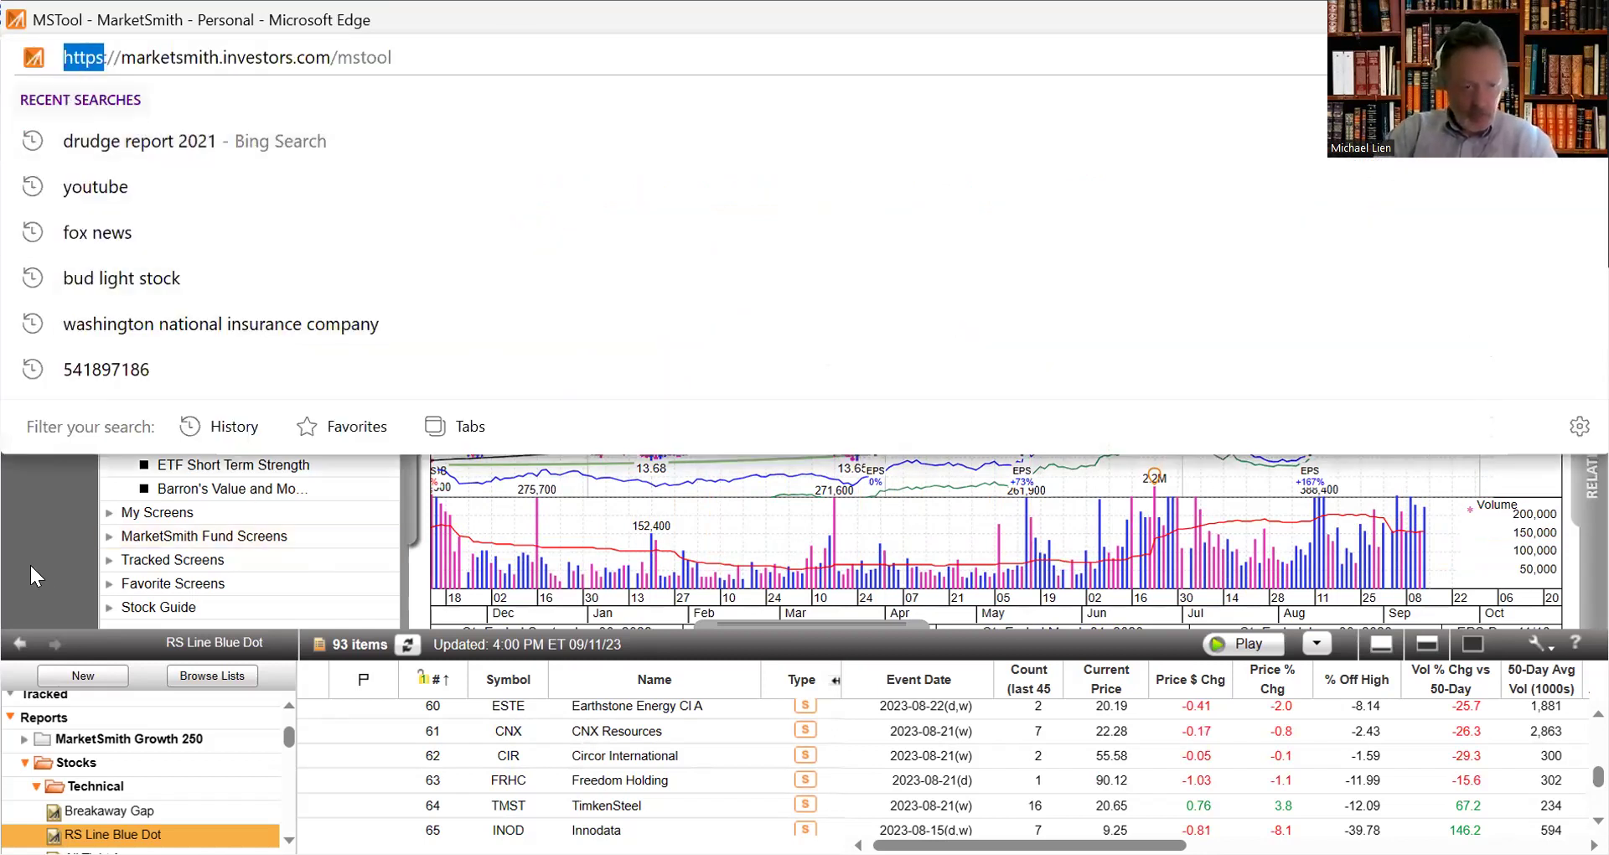
click(29, 561)
Step: Replace the CWCO symbol with MNSO to bring up the daily chart for MINISO Group Holding
click(111, 107)
key(BackSpace)
key(BackSpace)
key(BackSpace)
key(BackSpace)
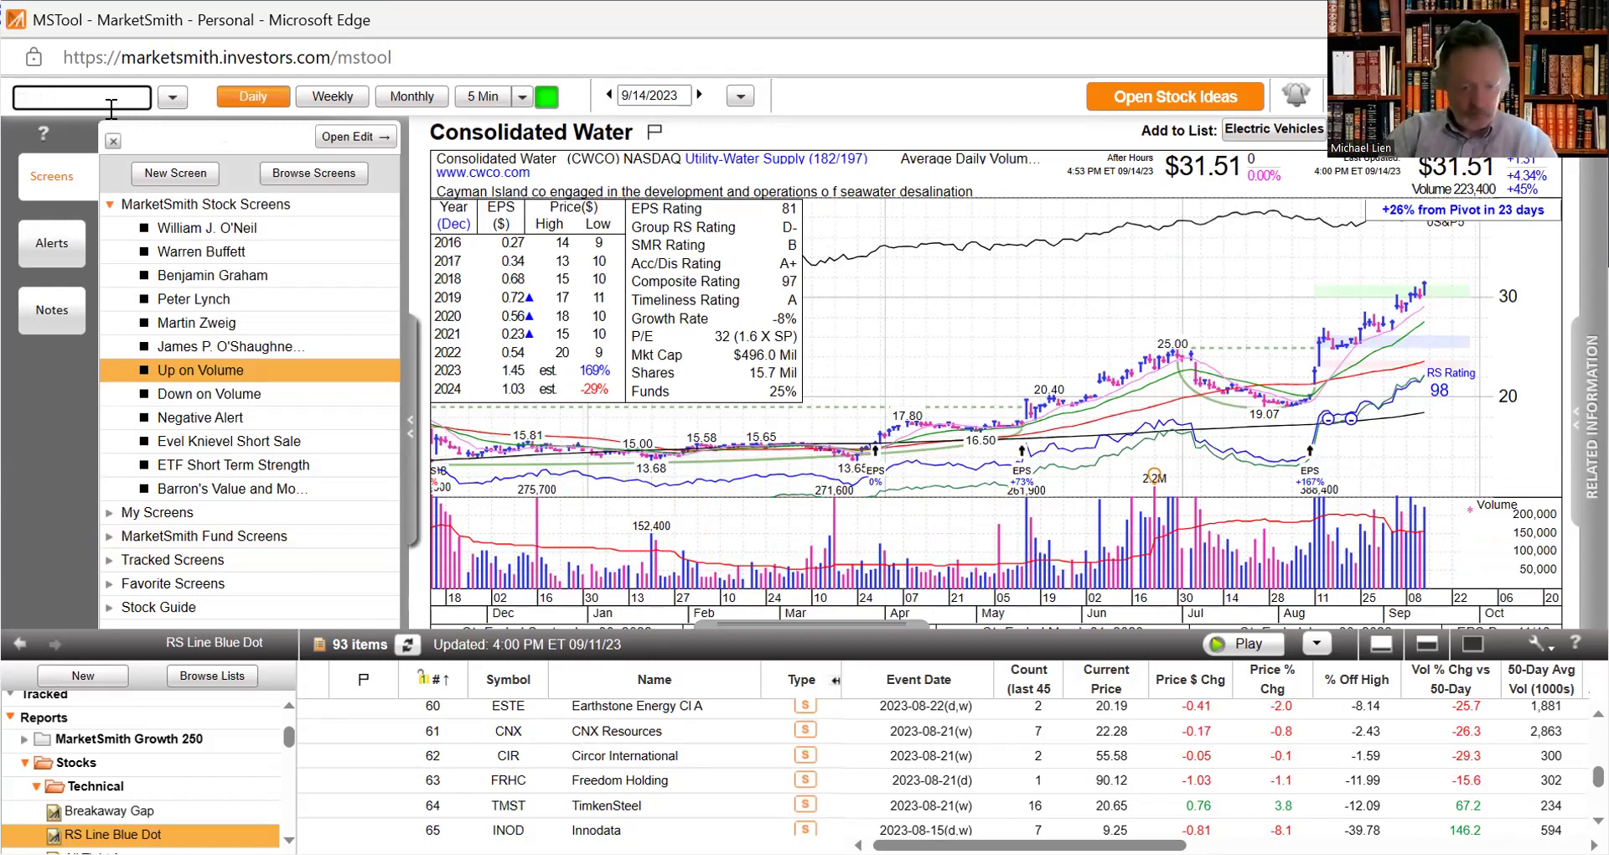
text(M)
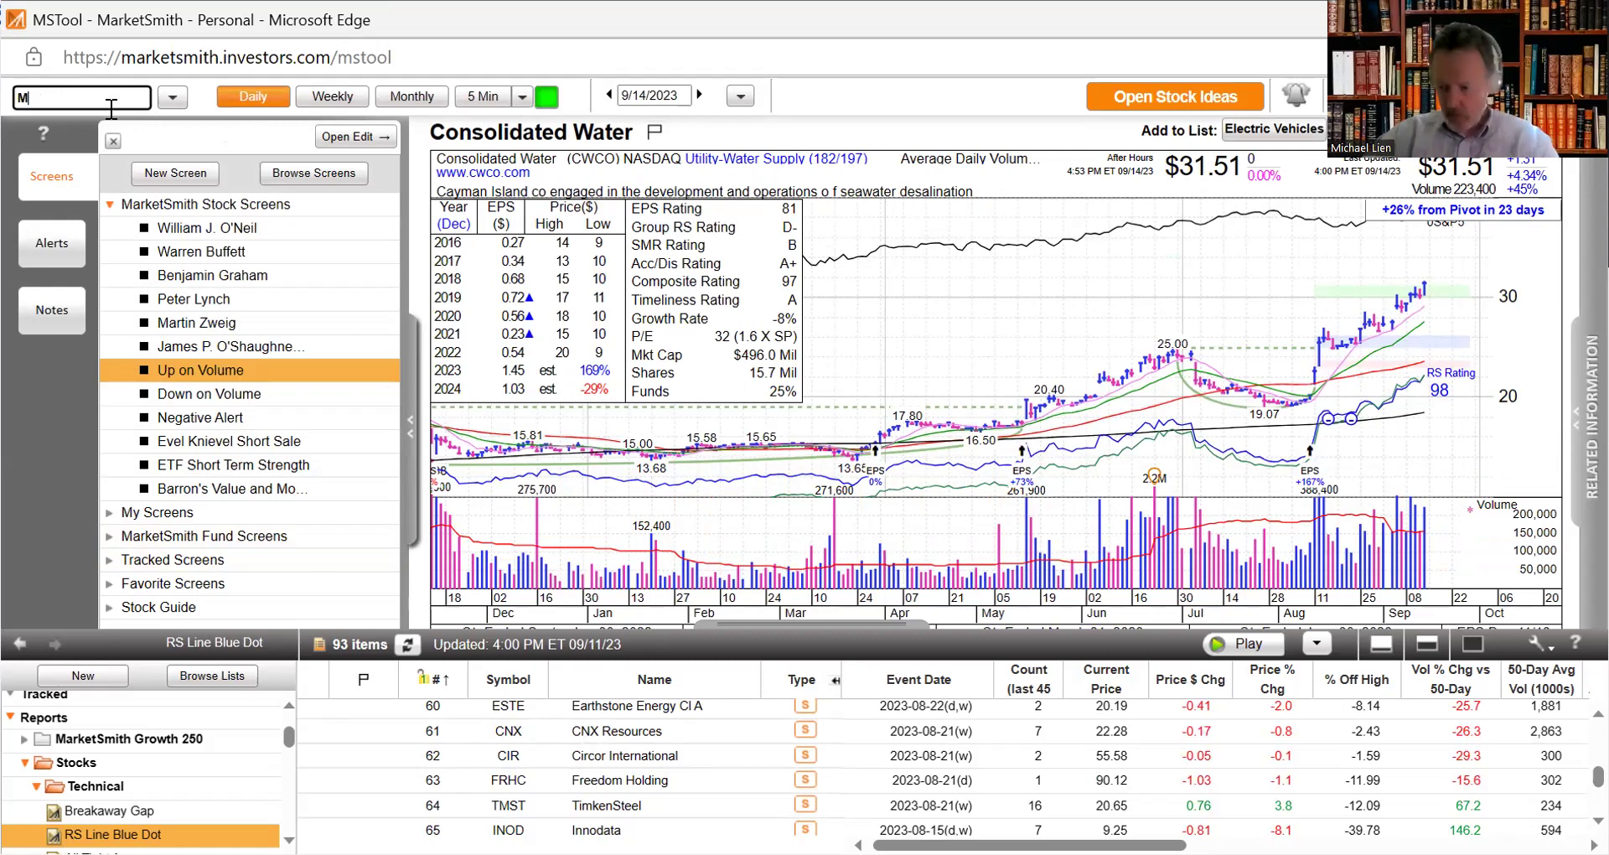
text(NSO)
key(Return)
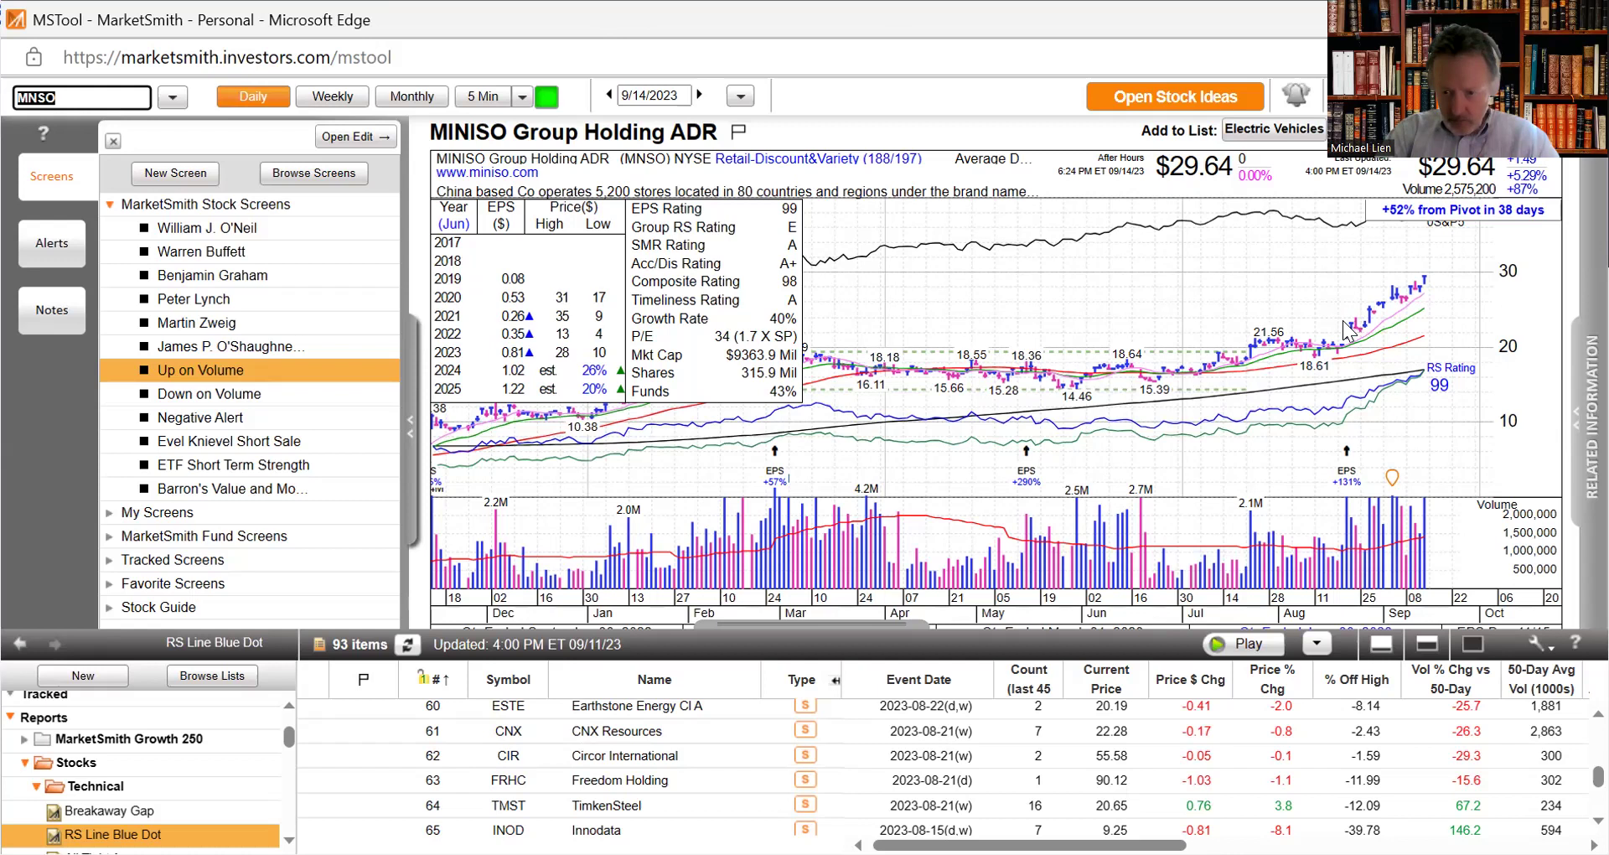
Step: Draw two rising channel lines above and below MINISO's price advance from the August earnings report into mid-September
drag(1346, 322, 1419, 270)
drag(1347, 339, 1428, 298)
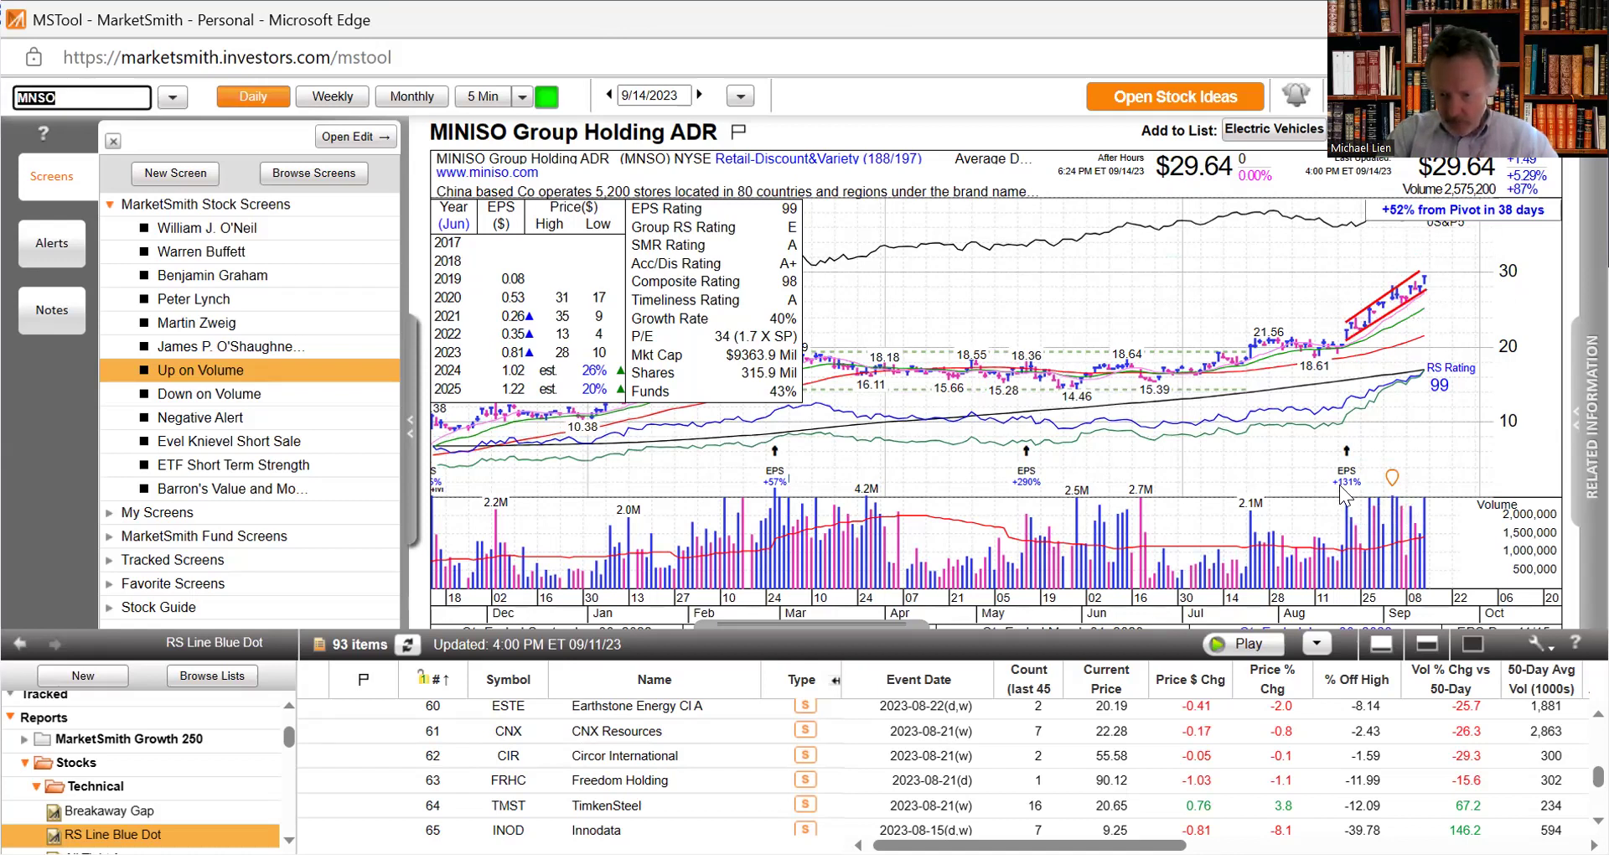
mouse_move(1341, 491)
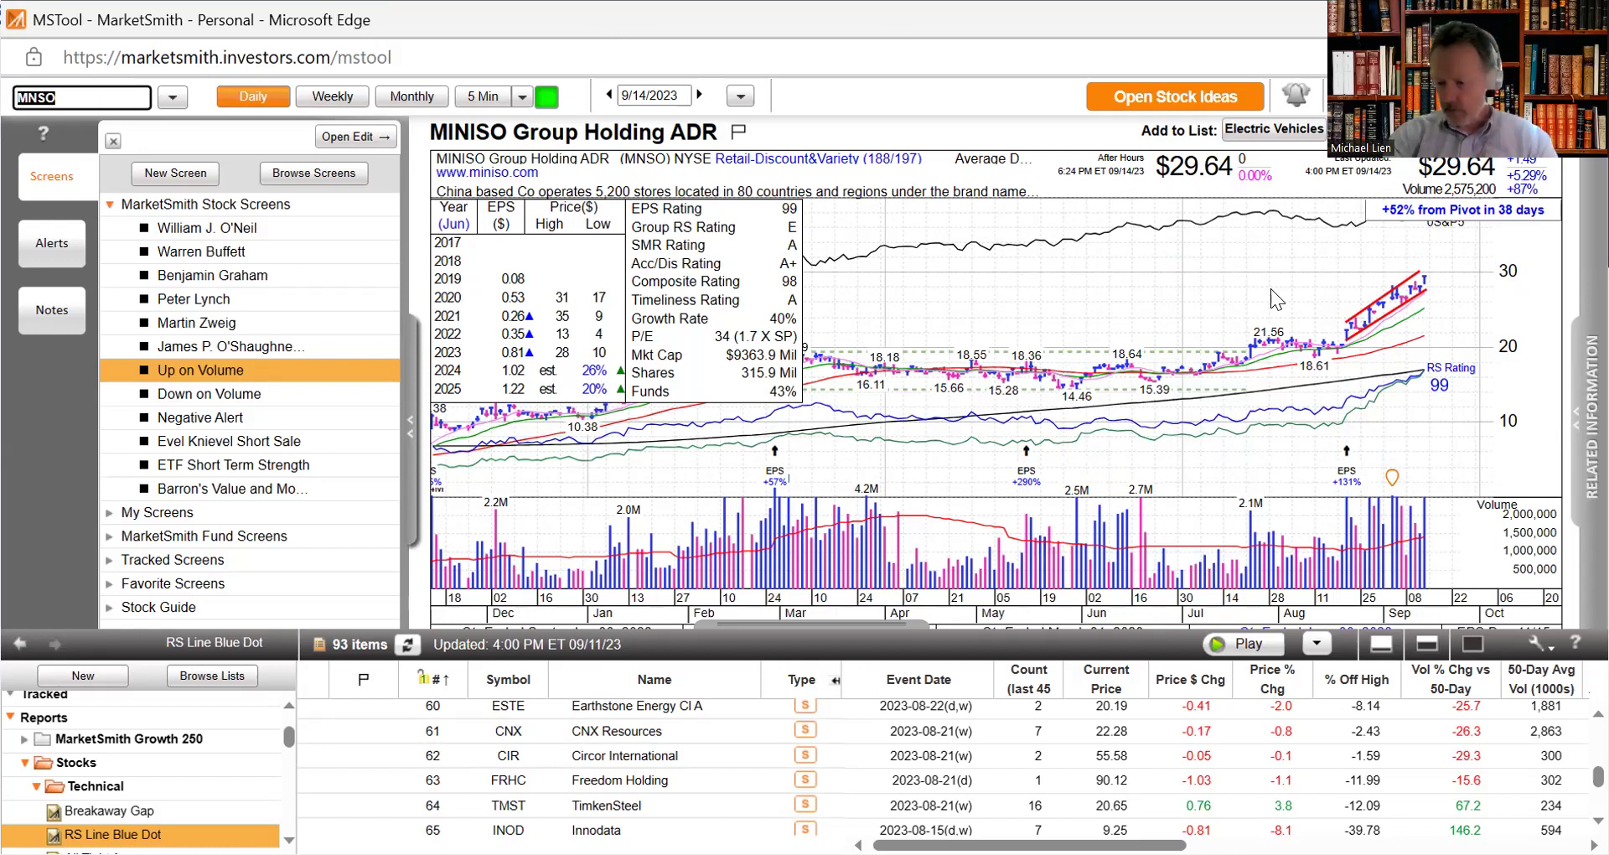
Step: Bring up the daily chart for JFrog (FROG) and check the details of its current base
text(F)
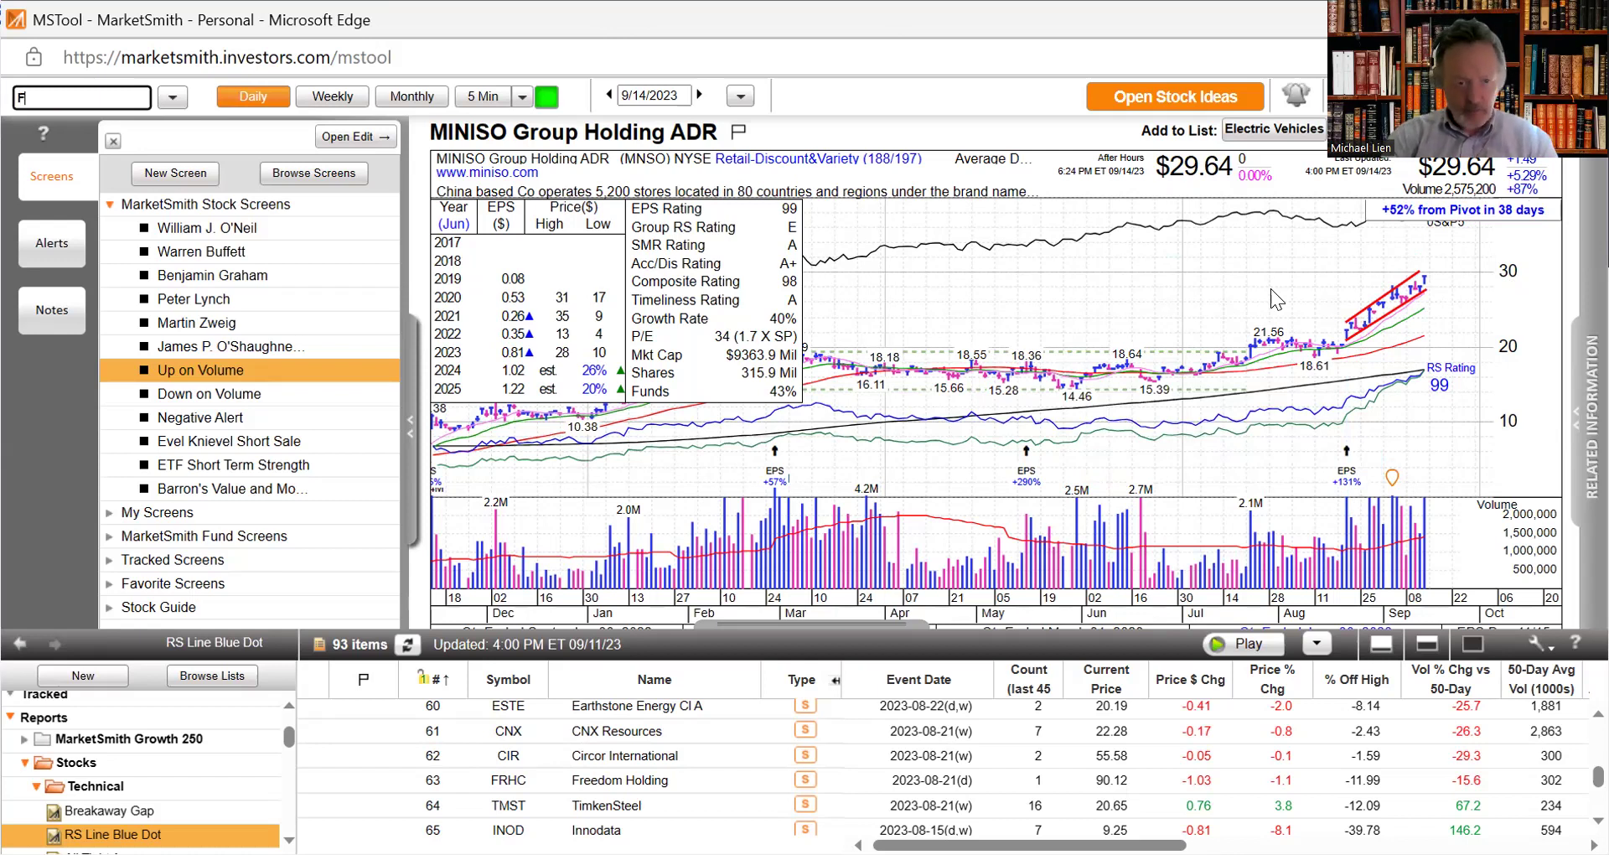
text(ROG)
key(Return)
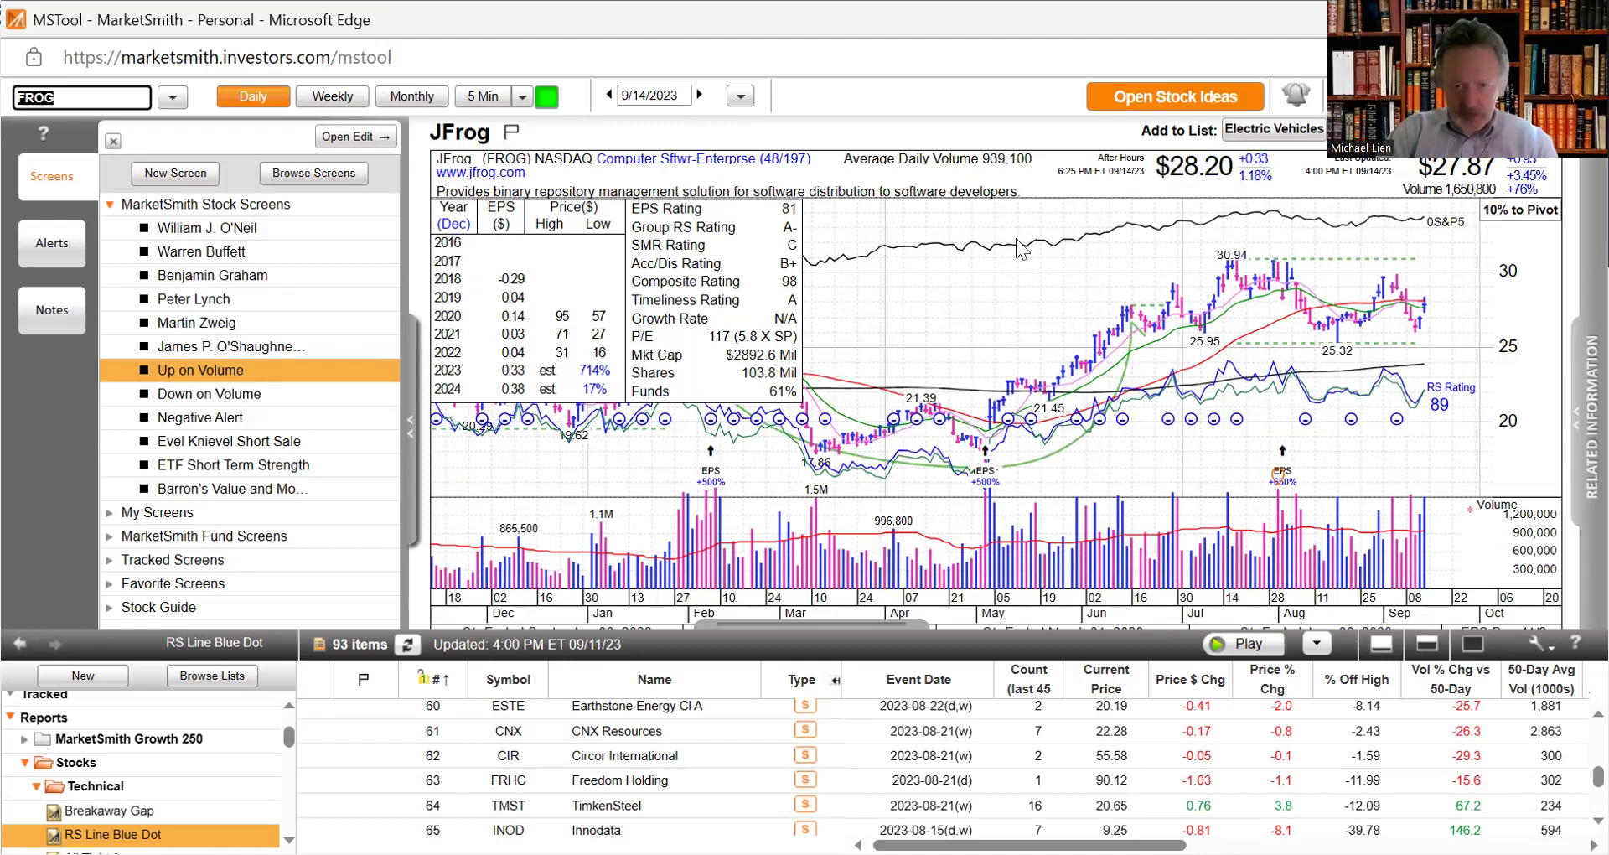
mouse_move(1388, 339)
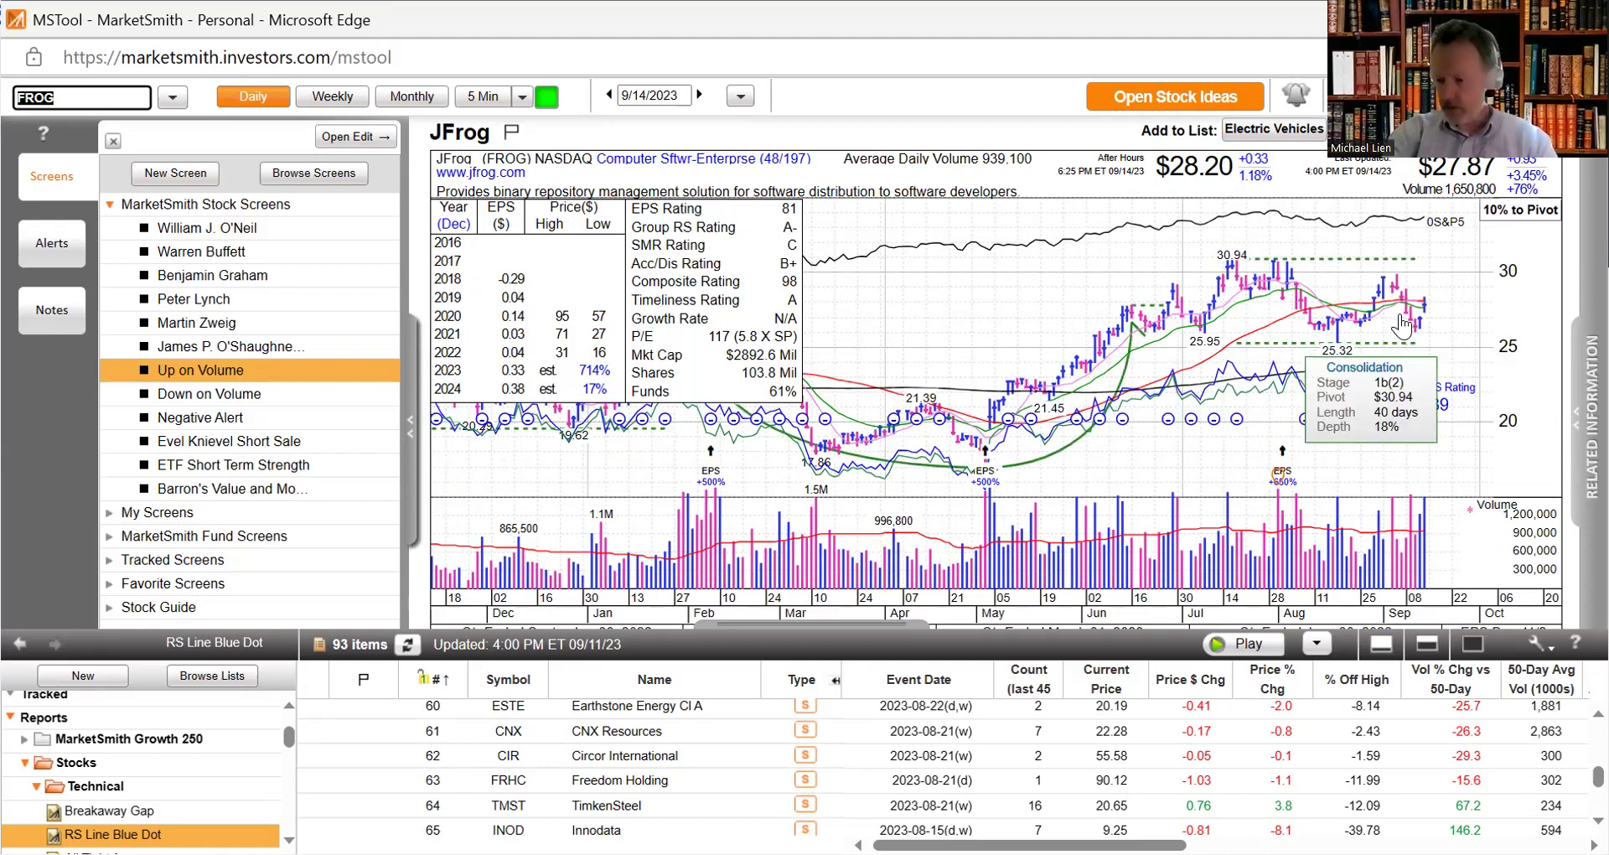
Step: Bring up the daily chart for Oneok (OKE) and draw a near-horizontal line across its RS line's highs from mid-August to mid-September
text(O)
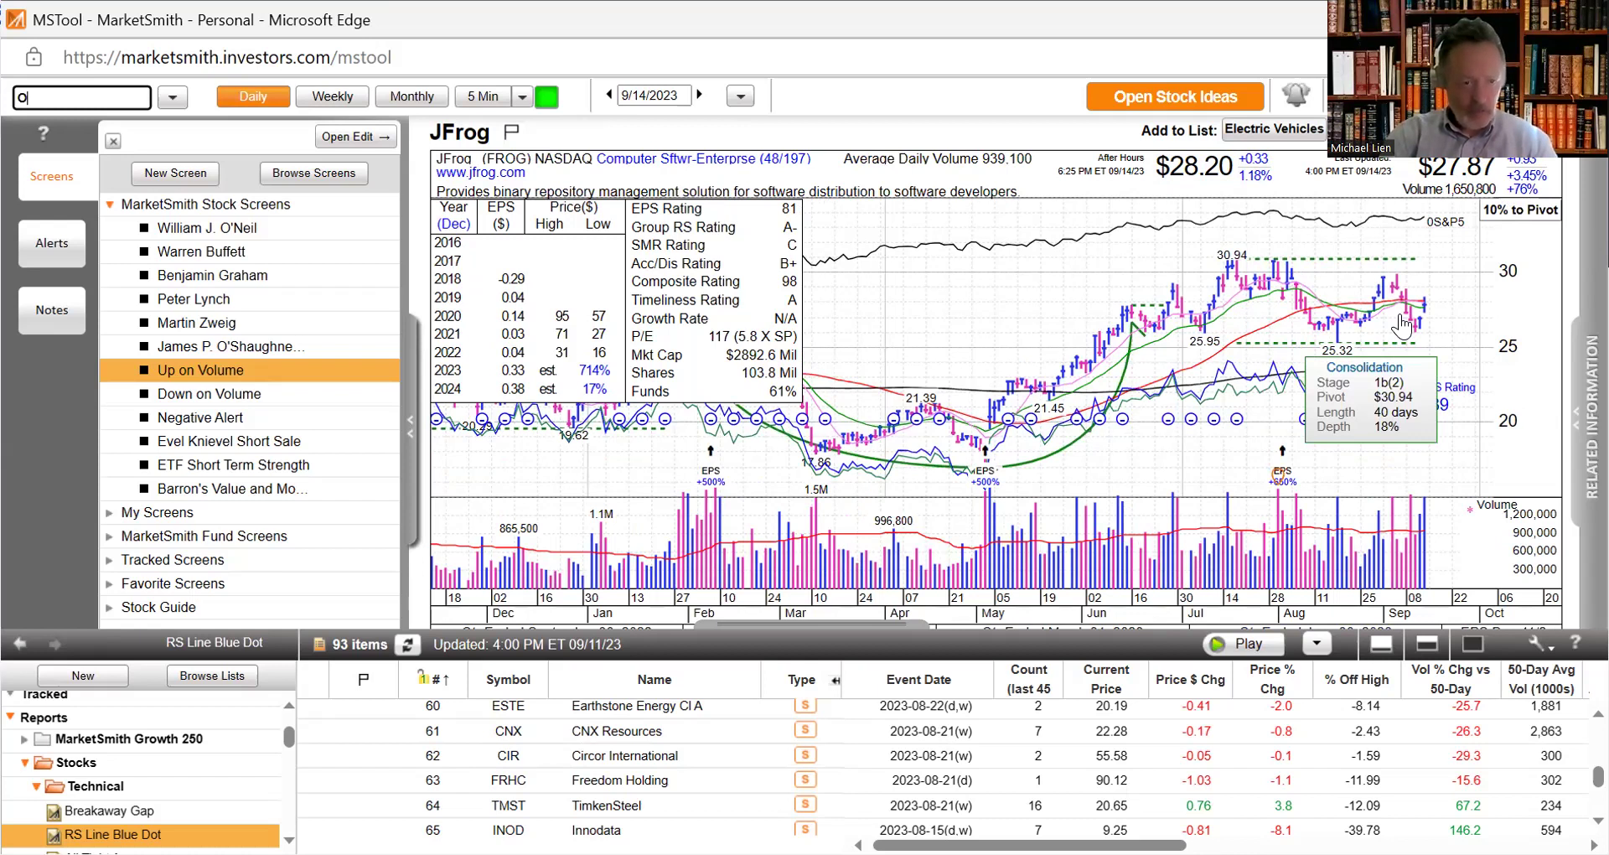
text(KE)
key(Return)
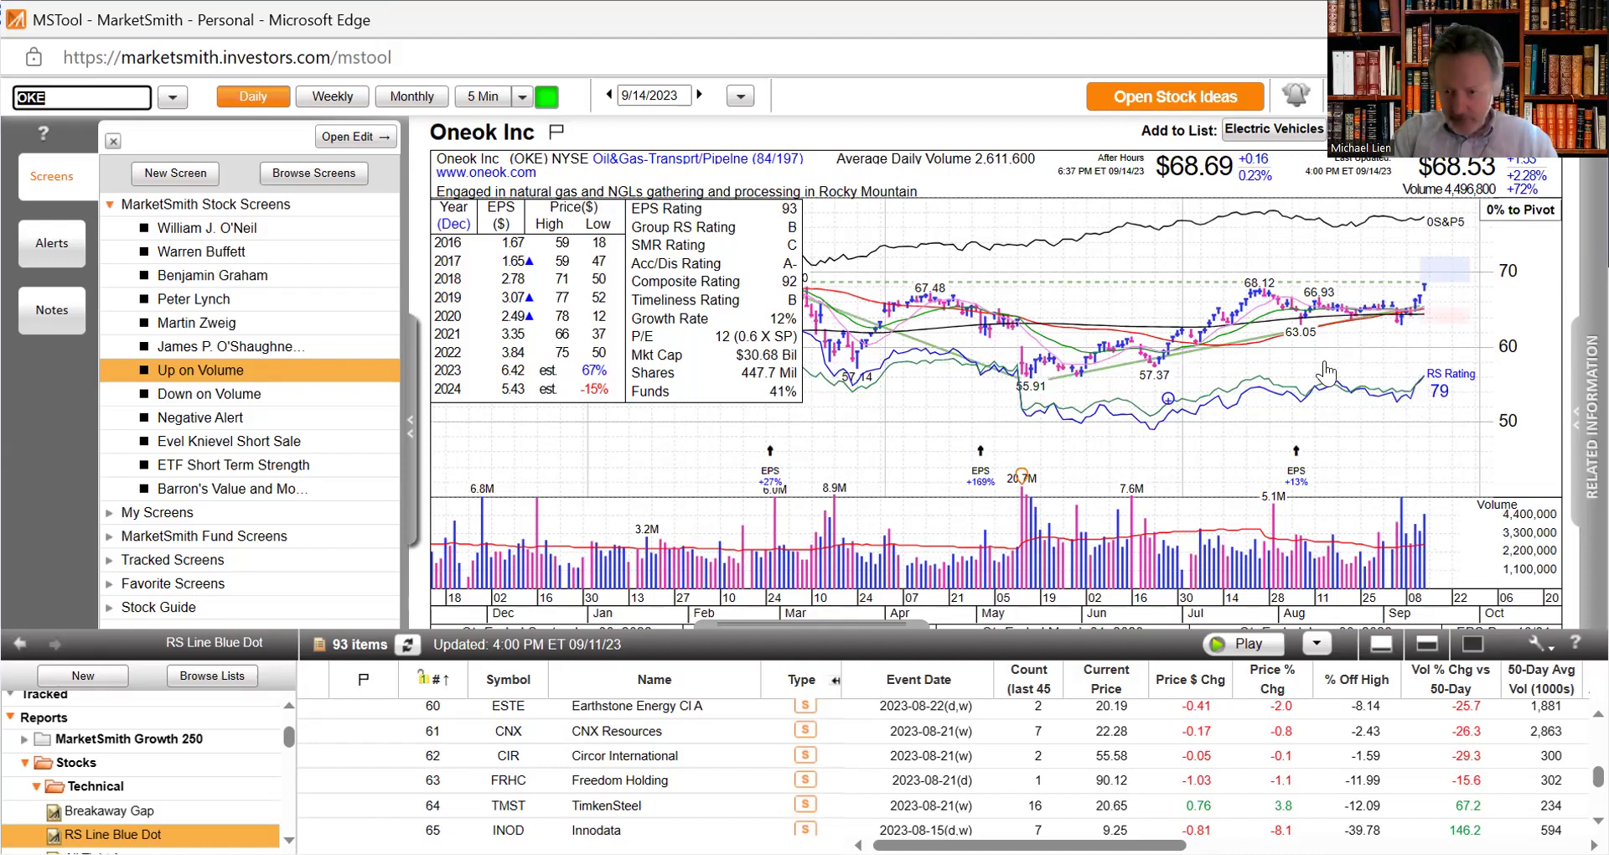
mouse_move(1325, 390)
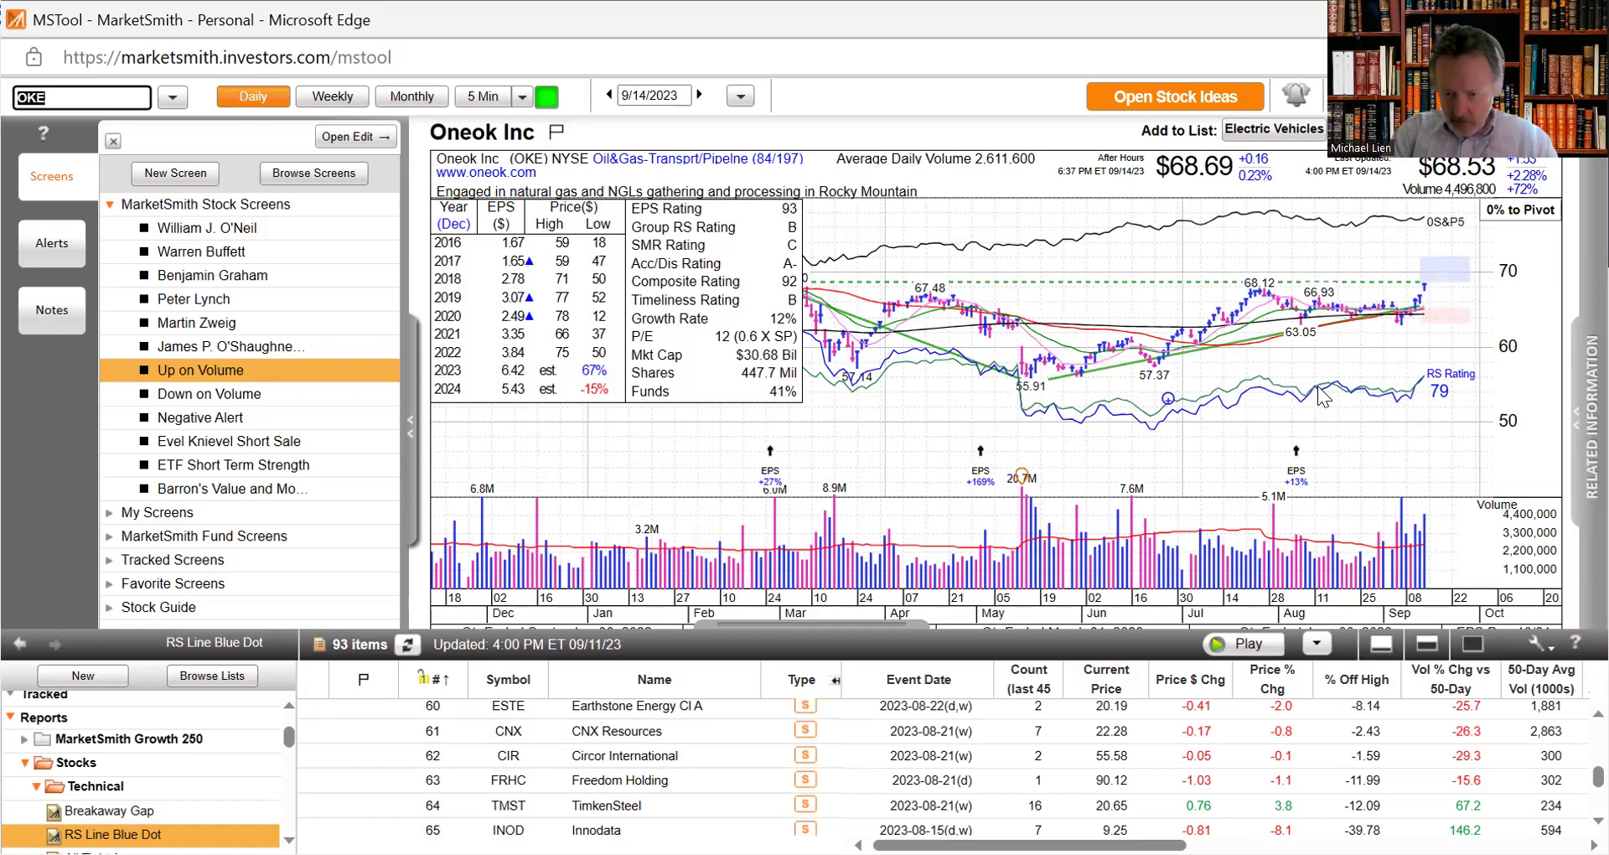
drag(1332, 380, 1422, 379)
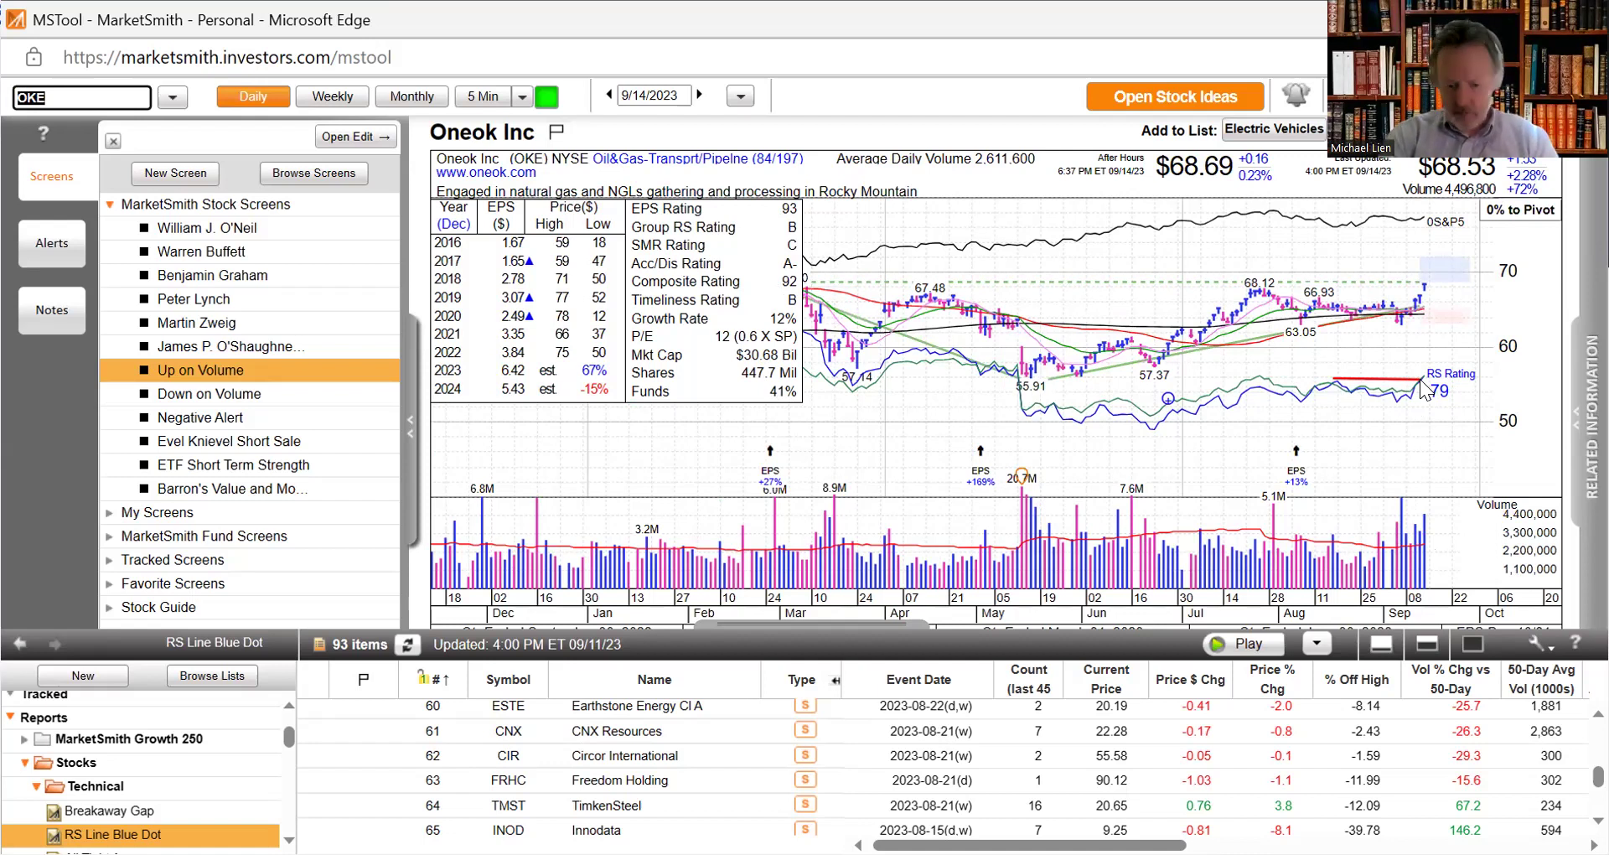
Step: Bring up the daily chart for Light & Wonder (LNW) and check its May and August earnings markers
text(L)
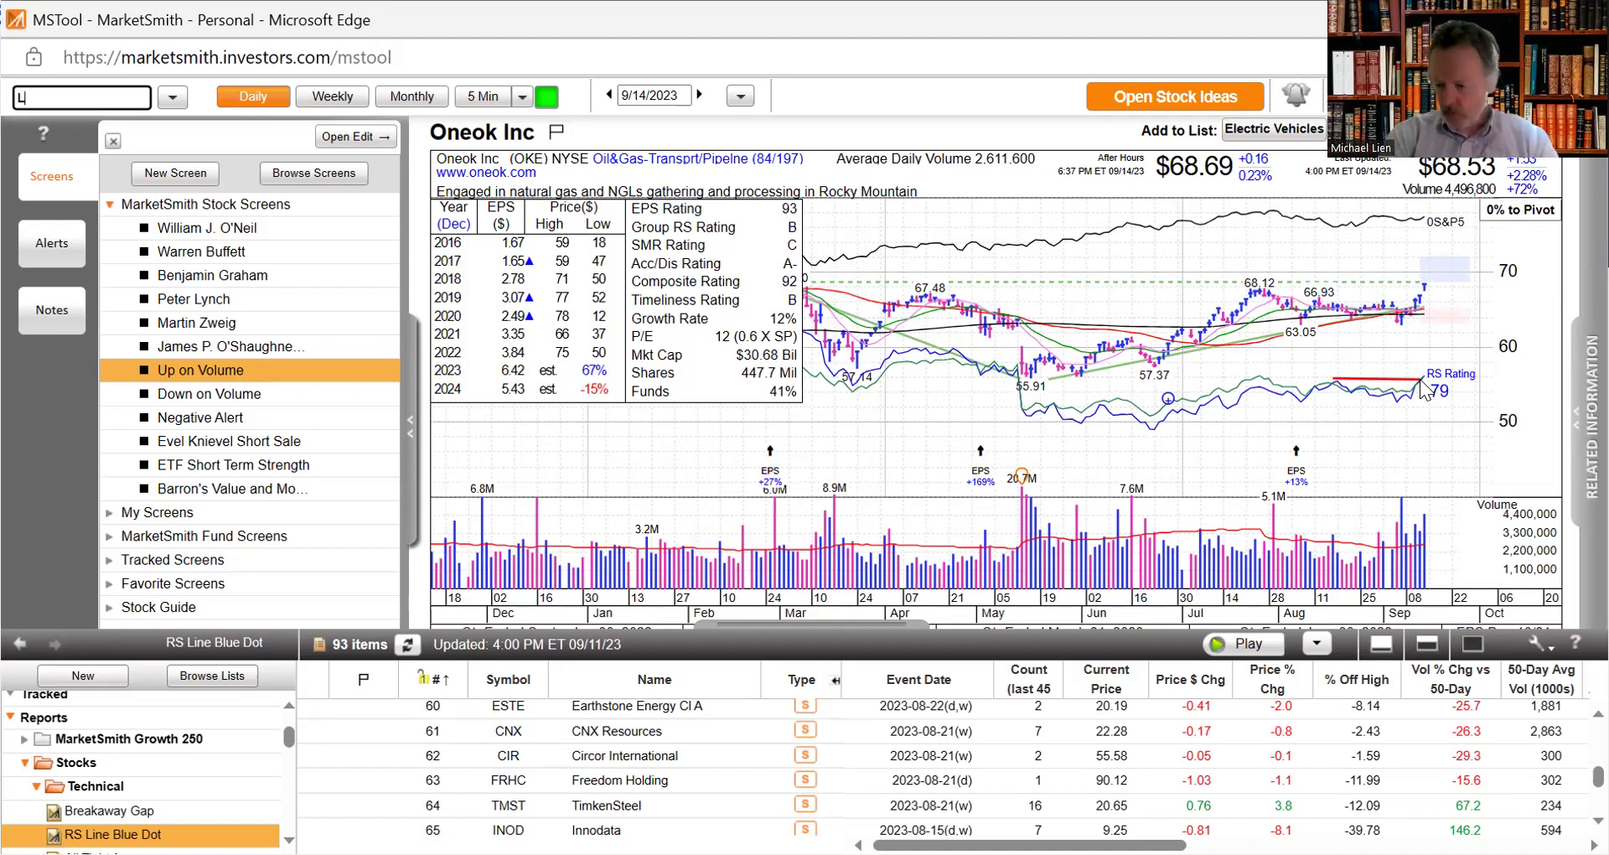
text(NW)
key(Return)
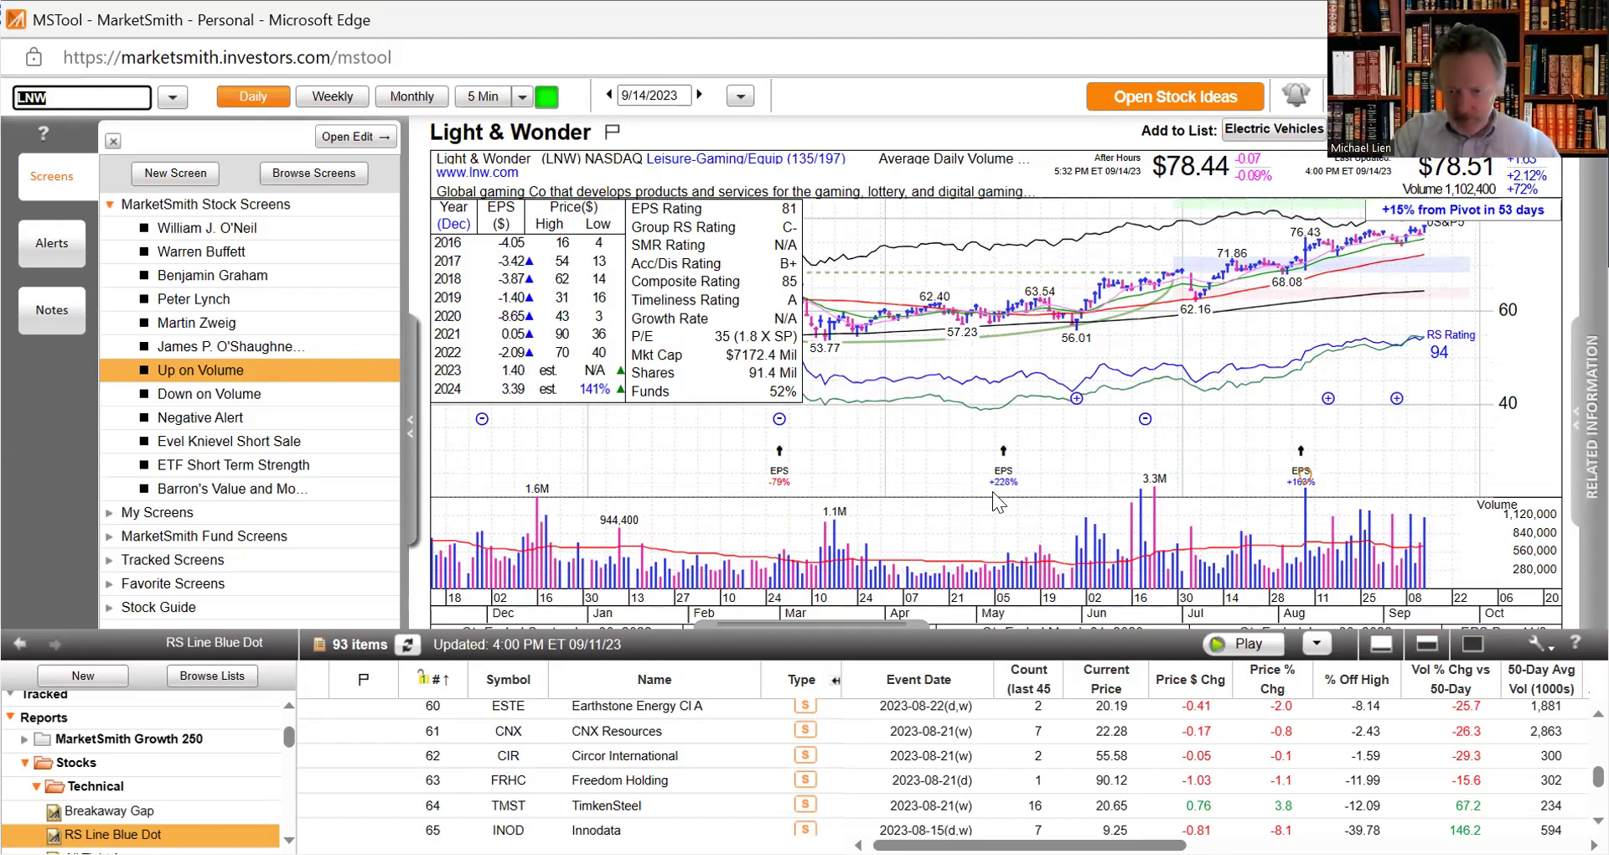
mouse_move(1004, 491)
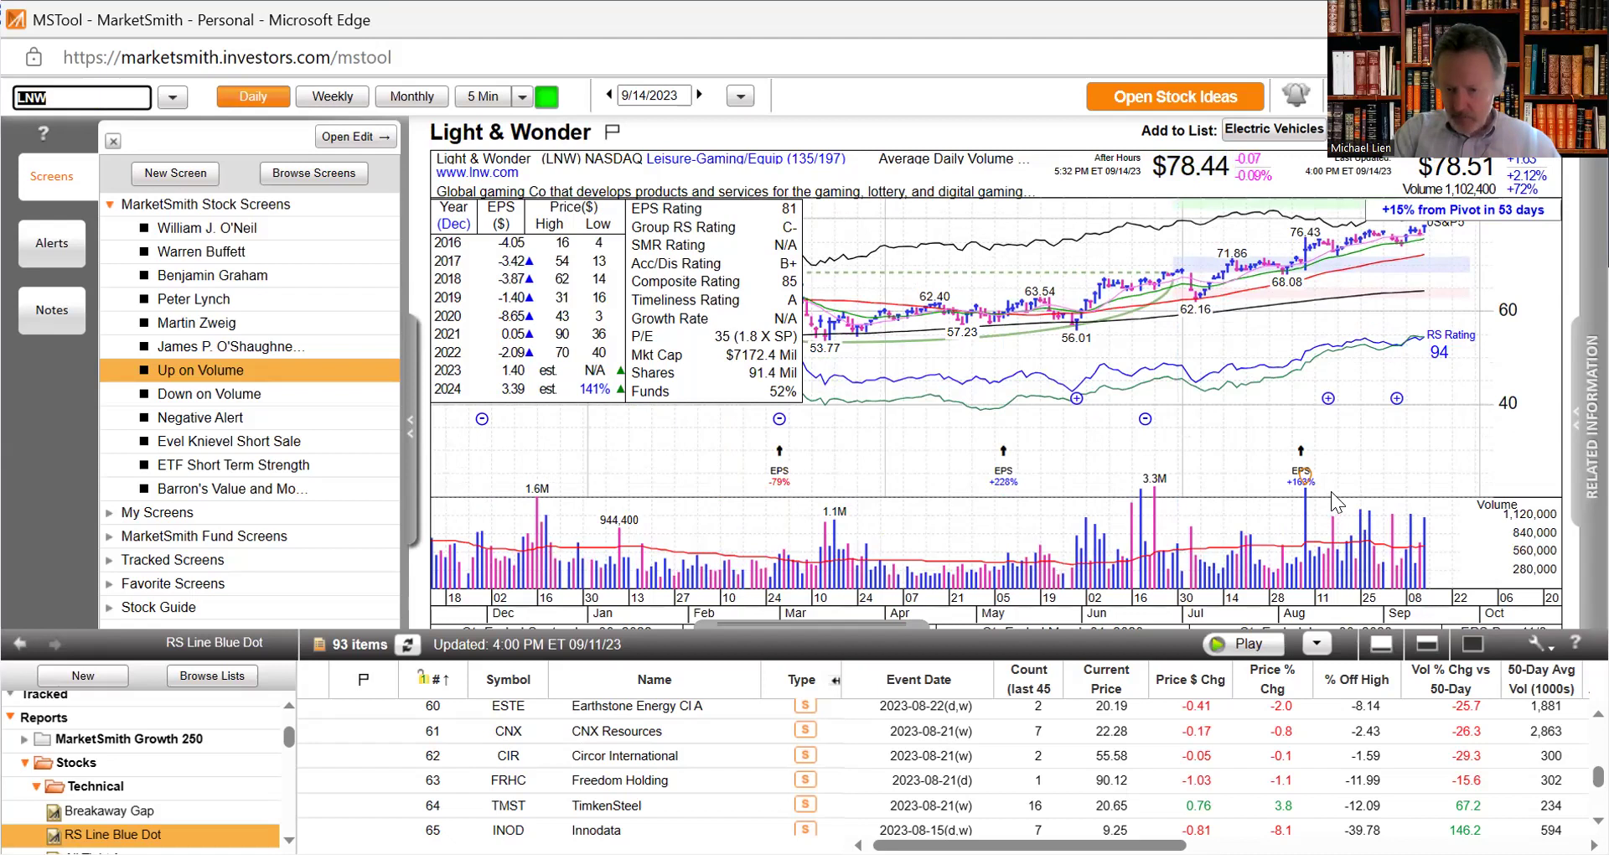
mouse_move(1303, 497)
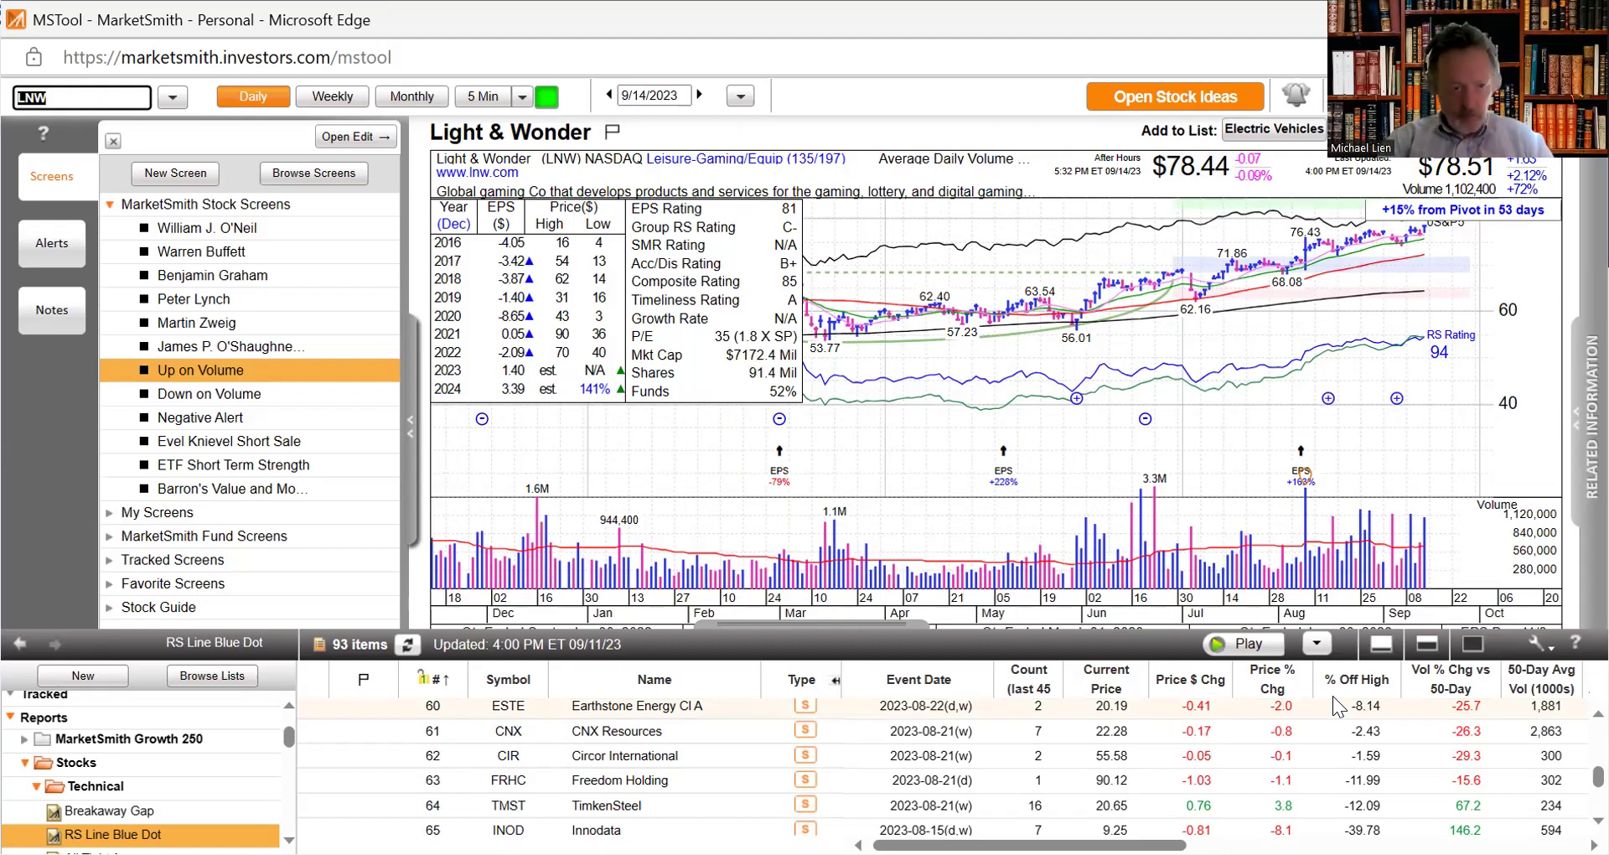
Step: Bring up the daily chart for nCino (NCNO) and examine its base, latest earnings marker, and pivot and loss zones
text(NC)
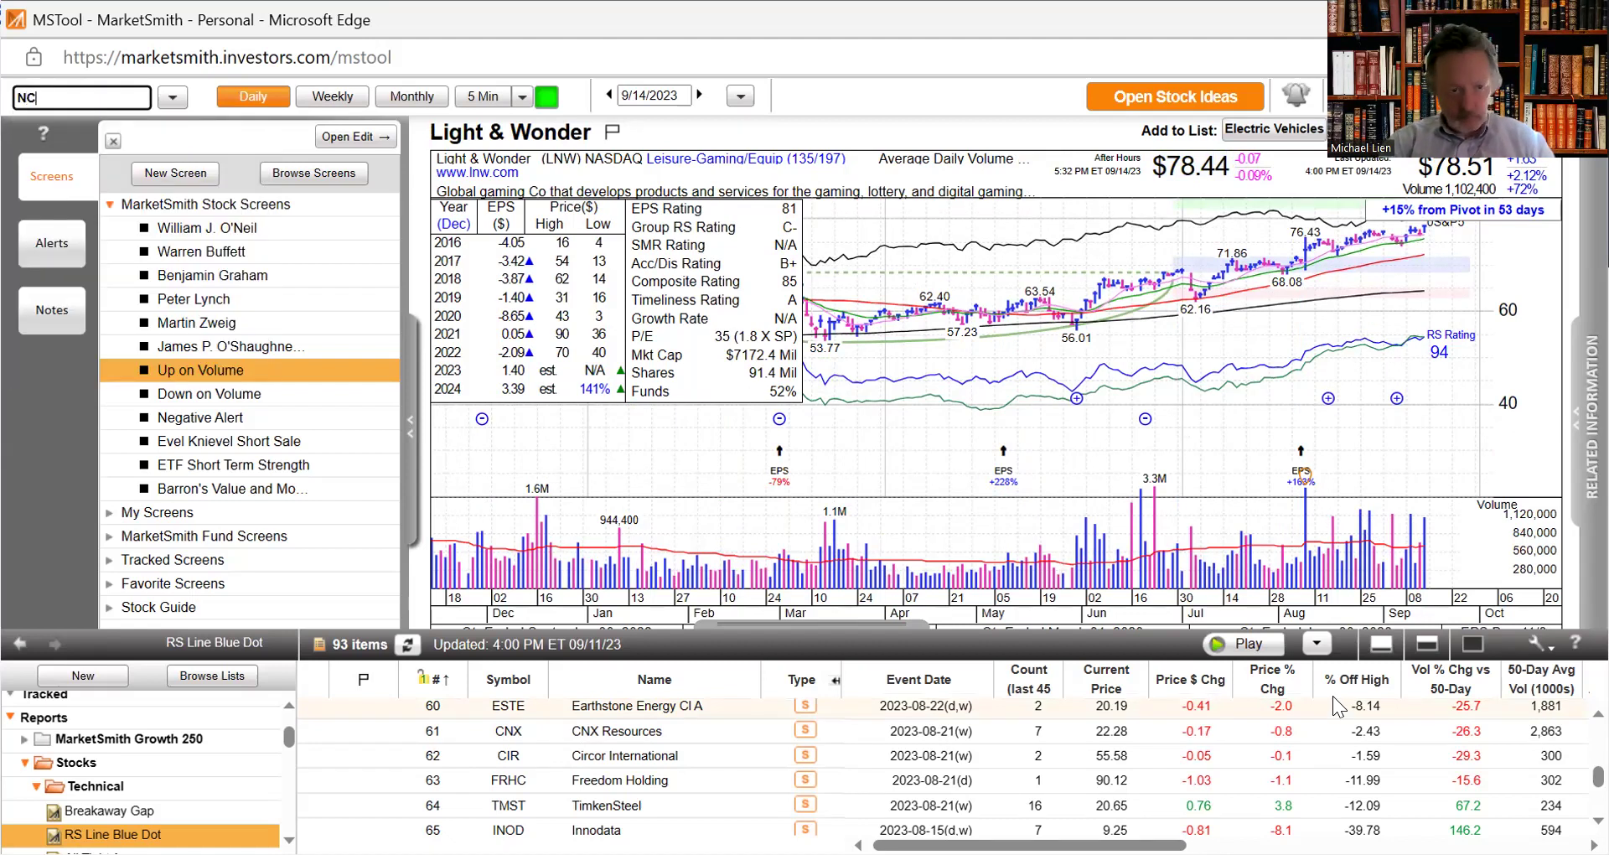
text(NO)
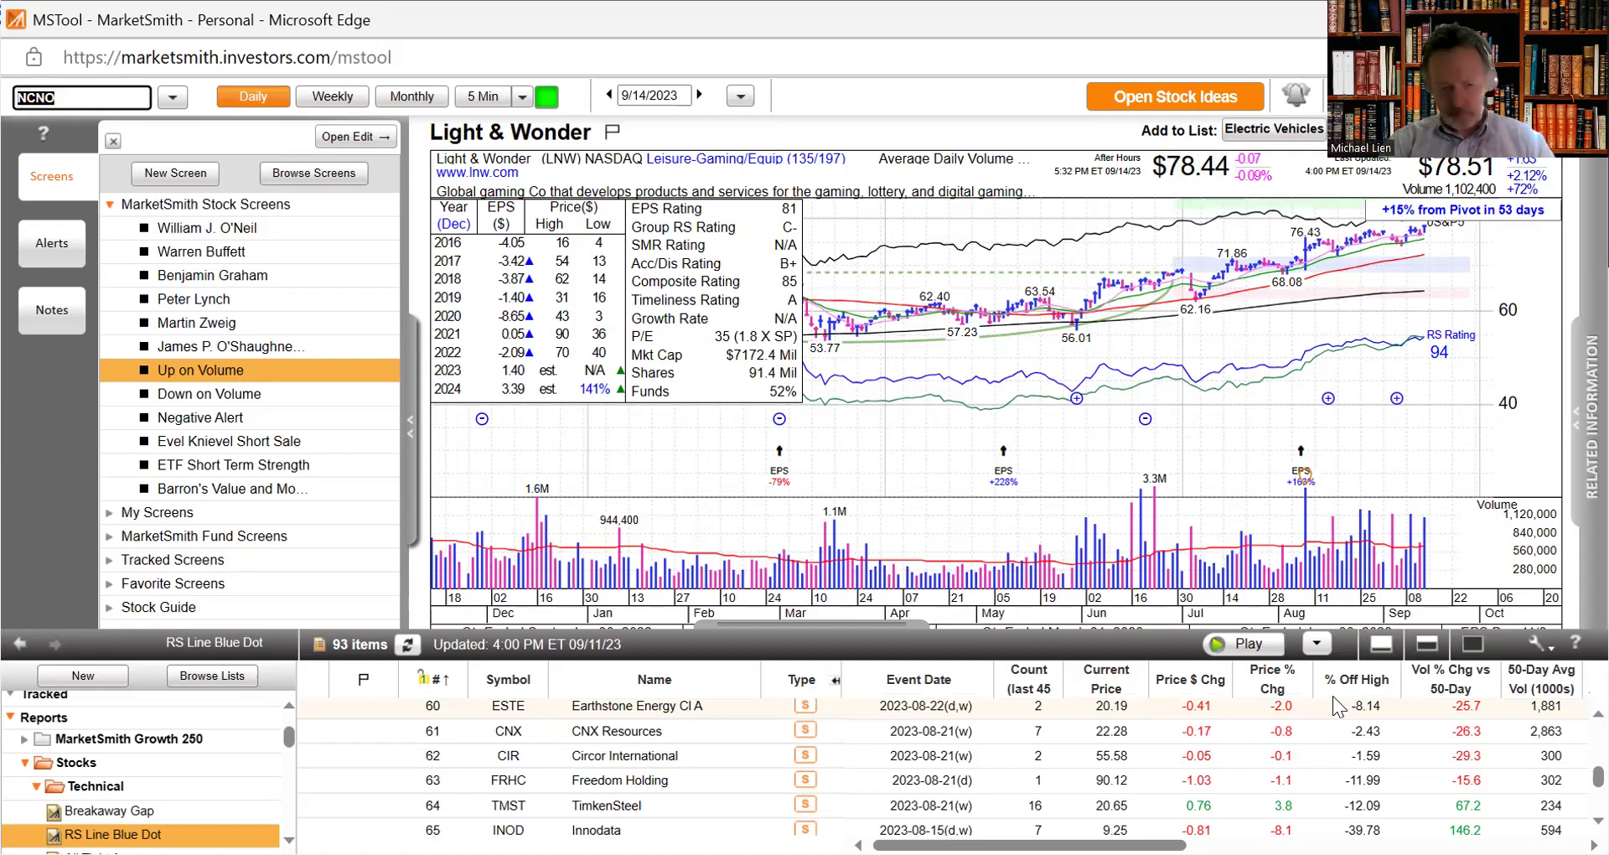
key(Return)
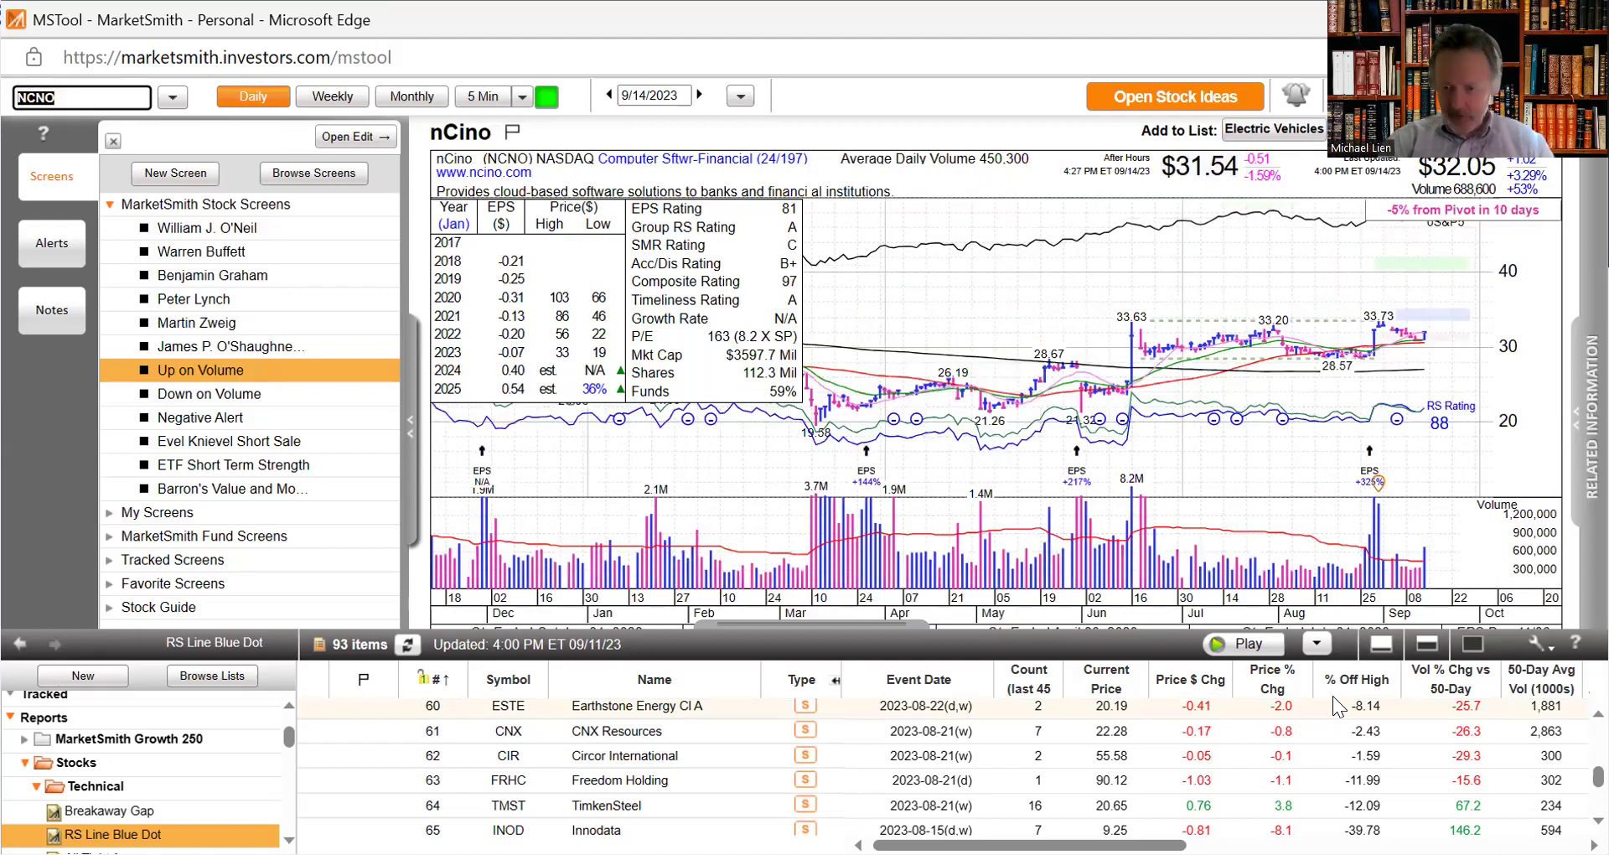
mouse_move(1157, 325)
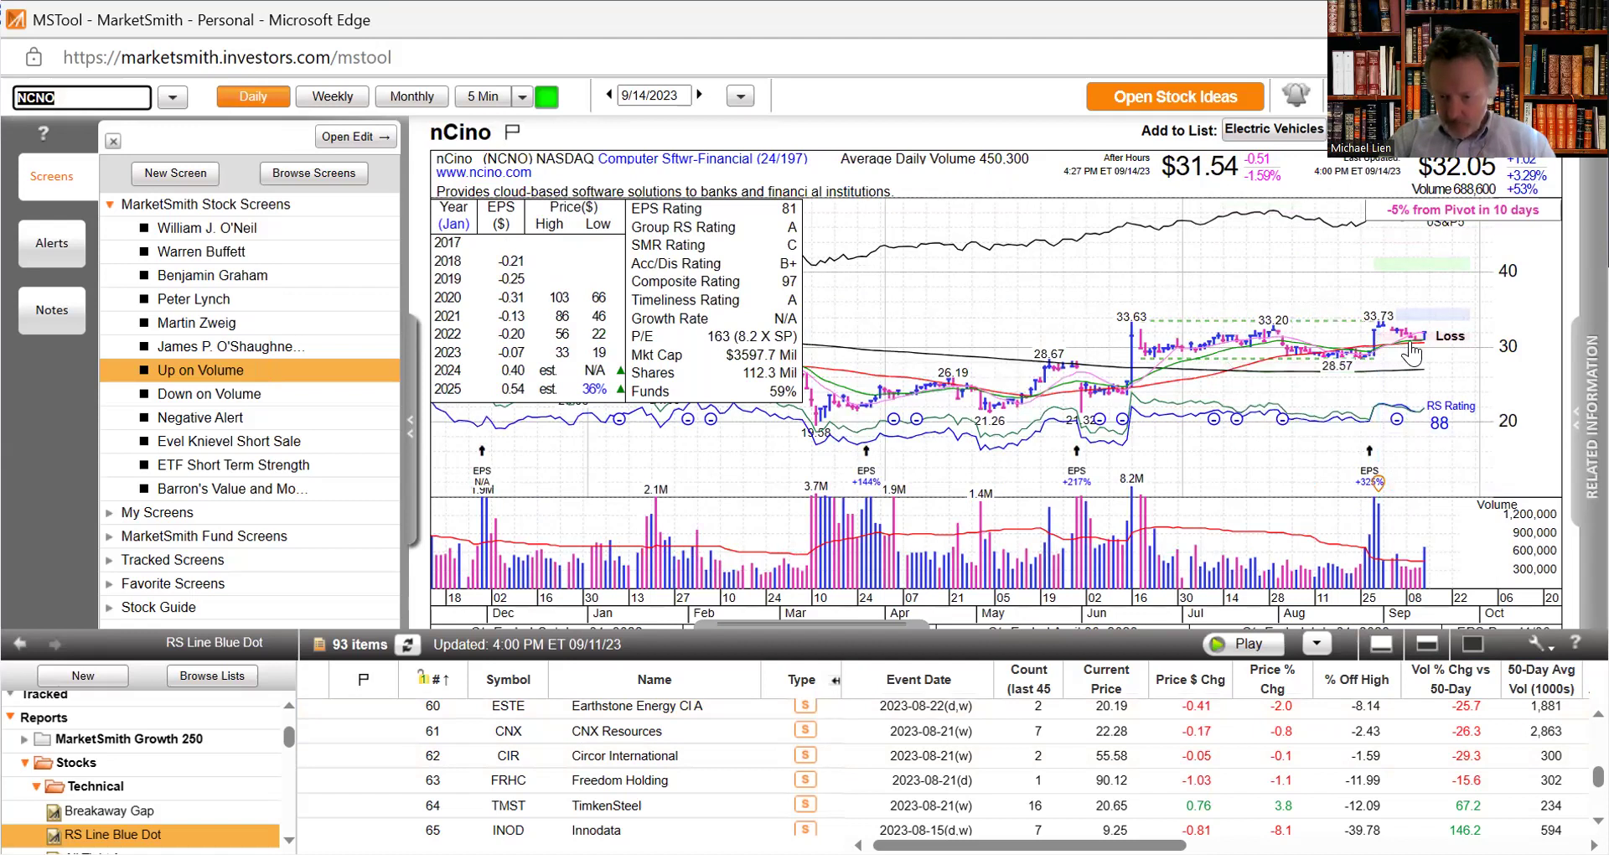
mouse_move(1370, 484)
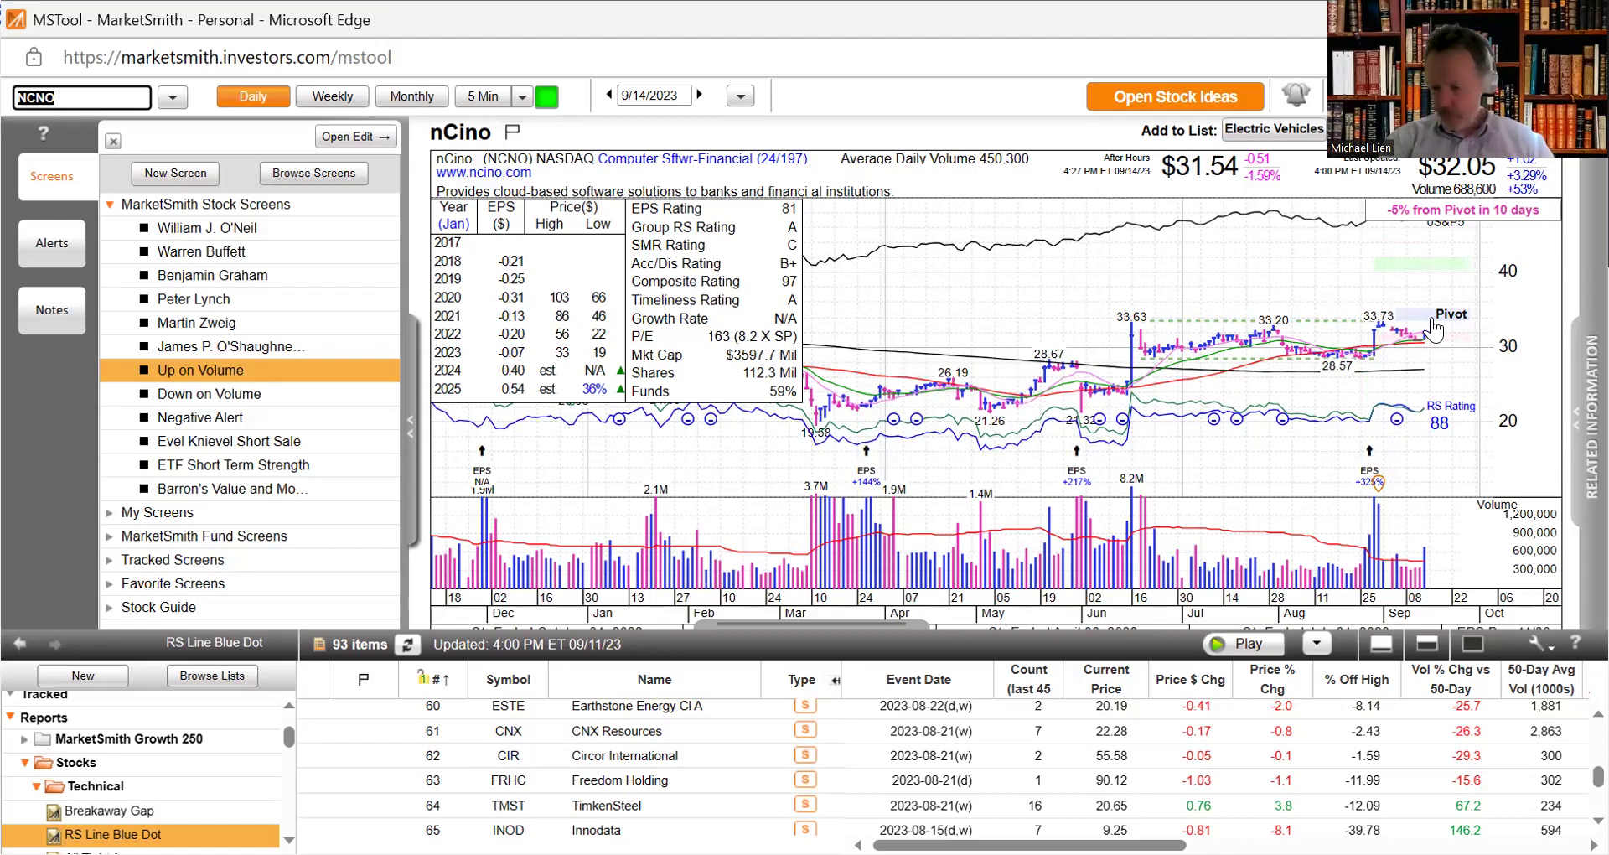
Step: Bring up the daily chart for CONSOL Energy (CEIX) and check its August earnings marker and the 08/08/2023 bar's price and volume data
text(C)
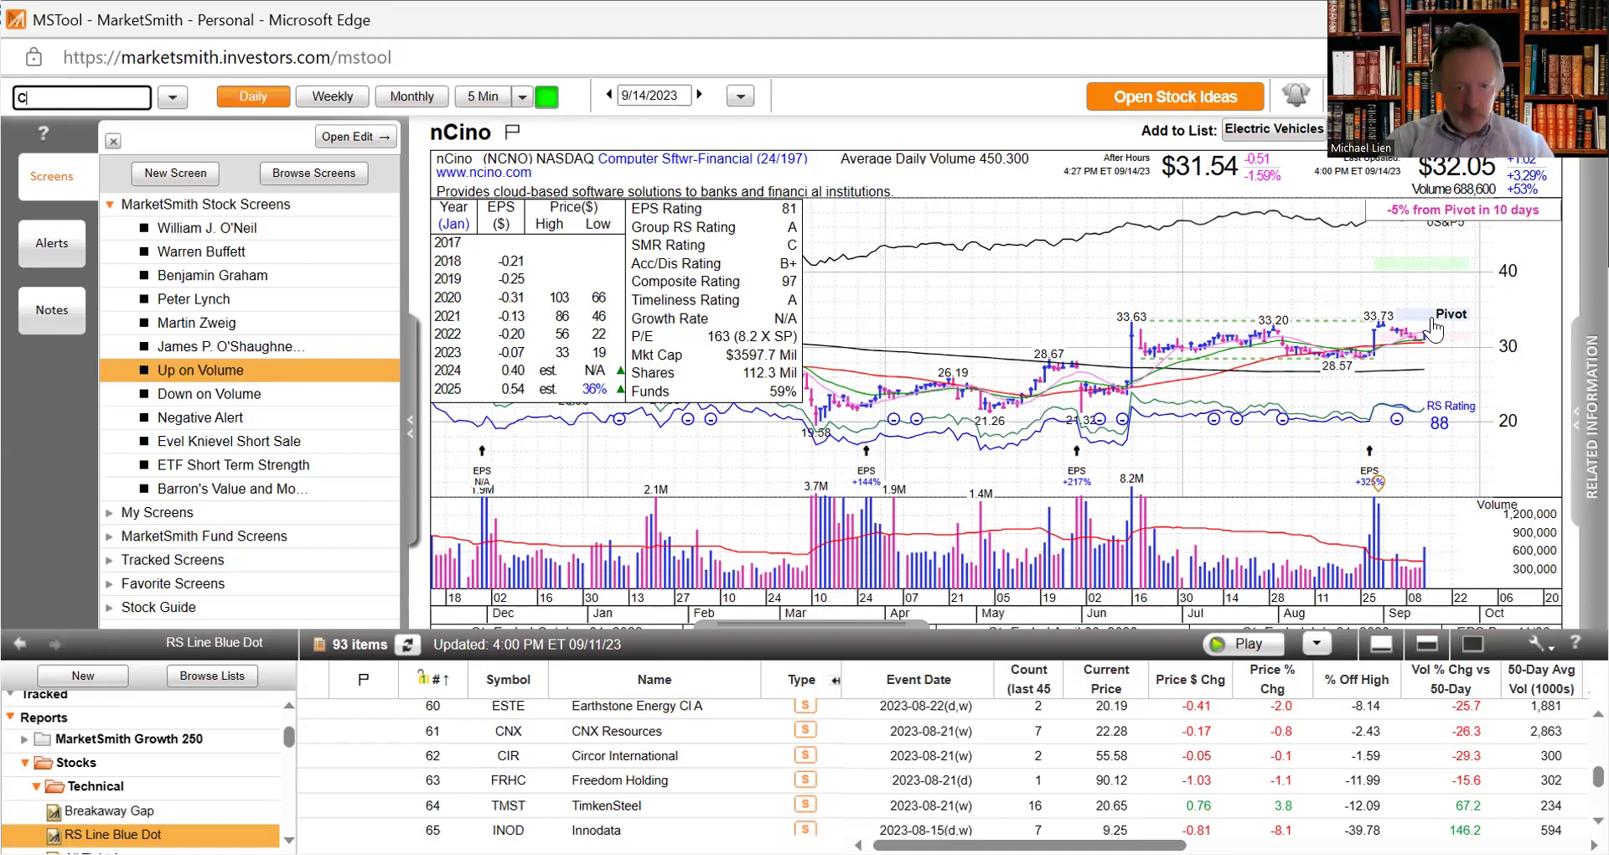
text(EIX)
key(Return)
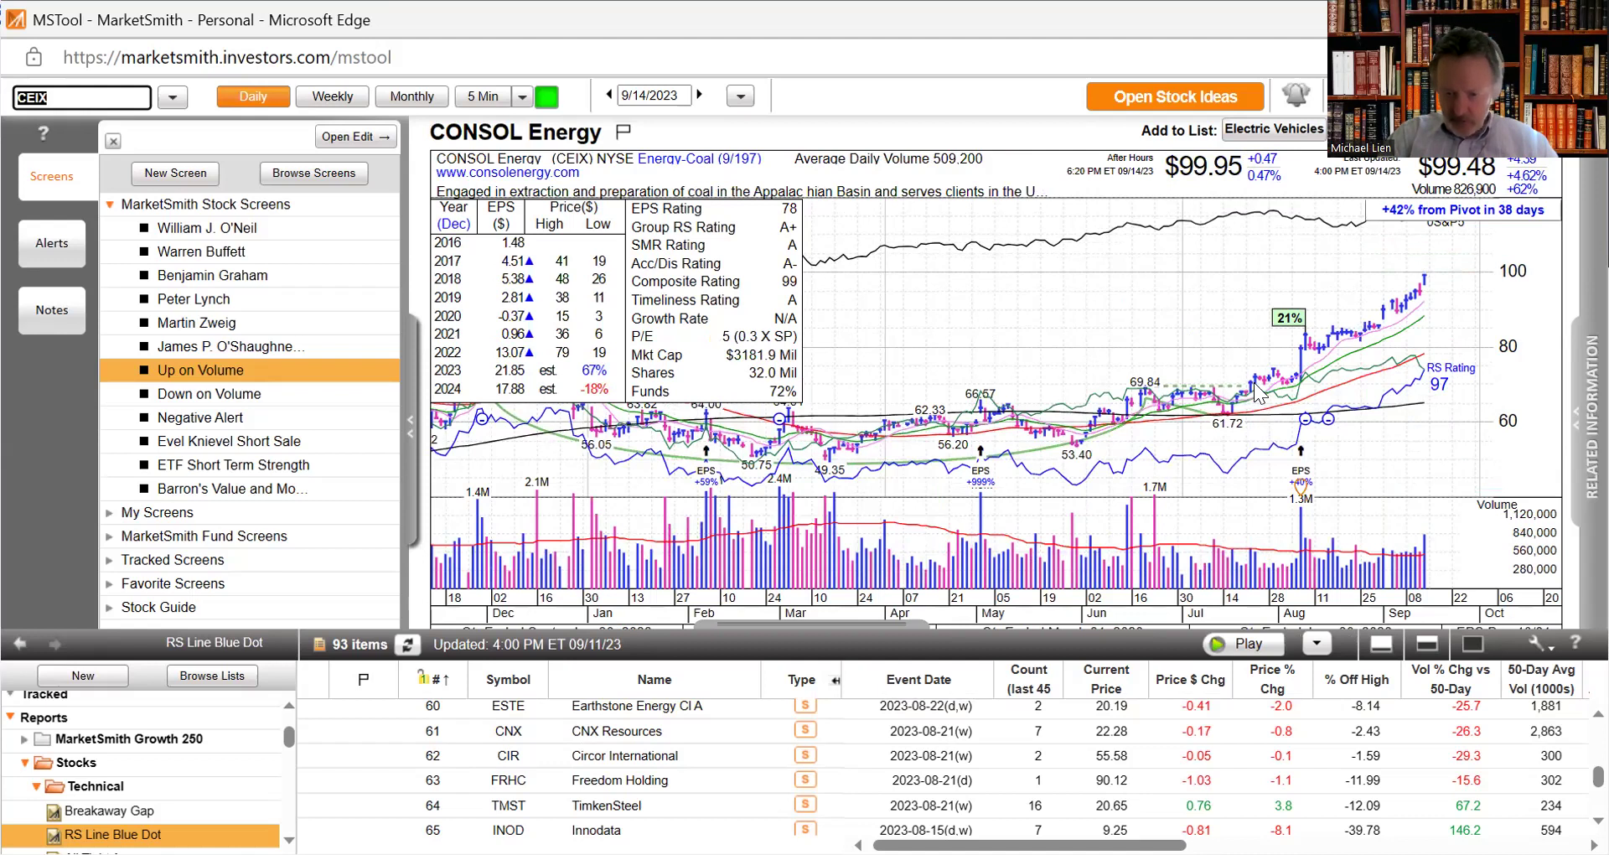
mouse_move(1248, 387)
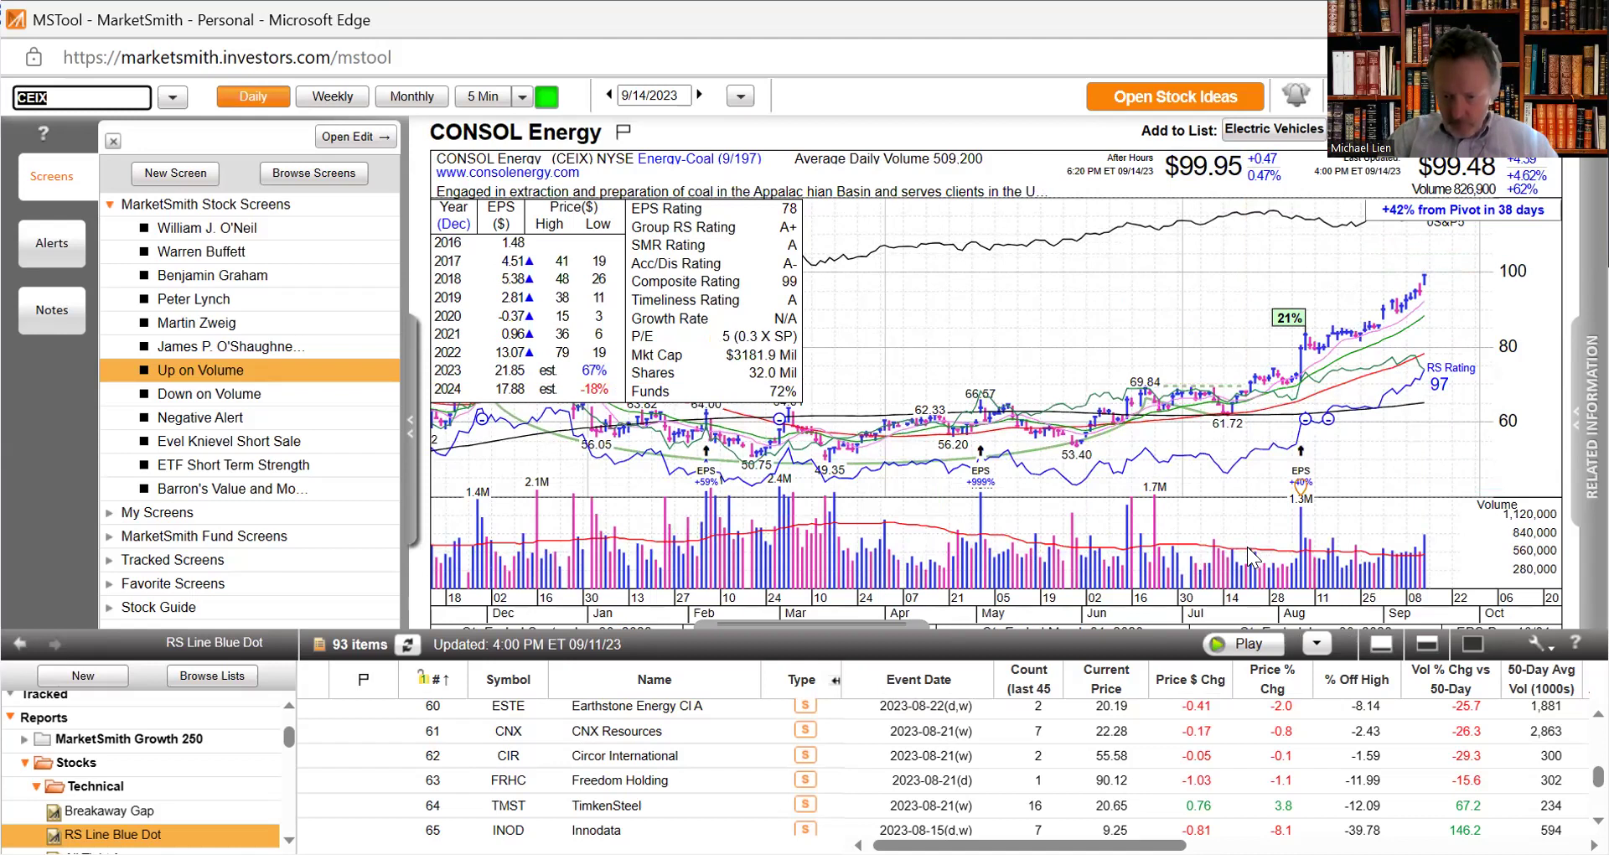
mouse_move(1247, 548)
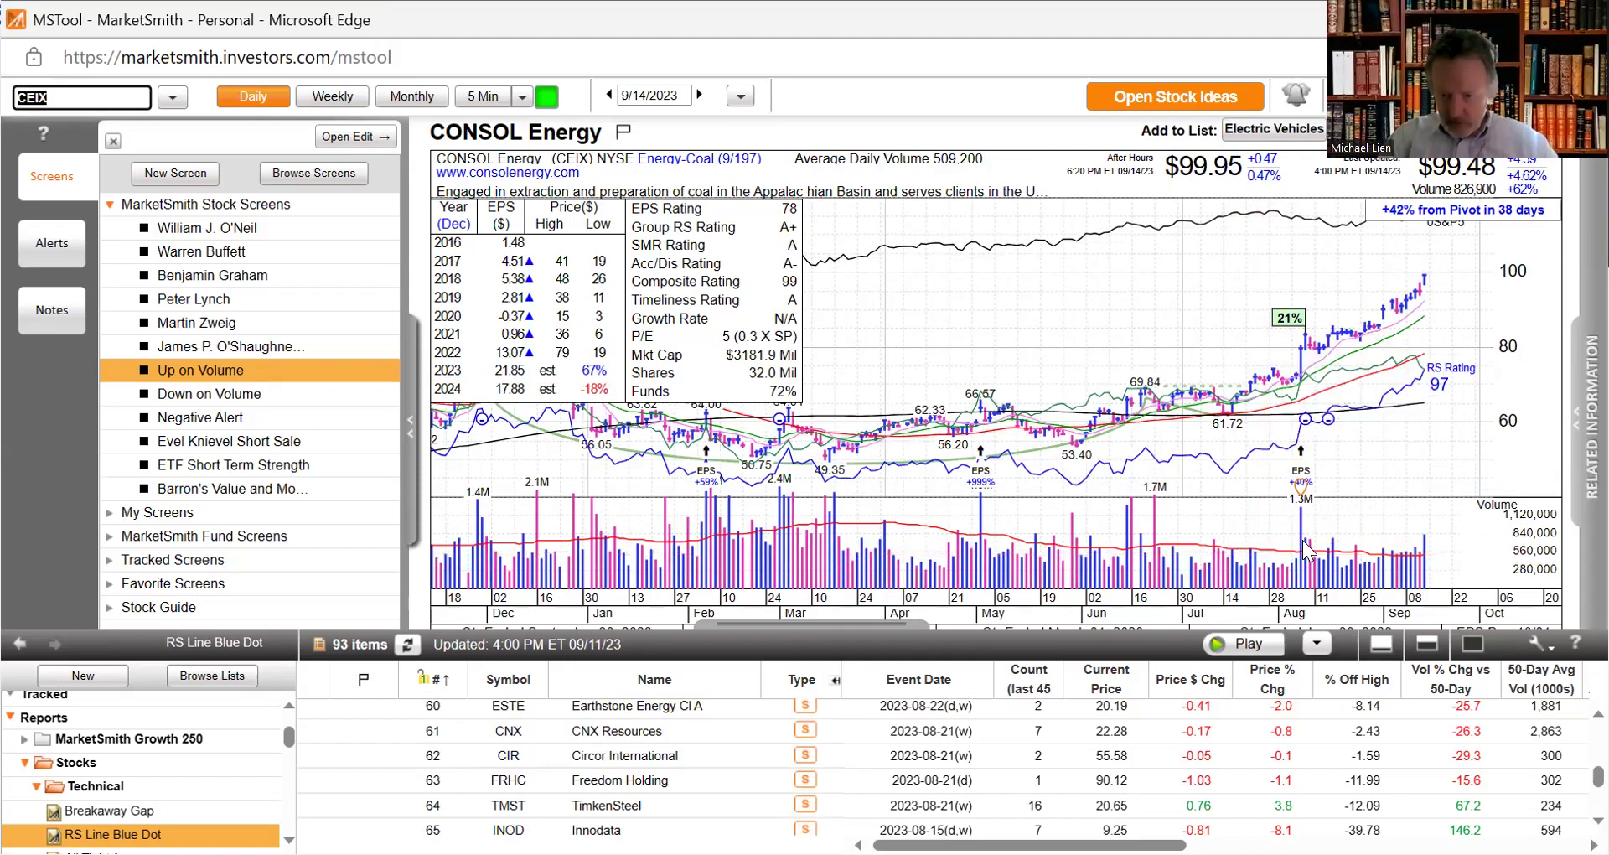
mouse_move(1304, 482)
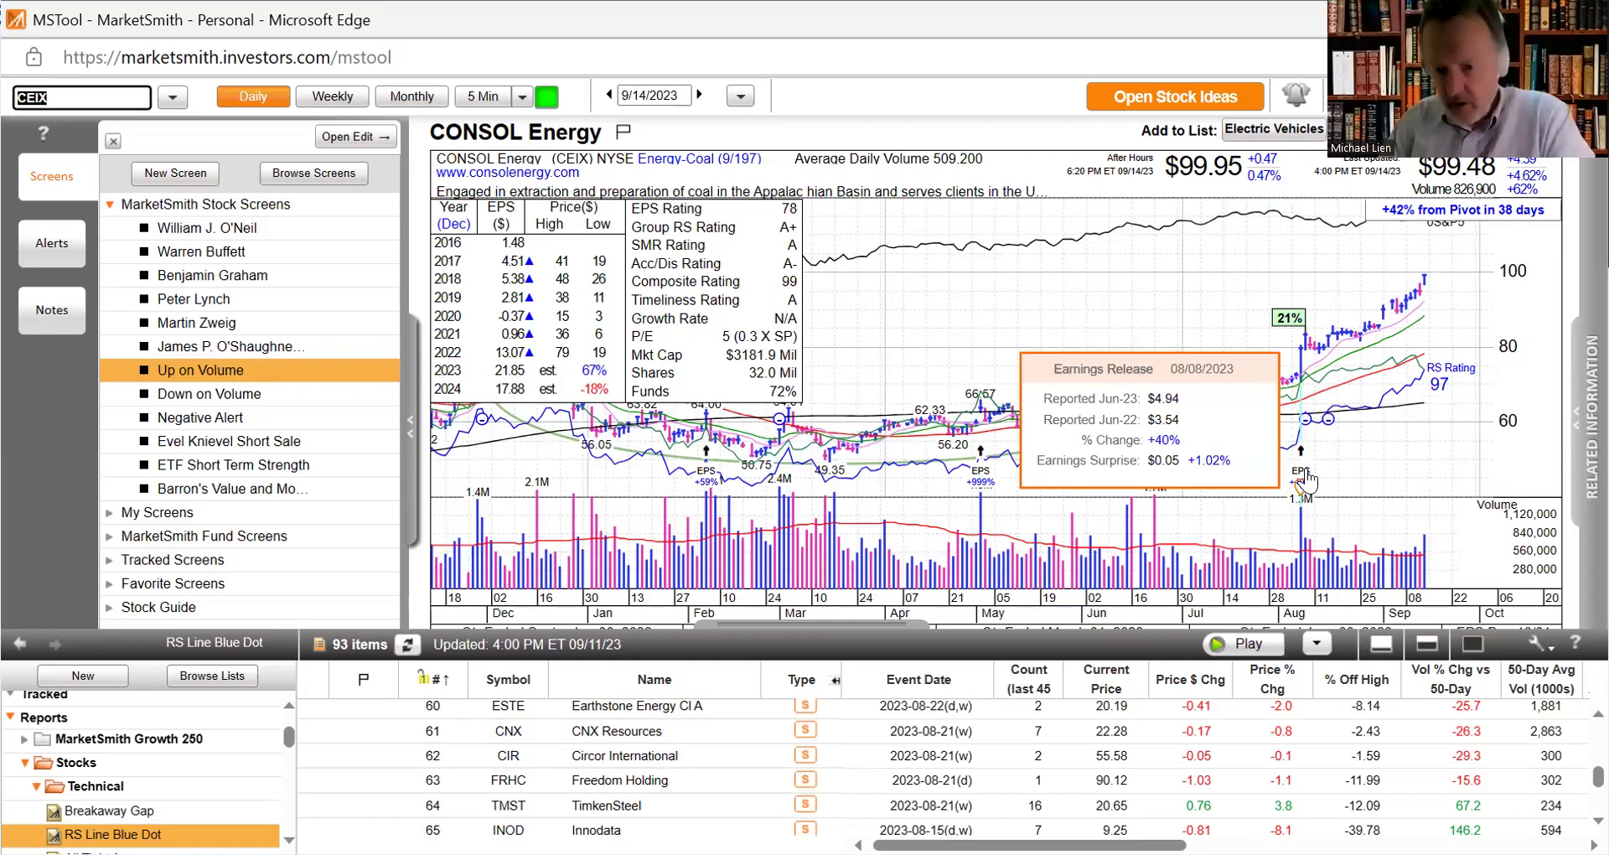
click(1303, 365)
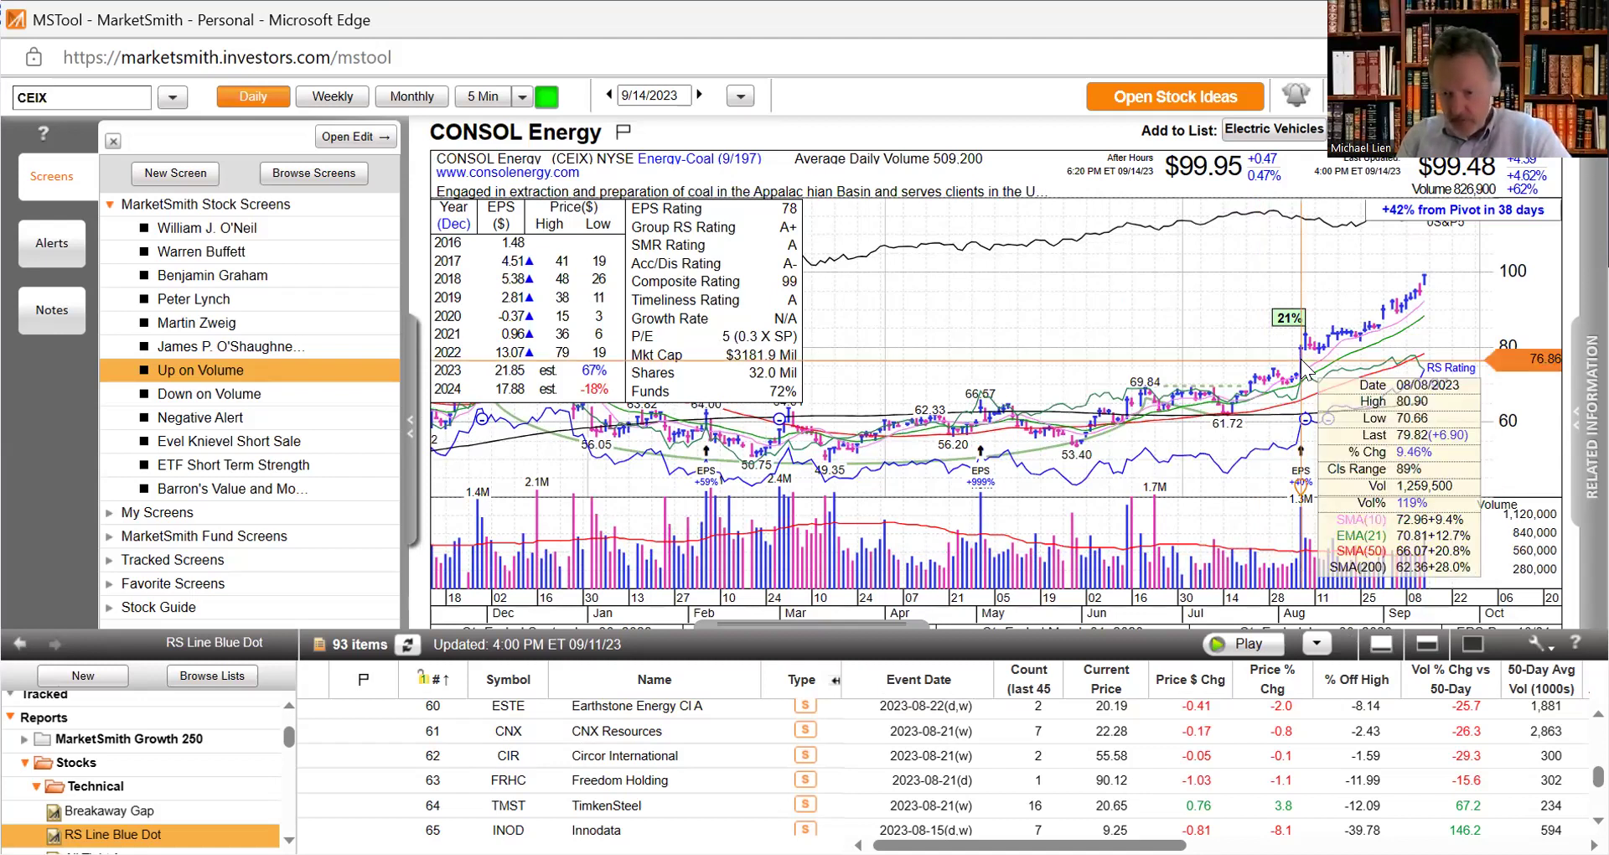
click(1304, 365)
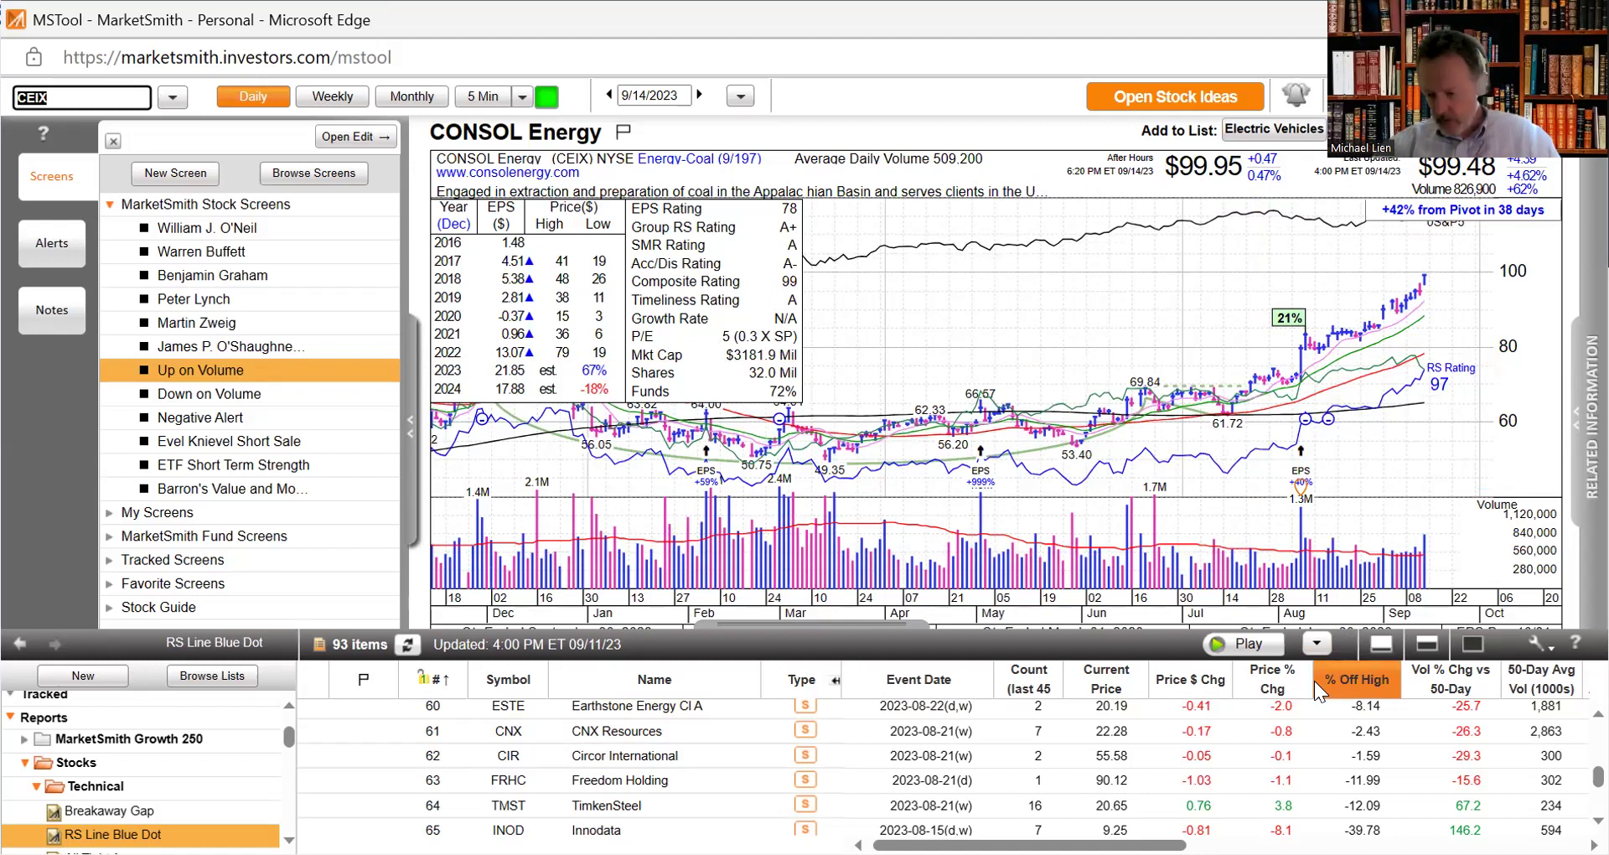
Step: Bring up the daily chart for HSBC Holdings ADR (HSBC)
text(H)
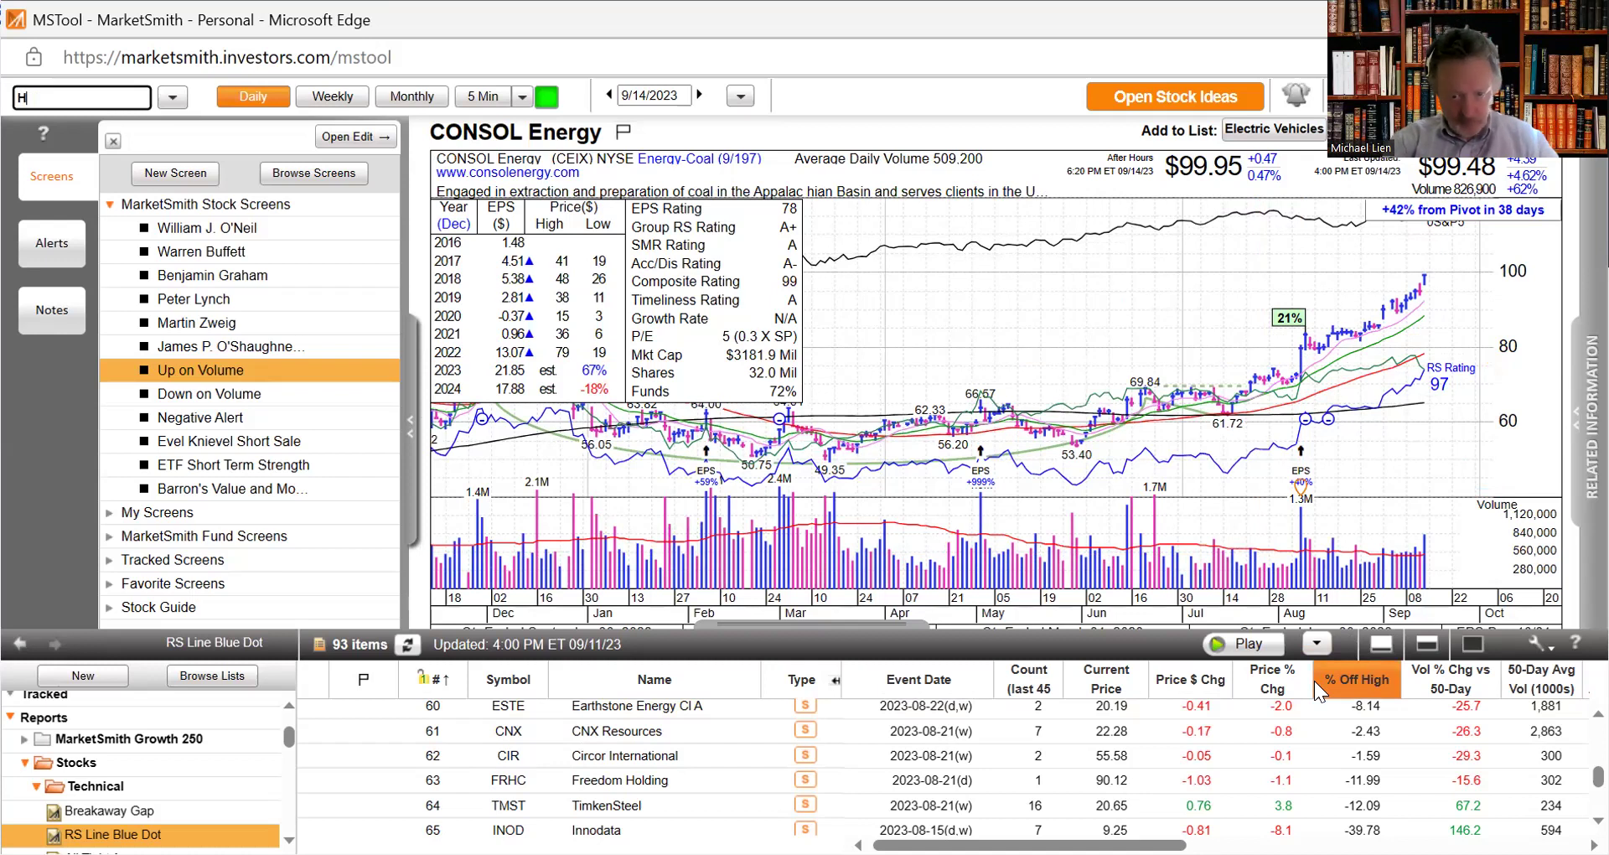
text(SBC)
key(Return)
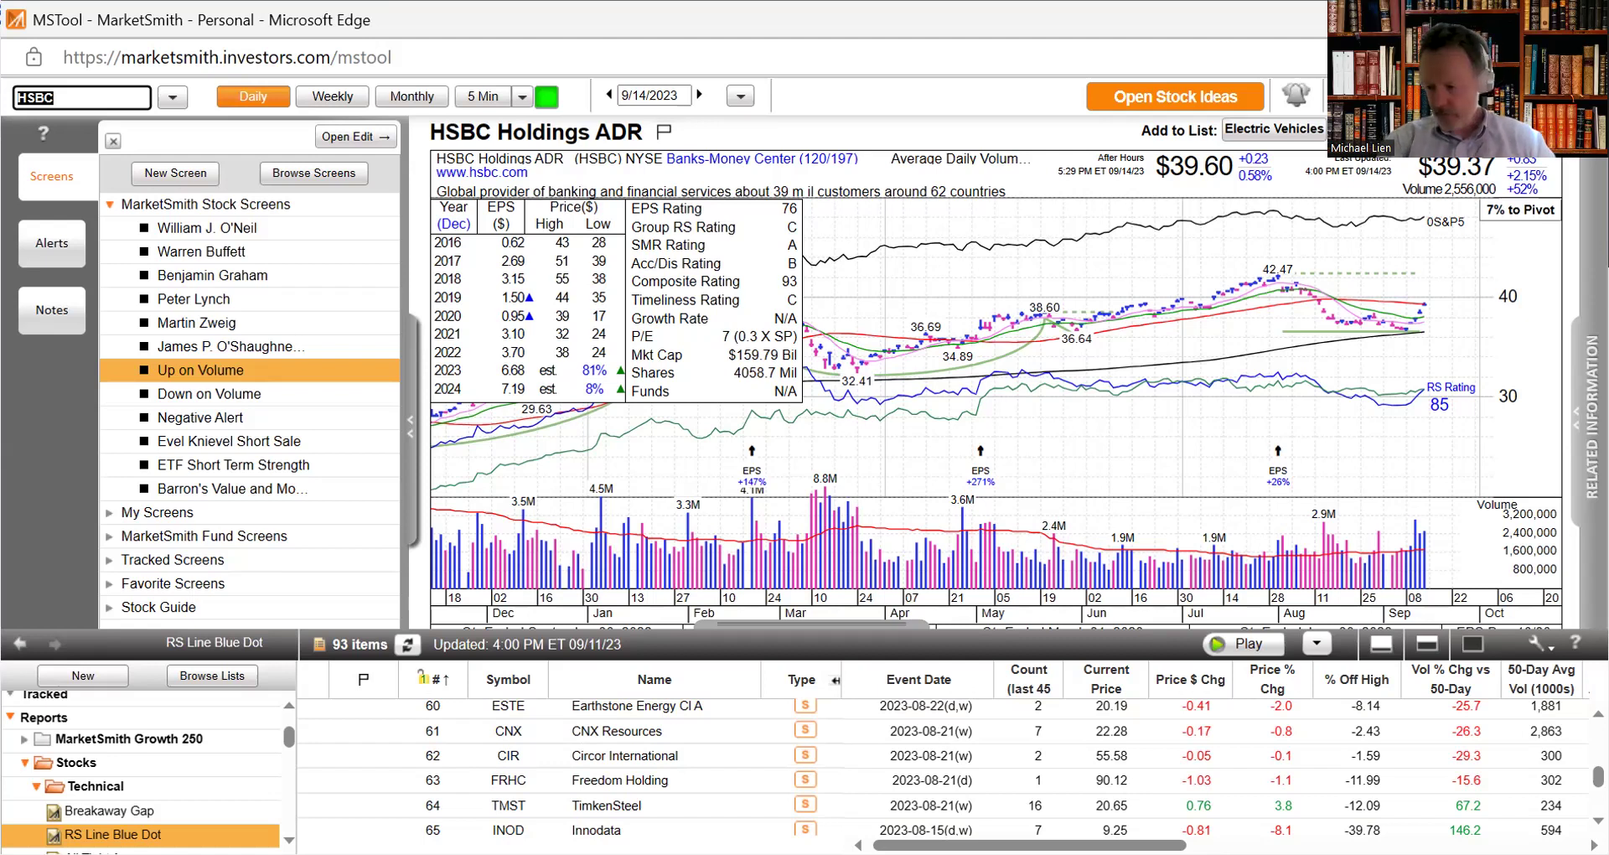
Step: Bring up the daily chart for SilverBow Resources (SBOW), followed by the one for PTC Therapeutics (PTCT)
text(SBOW)
key(Return)
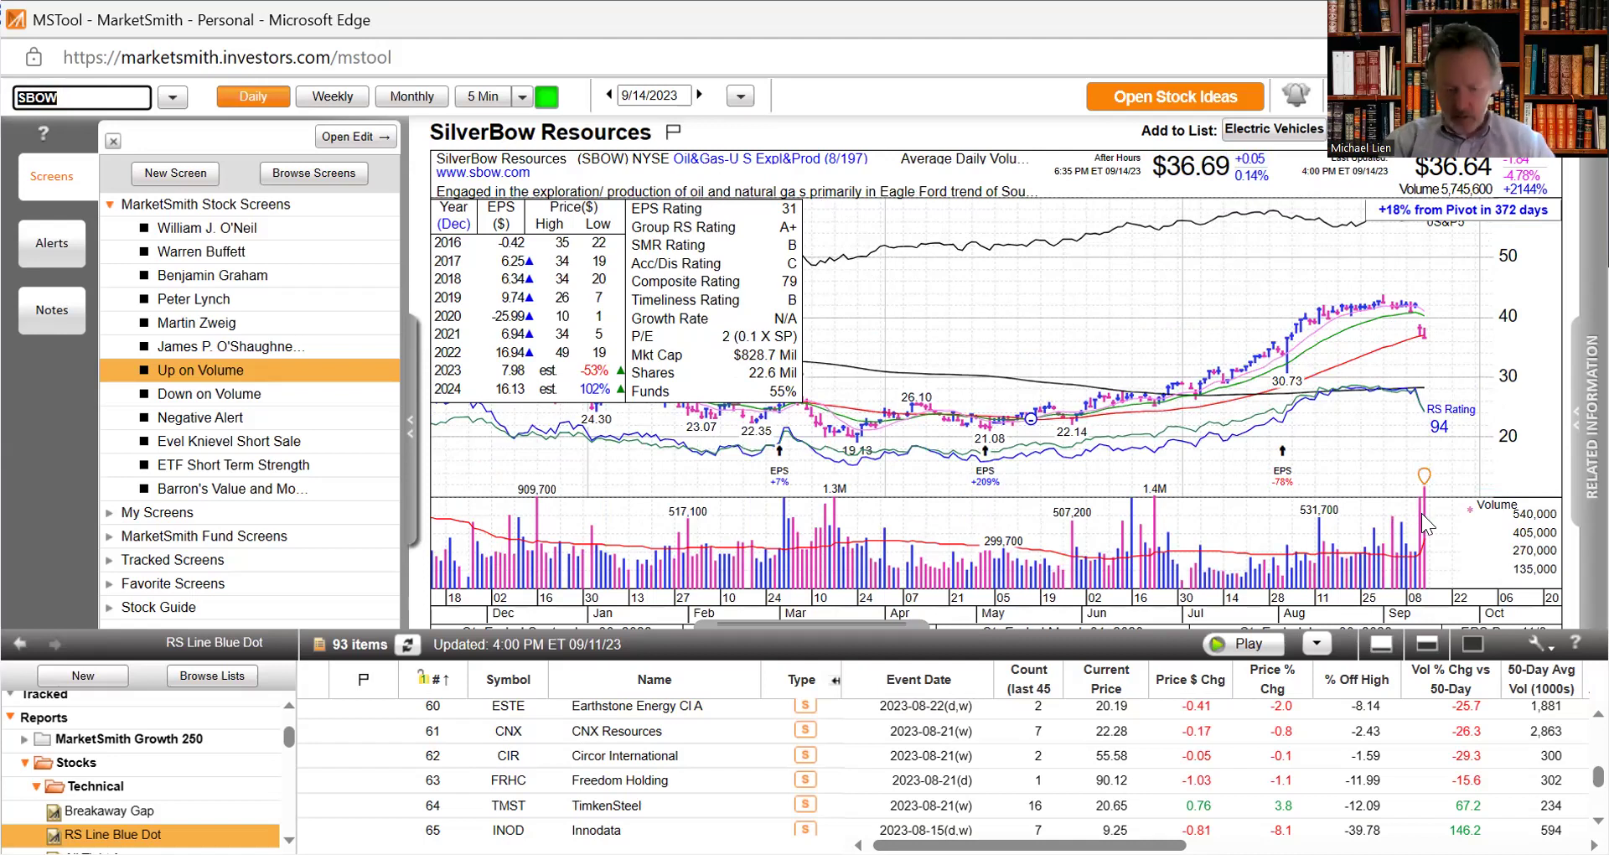
text(P)
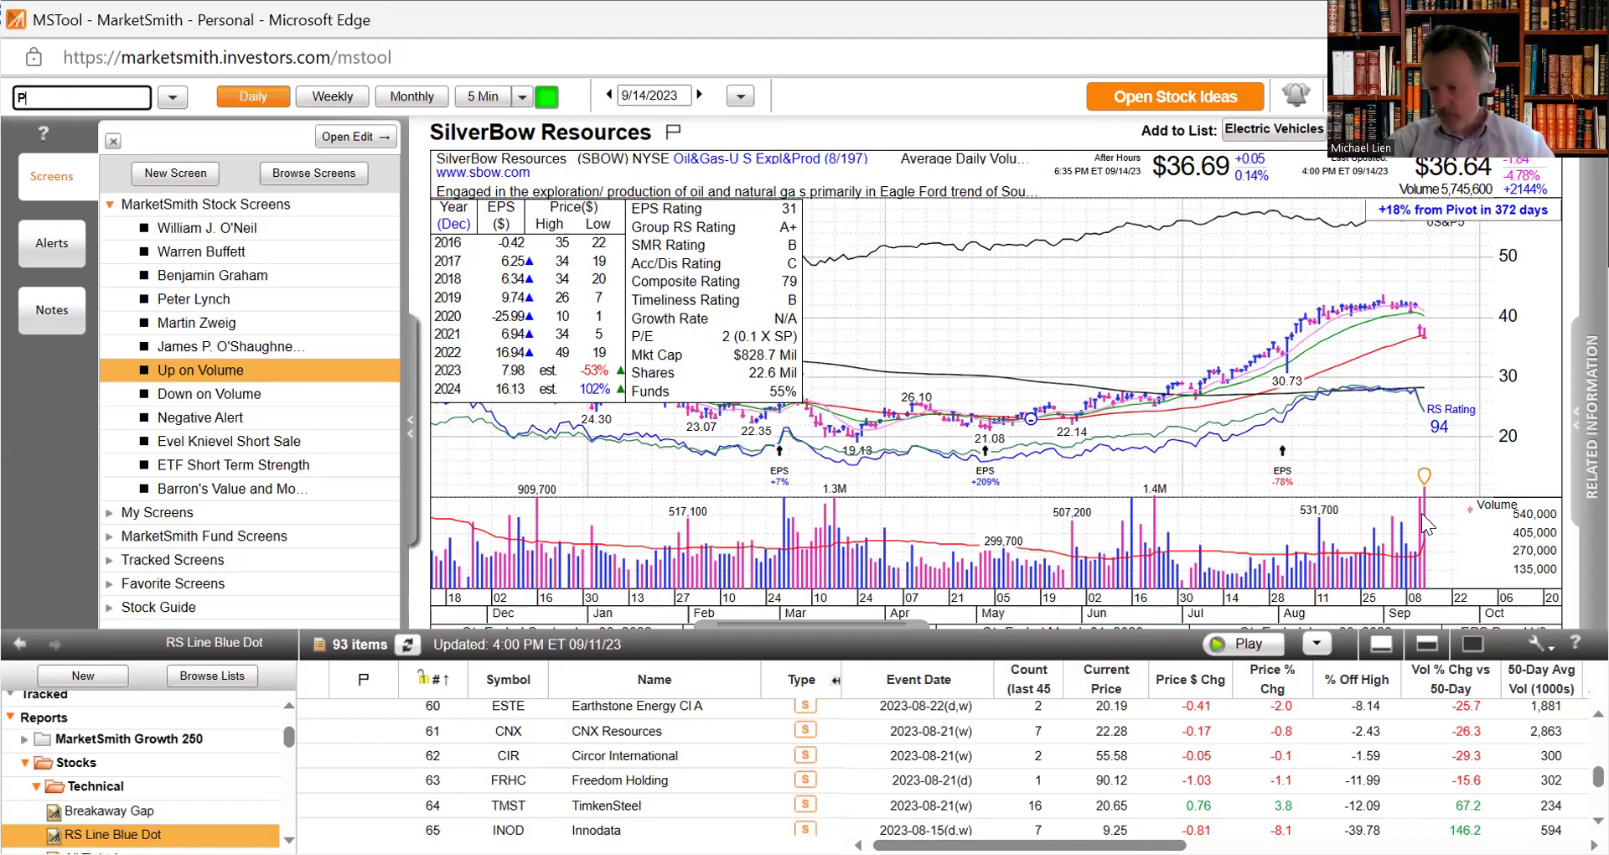
text(TCT)
key(Return)
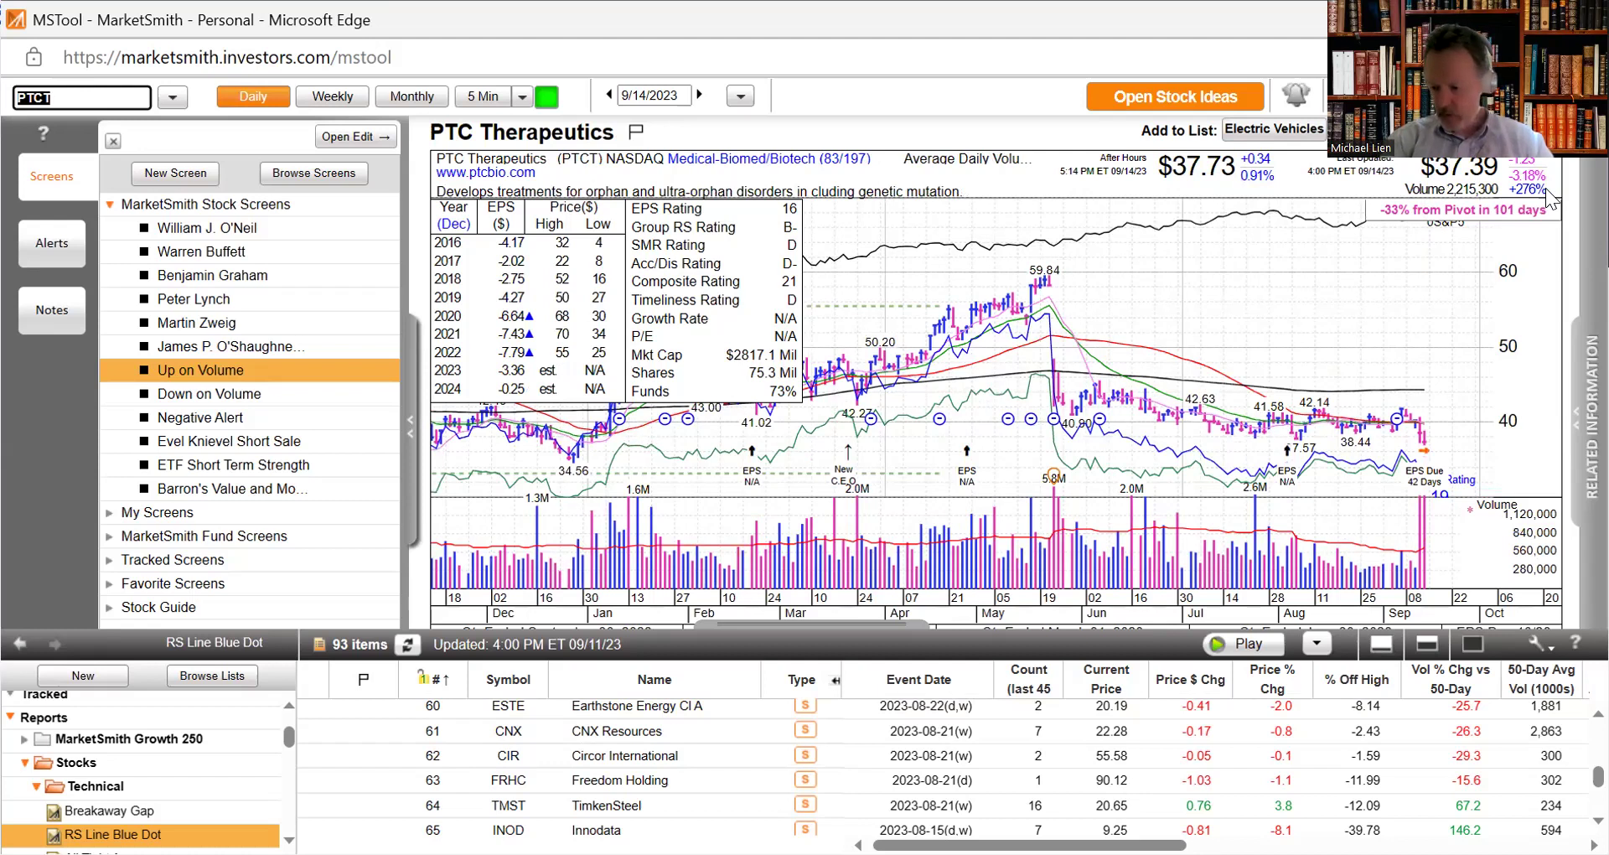
Step: Bring up the daily chart for Vita Coco (COCO) and check the 09/14/2023 bar's price and volume data
text(COCO)
key(Return)
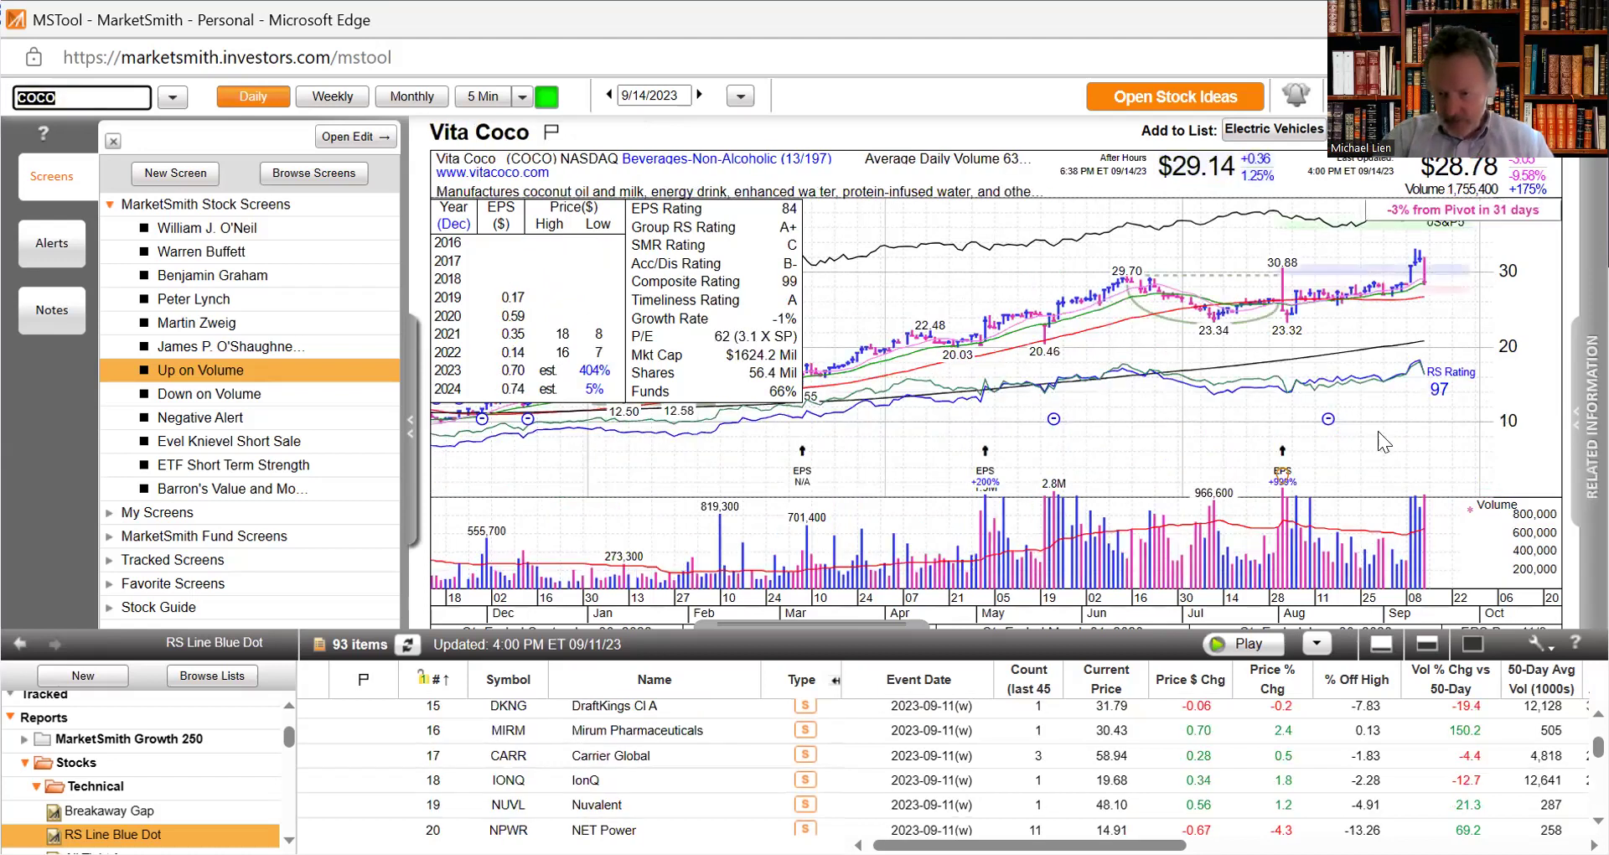
click(1427, 505)
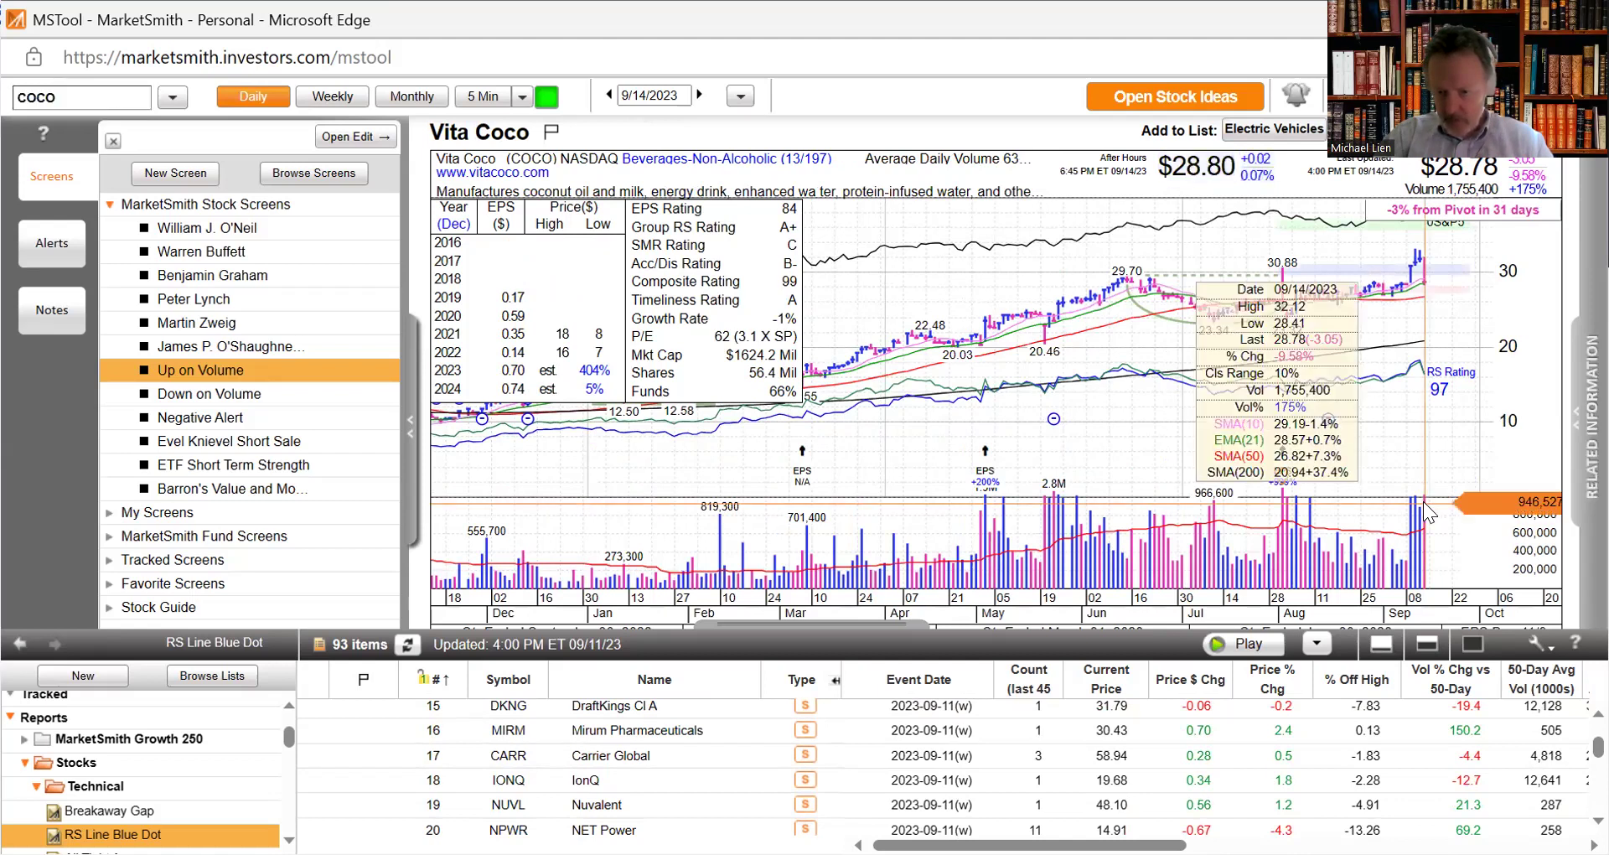
click(1416, 290)
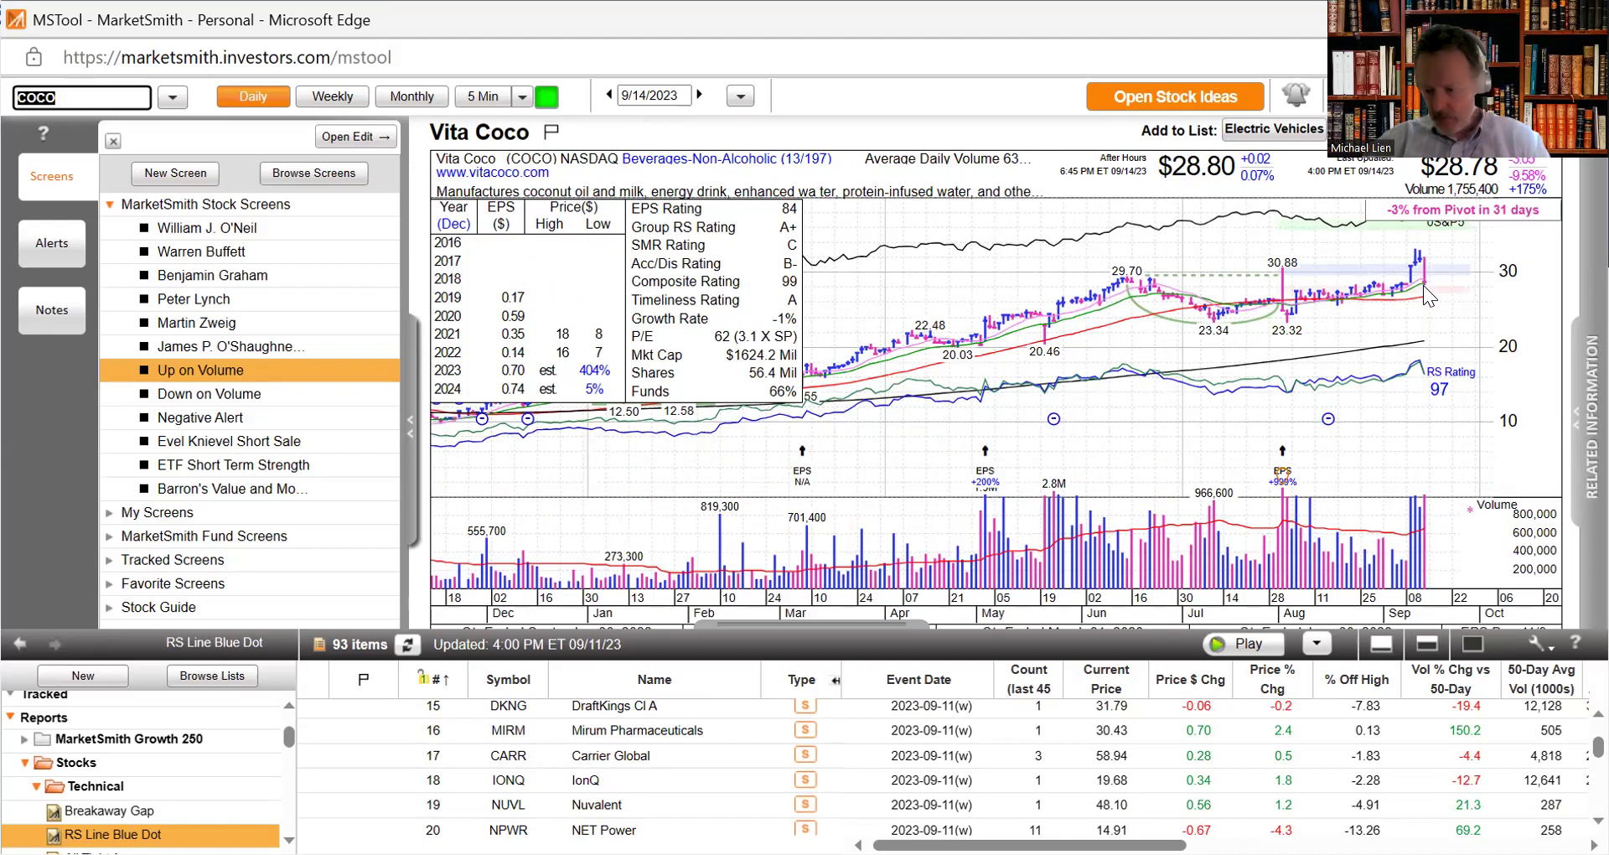
Step: Bring up the daily chart for DaVita (DVA) and check its flat base, breakout day and latest price bars
text(DVA)
key(Return)
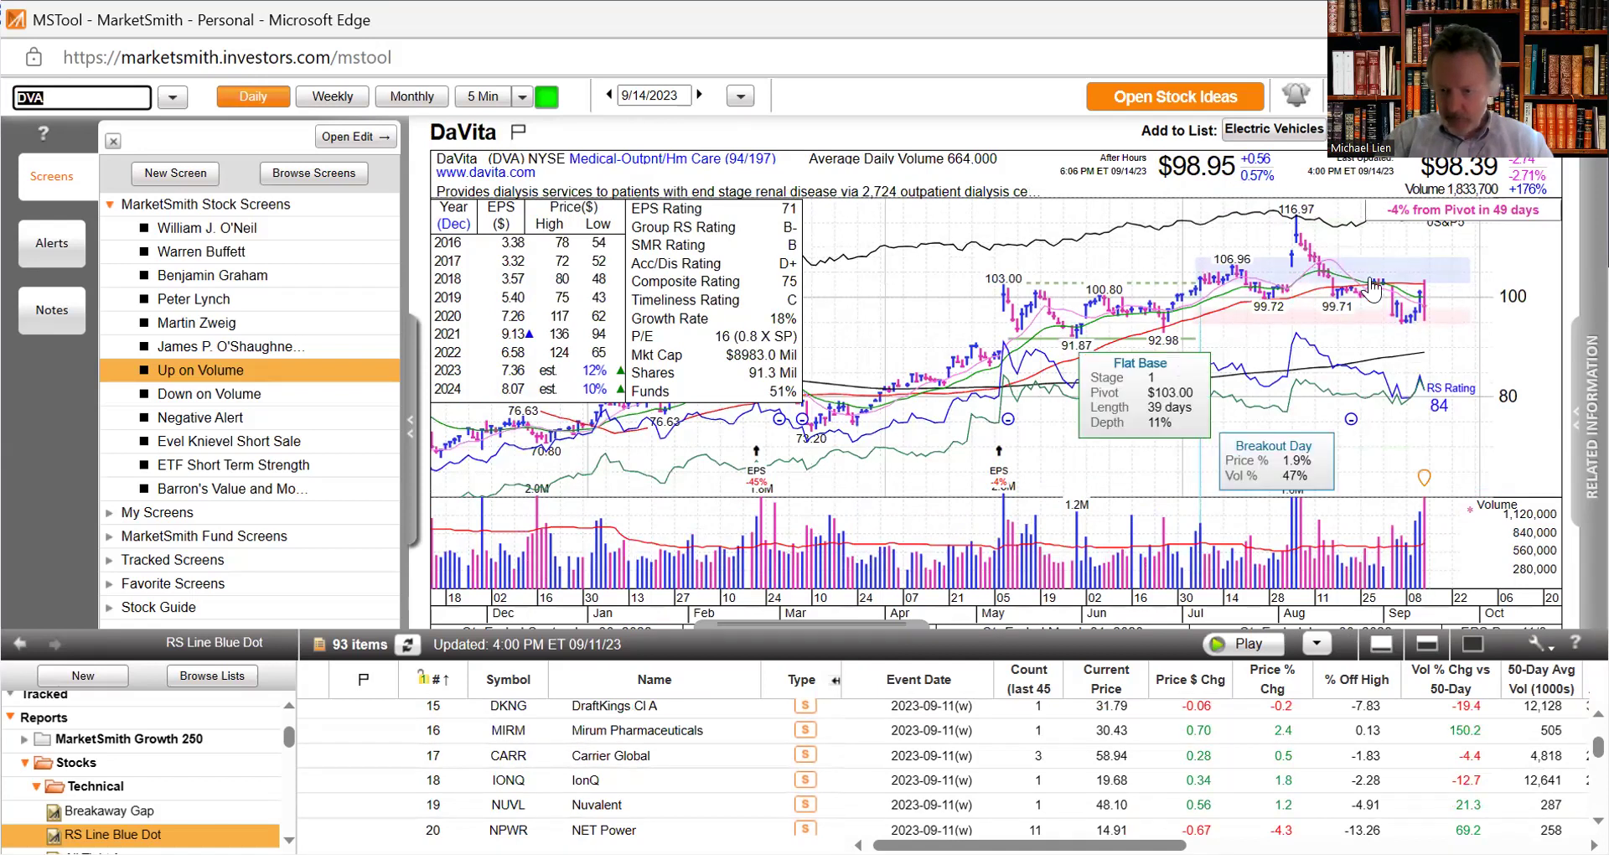
mouse_move(1407, 321)
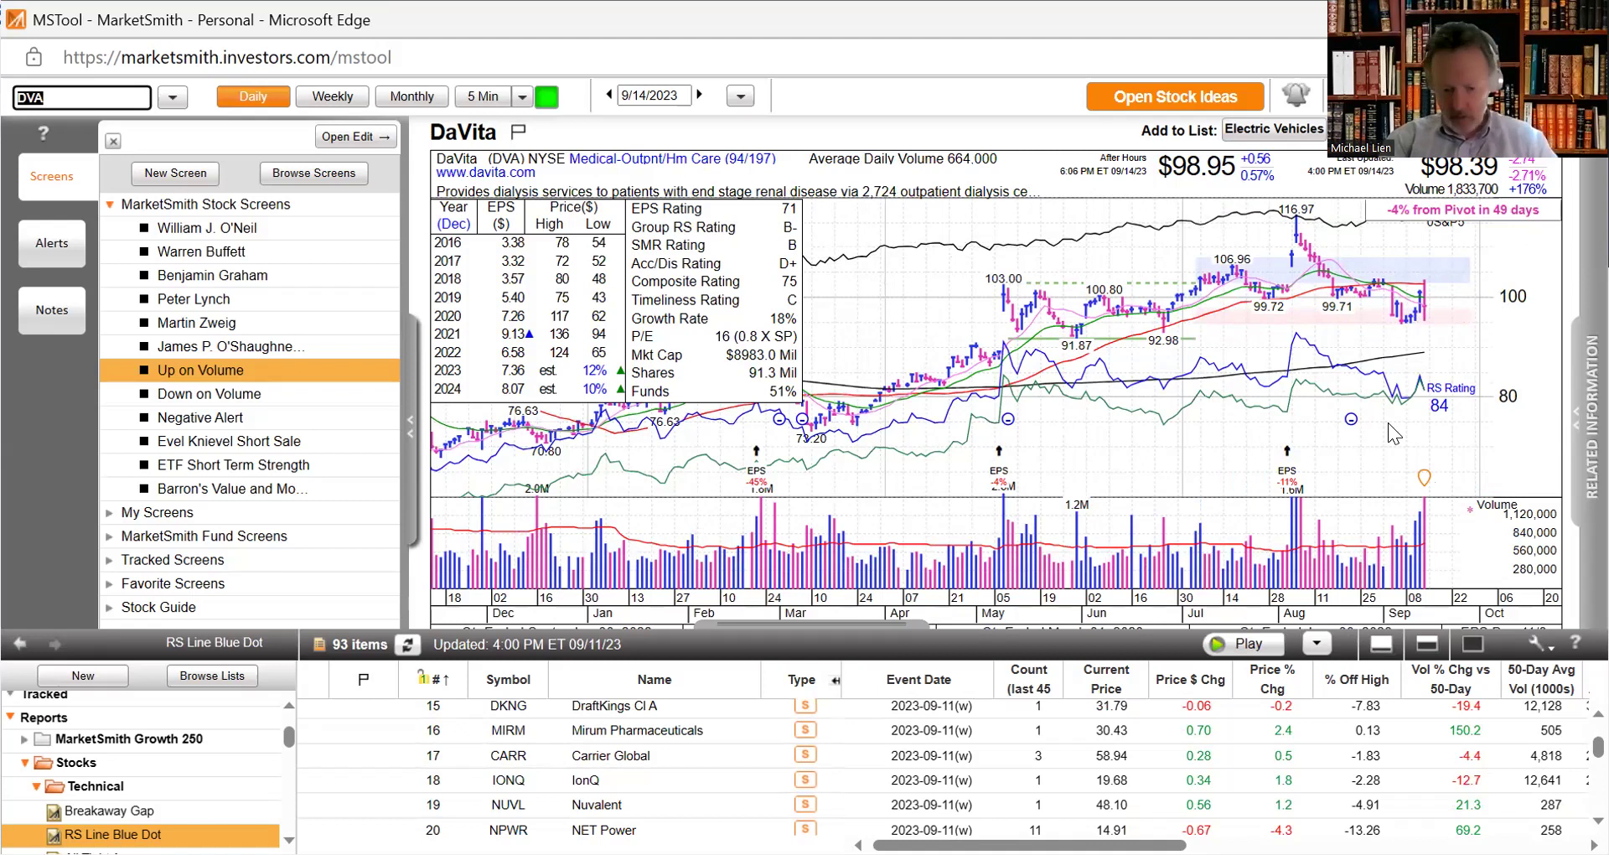
Step: Bring up the daily chart for HP (HPQ) and check the price and volume data of the 08/30/2023 gap-down bar
text(H)
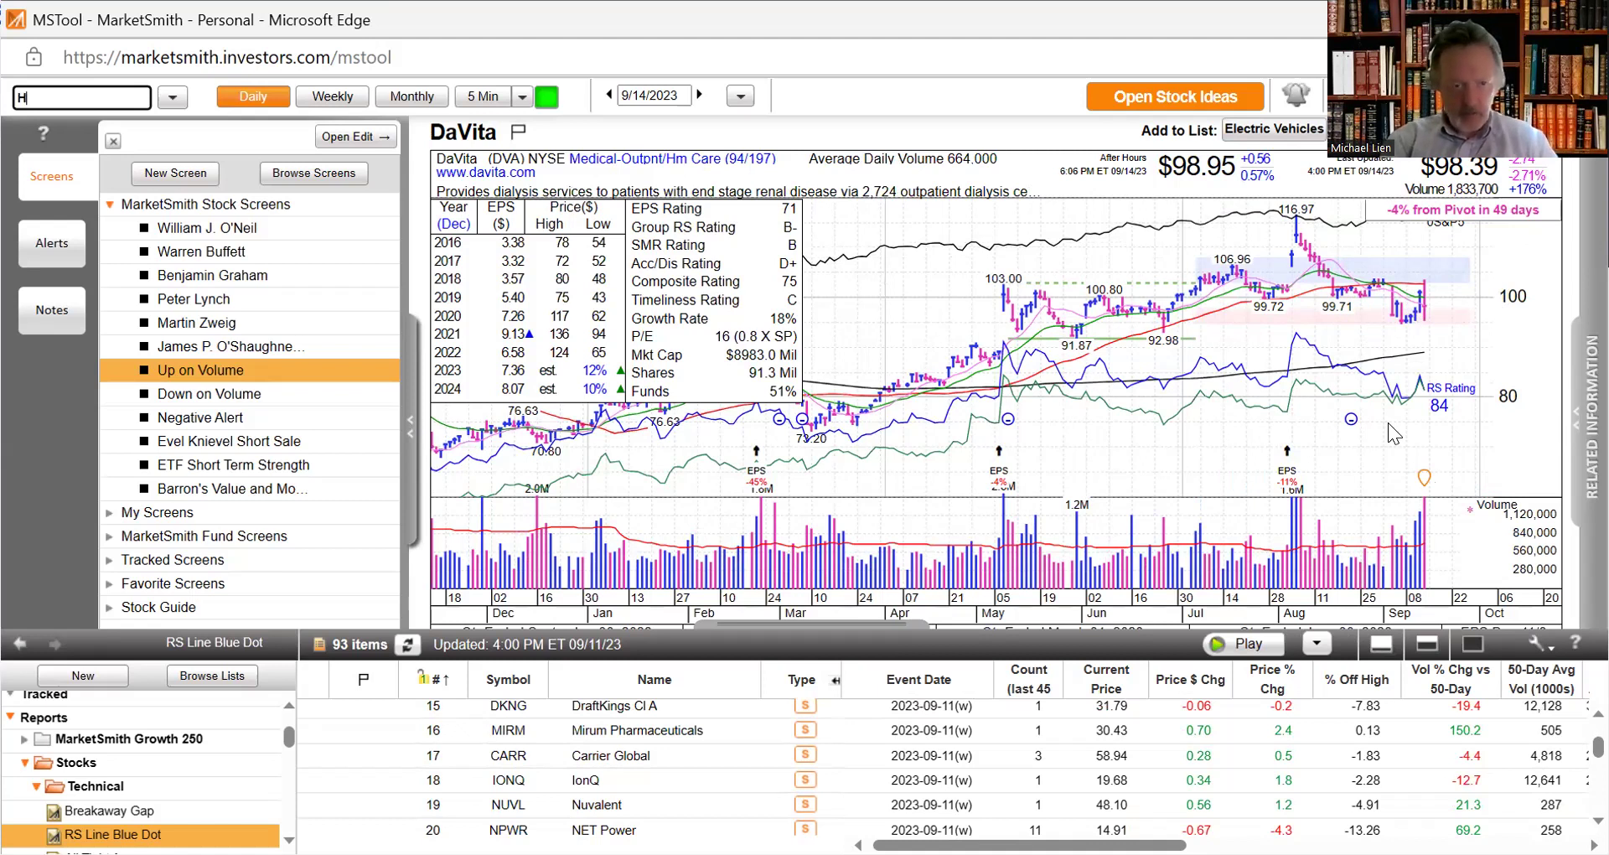
text(PQ)
key(Return)
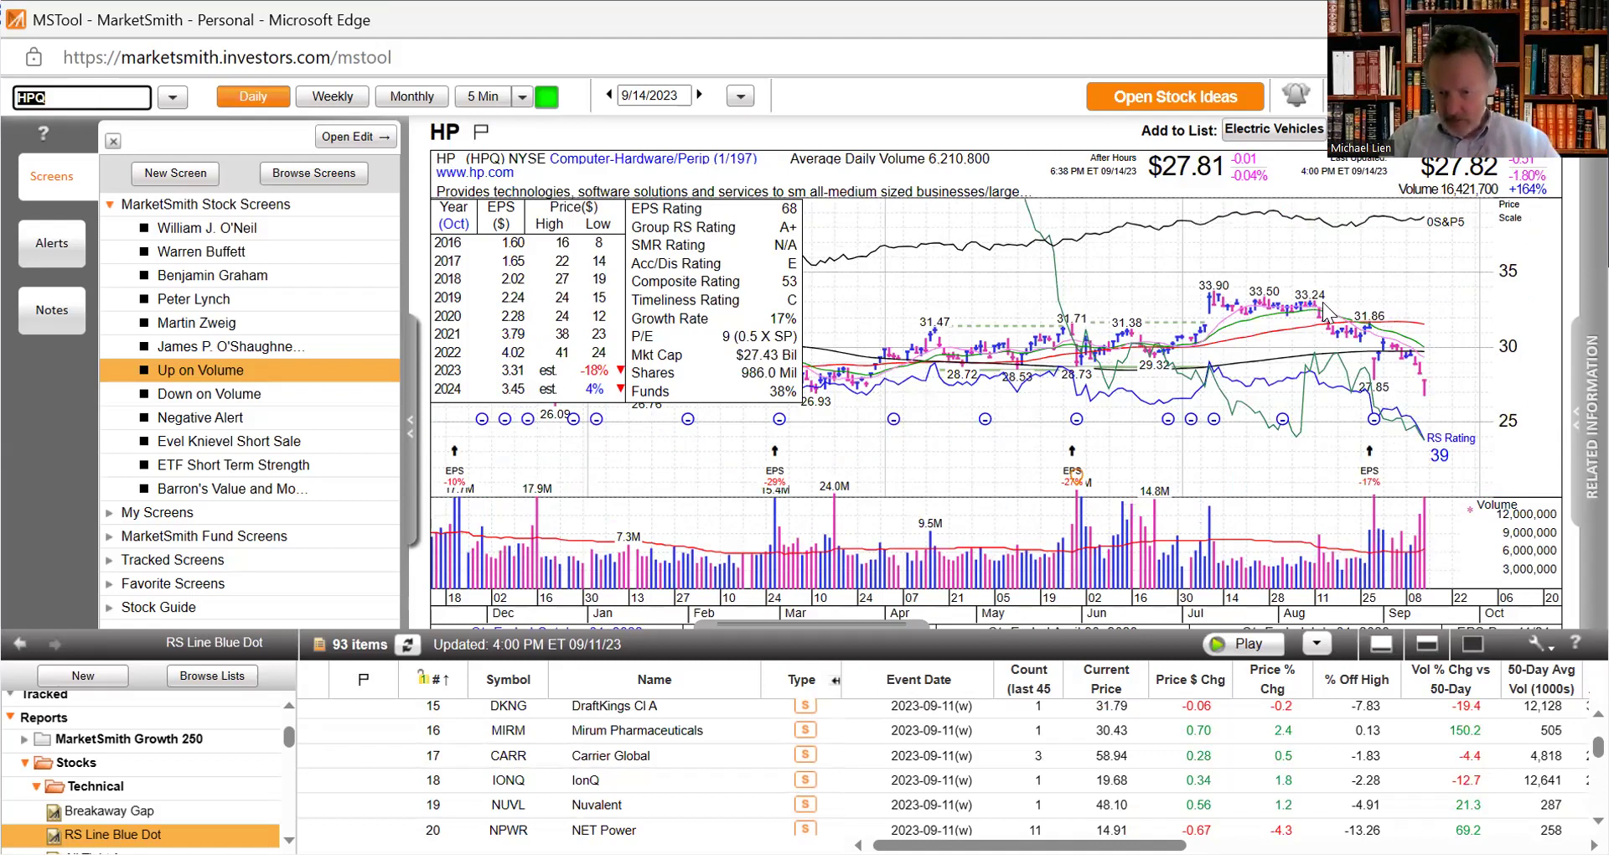
click(1373, 384)
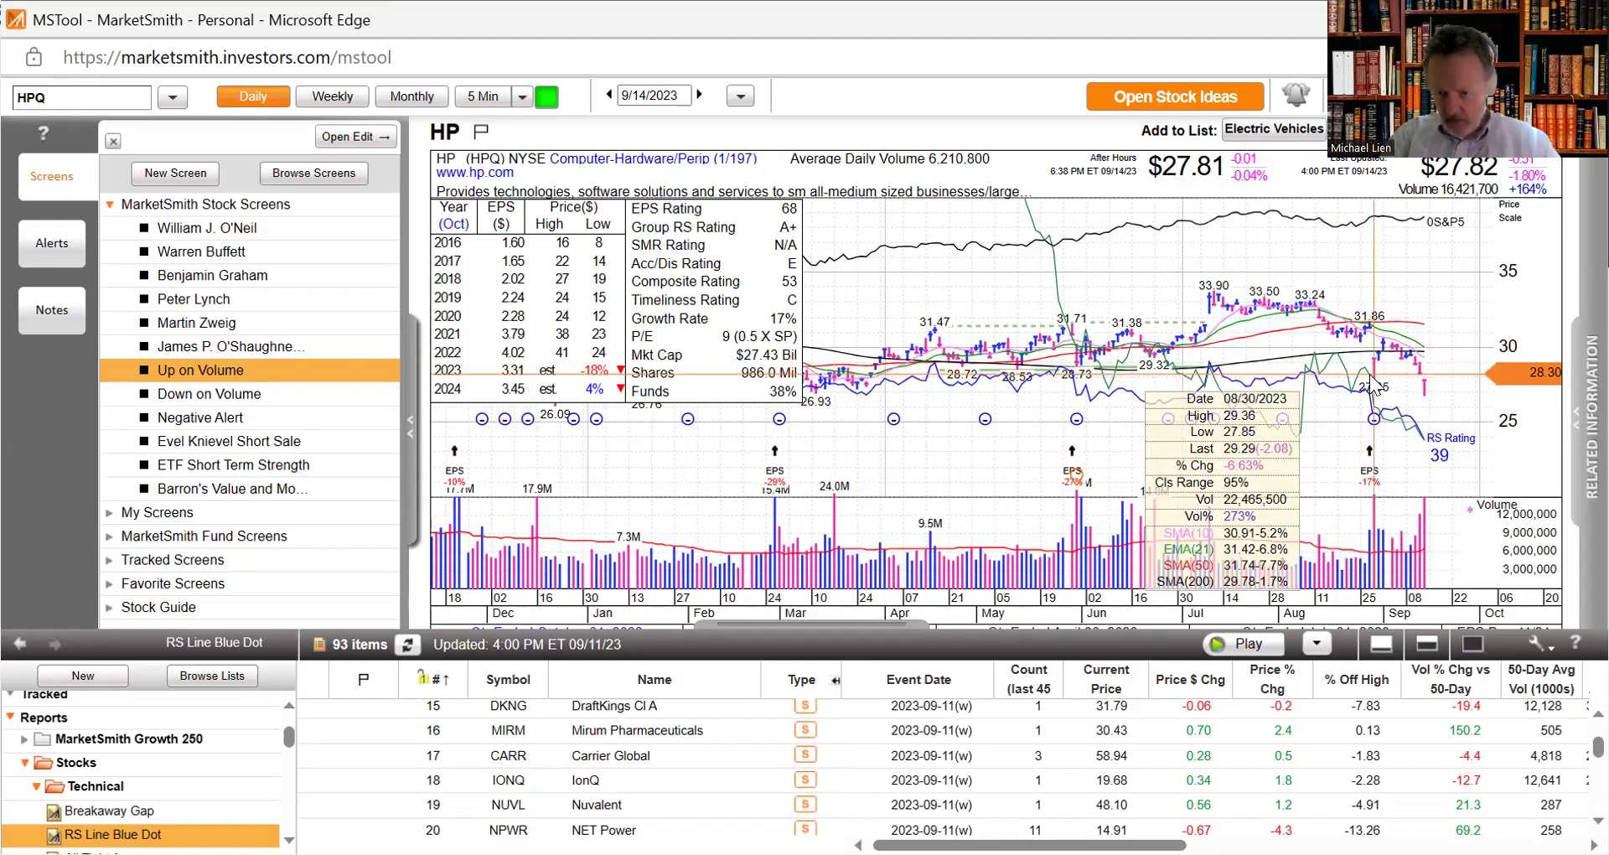
click(1371, 386)
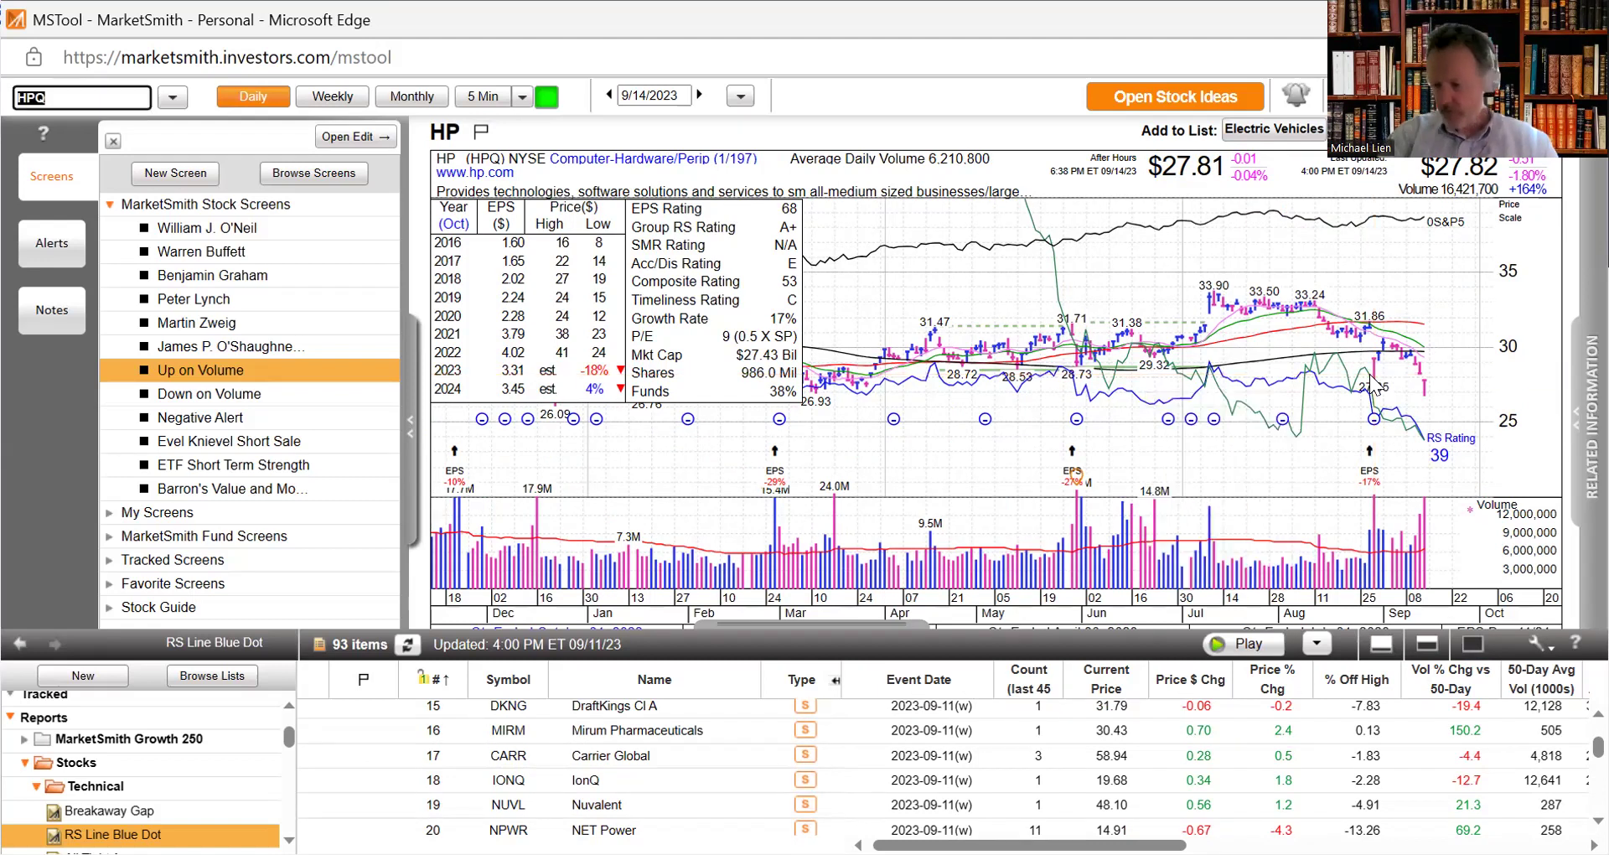
Step: Bring up the daily chart for Madrigal Pharmaceuticals (MDGL)
text(M)
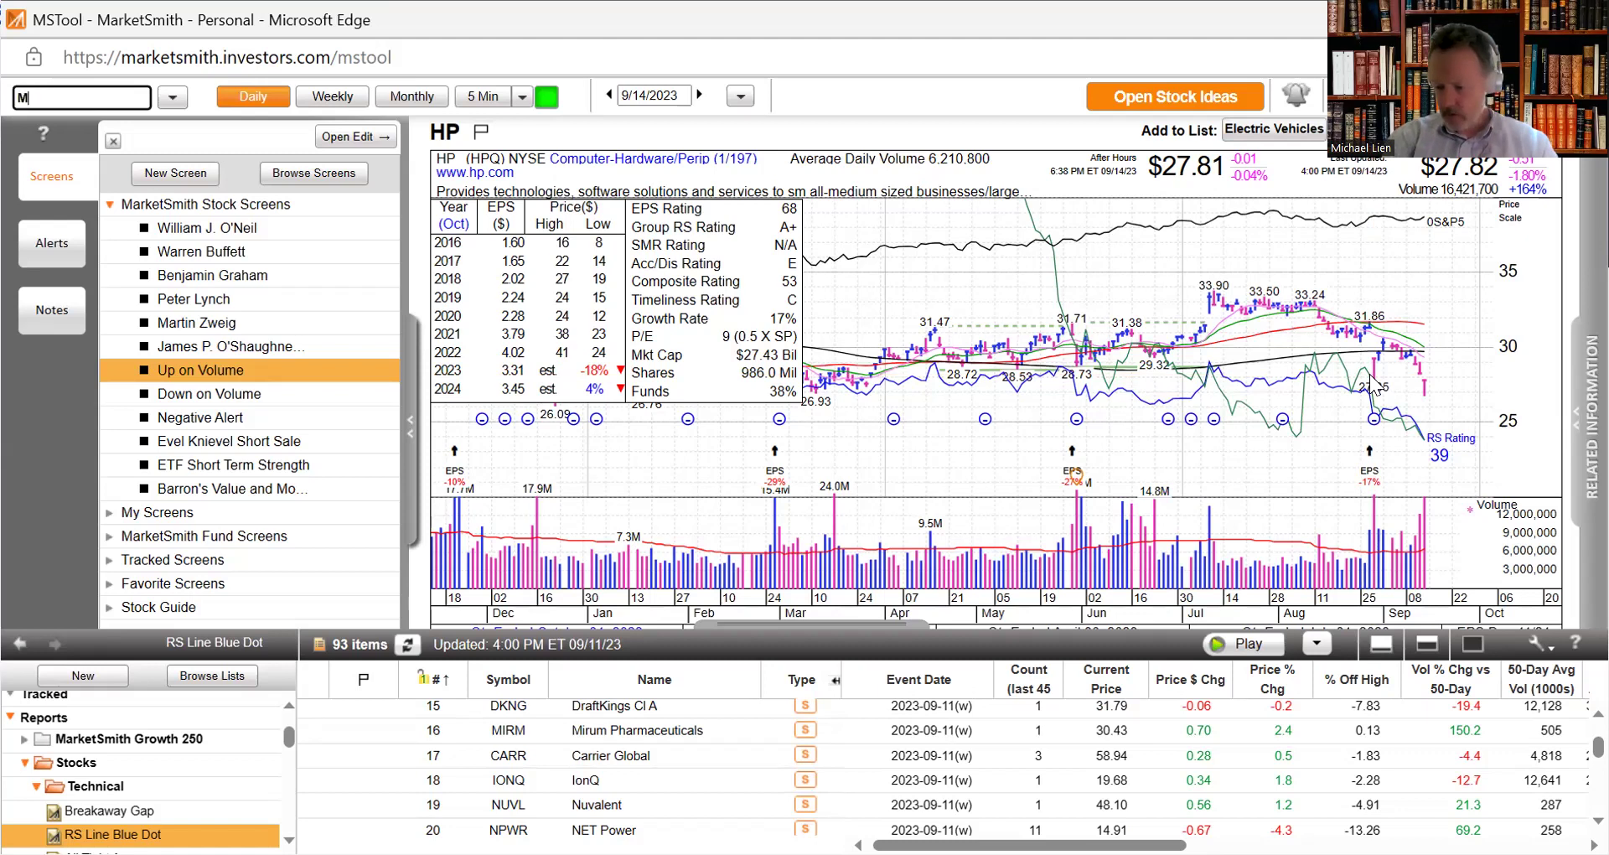
text(DGL)
key(Return)
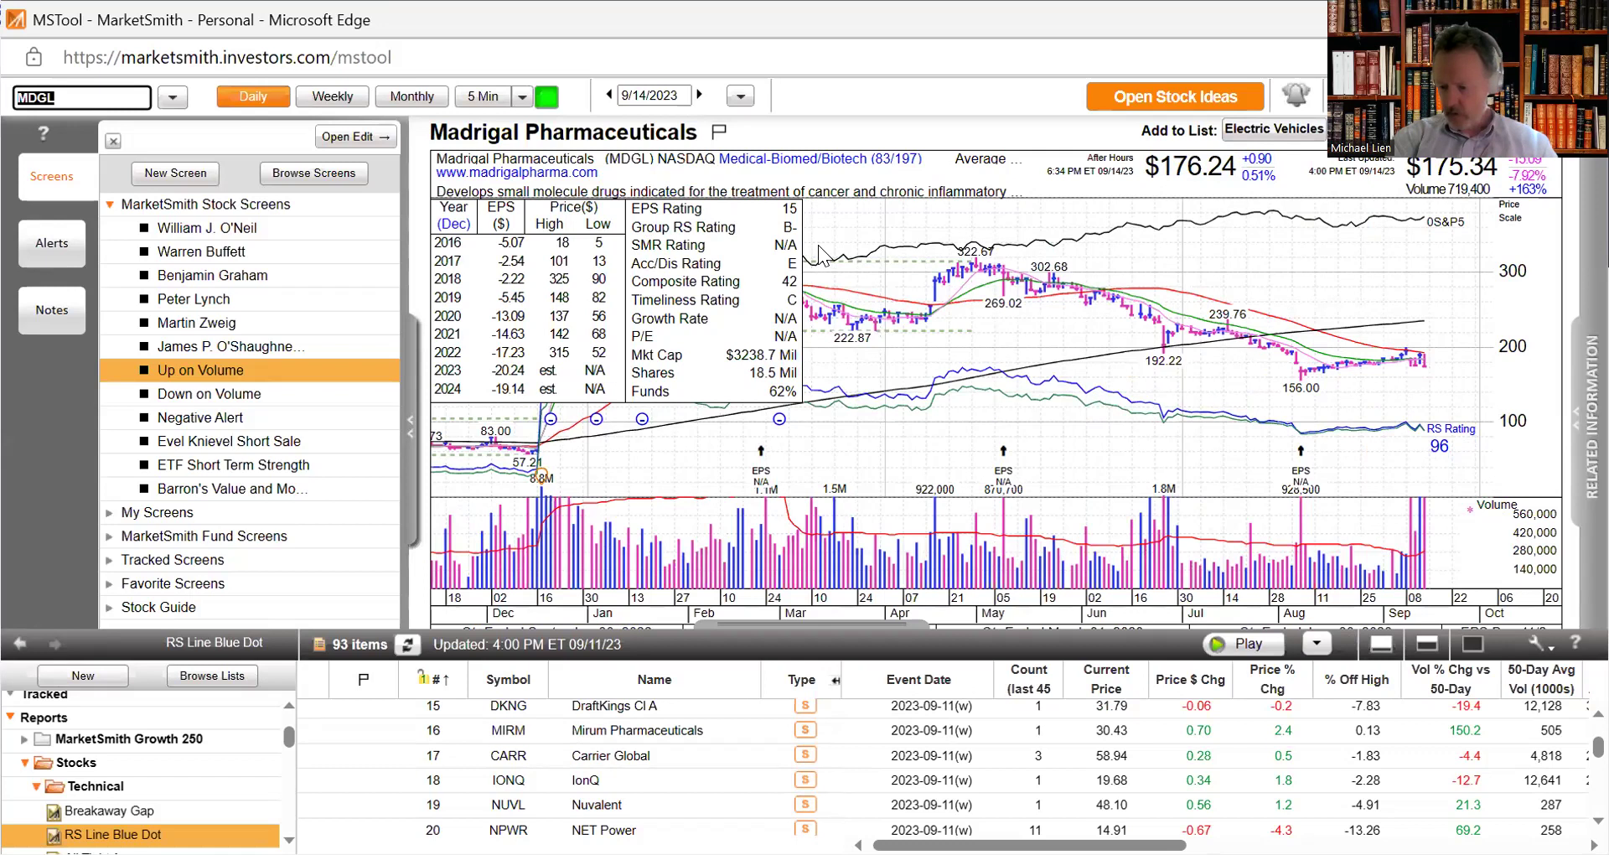
Step: Bring up the daily chart for Cracker Barrel (CBRL) and check the details of its September earnings marker
text(CBRL)
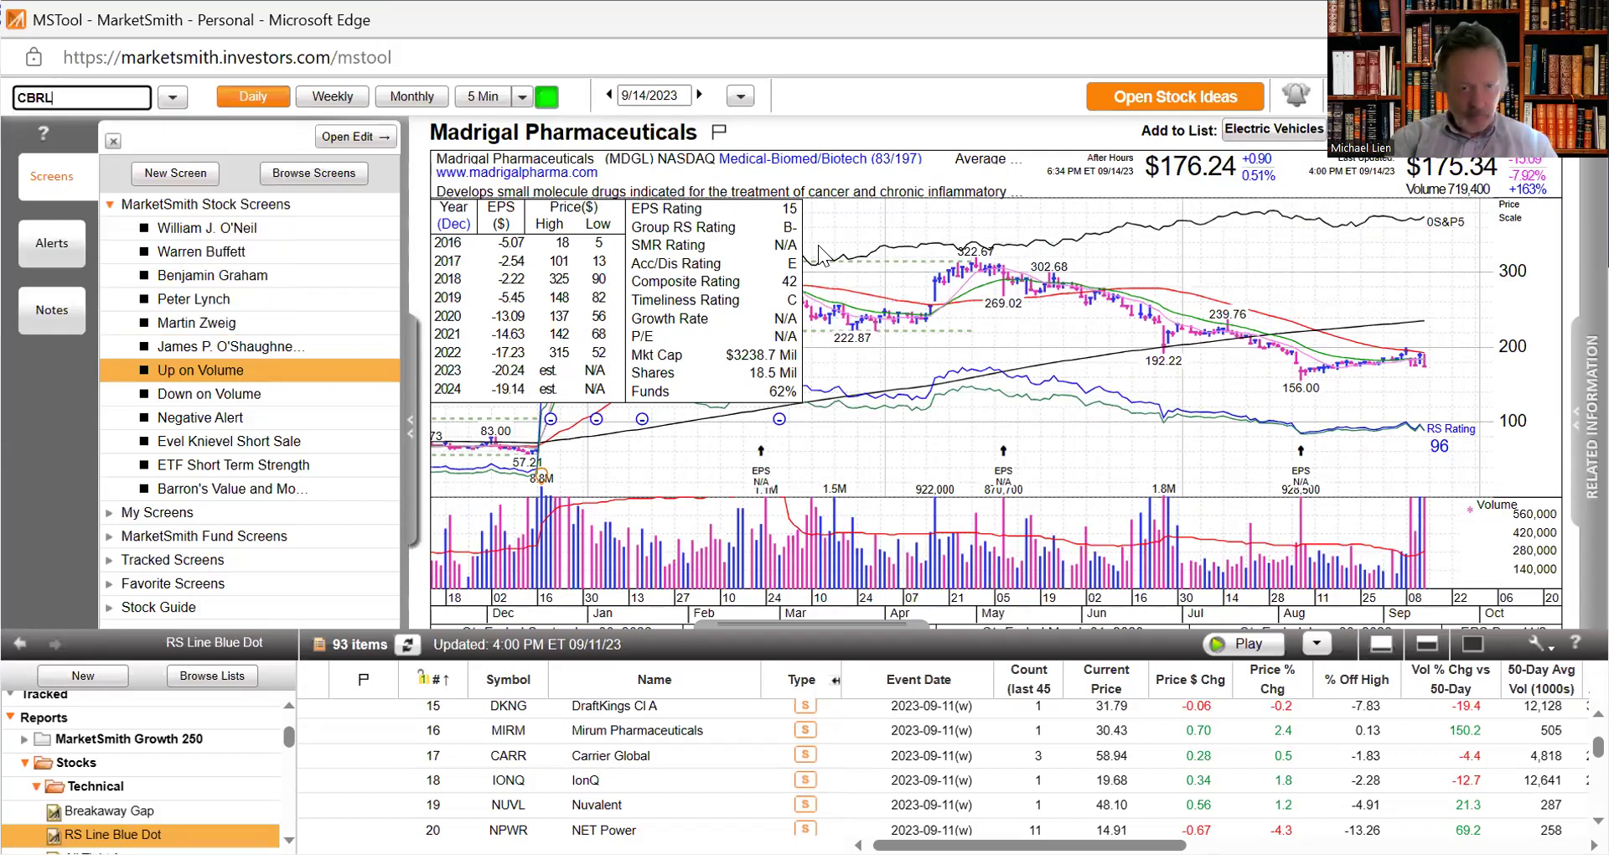
key(Return)
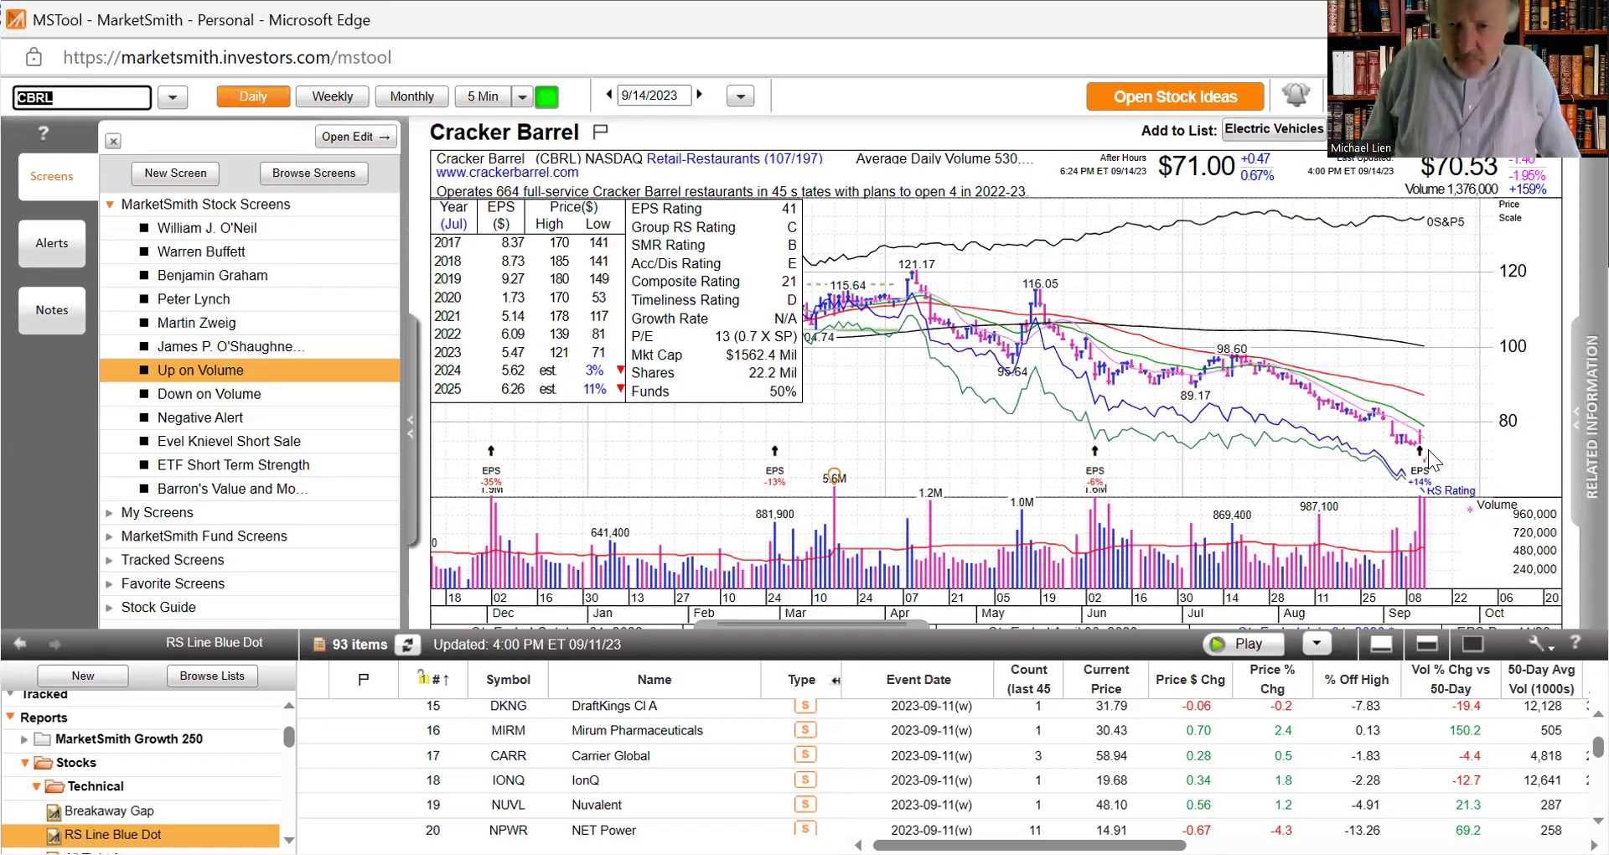
mouse_move(1420, 474)
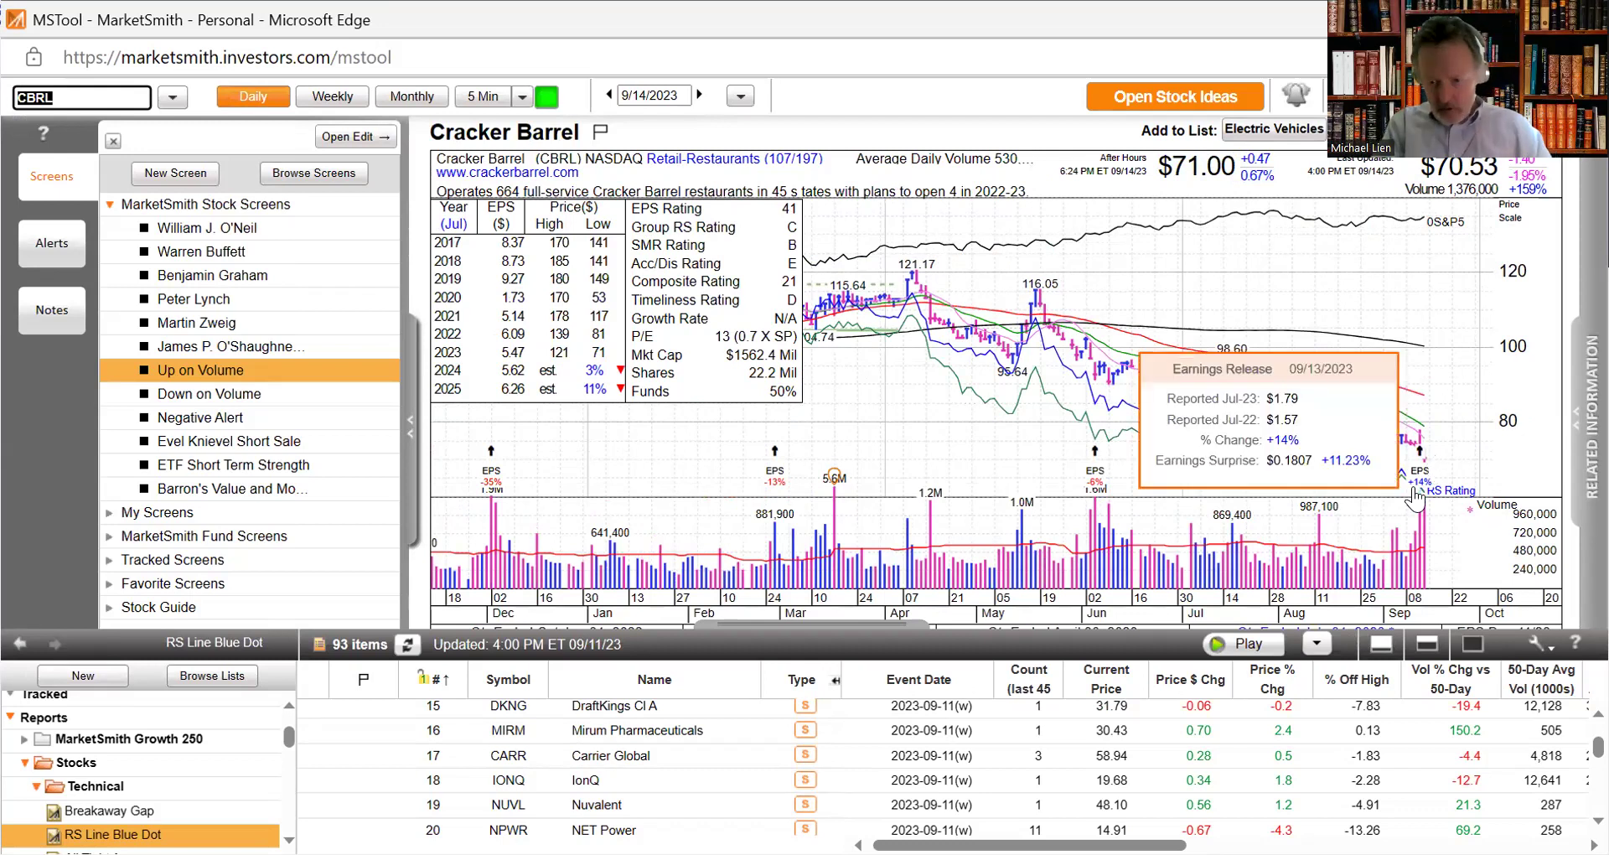